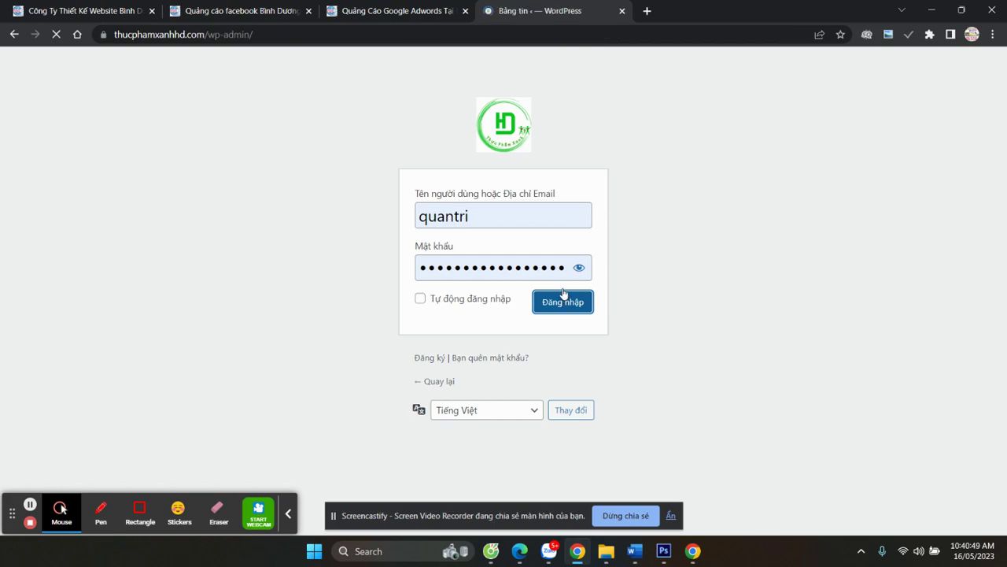
Start a new product in the store's admin area and bring up its product name field
{"action": "scroll", "coordinate": [569, 290], "scroll_direction": "down", "scroll_amount": 10}
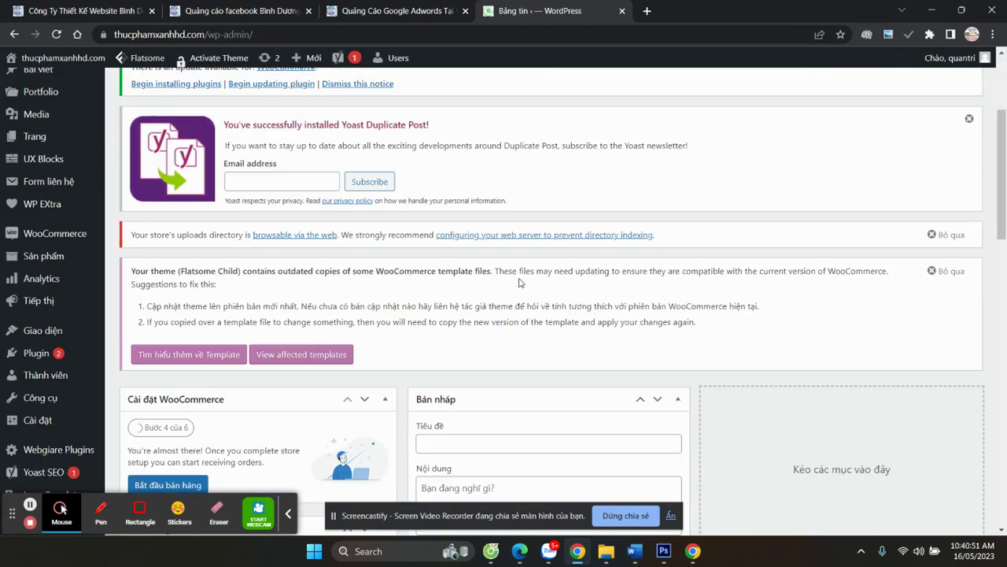
{"action": "scroll", "coordinate": [546, 286], "scroll_direction": "up", "scroll_amount": 10}
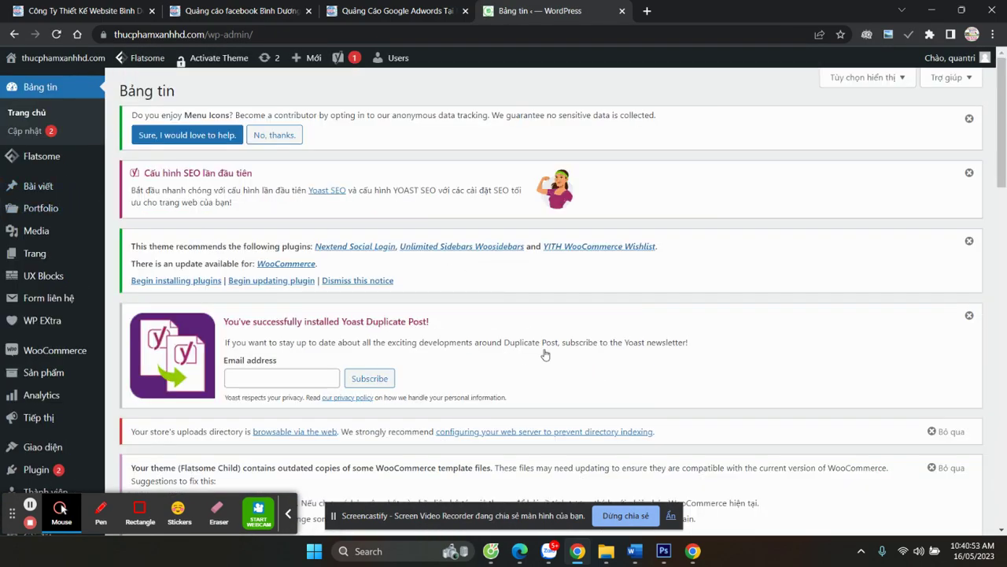
{"action": "scroll", "coordinate": [499, 362], "scroll_direction": "down", "scroll_amount": 6}
{"action": "scroll", "coordinate": [499, 362], "scroll_direction": "up", "scroll_amount": 6}
{"action": "mouse_move", "coordinate": [28, 375]}
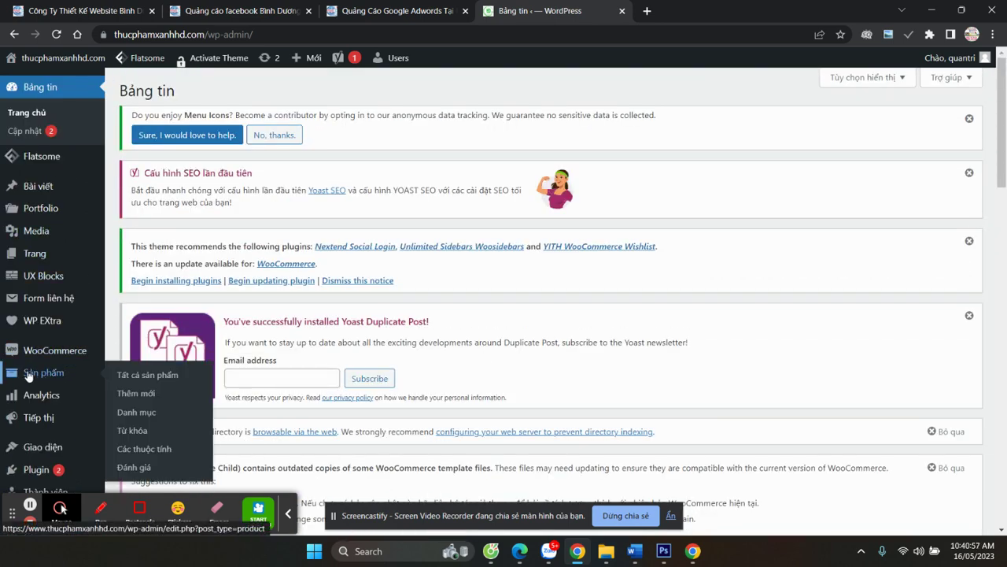
{"action": "left_click", "coordinate": [133, 398]}
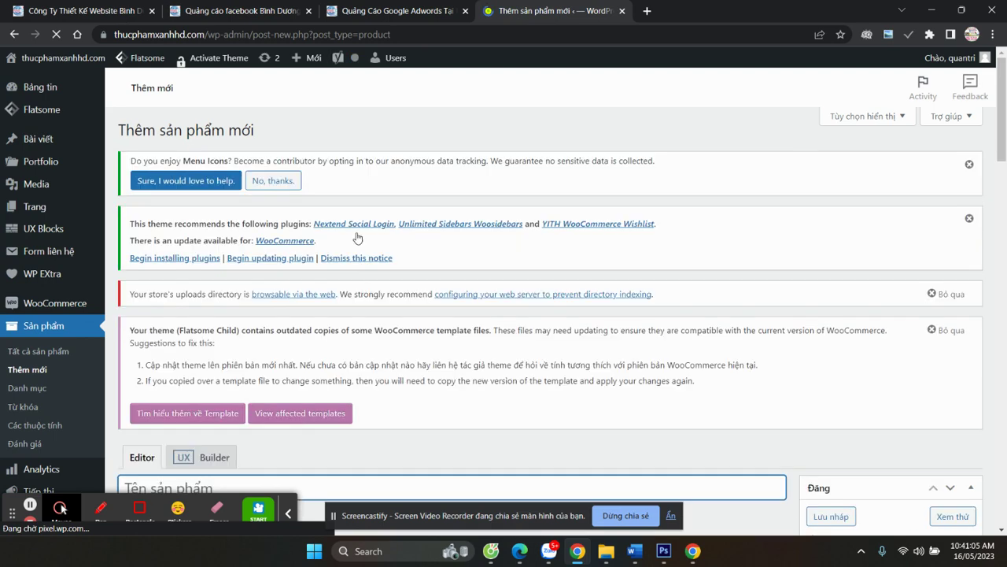
{"action": "scroll", "coordinate": [236, 251], "scroll_direction": "down", "scroll_amount": 3}
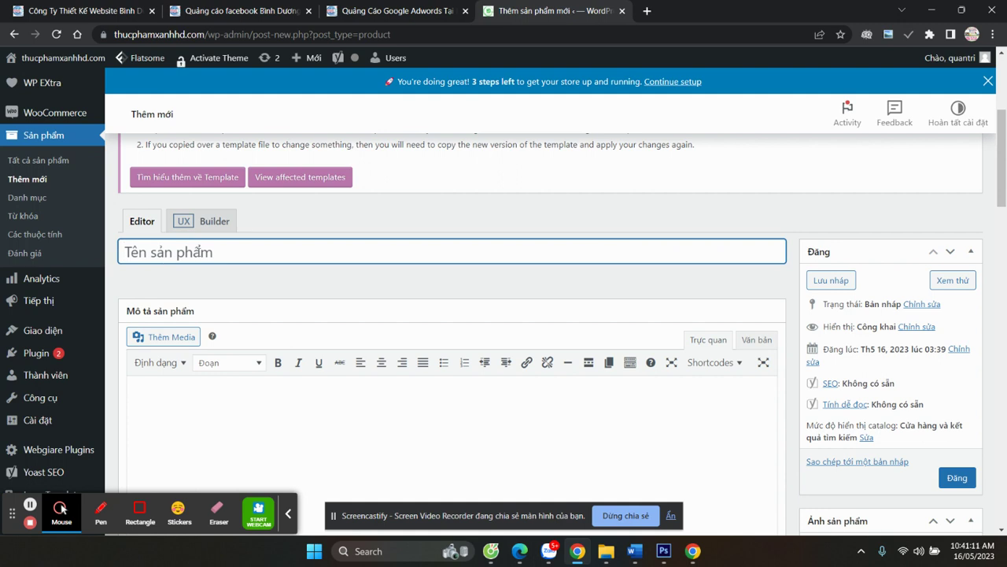
Open the storefront in a separate browser tab and go to the product page for Sườn Non CP 500g
{"action": "right_click", "coordinate": [84, 57]}
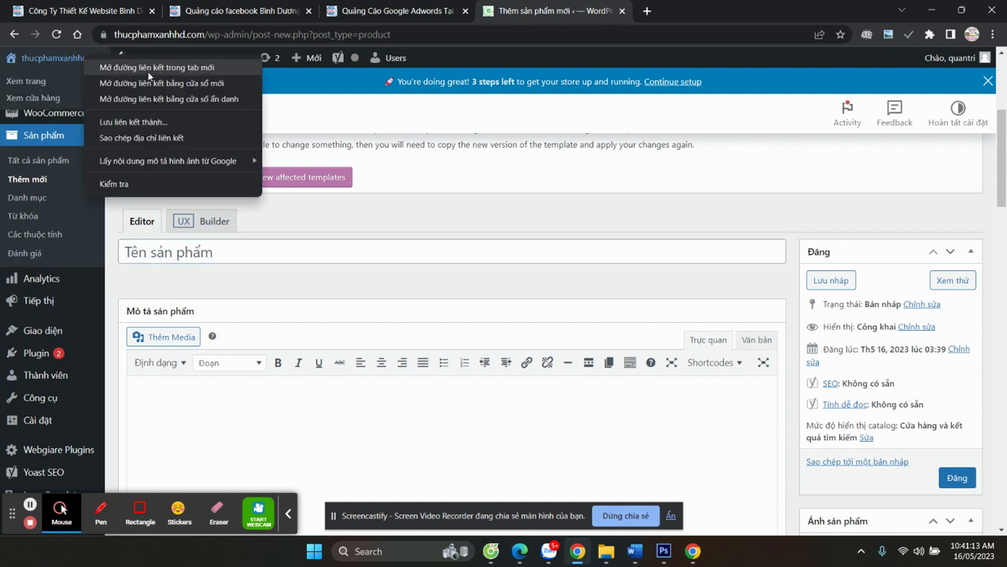
{"action": "left_click", "coordinate": [130, 68]}
{"action": "left_click", "coordinate": [713, 13]}
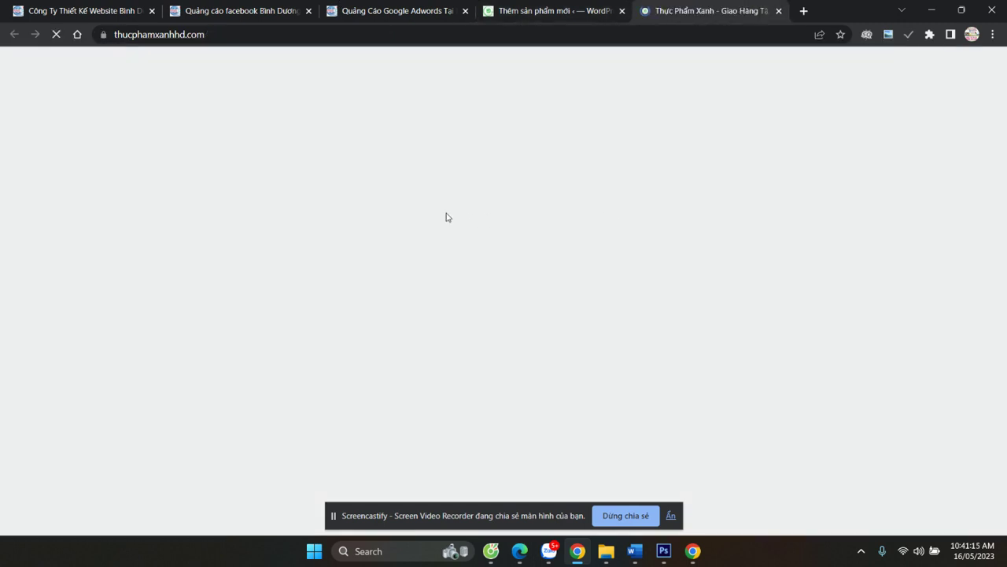
{"action": "scroll", "coordinate": [445, 228], "scroll_direction": "down", "scroll_amount": 10}
{"action": "scroll", "coordinate": [367, 265], "scroll_direction": "down", "scroll_amount": 5}
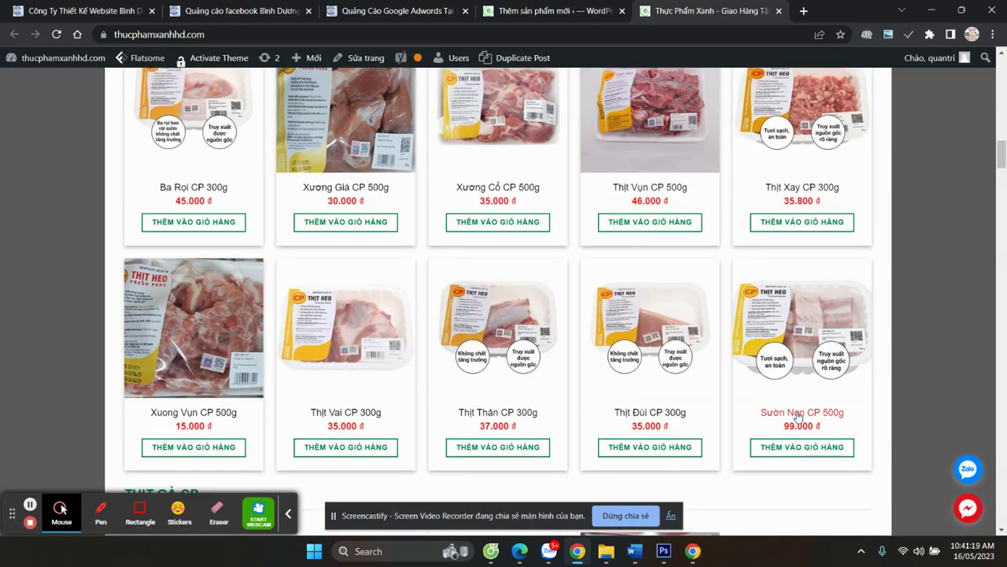
{"action": "left_click", "coordinate": [504, 233]}
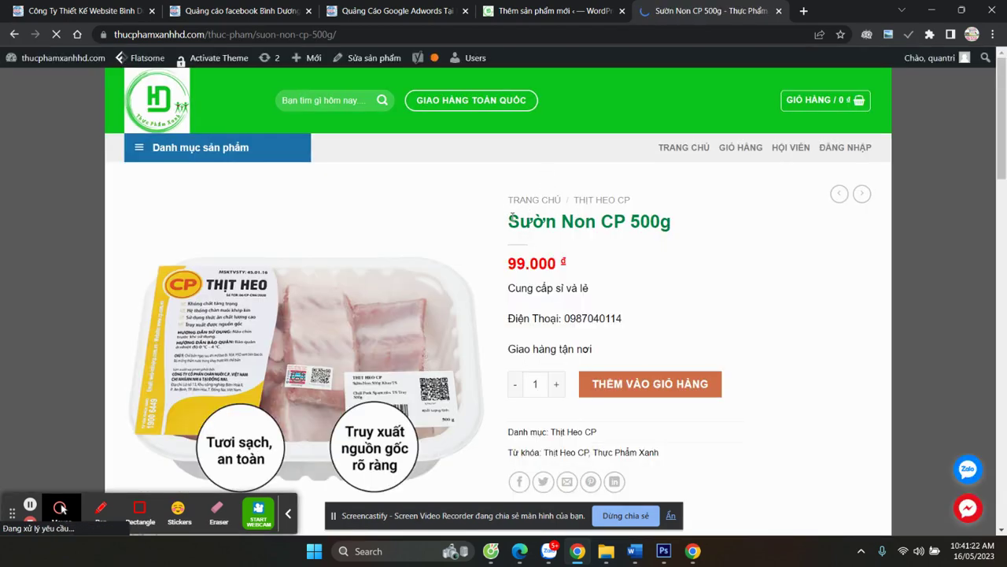
Copy the title "Sườn Non CP 500g" from the storefront product page and paste it as the new product's name
{"action": "left_click_drag", "start_coordinate": [510, 221], "coordinate": [674, 220]}
{"action": "key", "text": "ctrl+c"}
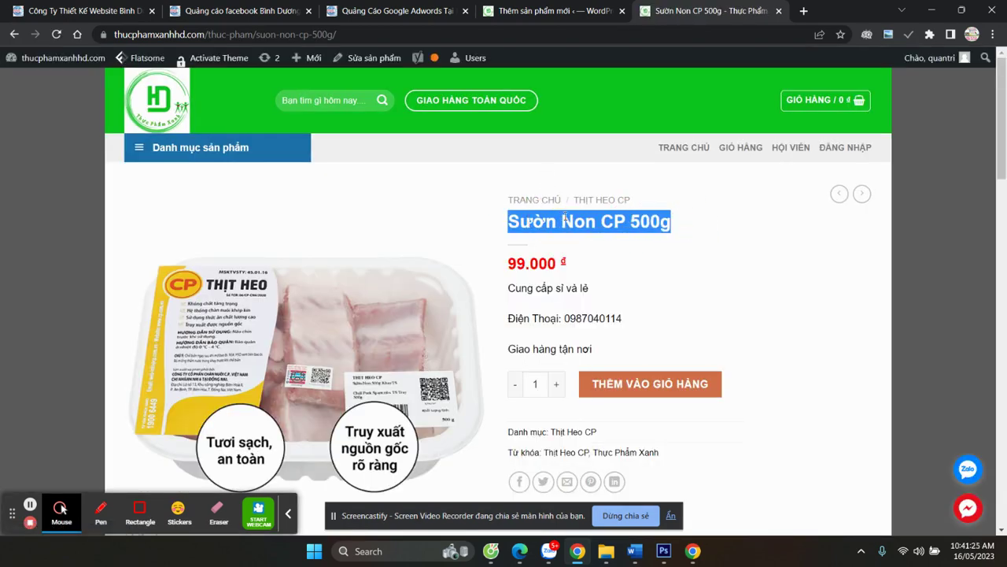
{"action": "left_click", "coordinate": [551, 11]}
{"action": "left_click", "coordinate": [195, 250]}
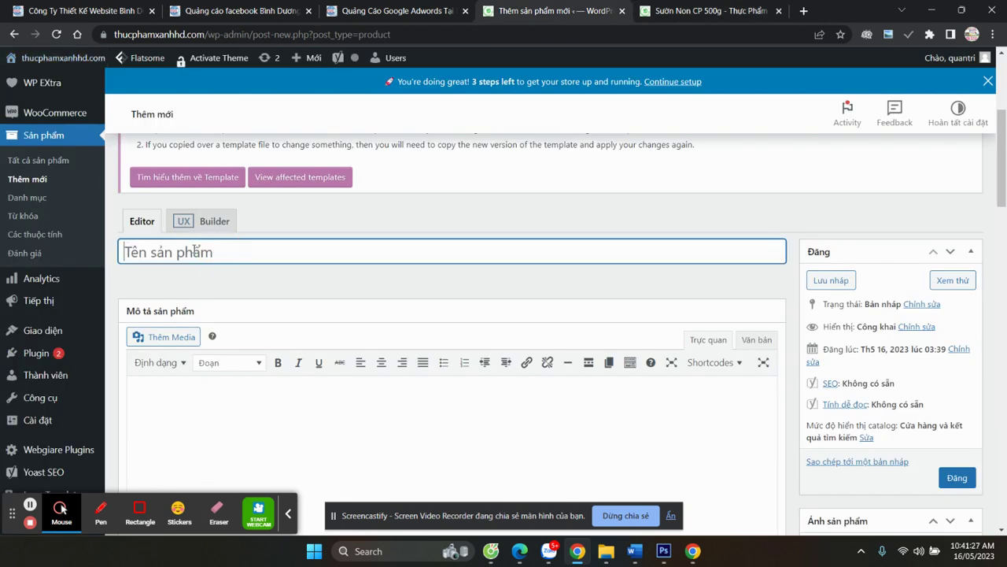
{"action": "key", "text": "ctrl+v"}
Save the photo from the Sườn Non CP 500g storefront page to the Desktop as the JPEG Suon-Non-CP-500g
{"action": "scroll", "coordinate": [628, 257], "scroll_direction": "down", "scroll_amount": 2}
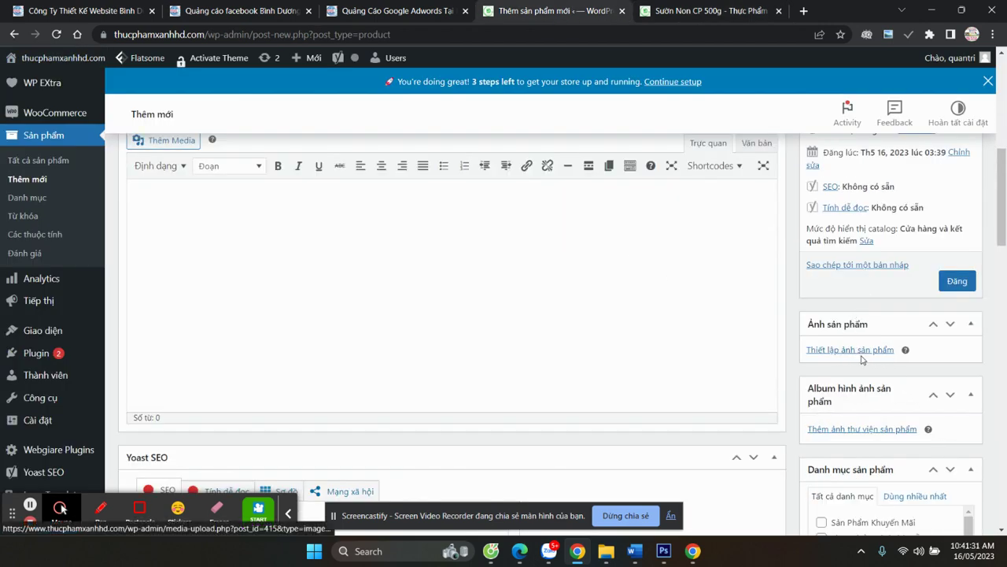
{"action": "left_click", "coordinate": [683, 10]}
{"action": "right_click", "coordinate": [345, 290]}
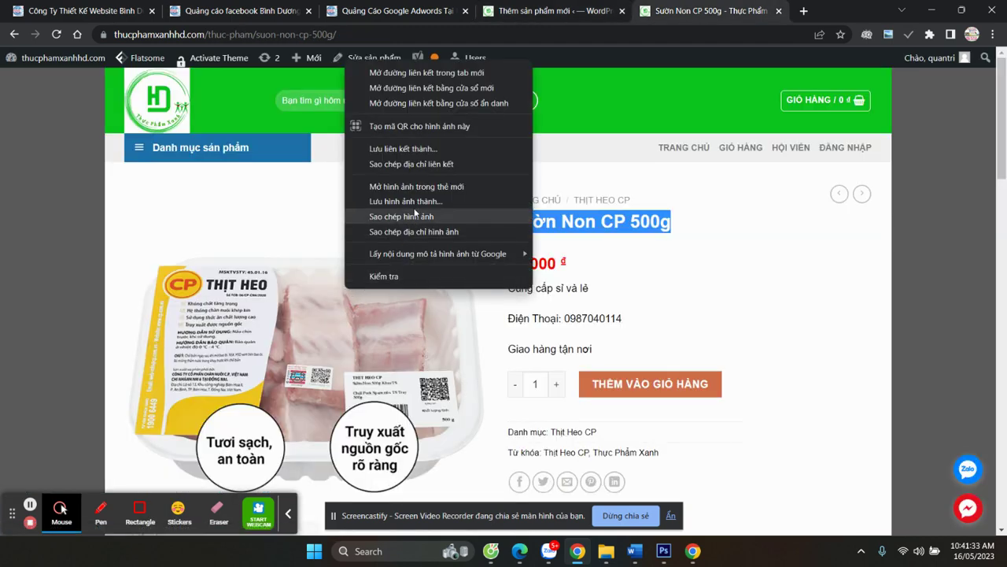
{"action": "left_click", "coordinate": [414, 201]}
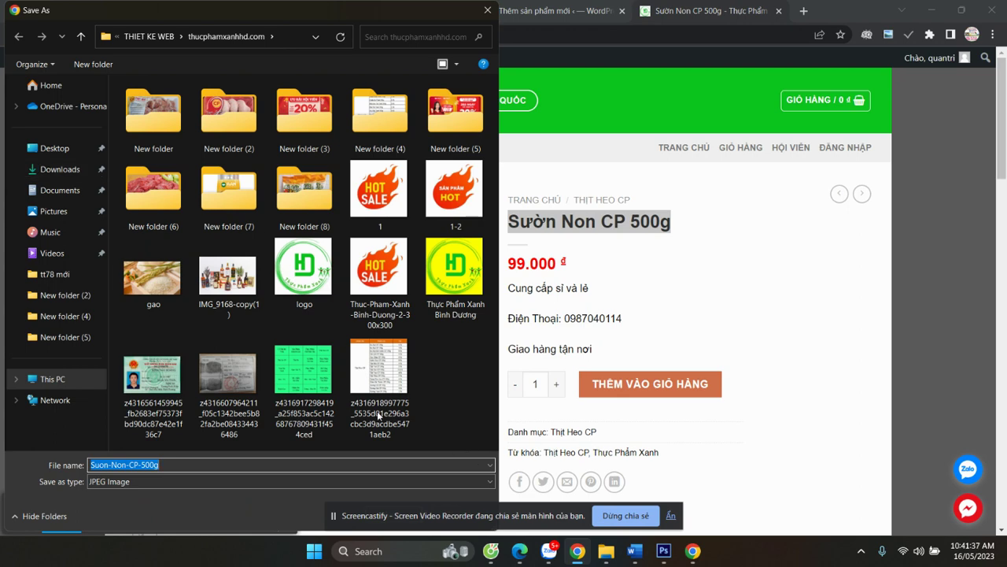
{"action": "left_click", "coordinate": [63, 150]}
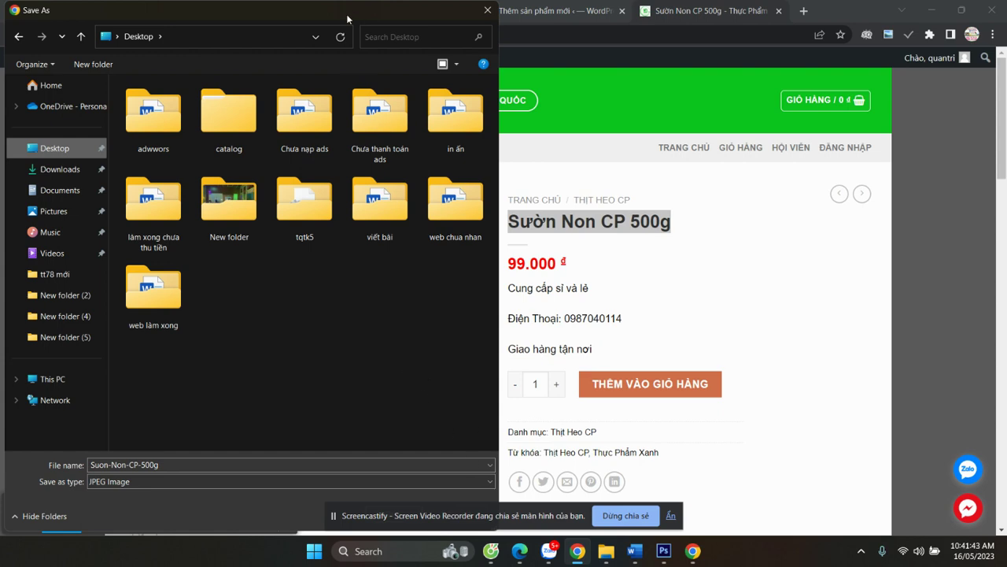
{"action": "left_click_drag", "start_coordinate": [346, 14], "coordinate": [668, 20]}
{"action": "left_click", "coordinate": [713, 514]}
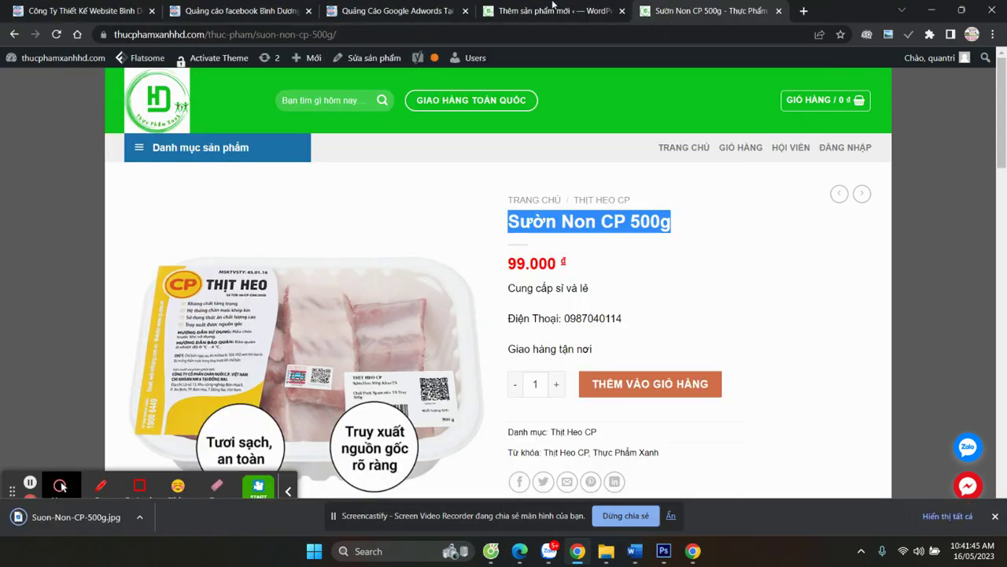
Upload Suon-Non-CP-500g from the Desktop and set it as the new product's main image
{"action": "left_click", "coordinate": [546, 11]}
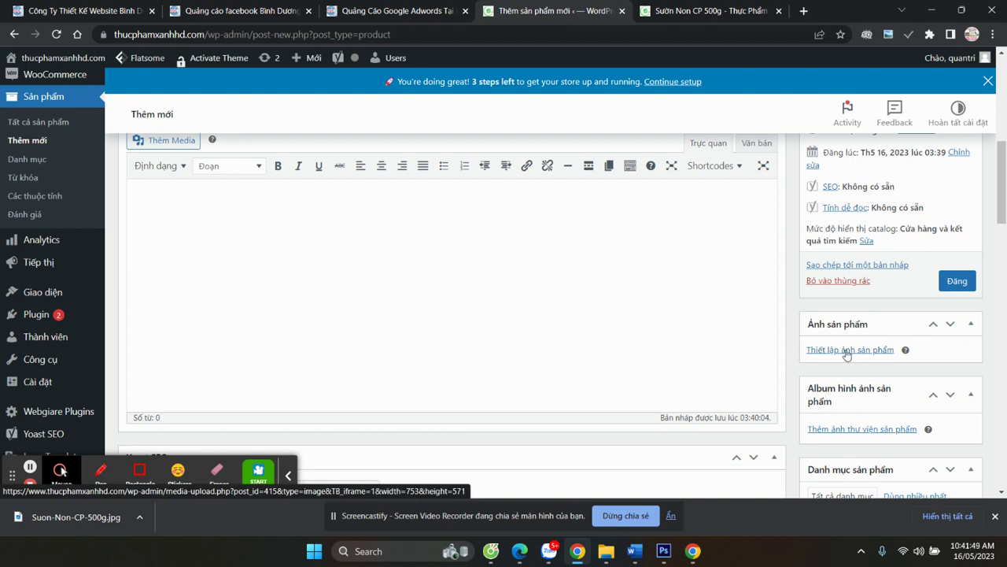
{"action": "left_click", "coordinate": [846, 351]}
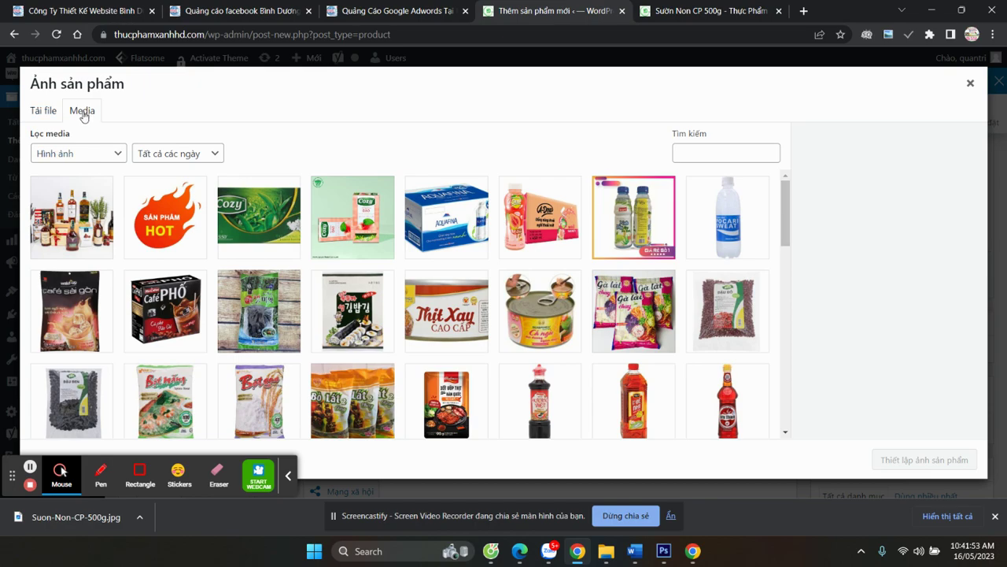
{"action": "scroll", "coordinate": [379, 223], "scroll_direction": "down", "scroll_amount": 10}
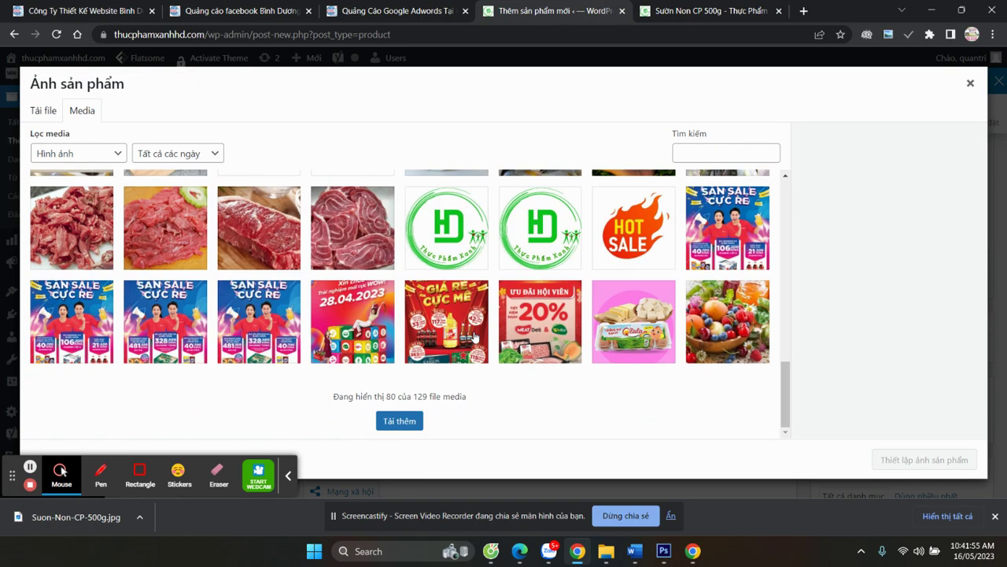
{"action": "scroll", "coordinate": [474, 337], "scroll_direction": "up", "scroll_amount": 4}
{"action": "scroll", "coordinate": [475, 337], "scroll_direction": "up", "scroll_amount": 6}
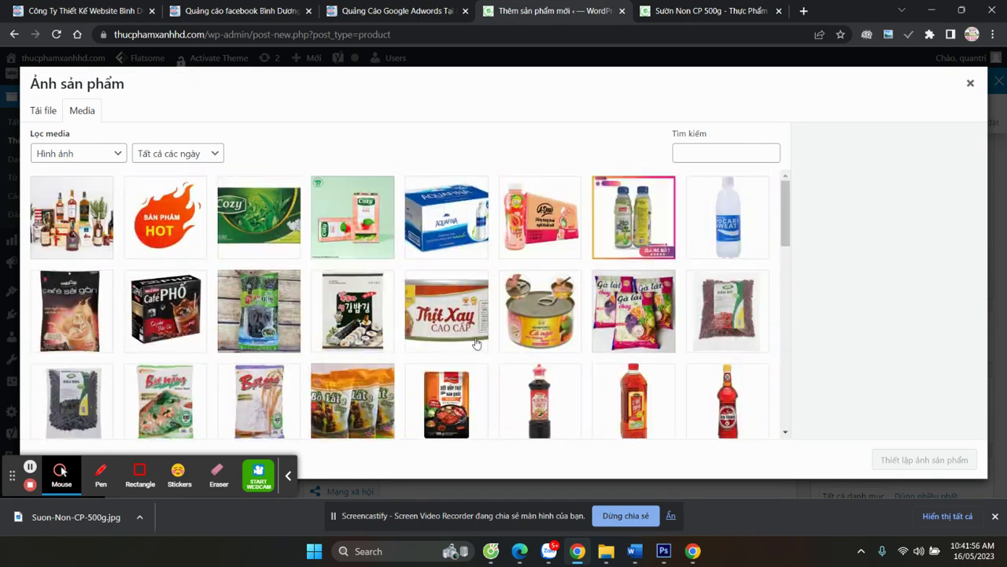
{"action": "left_click", "coordinate": [41, 113]}
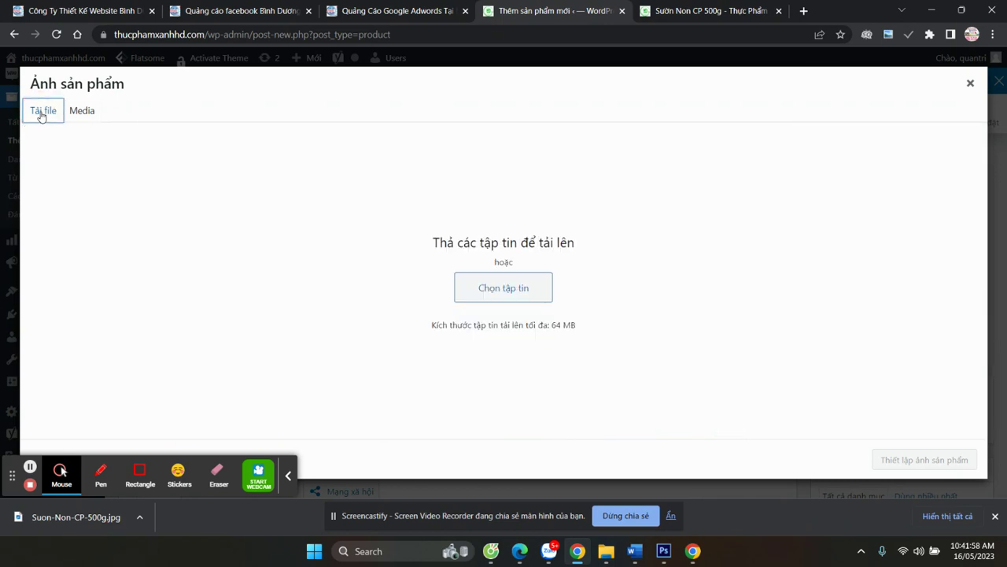
{"action": "left_click", "coordinate": [500, 290]}
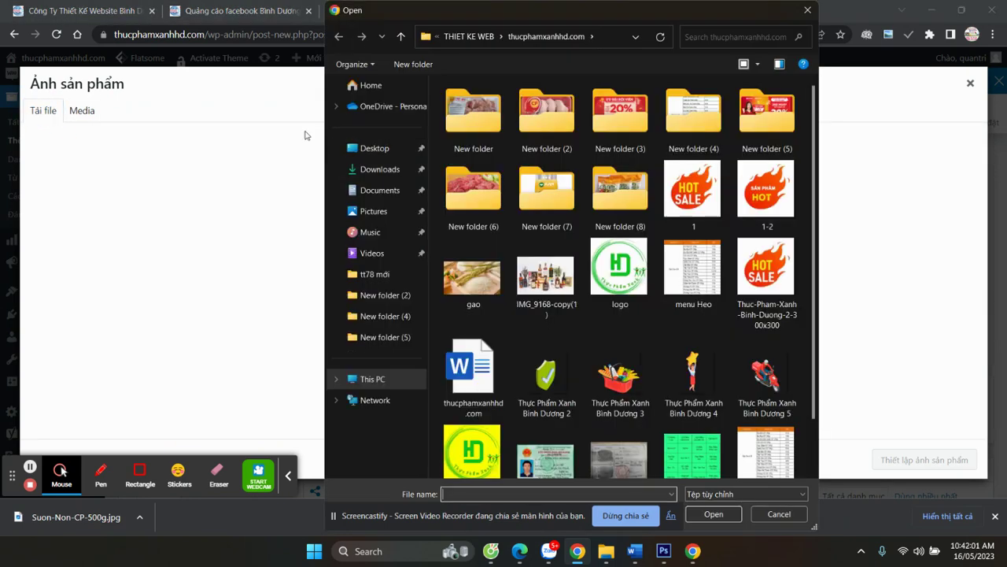
{"action": "left_click", "coordinate": [396, 155]}
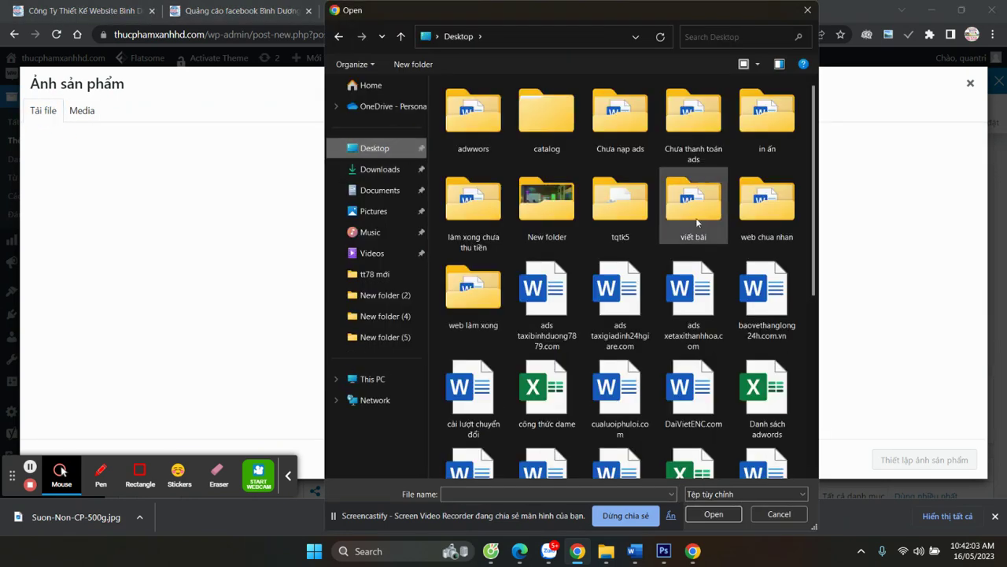
{"action": "scroll", "coordinate": [630, 322], "scroll_direction": "down", "scroll_amount": 5}
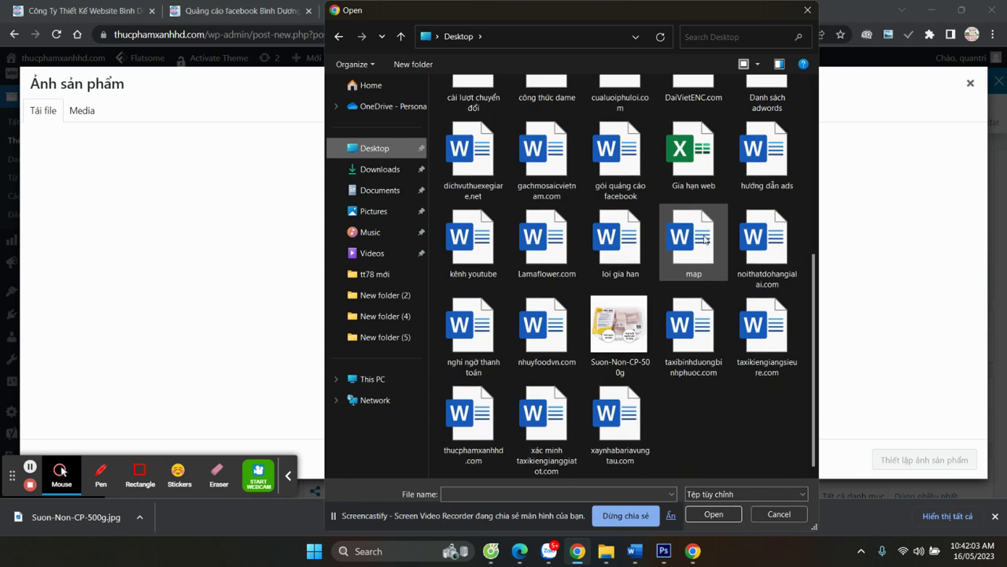
{"action": "left_click", "coordinate": [624, 323]}
{"action": "left_click", "coordinate": [712, 513]}
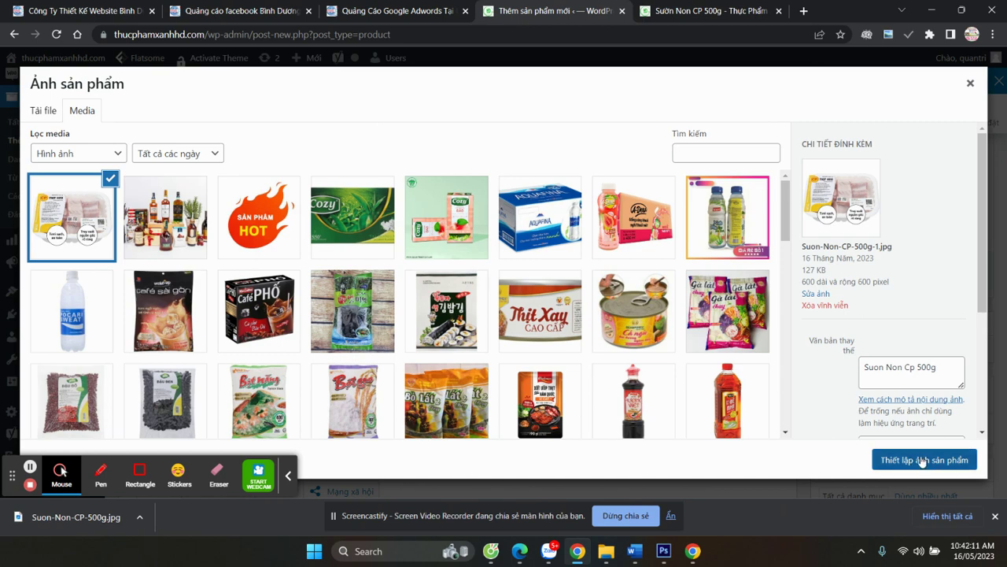
{"action": "left_click", "coordinate": [923, 461]}
Add the Thịt Xay can, Hop-Ca-Ngu-Ngam-Nuoc-Muoi-185-g.jpg and Ga-Lat-tui-Chay-100-g.jpg from the media library to the product gallery
{"action": "scroll", "coordinate": [884, 407], "scroll_direction": "down", "scroll_amount": 3}
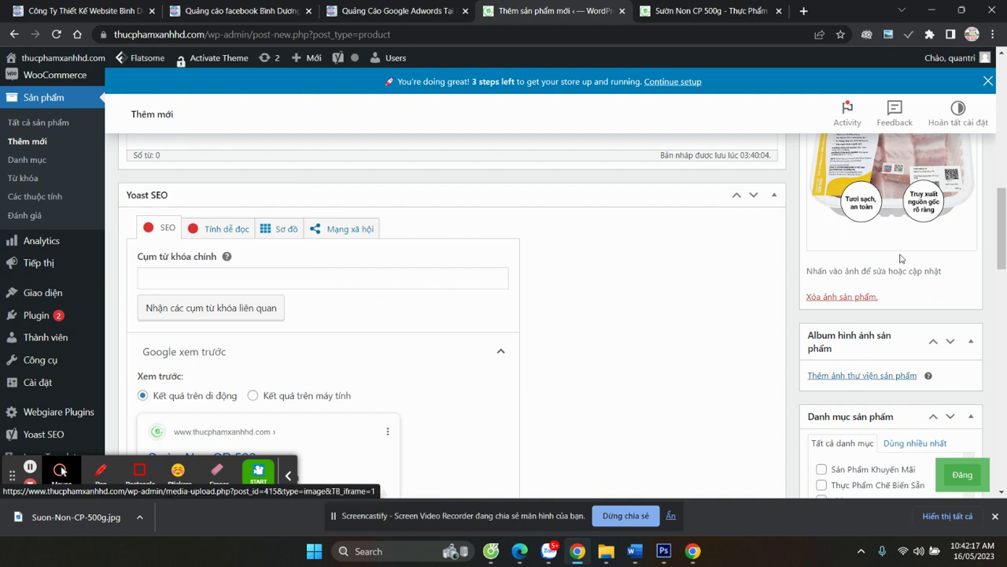
{"action": "scroll", "coordinate": [829, 269], "scroll_direction": "up", "scroll_amount": 2}
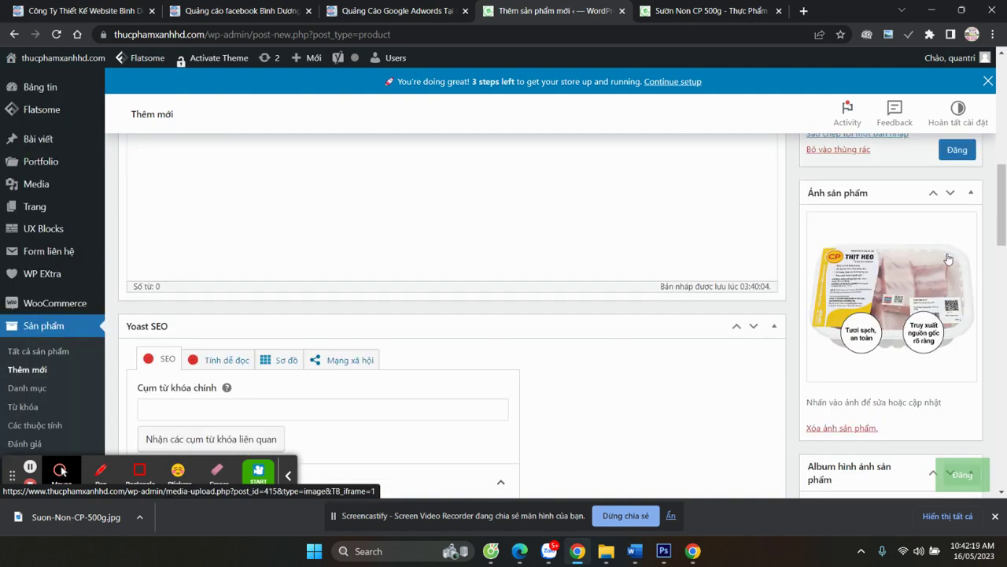
{"action": "scroll", "coordinate": [863, 316], "scroll_direction": "down", "scroll_amount": 3}
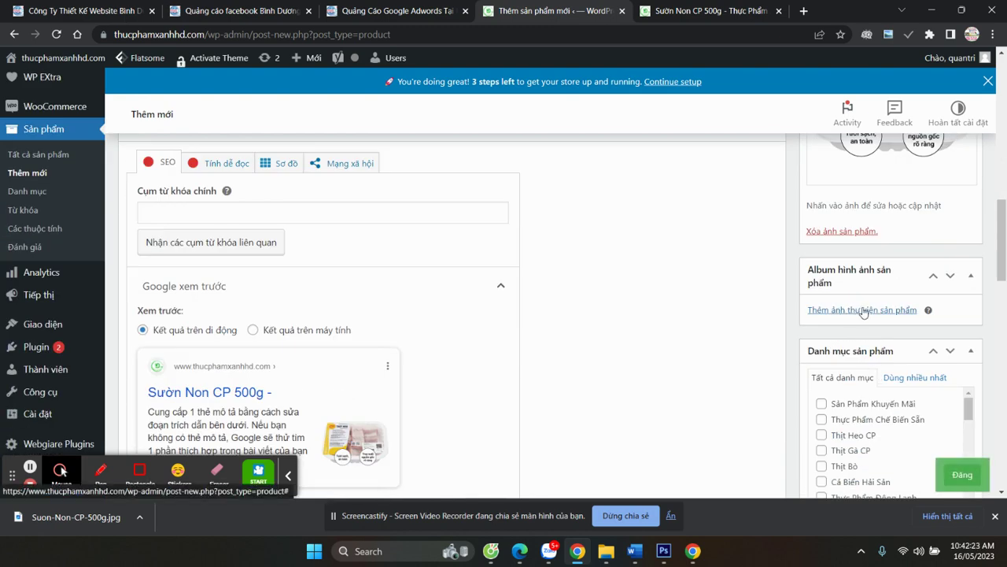
{"action": "left_click", "coordinate": [863, 310]}
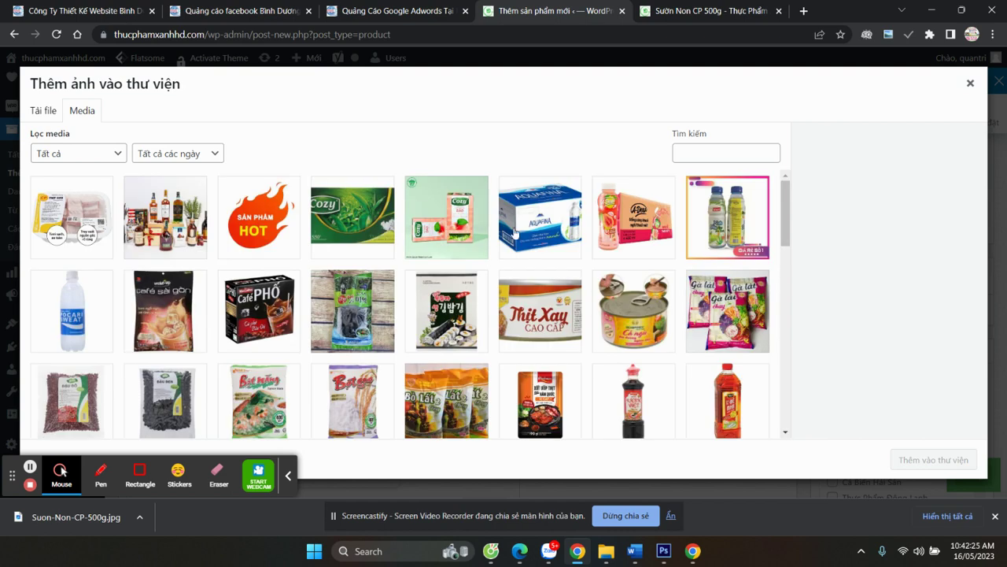
{"action": "left_click", "coordinate": [542, 316]}
{"action": "left_click", "coordinate": [640, 321]}
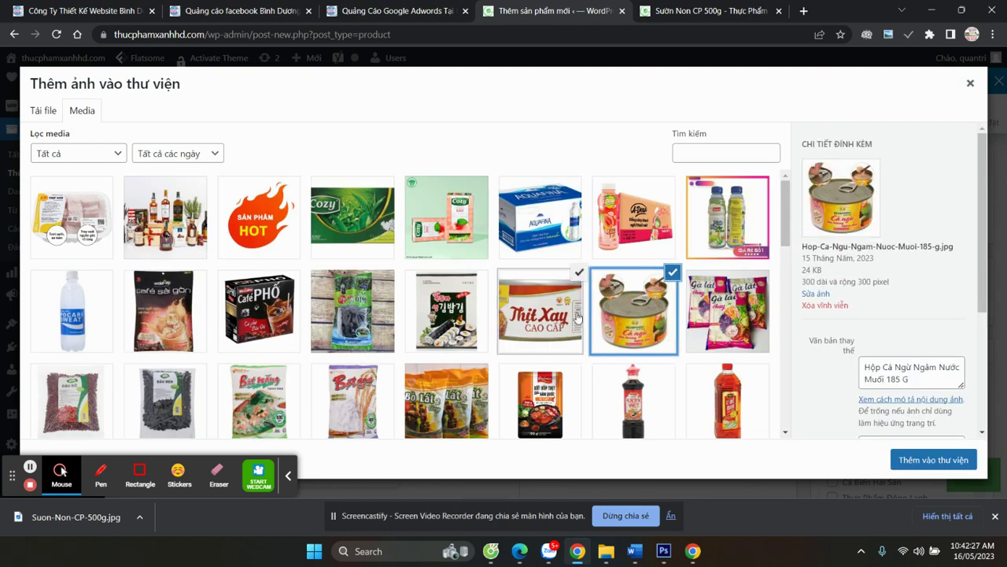
{"action": "left_click", "coordinate": [742, 317]}
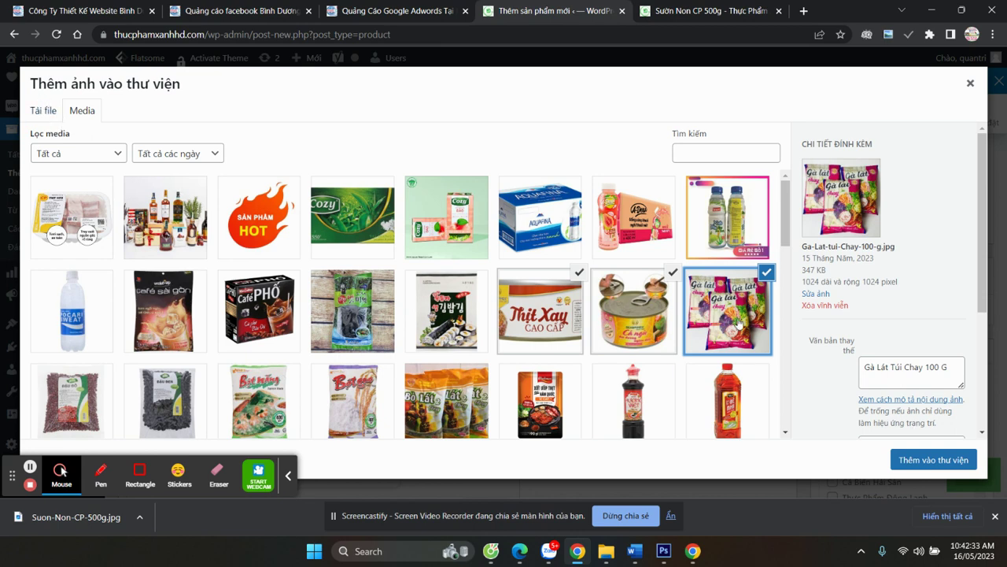
{"action": "left_click", "coordinate": [929, 460]}
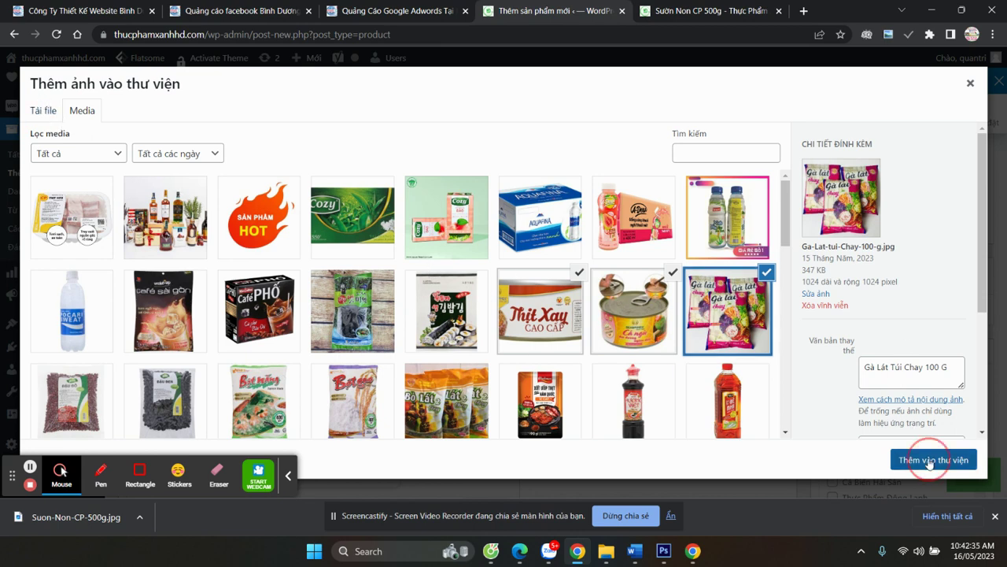
Assign the new product to the Thịt Heo CP category
{"action": "scroll", "coordinate": [782, 353], "scroll_direction": "down", "scroll_amount": 2}
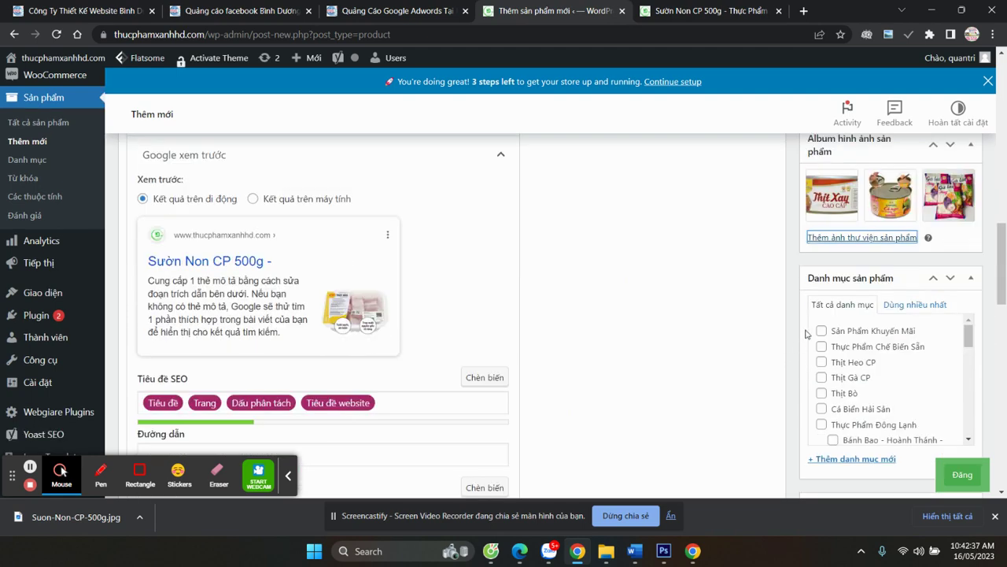
{"action": "scroll", "coordinate": [785, 353], "scroll_direction": "up", "scroll_amount": 4}
{"action": "scroll", "coordinate": [822, 313], "scroll_direction": "down", "scroll_amount": 4}
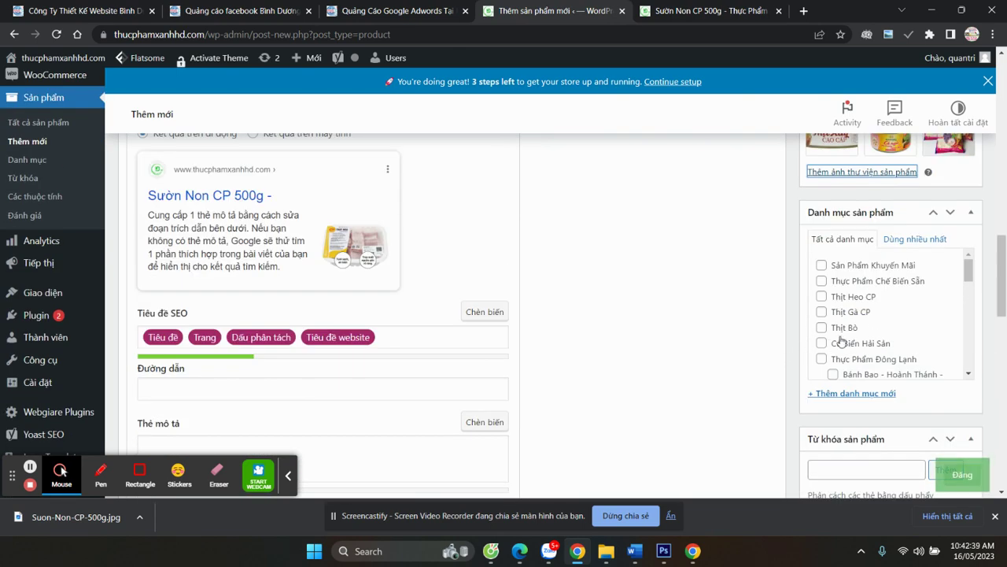
{"action": "left_click", "coordinate": [835, 299]}
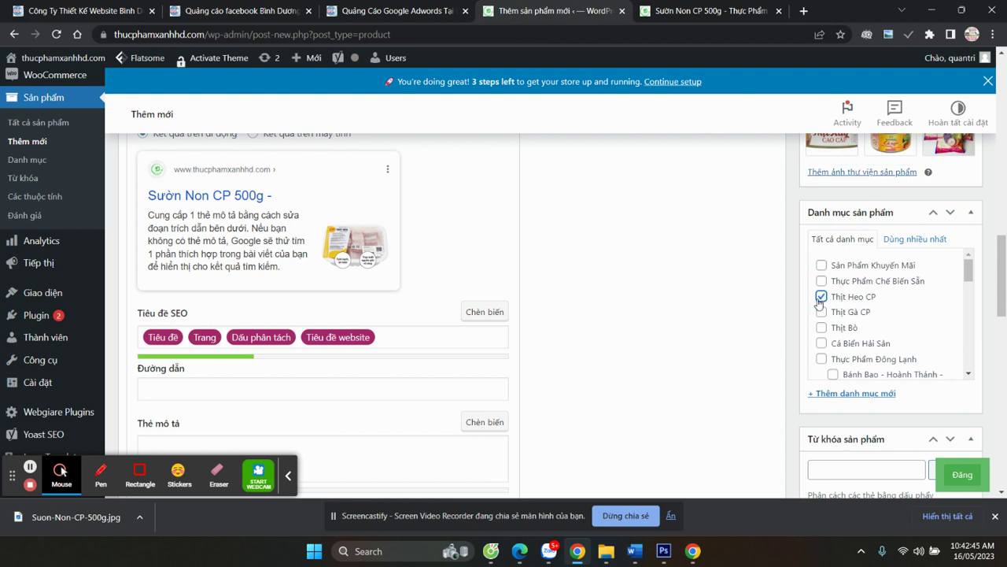
Set the product's regular price to 100000 and its sale price to 90000
{"action": "scroll", "coordinate": [774, 328], "scroll_direction": "down", "scroll_amount": 3}
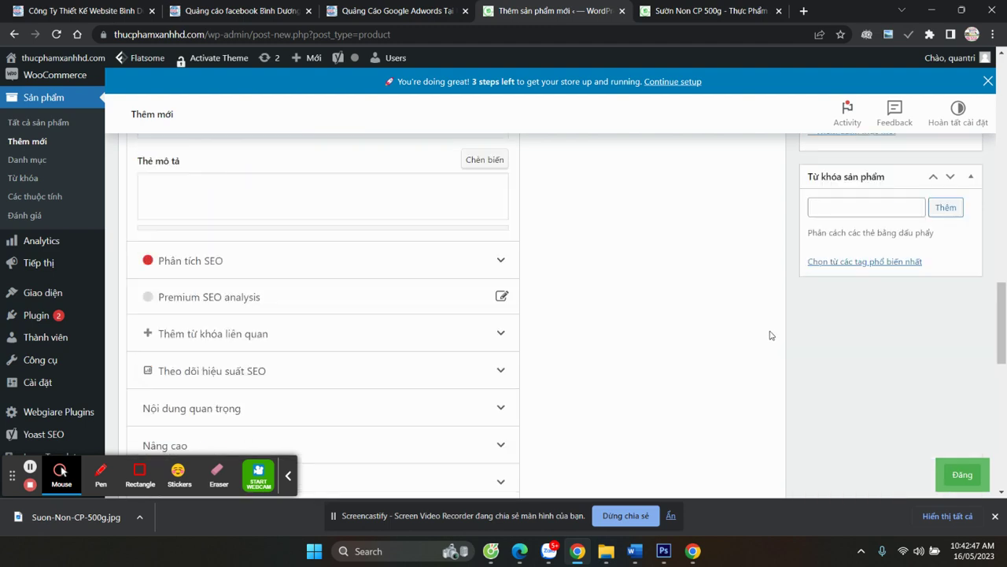
{"action": "scroll", "coordinate": [766, 333], "scroll_direction": "up", "scroll_amount": 1}
{"action": "scroll", "coordinate": [760, 339], "scroll_direction": "down", "scroll_amount": 4}
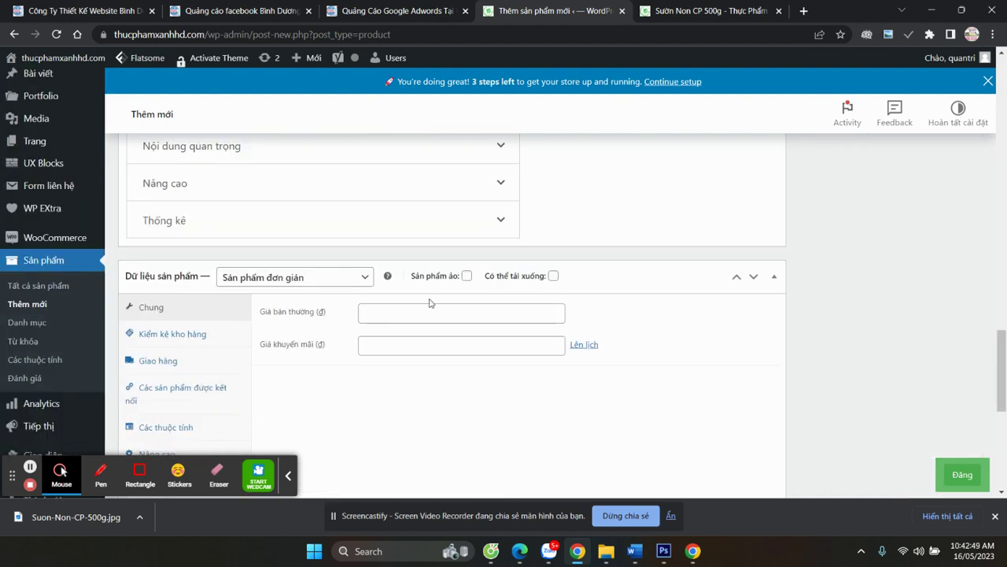
{"action": "left_click", "coordinate": [402, 314]}
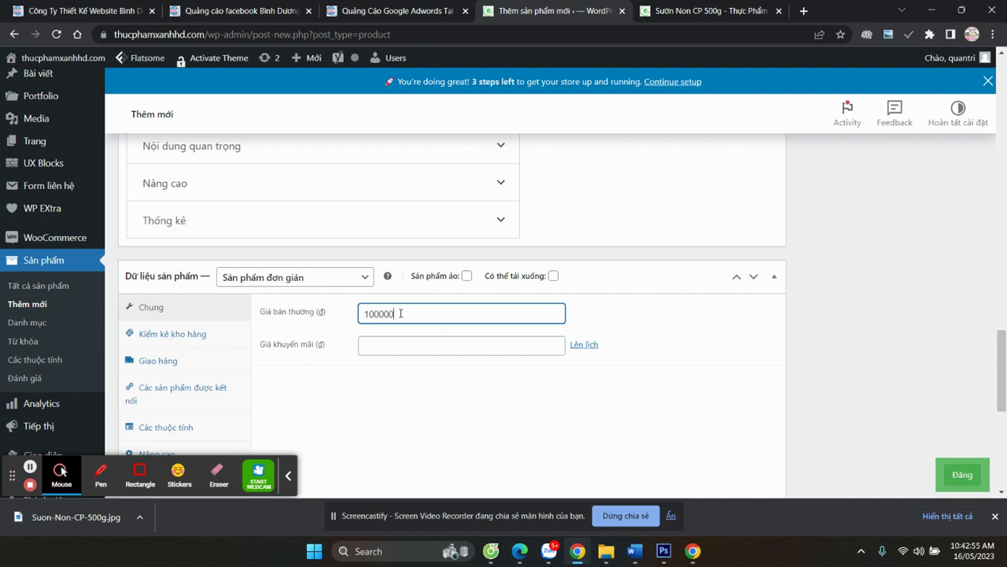
{"action": "left_click", "coordinate": [385, 402]}
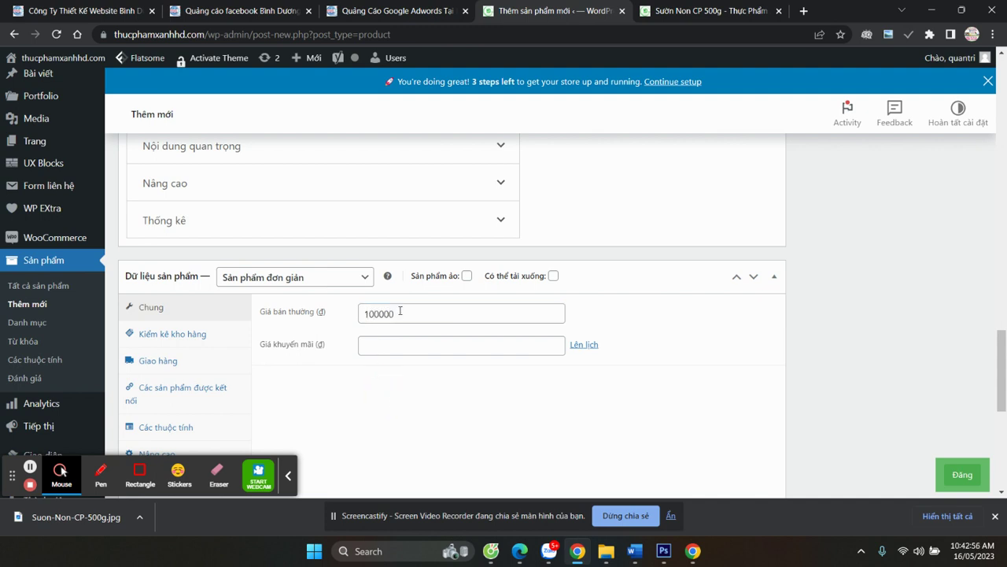
{"action": "left_click", "coordinate": [381, 347]}
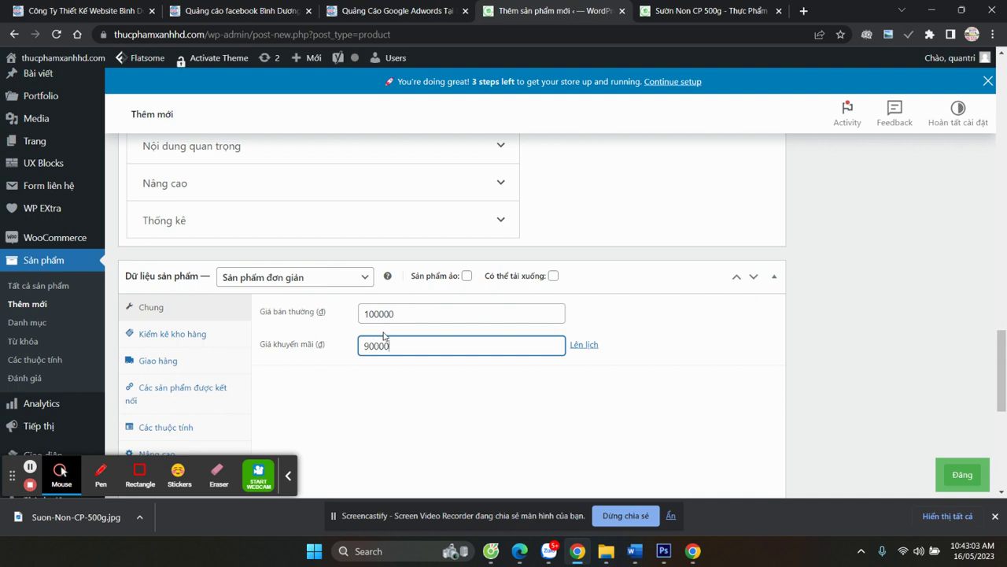
{"action": "left_click", "coordinate": [390, 391]}
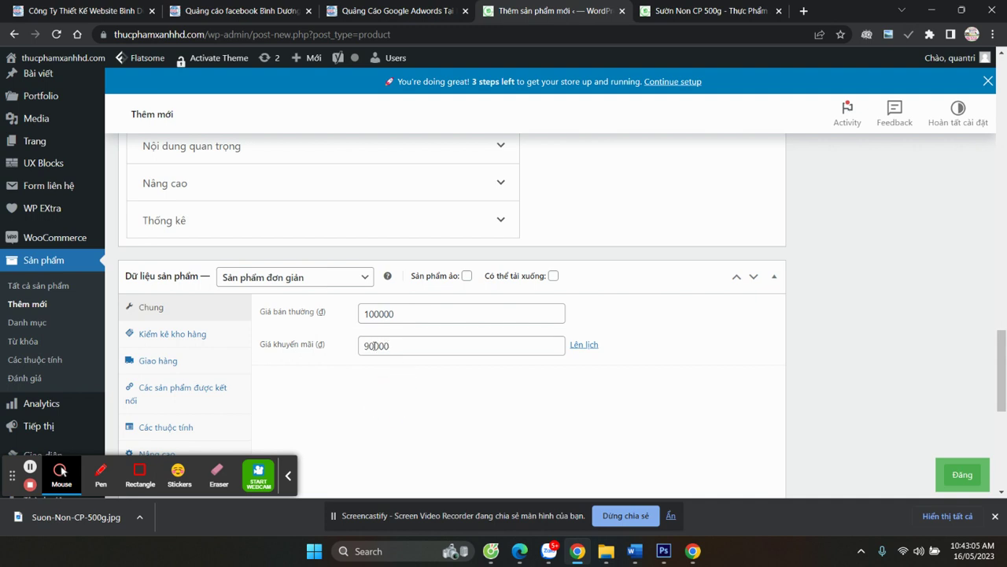
{"action": "left_click_drag", "start_coordinate": [376, 345], "coordinate": [393, 346]}
{"action": "left_click", "coordinate": [370, 376]}
Fill the short description with "Thời gian sử dụng: 1 tháng" followed by the three short-description lines copied from the Sườn Non CP 500g storefront page
{"action": "scroll", "coordinate": [370, 376], "scroll_direction": "down", "scroll_amount": 4}
{"action": "left_click", "coordinate": [236, 316]}
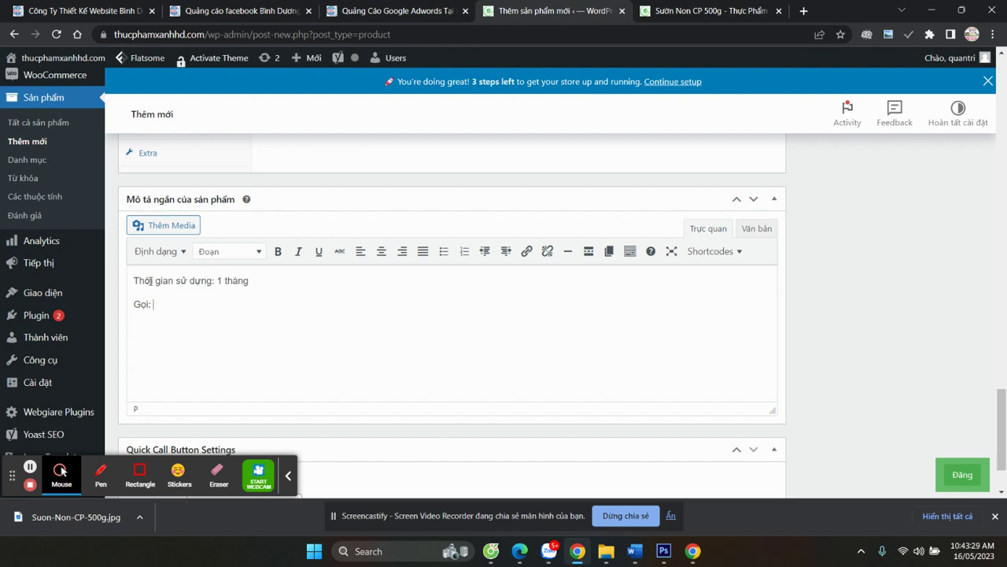
{"action": "left_click", "coordinate": [726, 17]}
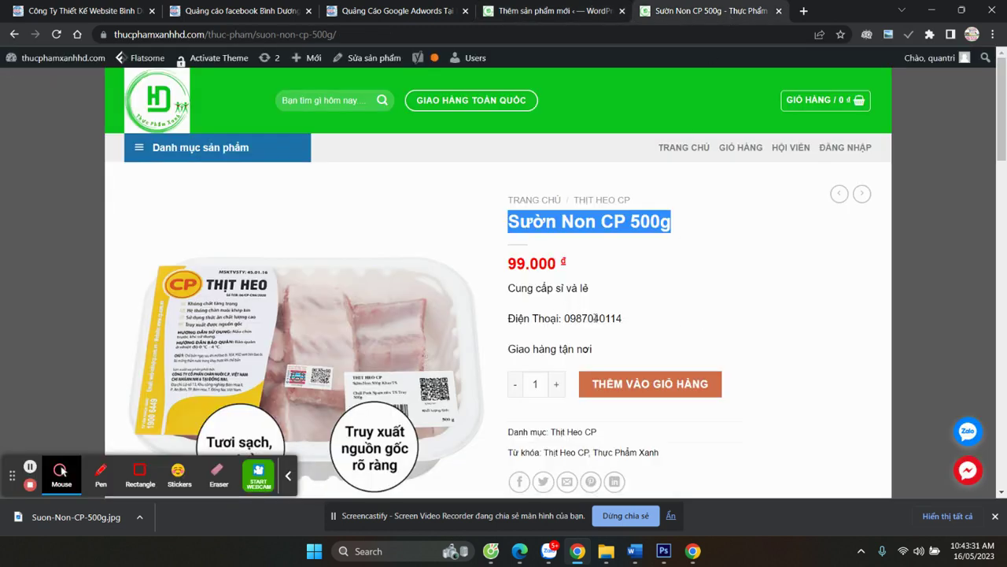
{"action": "left_click_drag", "start_coordinate": [633, 318], "coordinate": [609, 348]}
{"action": "key", "text": "ctrl+c"}
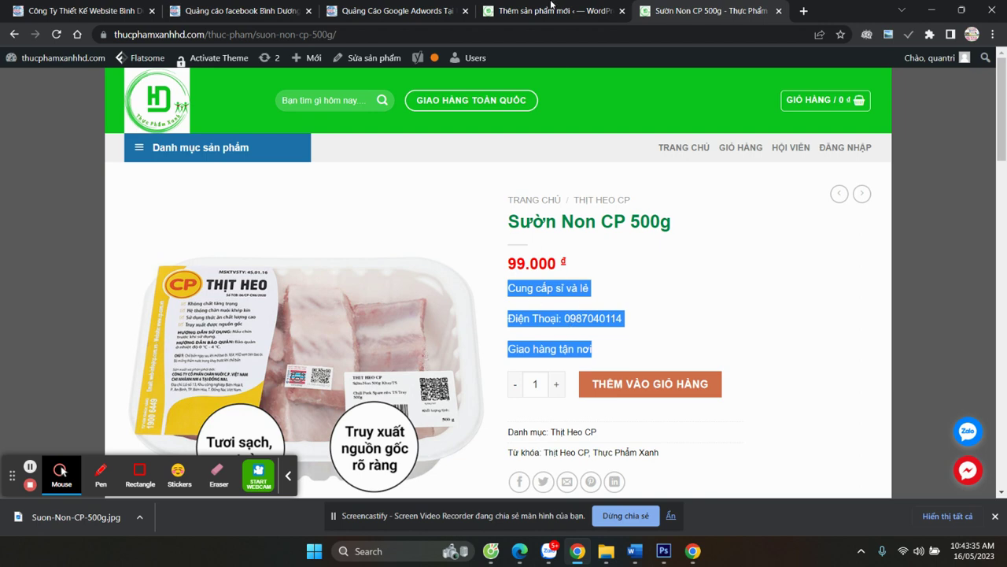
{"action": "left_click", "coordinate": [551, 7]}
{"action": "left_click_drag", "start_coordinate": [166, 300], "coordinate": [132, 304]}
{"action": "key", "text": "ctrl+v"}
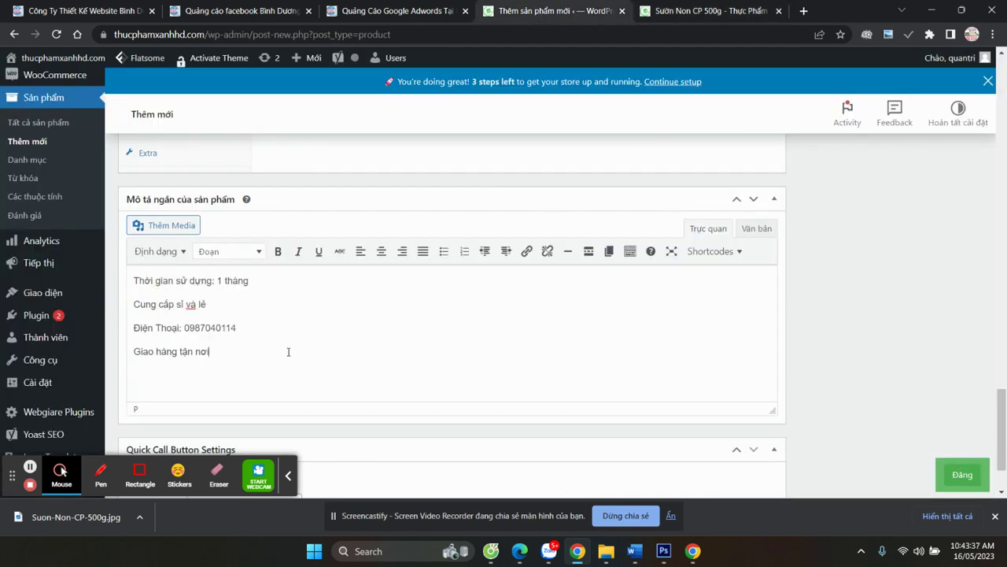
Copy the full Mô tả text, starting at "Xuất Xứ: Vietnam", from the storefront page into the new product's main description
{"action": "scroll", "coordinate": [288, 352], "scroll_direction": "up", "scroll_amount": 6}
{"action": "scroll", "coordinate": [312, 361], "scroll_direction": "up", "scroll_amount": 12}
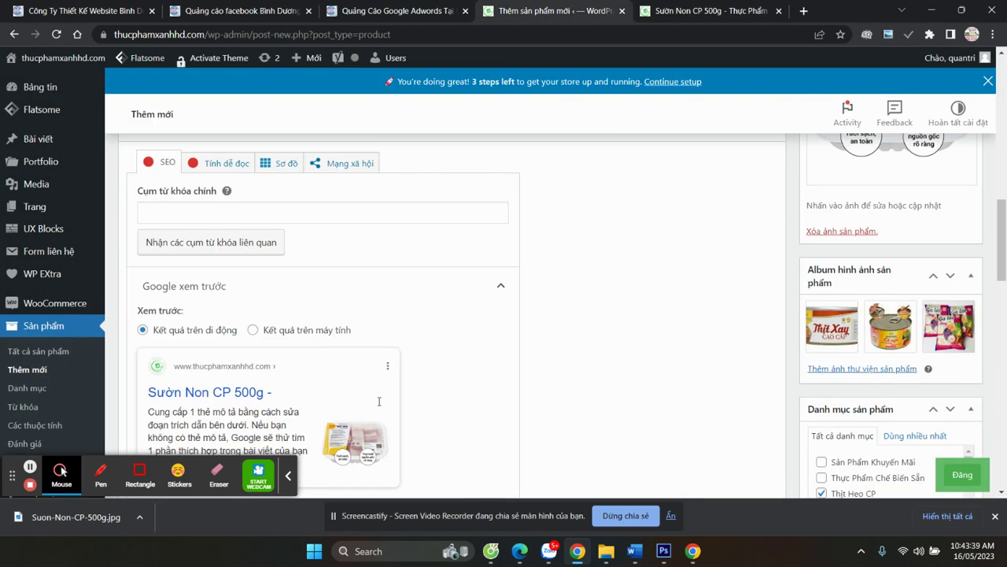
{"action": "left_click", "coordinate": [192, 347]}
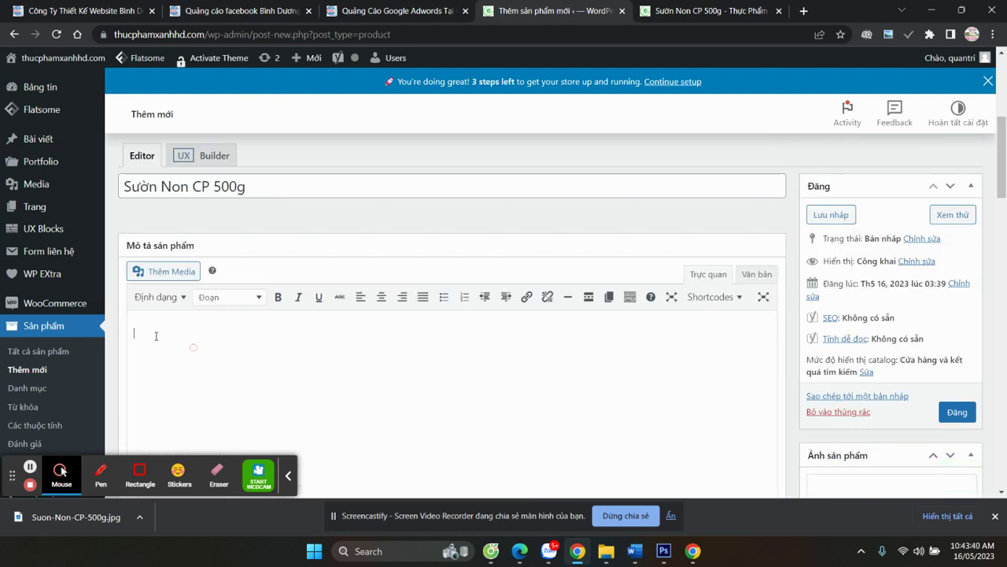
{"action": "left_click", "coordinate": [722, 11]}
{"action": "scroll", "coordinate": [491, 369], "scroll_direction": "down", "scroll_amount": 10}
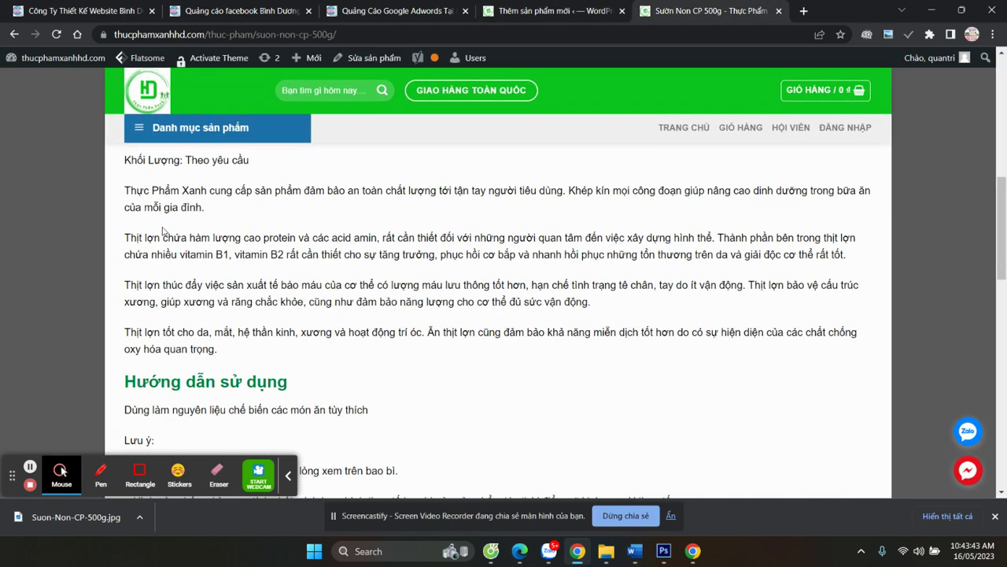
{"action": "scroll", "coordinate": [150, 236], "scroll_direction": "up", "scroll_amount": 2}
{"action": "left_click_drag", "start_coordinate": [124, 236], "coordinate": [332, 362]}
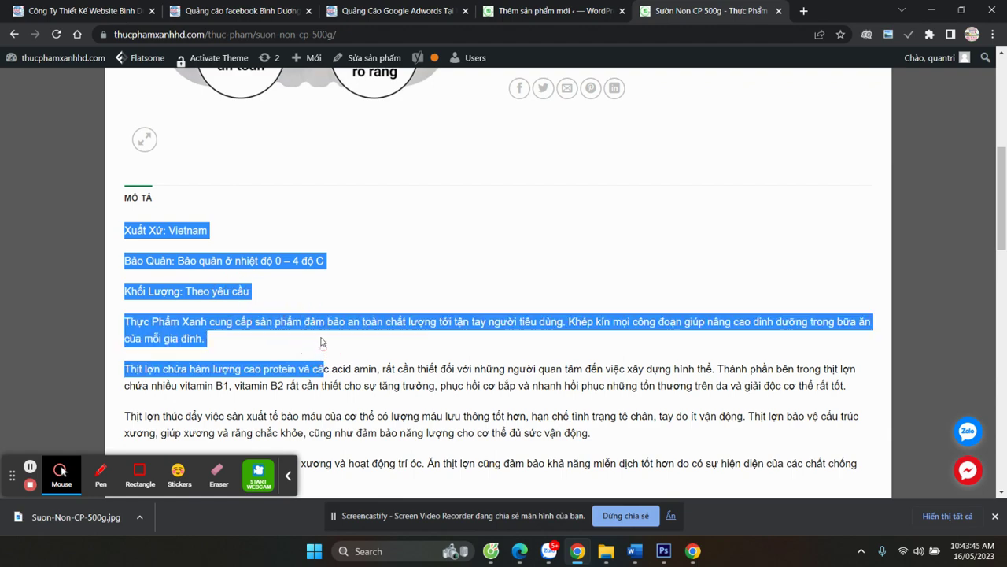
{"action": "scroll", "coordinate": [333, 362], "scroll_direction": "down", "scroll_amount": 2}
{"action": "left_click_drag", "start_coordinate": [226, 346], "coordinate": [329, 222]}
{"action": "key", "text": "ctrl+c"}
{"action": "scroll", "coordinate": [225, 354], "scroll_direction": "down", "scroll_amount": 9}
{"action": "scroll", "coordinate": [329, 222], "scroll_direction": "up", "scroll_amount": 8}
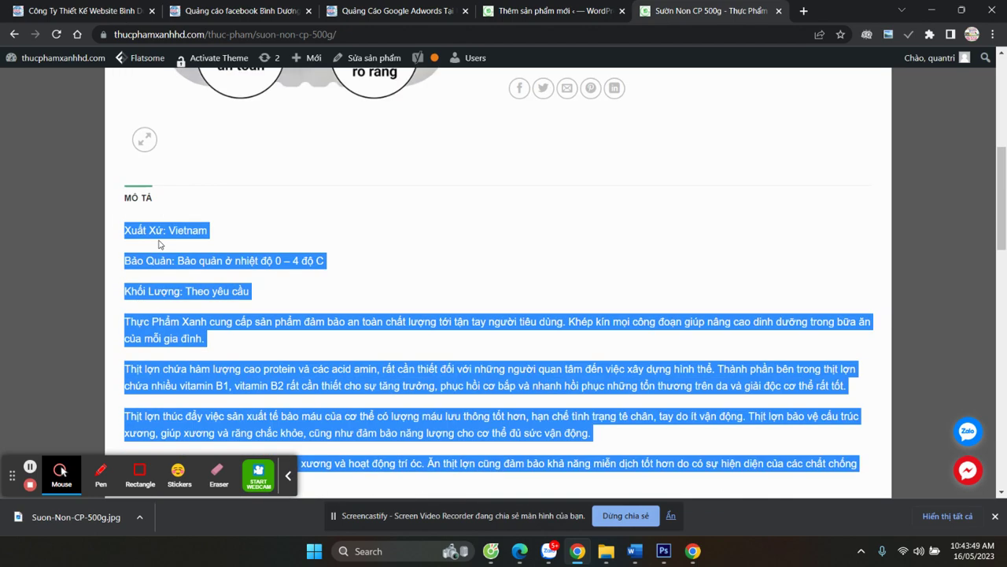
{"action": "scroll", "coordinate": [236, 250], "scroll_direction": "down", "scroll_amount": 5}
{"action": "scroll", "coordinate": [234, 250], "scroll_direction": "up", "scroll_amount": 4}
{"action": "scroll", "coordinate": [234, 250], "scroll_direction": "up", "scroll_amount": 1}
{"action": "left_click", "coordinate": [542, 10]}
{"action": "key", "text": "ctrl+v"}
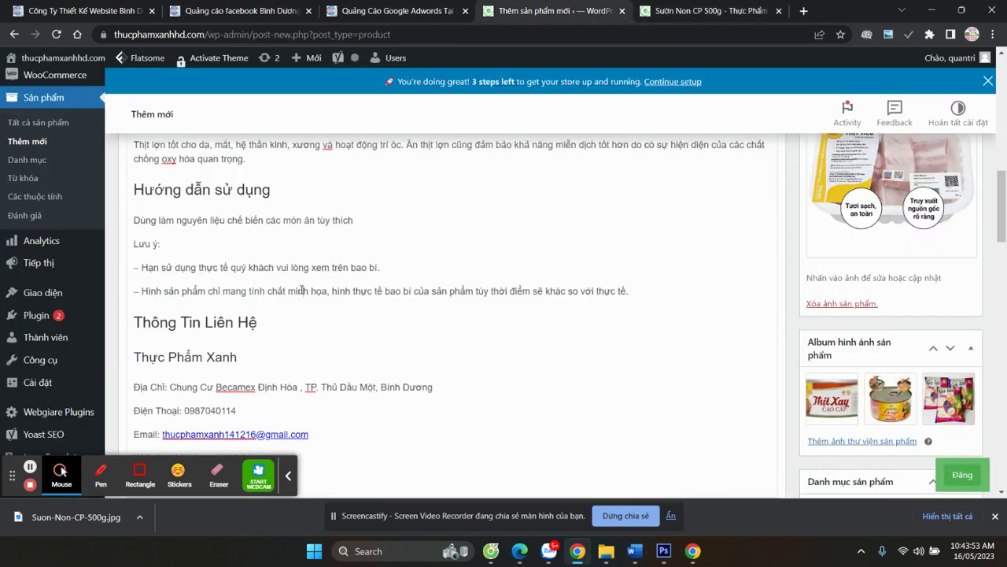
Review the pasted main description and the short description, and compare the main text with the storefront page
{"action": "scroll", "coordinate": [301, 290], "scroll_direction": "up", "scroll_amount": 4}
{"action": "left_click_drag", "start_coordinate": [145, 199], "coordinate": [319, 334]}
{"action": "left_click", "coordinate": [319, 331]}
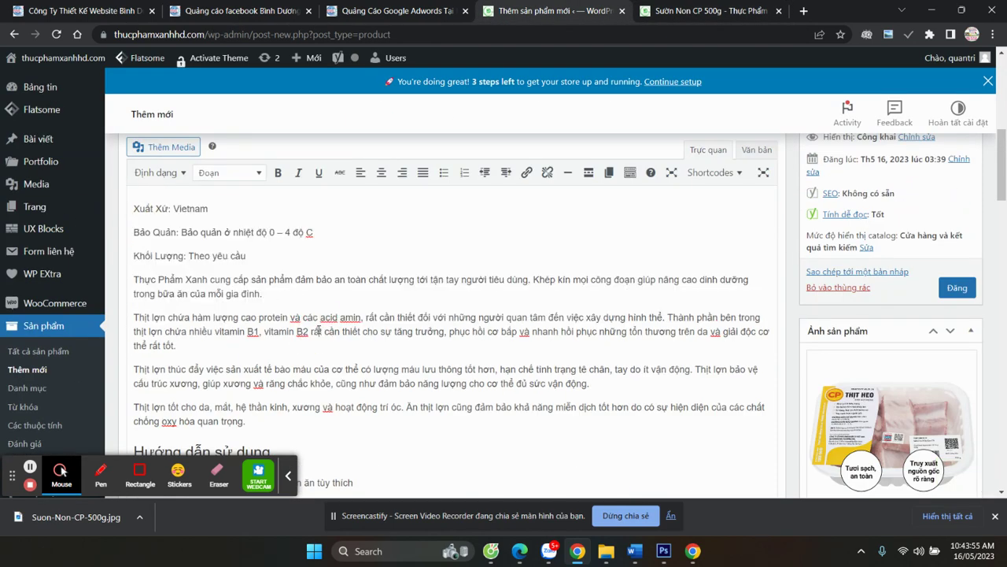
{"action": "scroll", "coordinate": [318, 332], "scroll_direction": "up", "scroll_amount": 2}
{"action": "scroll", "coordinate": [248, 330], "scroll_direction": "down", "scroll_amount": 2}
{"action": "scroll", "coordinate": [252, 343], "scroll_direction": "down", "scroll_amount": 15}
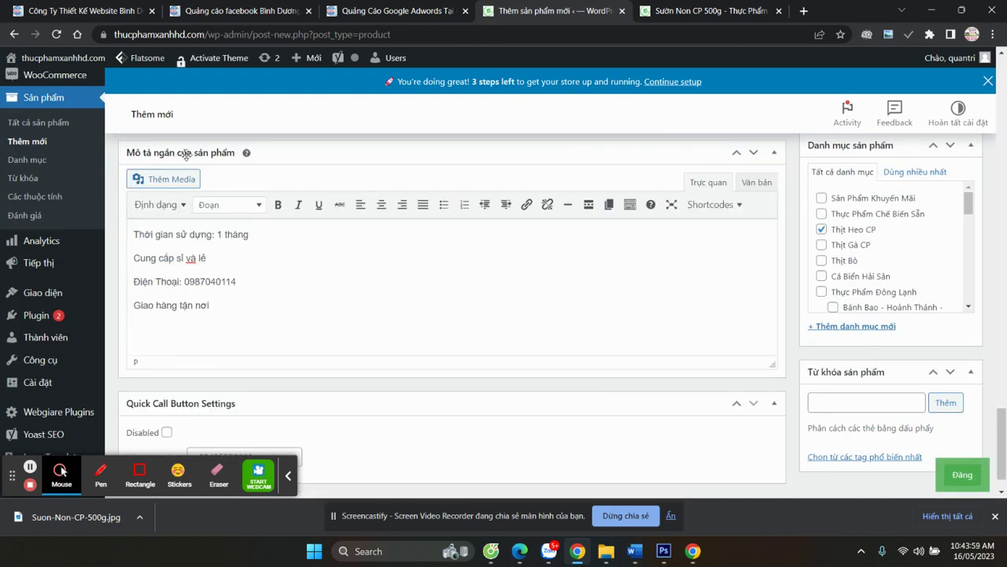
{"action": "scroll", "coordinate": [427, 365], "scroll_direction": "up", "scroll_amount": 6}
{"action": "scroll", "coordinate": [492, 380], "scroll_direction": "up", "scroll_amount": 10}
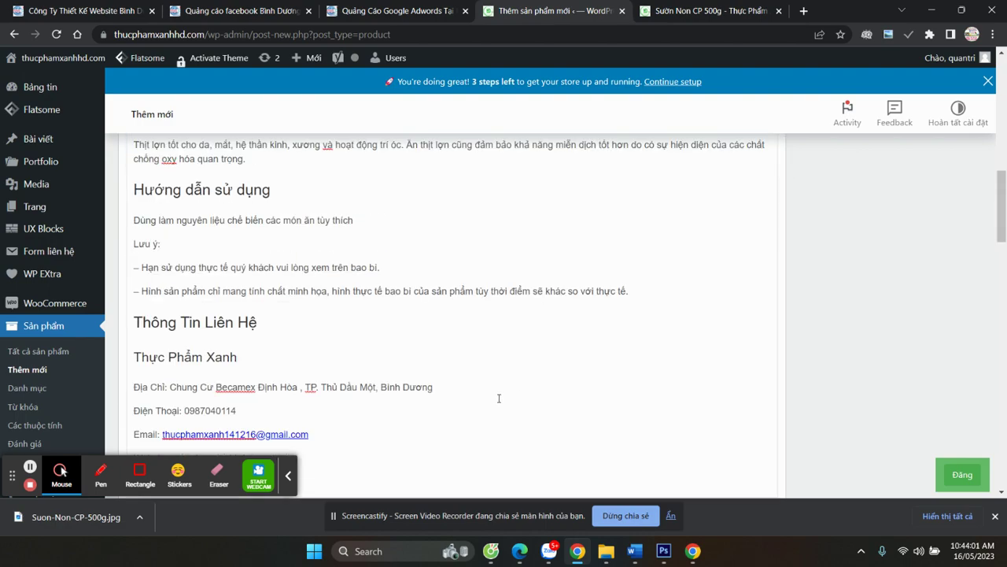
{"action": "scroll", "coordinate": [267, 193], "scroll_direction": "down", "scroll_amount": 3}
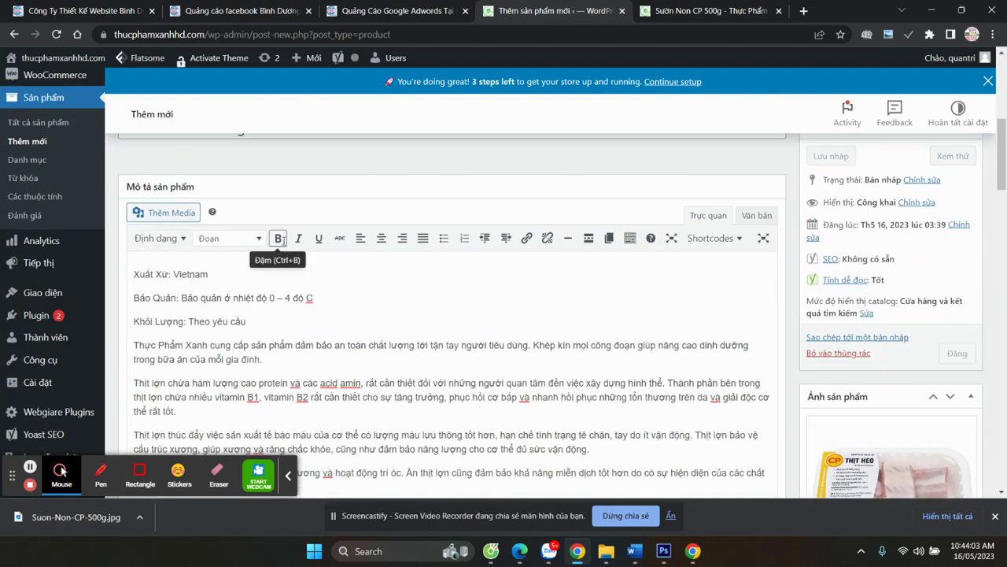
{"action": "scroll", "coordinate": [281, 237], "scroll_direction": "down", "scroll_amount": 1}
{"action": "key", "text": "ctrl+Tab"}
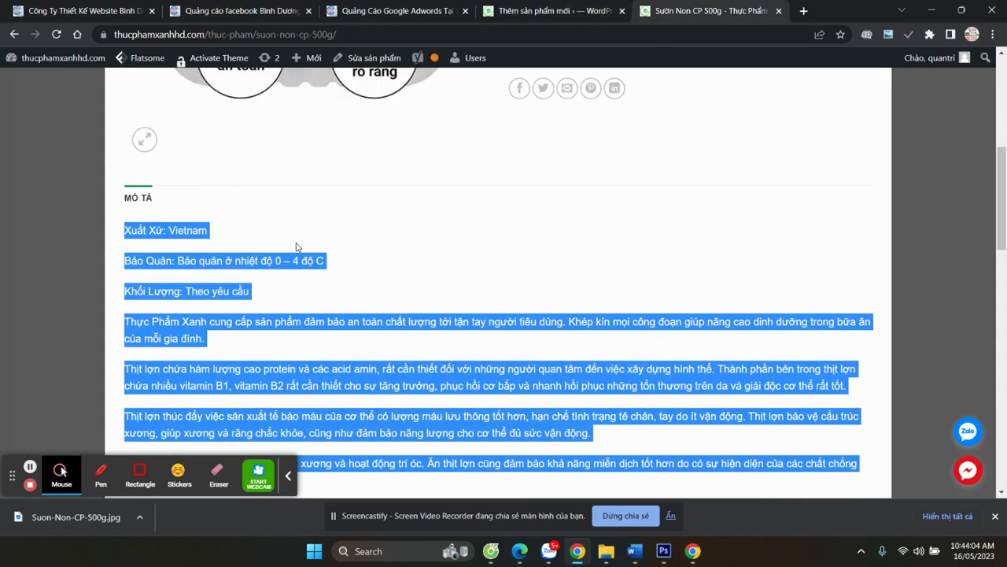
{"action": "left_click", "coordinate": [296, 285]}
{"action": "scroll", "coordinate": [299, 236], "scroll_direction": "down", "scroll_amount": 1}
{"action": "left_click_drag", "start_coordinate": [119, 164], "coordinate": [395, 390]}
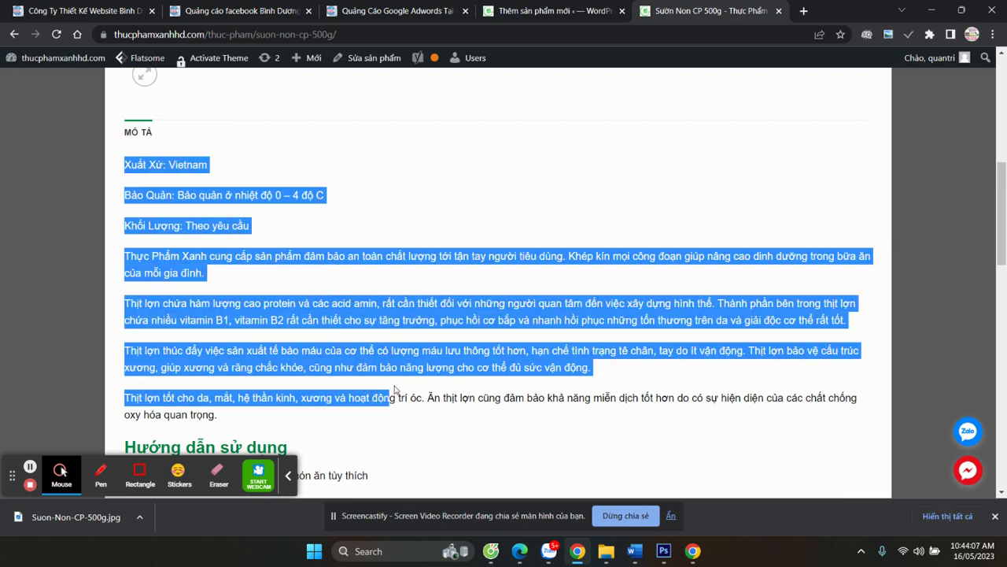
{"action": "left_click", "coordinate": [395, 389]}
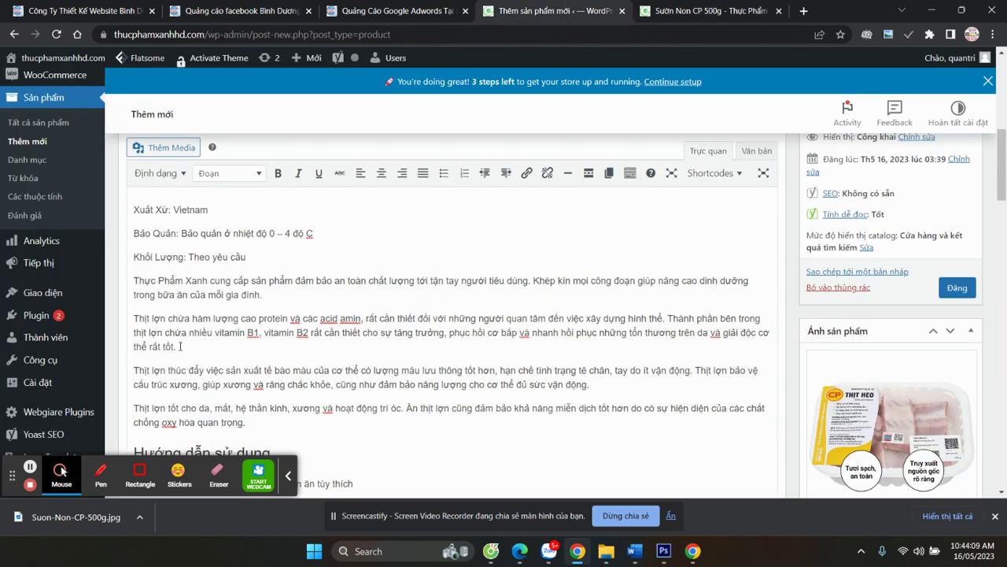
Insert the Suon Non Cp 500g image below the paragraph ending "rất tốt.", aligned Chính giữa at full size 600 × 600
{"action": "key", "text": "Return"}
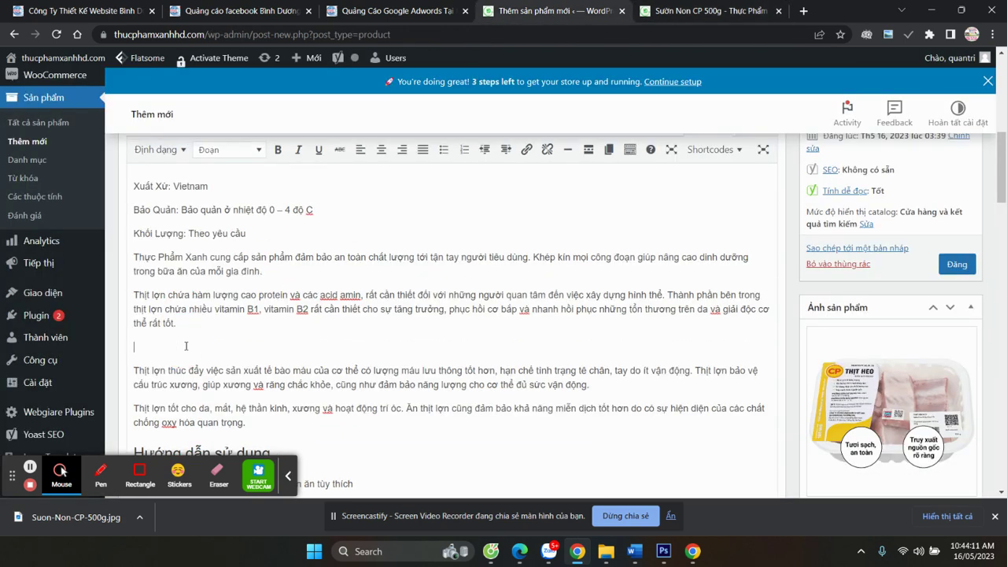
{"action": "scroll", "coordinate": [139, 343], "scroll_direction": "up", "scroll_amount": 1}
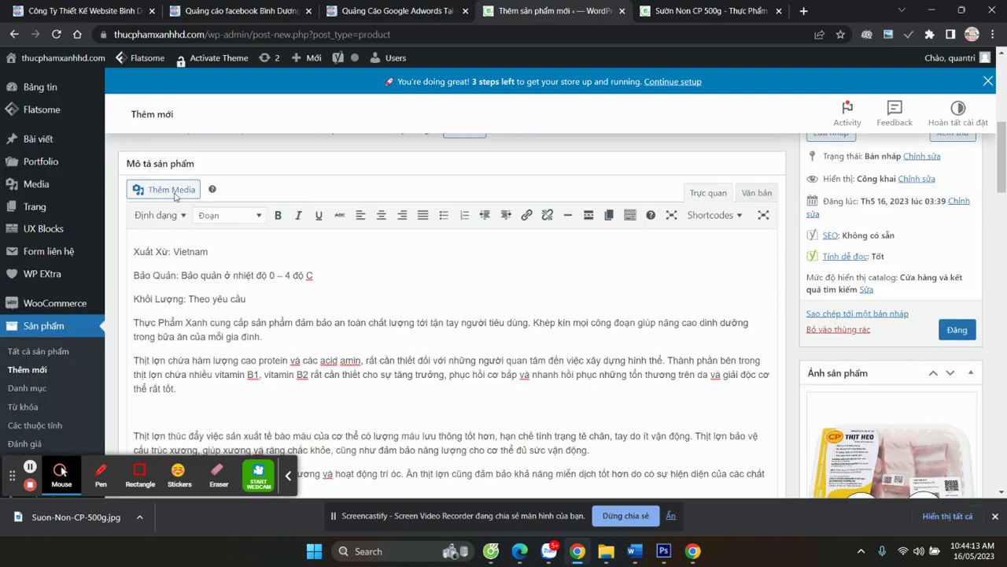
{"action": "left_click", "coordinate": [164, 191]}
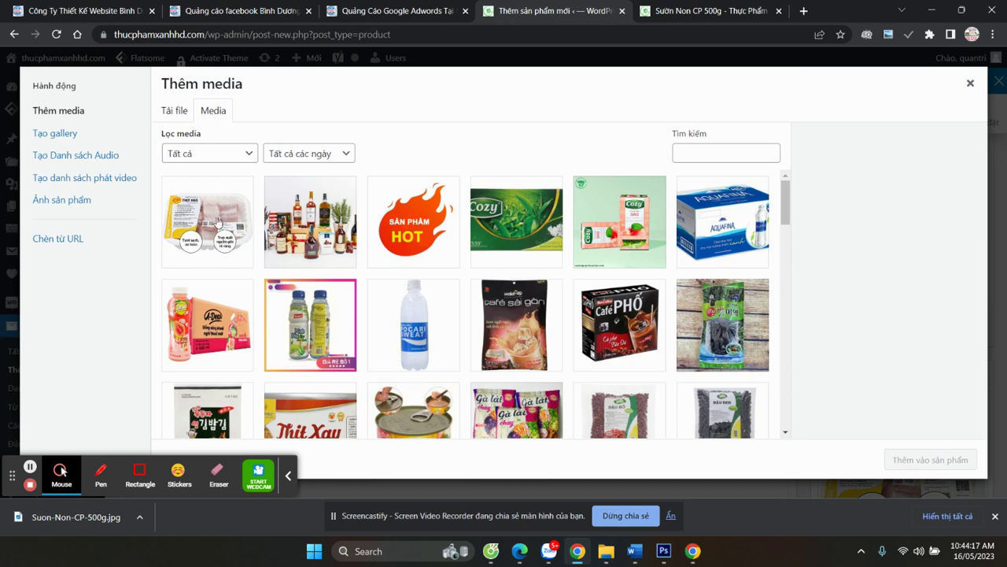
{"action": "left_click", "coordinate": [201, 217]}
{"action": "scroll", "coordinate": [886, 306], "scroll_direction": "down", "scroll_amount": 5}
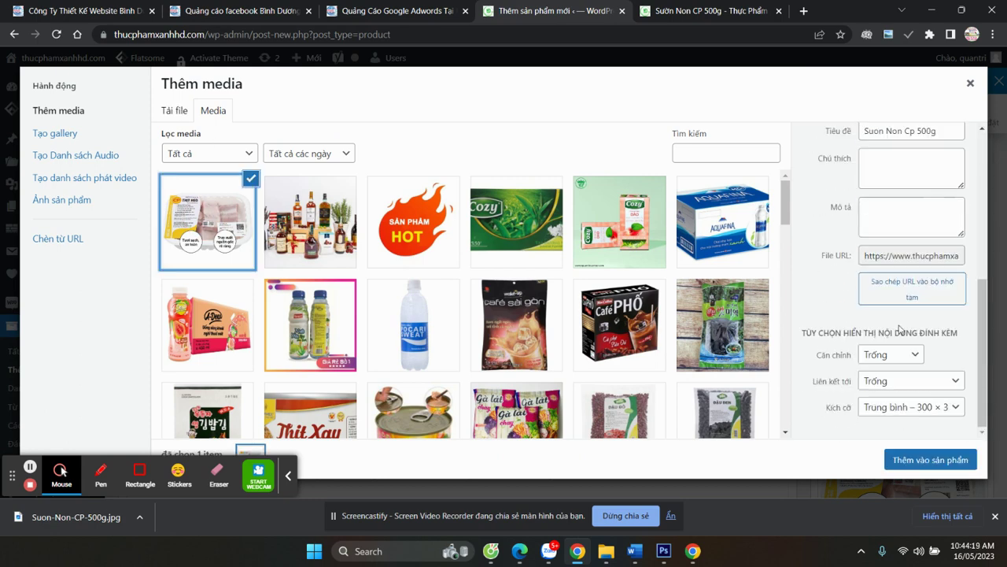
{"action": "left_click", "coordinate": [905, 358]}
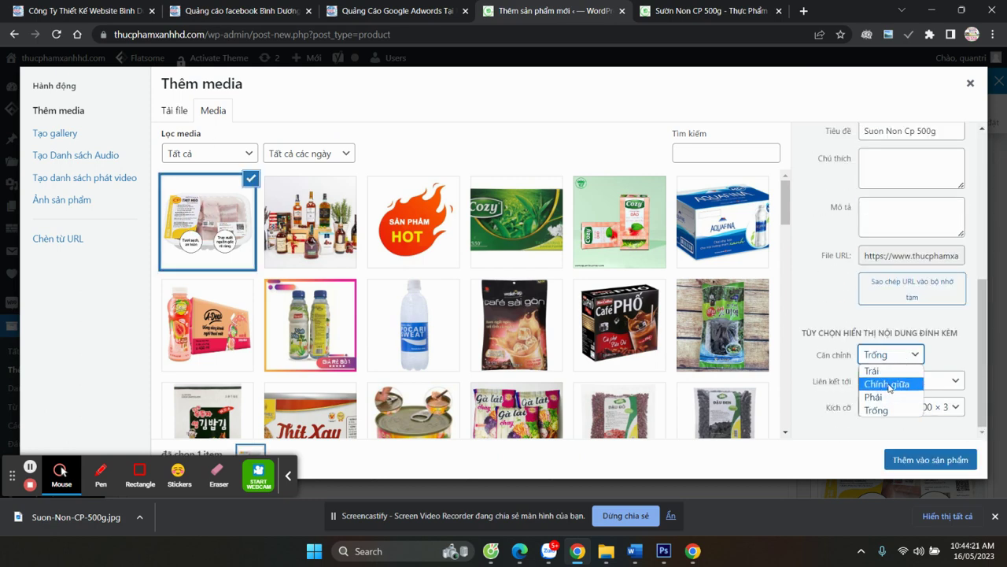
{"action": "left_click", "coordinate": [888, 384]}
{"action": "left_click", "coordinate": [909, 407]}
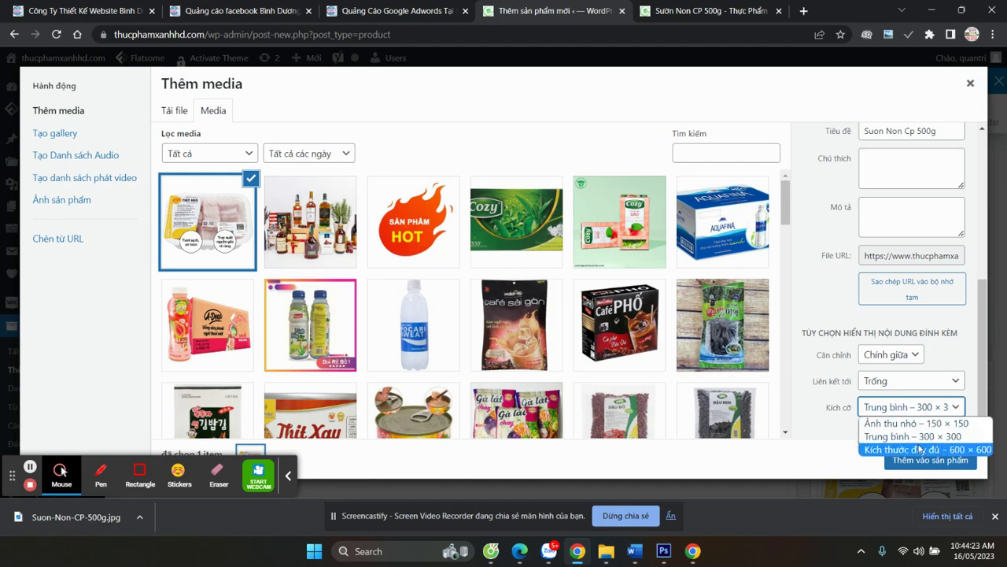
{"action": "left_click", "coordinate": [919, 450]}
{"action": "left_click", "coordinate": [922, 460]}
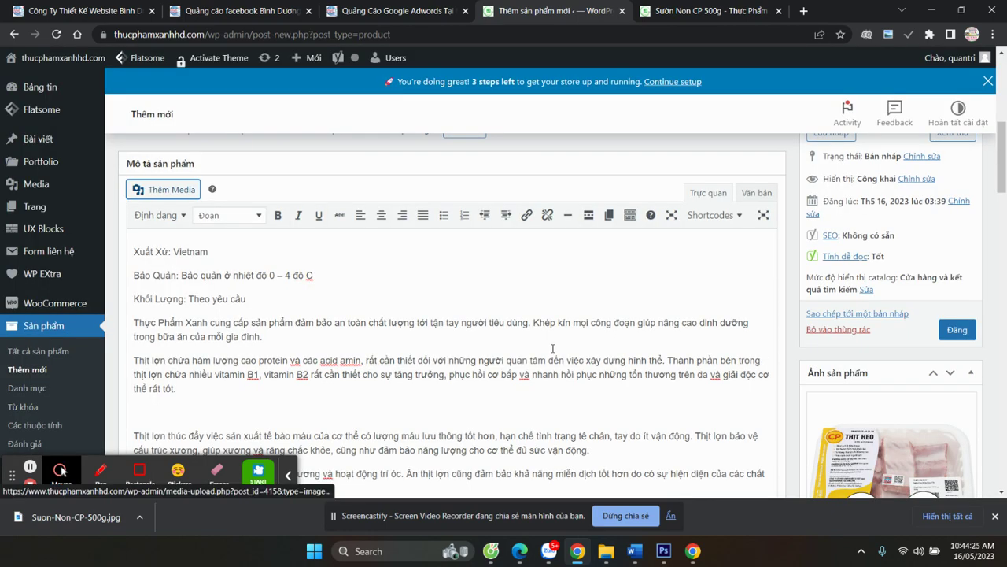
{"action": "scroll", "coordinate": [472, 299], "scroll_direction": "down", "scroll_amount": 3}
{"action": "scroll", "coordinate": [413, 258], "scroll_direction": "down", "scroll_amount": 2}
{"action": "scroll", "coordinate": [413, 258], "scroll_direction": "up", "scroll_amount": 2}
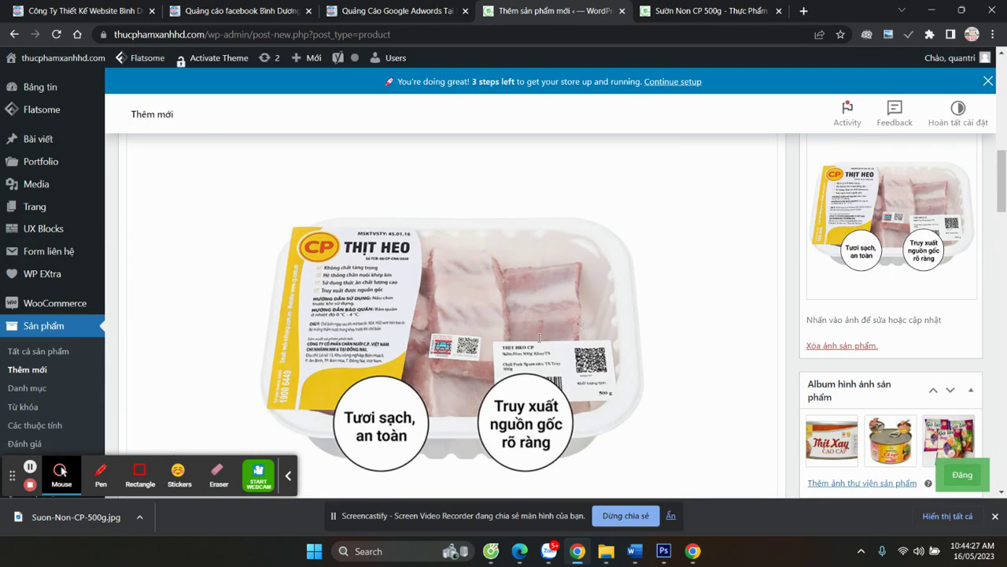
Check the image placement in the description against the storefront page and review the remaining text down to the contact details
{"action": "left_click", "coordinate": [734, 7]}
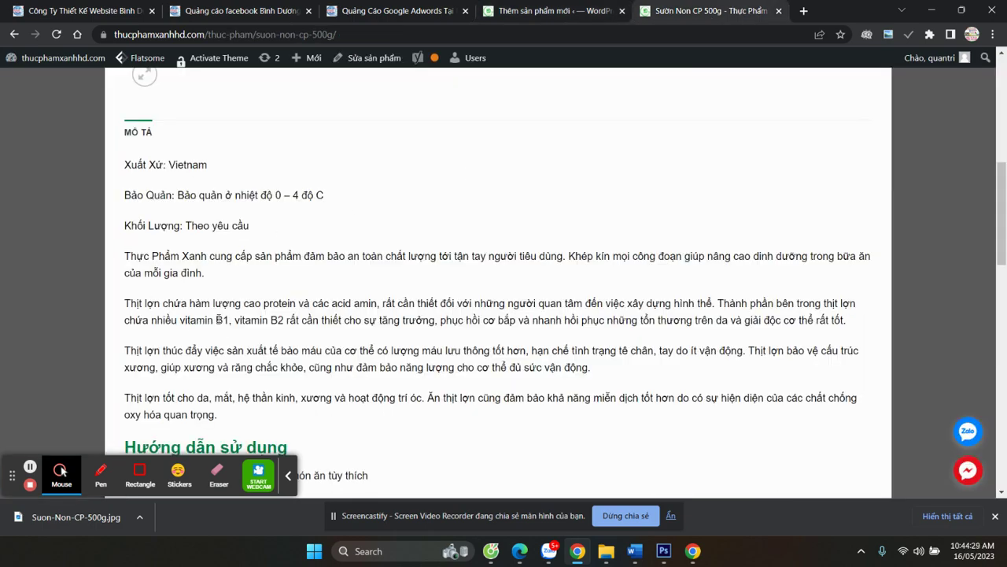
{"action": "left_click", "coordinate": [549, 15]}
{"action": "scroll", "coordinate": [480, 297], "scroll_direction": "up", "scroll_amount": 2}
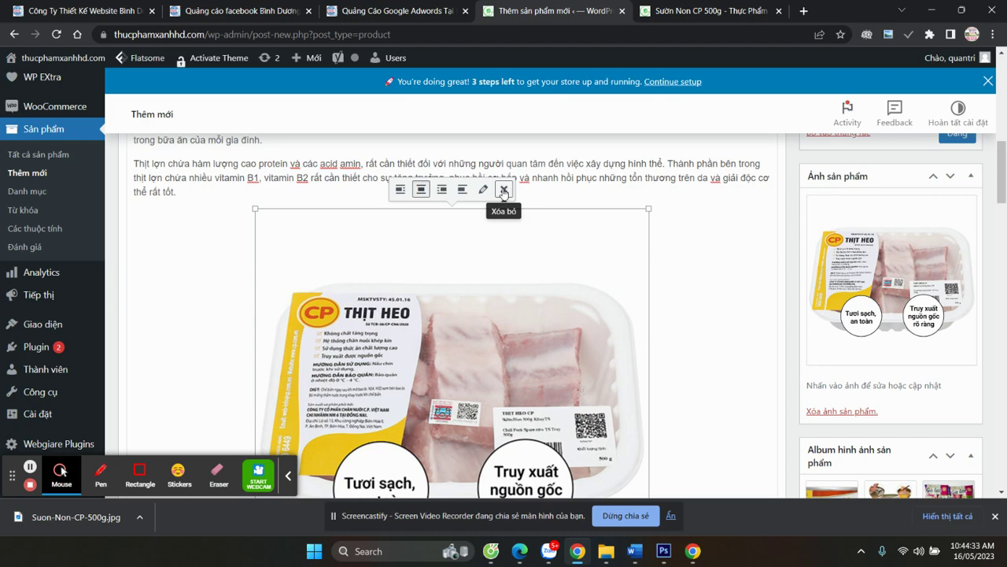
{"action": "left_click", "coordinate": [568, 179]}
{"action": "scroll", "coordinate": [558, 320], "scroll_direction": "down", "scroll_amount": 15}
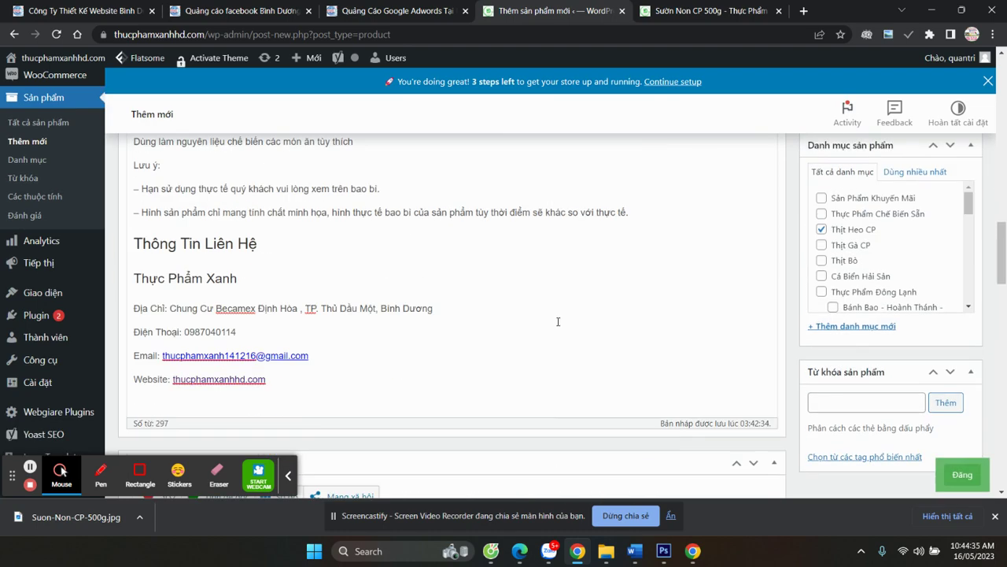
{"action": "scroll", "coordinate": [569, 341], "scroll_direction": "up", "scroll_amount": 10}
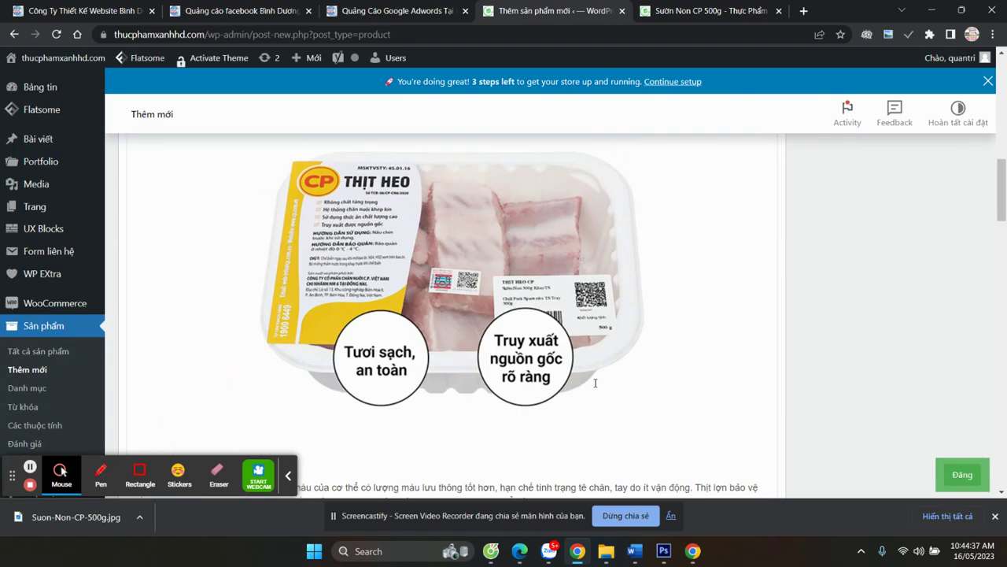
Copy the product title and add "Sườn Non CP 500g" as a product tag
{"action": "scroll", "coordinate": [596, 383], "scroll_direction": "down", "scroll_amount": 10}
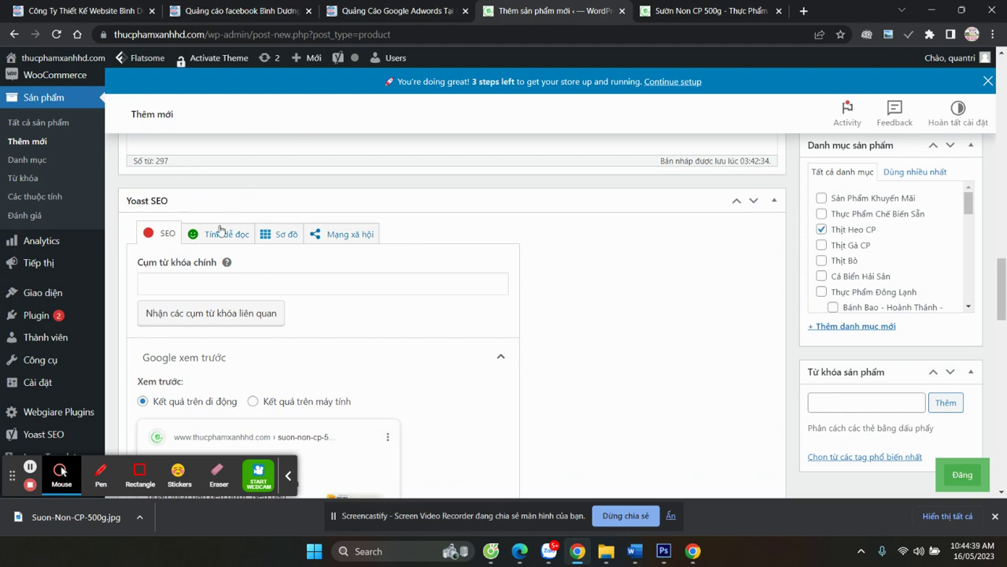
{"action": "scroll", "coordinate": [509, 281], "scroll_direction": "up", "scroll_amount": 15}
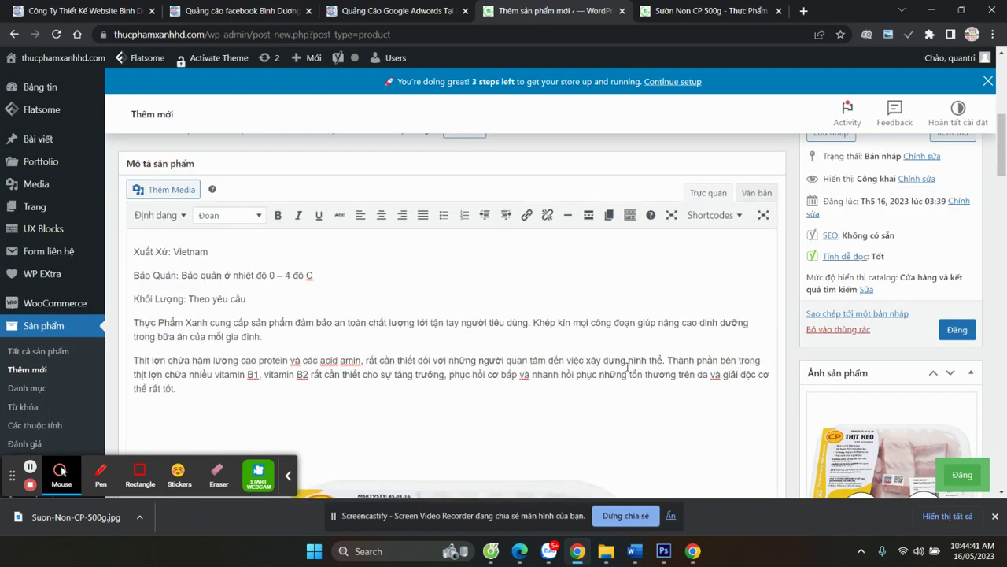
{"action": "left_click_drag", "start_coordinate": [281, 231], "coordinate": [102, 225]}
{"action": "key", "text": "ctrl+c"}
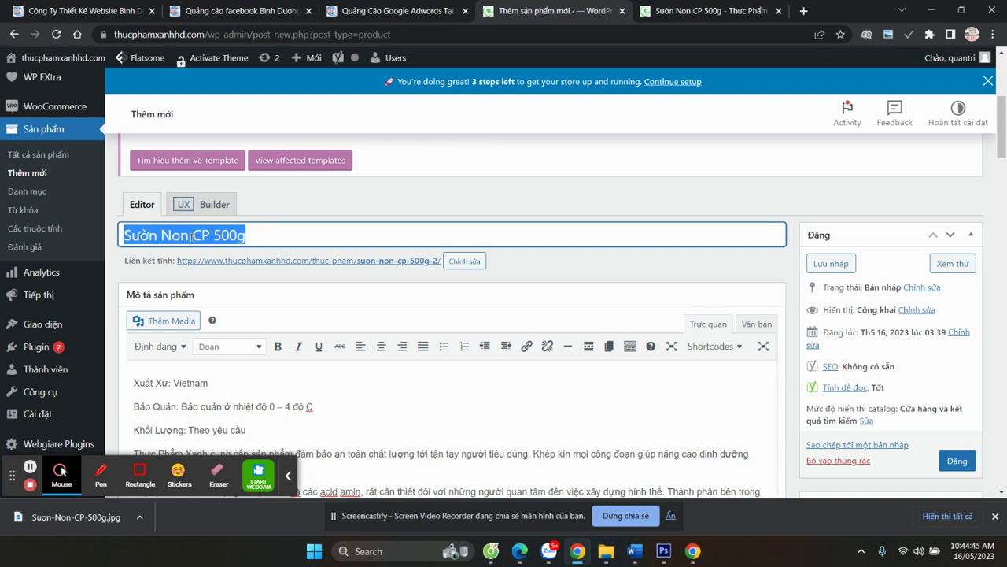
{"action": "scroll", "coordinate": [805, 364], "scroll_direction": "down", "scroll_amount": 10}
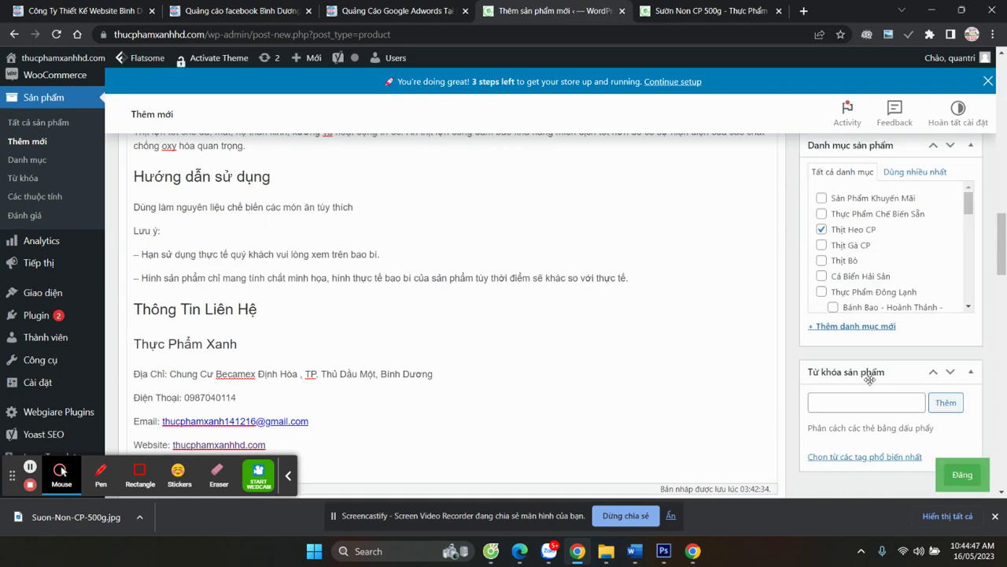
{"action": "left_click", "coordinate": [853, 403]}
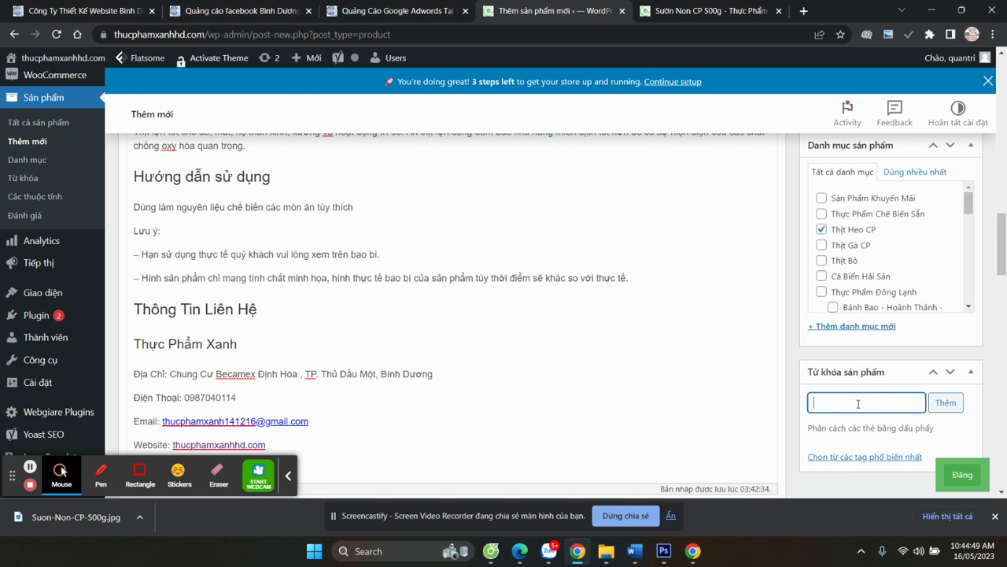
{"action": "key", "text": "ctrl+v"}
{"action": "left_click", "coordinate": [946, 407]}
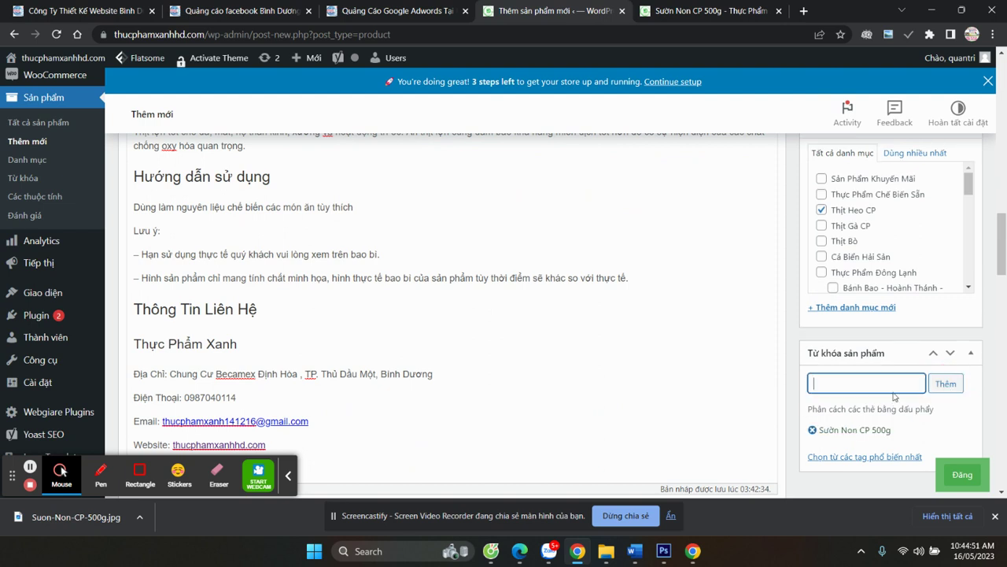
Set the Yoast SEO focus keyphrase to "Sườn Non CP 500g"
{"action": "scroll", "coordinate": [417, 337], "scroll_direction": "down", "scroll_amount": 4}
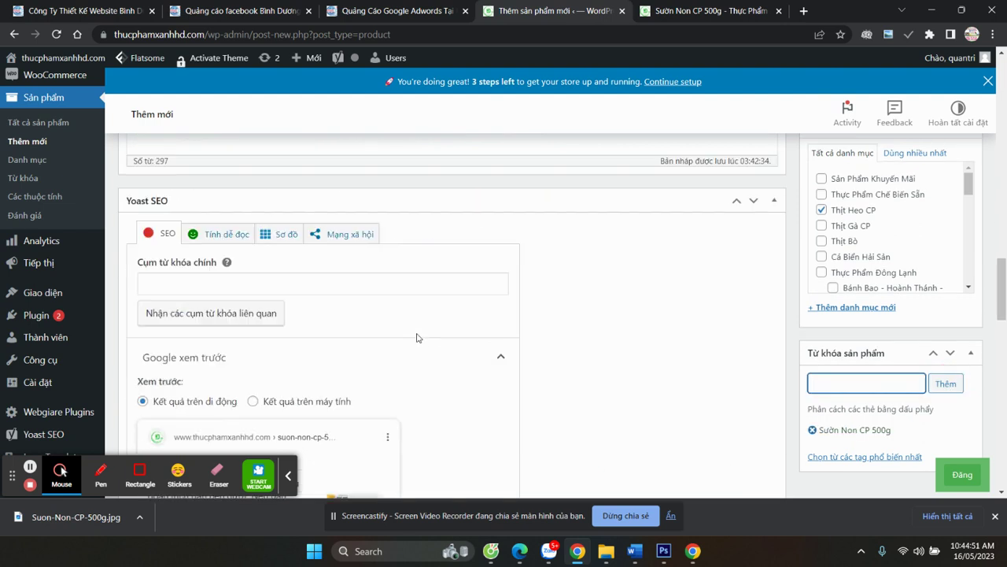
{"action": "left_click", "coordinate": [184, 282]}
{"action": "key", "text": "ctrl+v"}
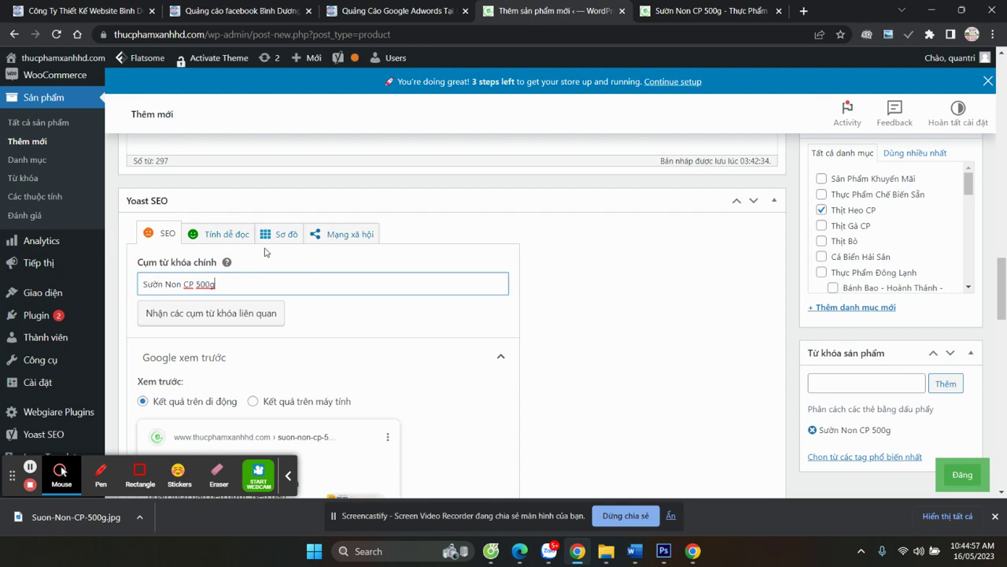
Copy the phone line from the storefront page's short description and append it after Tiêu đề website in the SEO title
{"action": "scroll", "coordinate": [264, 264], "scroll_direction": "down", "scroll_amount": 4}
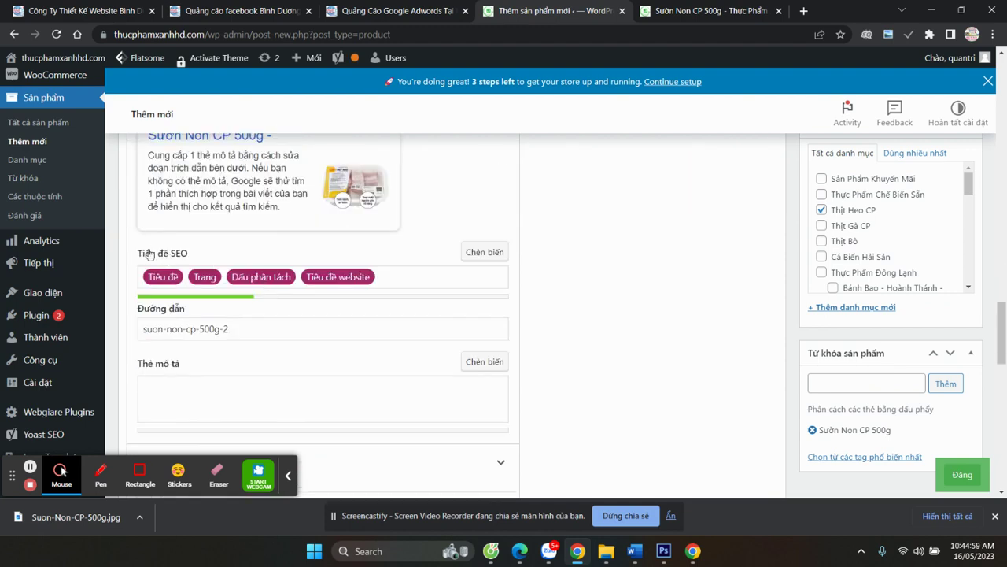
{"action": "left_click", "coordinate": [182, 383]}
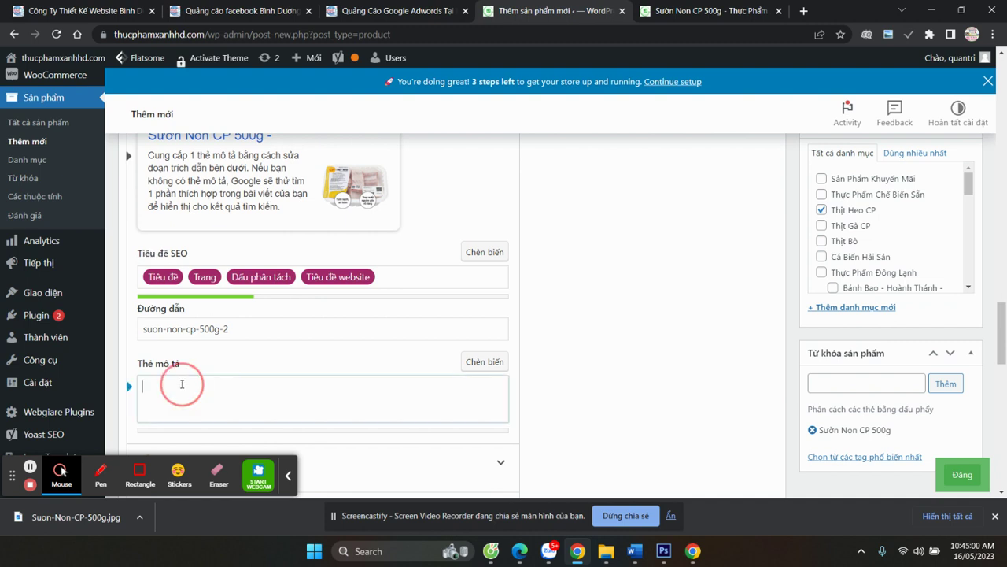
{"action": "left_click", "coordinate": [402, 277]}
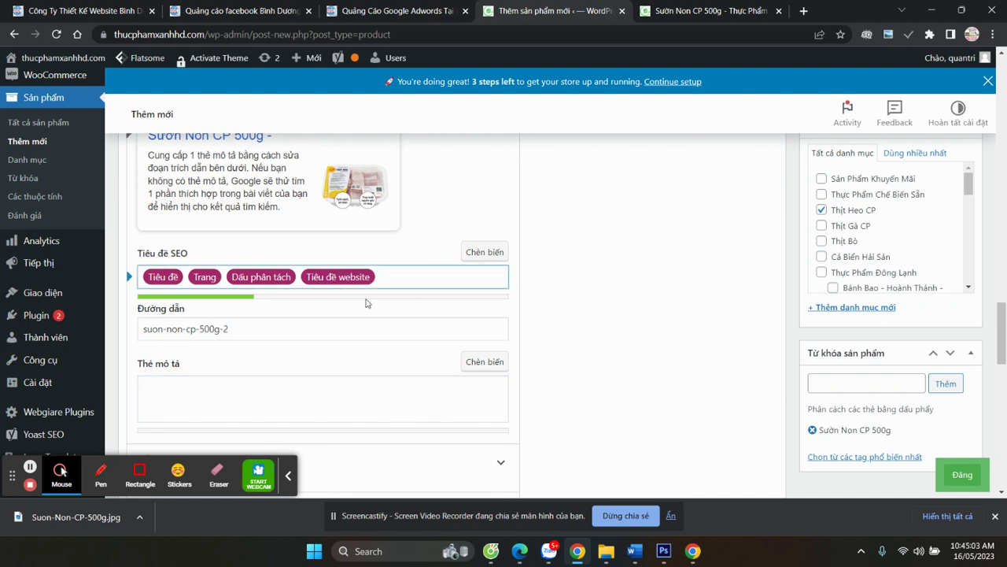
{"action": "scroll", "coordinate": [366, 302], "scroll_direction": "up", "scroll_amount": 1}
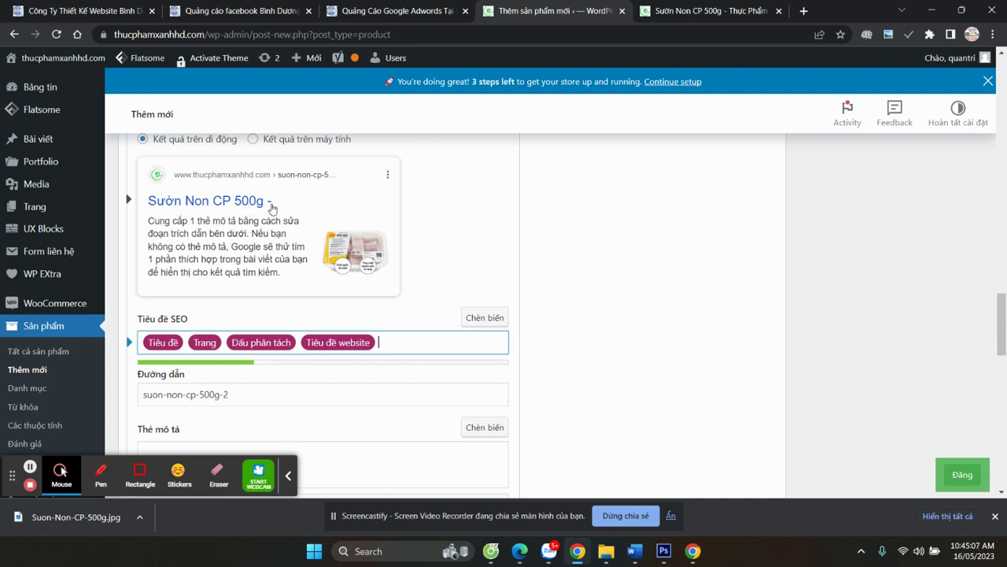
{"action": "left_click", "coordinate": [687, 10]}
{"action": "scroll", "coordinate": [300, 193], "scroll_direction": "up", "scroll_amount": 6}
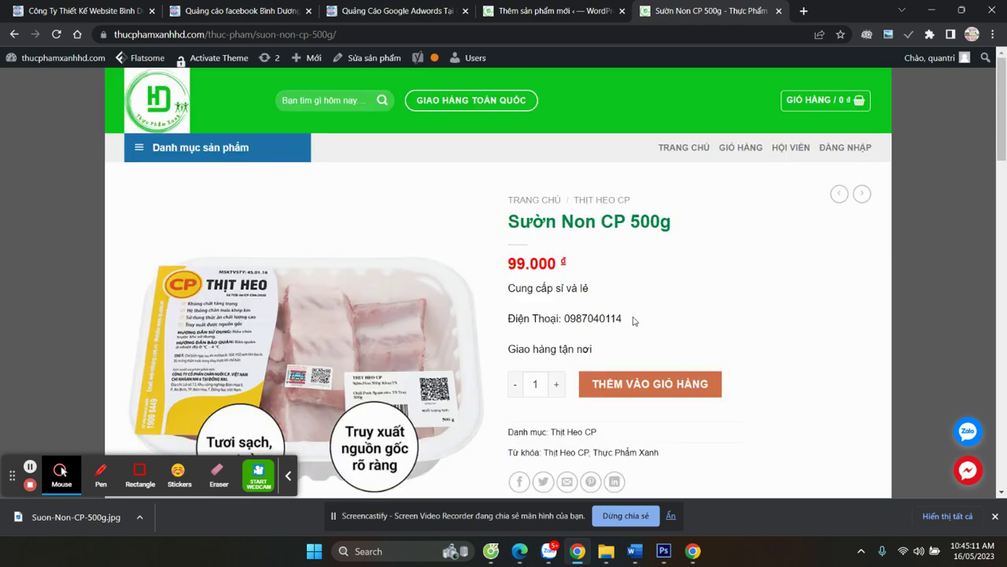
{"action": "left_click_drag", "start_coordinate": [633, 320], "coordinate": [507, 318]}
{"action": "key", "text": "ctrl+c"}
{"action": "left_click", "coordinate": [563, 12]}
{"action": "key", "text": "ctrl+v"}
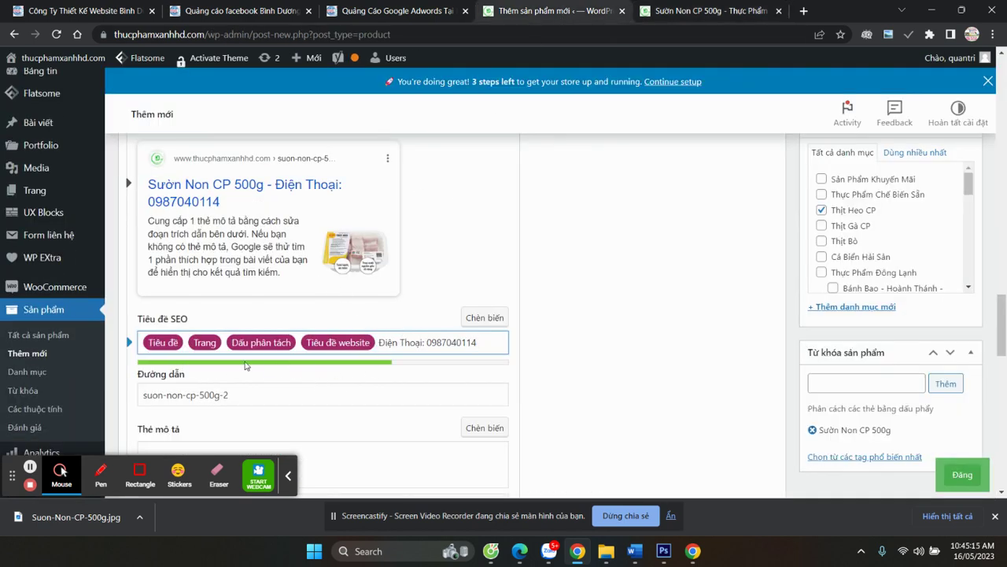
Copy the paragraph starting "Thực Phẩm Xanh cung cấp sản phẩm" from the storefront's Mô tả text into the SEO meta description
{"action": "scroll", "coordinate": [307, 365], "scroll_direction": "down", "scroll_amount": 1}
{"action": "left_click", "coordinate": [305, 379]}
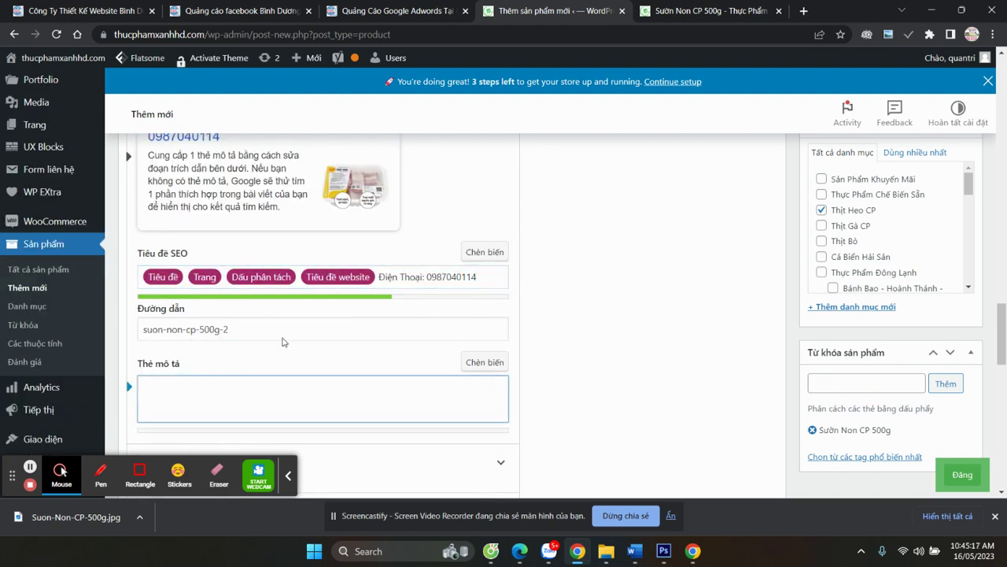
{"action": "left_click", "coordinate": [712, 10]}
{"action": "scroll", "coordinate": [136, 330], "scroll_direction": "down", "scroll_amount": 6}
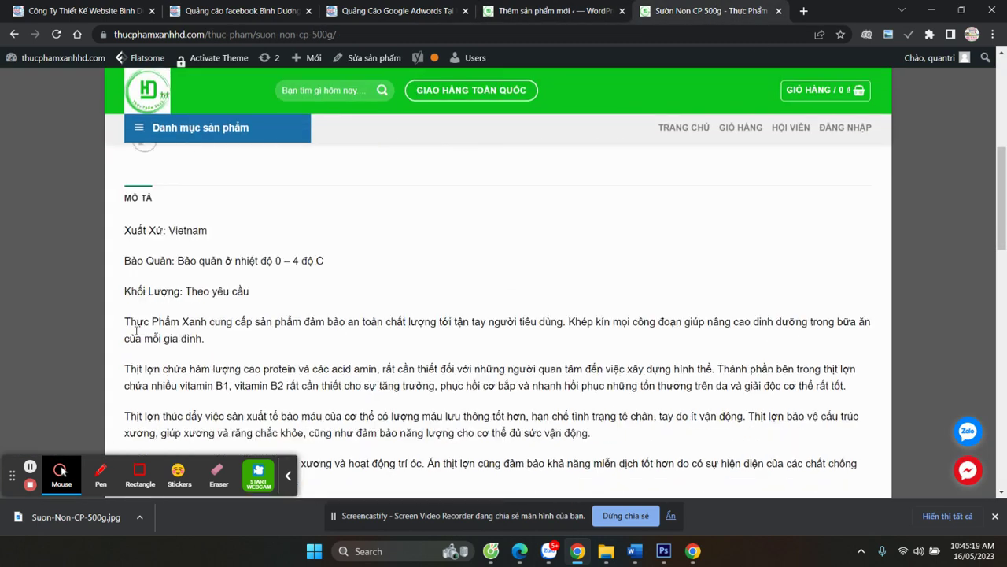
{"action": "left_click_drag", "start_coordinate": [126, 224], "coordinate": [194, 291]}
{"action": "left_click", "coordinate": [170, 325]}
{"action": "left_click_drag", "start_coordinate": [126, 320], "coordinate": [223, 347]}
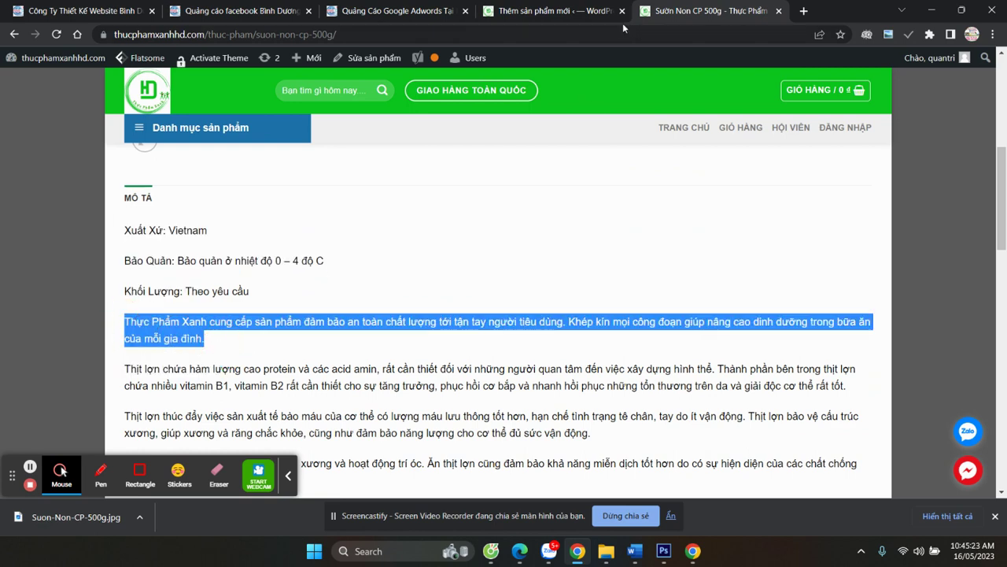
{"action": "left_click", "coordinate": [557, 11]}
{"action": "key", "text": "ctrl+v"}
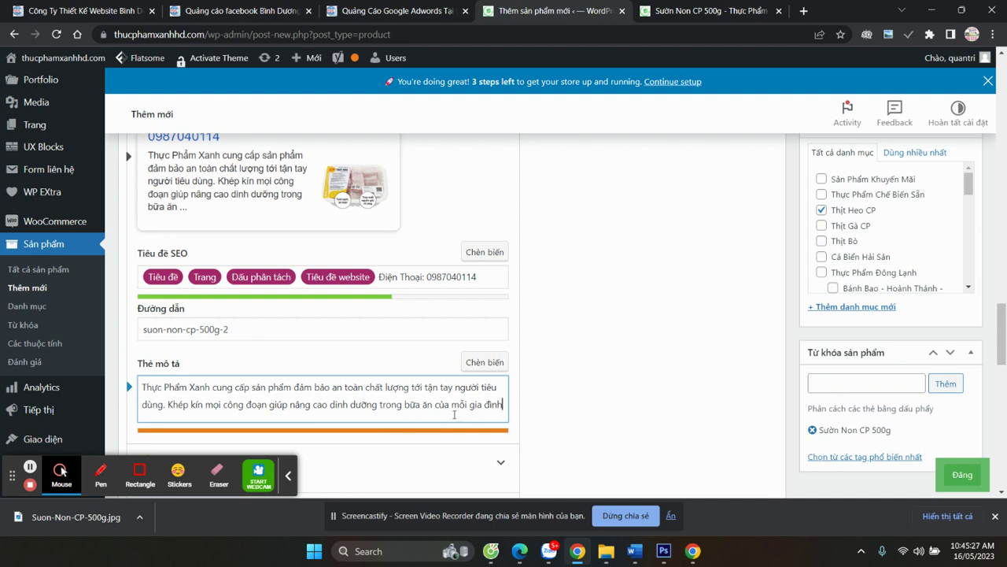
Shorten the SEO meta description so that it ends at "trong bữa ăn"
{"action": "key", "text": "BackSpace"}
{"action": "key", "text": "BackSpace"}
{"action": "key", "text": "BackSpace"}
{"action": "key", "text": "BackSpace"}
{"action": "key", "text": "BackSpace"}
{"action": "key", "text": "BackSpace"}
{"action": "key", "text": "BackSpace"}
{"action": "key", "text": "BackSpace"}
{"action": "key", "text": "BackSpace"}
{"action": "key", "text": "BackSpace"}
{"action": "key", "text": "BackSpace"}
{"action": "key", "text": "BackSpace"}
{"action": "key", "text": "BackSpace"}
{"action": "key", "text": "BackSpace"}
{"action": "key", "text": "BackSpace"}
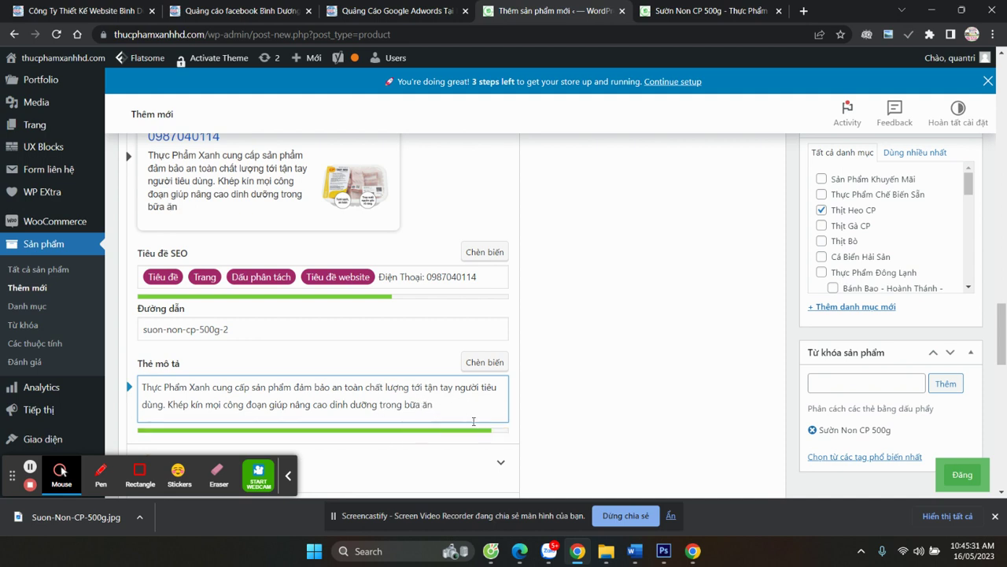
Review the Google search preview and publish the product Sườn Non CP 500g
{"action": "left_click", "coordinate": [668, 411]}
{"action": "scroll", "coordinate": [384, 349], "scroll_direction": "up", "scroll_amount": 3}
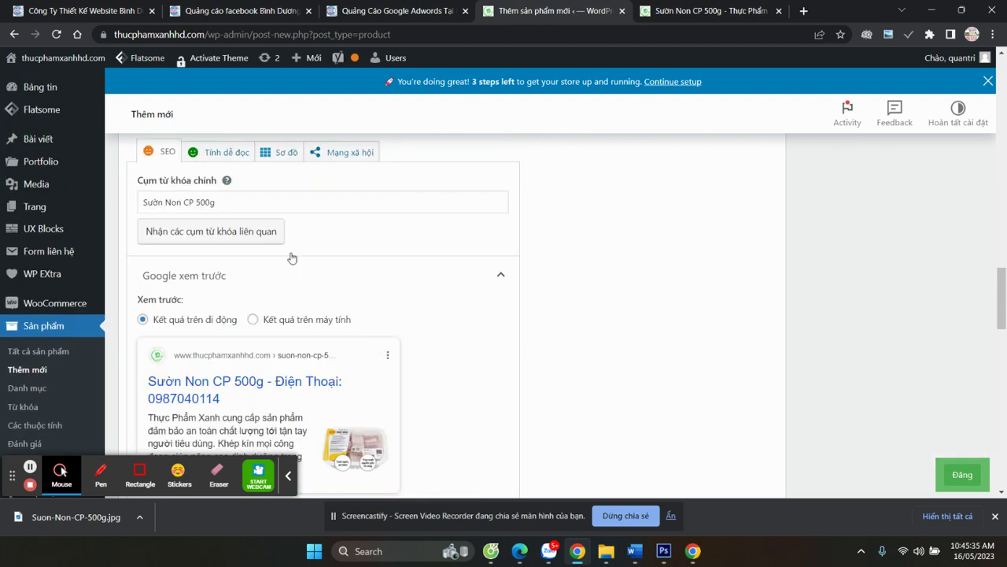
{"action": "scroll", "coordinate": [565, 282], "scroll_direction": "up", "scroll_amount": 5}
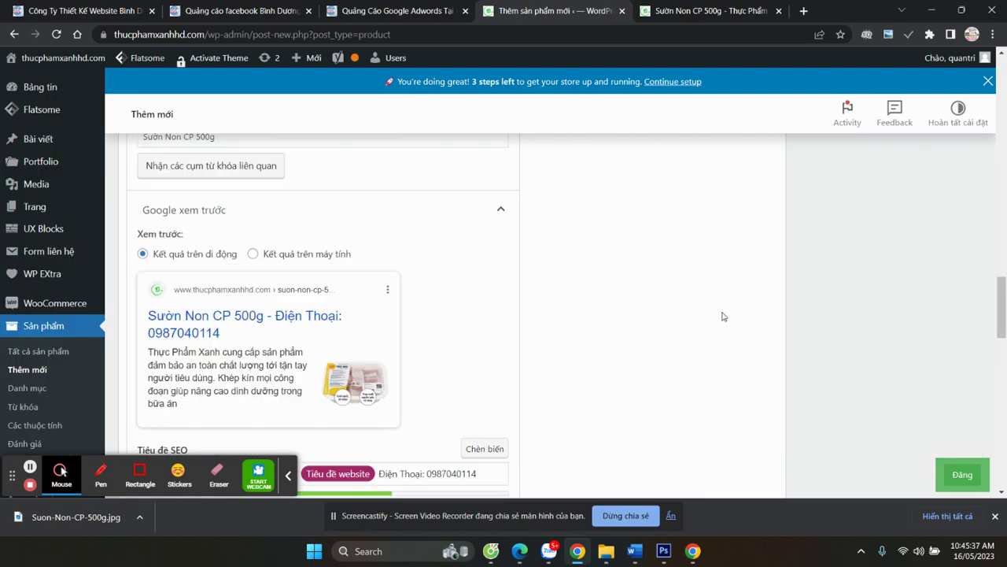
{"action": "scroll", "coordinate": [788, 308], "scroll_direction": "down", "scroll_amount": 8}
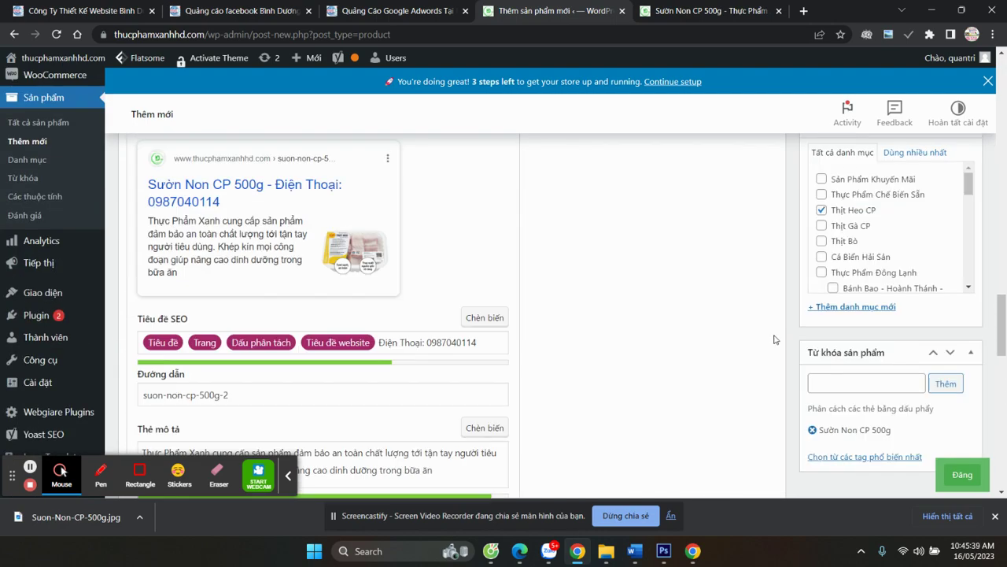
{"action": "scroll", "coordinate": [779, 334], "scroll_direction": "up", "scroll_amount": 12}
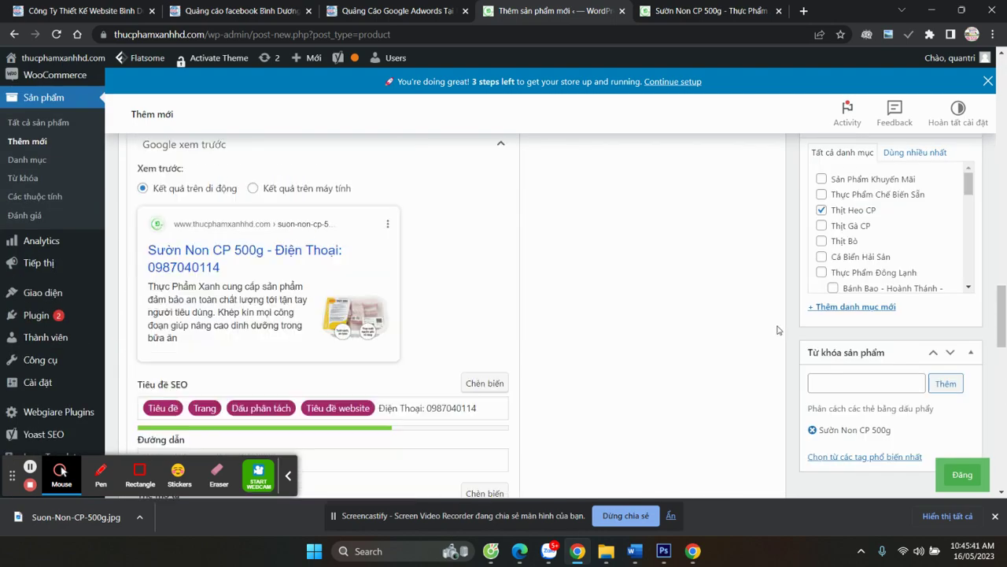
{"action": "scroll", "coordinate": [827, 339], "scroll_direction": "down", "scroll_amount": 5}
{"action": "scroll", "coordinate": [877, 343], "scroll_direction": "up", "scroll_amount": 3}
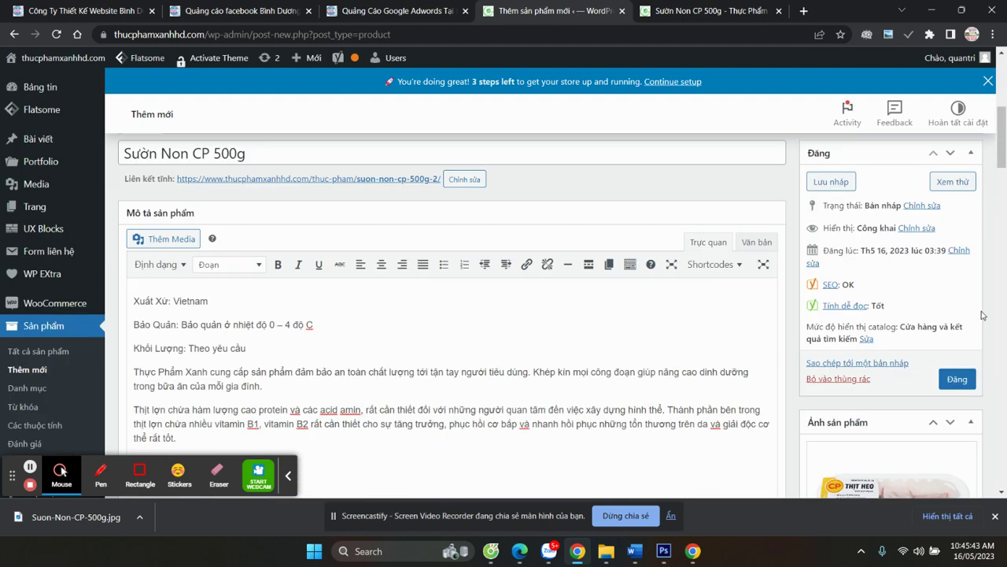
{"action": "left_click", "coordinate": [958, 381]}
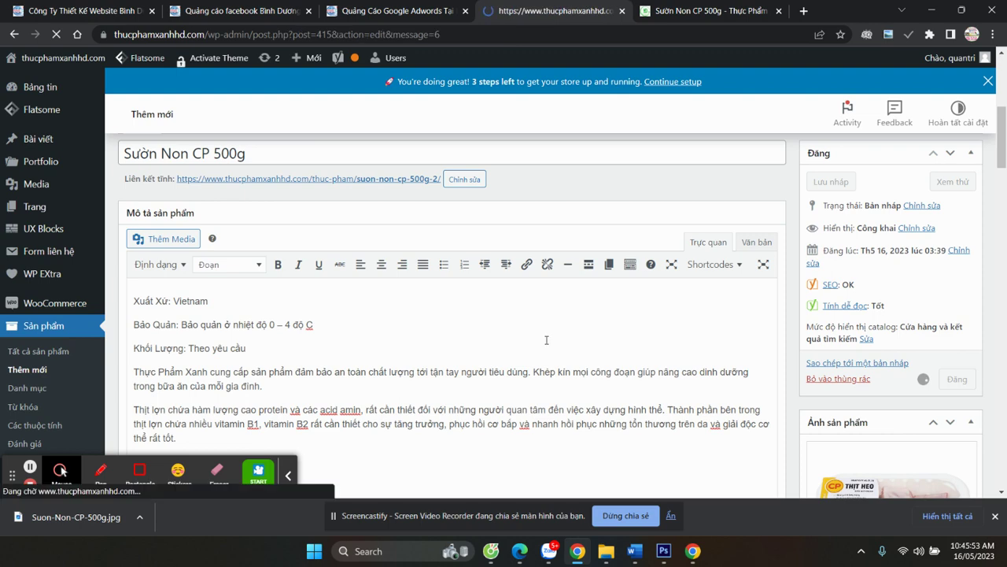
Go to the store's home page and open the new Sườn Non CP 500g product from the THỊT HEO CP section
{"action": "key", "text": "ctrl+Tab"}
{"action": "scroll", "coordinate": [290, 226], "scroll_direction": "up", "scroll_amount": 10}
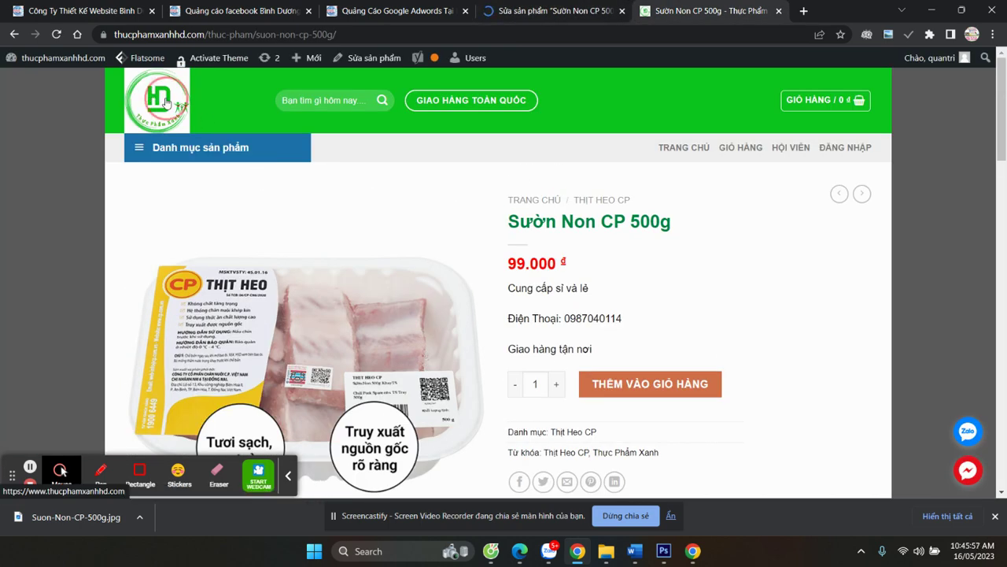
{"action": "mouse_move", "coordinate": [251, 147]}
{"action": "left_click", "coordinate": [251, 173]}
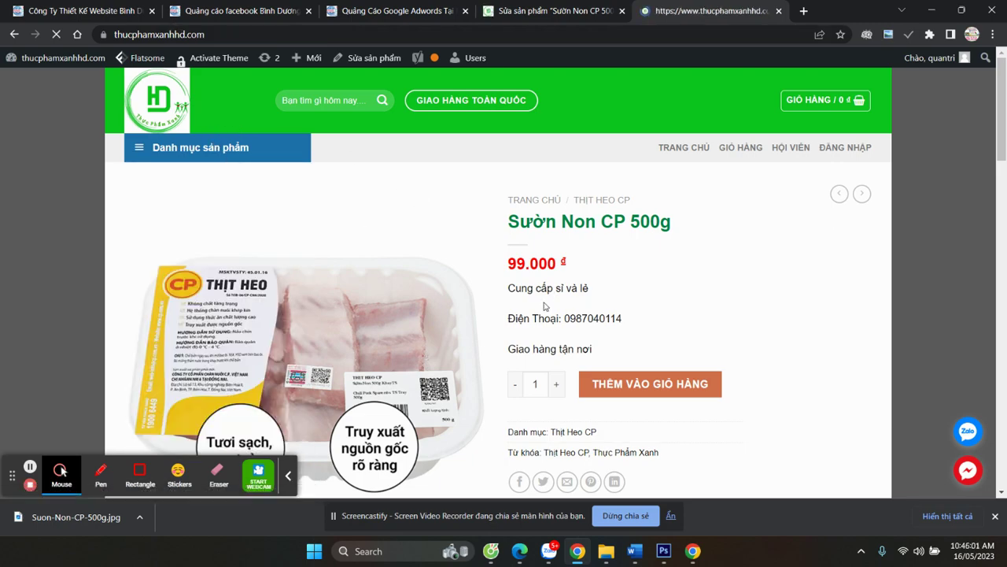
{"action": "scroll", "coordinate": [519, 317], "scroll_direction": "down", "scroll_amount": 5}
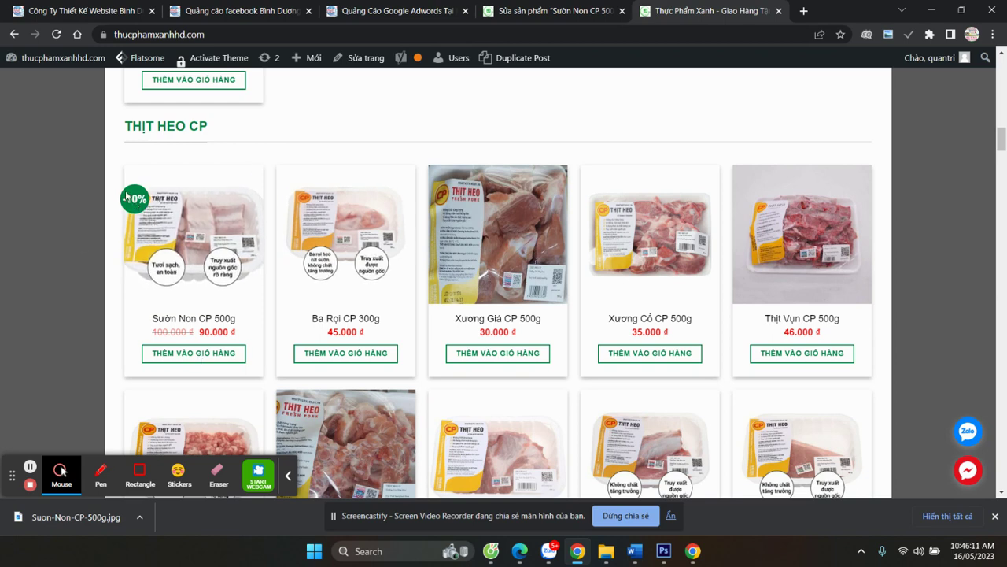
{"action": "left_click", "coordinate": [196, 320]}
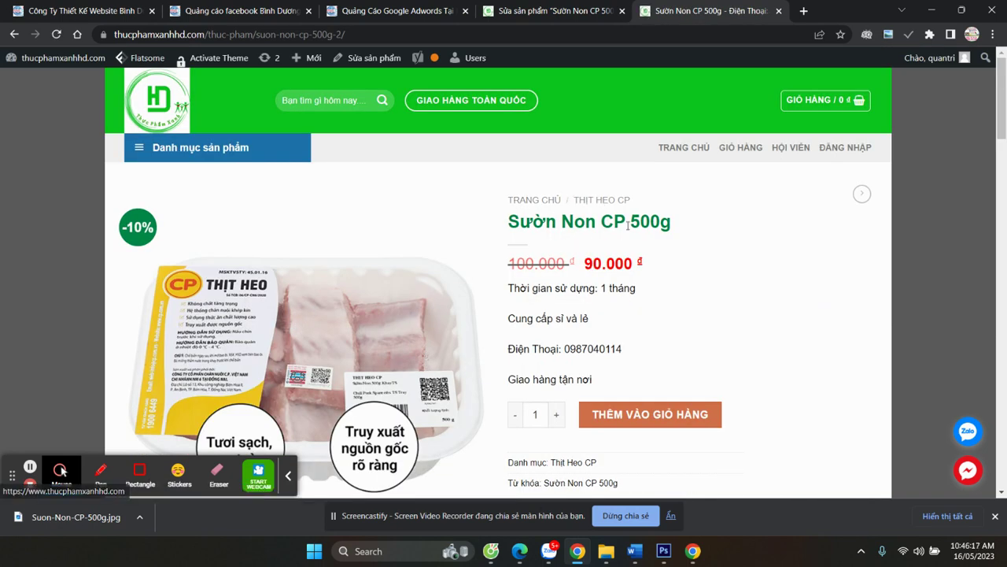
View the gallery images of the Sườn Non CP 500g product page by switching between its thumbnails
{"action": "scroll", "coordinate": [352, 182], "scroll_direction": "down", "scroll_amount": 3}
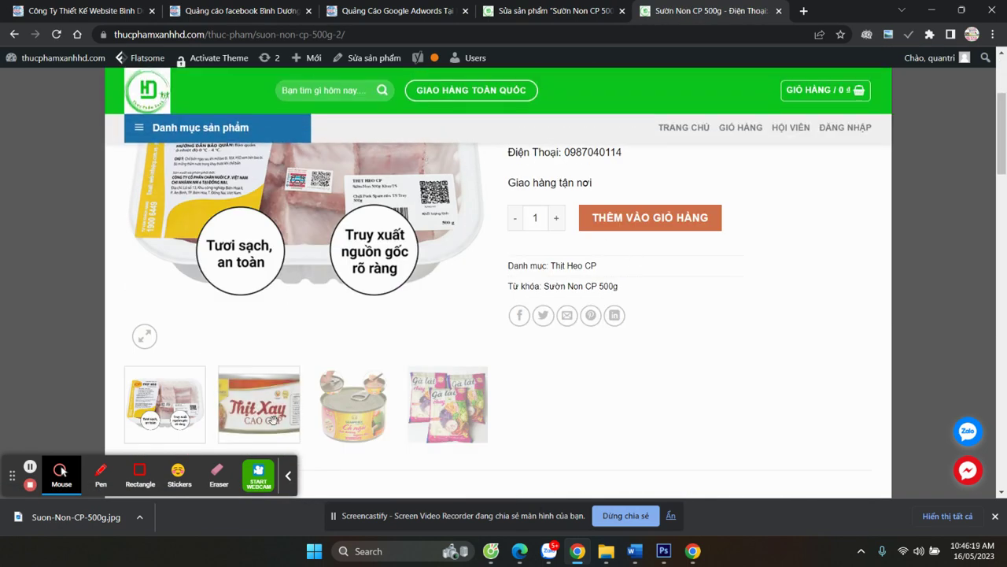
{"action": "scroll", "coordinate": [281, 424], "scroll_direction": "down", "scroll_amount": 2}
{"action": "left_click", "coordinate": [447, 313]}
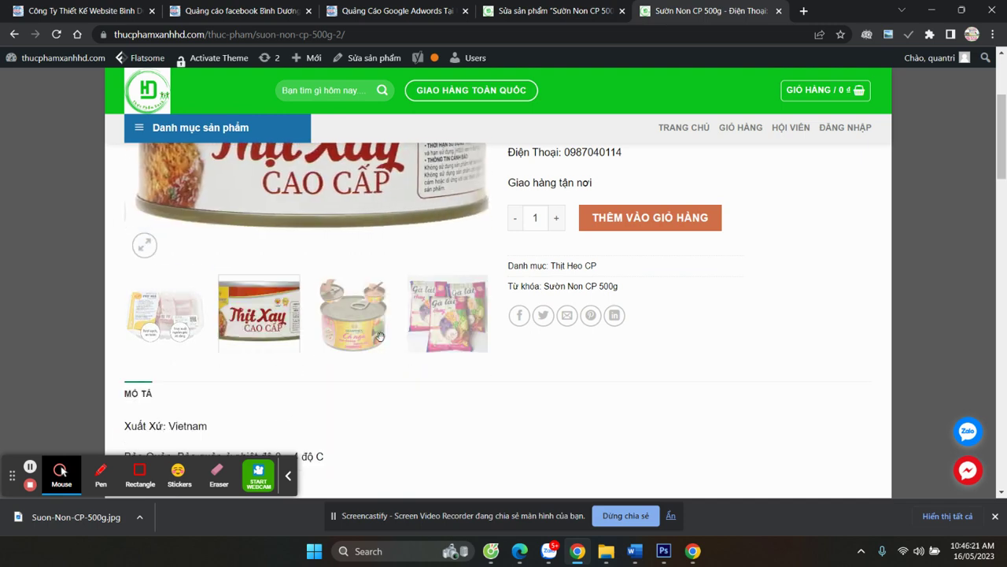
{"action": "scroll", "coordinate": [417, 378], "scroll_direction": "up", "scroll_amount": 2}
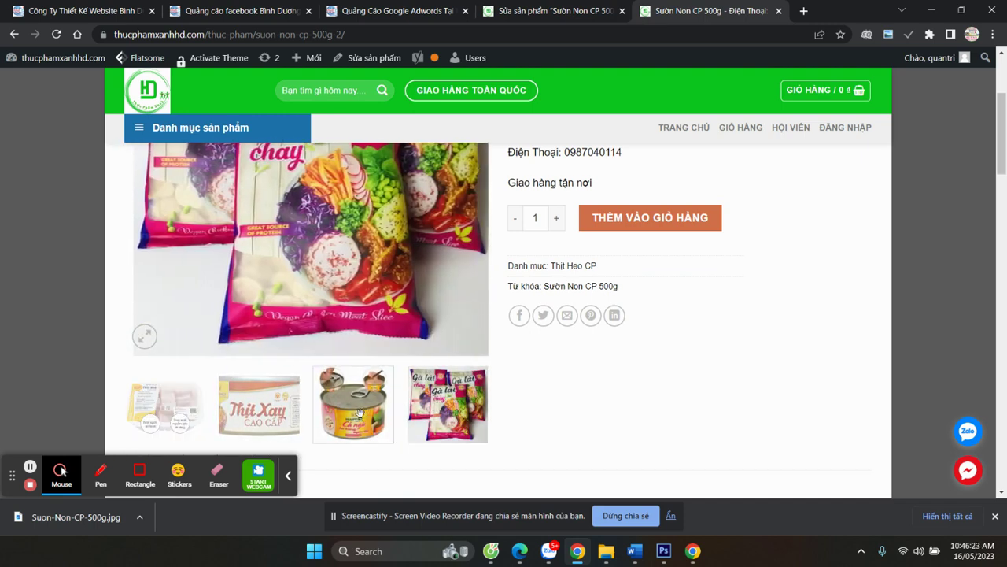
{"action": "left_click", "coordinate": [259, 405]}
{"action": "scroll", "coordinate": [247, 414], "scroll_direction": "down", "scroll_amount": 2}
{"action": "scroll", "coordinate": [236, 354], "scroll_direction": "up", "scroll_amount": 3}
{"action": "scroll", "coordinate": [268, 239], "scroll_direction": "down", "scroll_amount": 3}
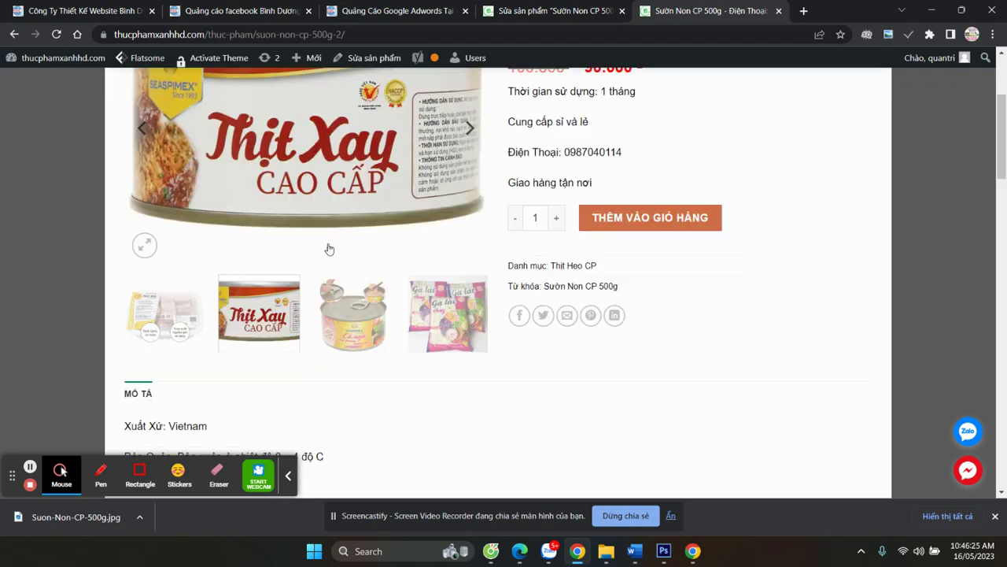
{"action": "left_click", "coordinate": [203, 317]}
{"action": "left_click", "coordinate": [447, 313]}
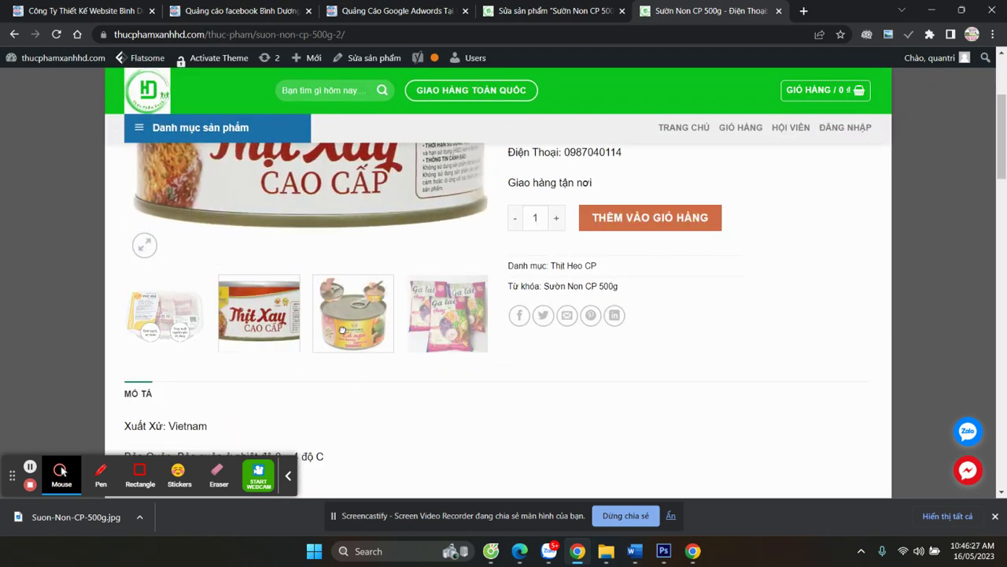
Examine the Mô tả text and image, then the title, prices and short description of Sườn Non CP 500g
{"action": "scroll", "coordinate": [447, 314], "scroll_direction": "down", "scroll_amount": 4}
{"action": "scroll", "coordinate": [432, 392], "scroll_direction": "down", "scroll_amount": 4}
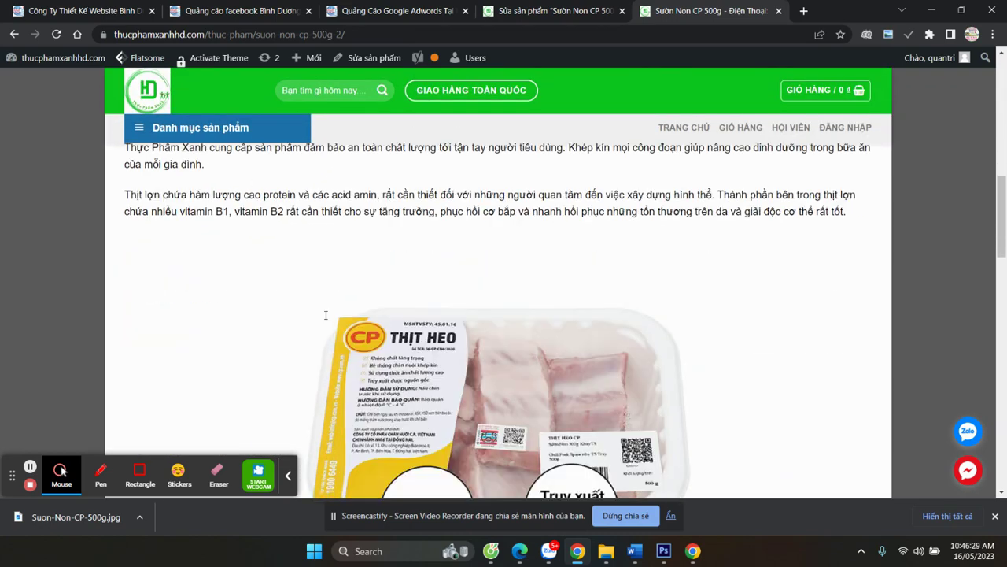
{"action": "scroll", "coordinate": [234, 276], "scroll_direction": "up", "scroll_amount": 3}
{"action": "left_click_drag", "start_coordinate": [122, 189], "coordinate": [451, 325]}
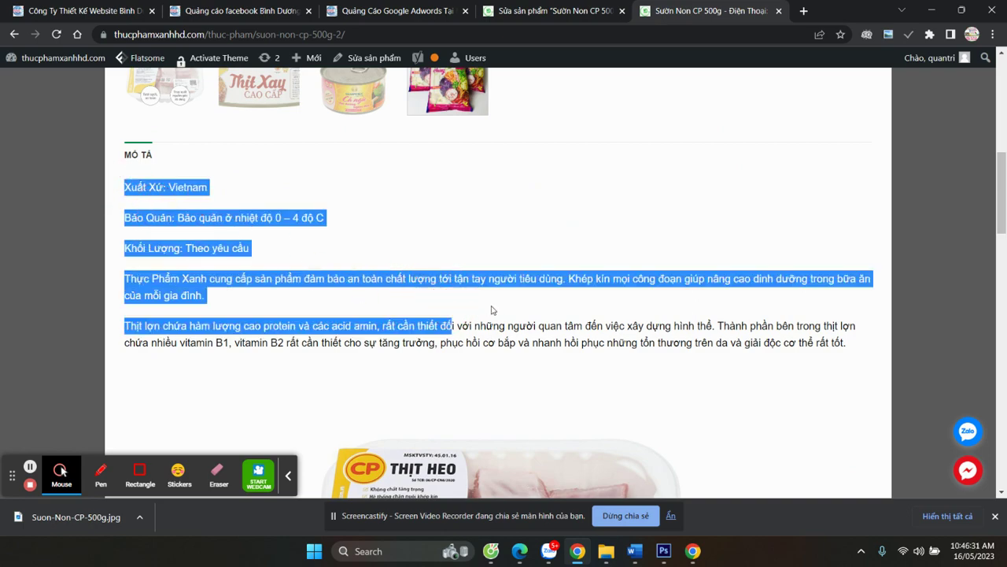
{"action": "scroll", "coordinate": [456, 273], "scroll_direction": "down", "scroll_amount": 3}
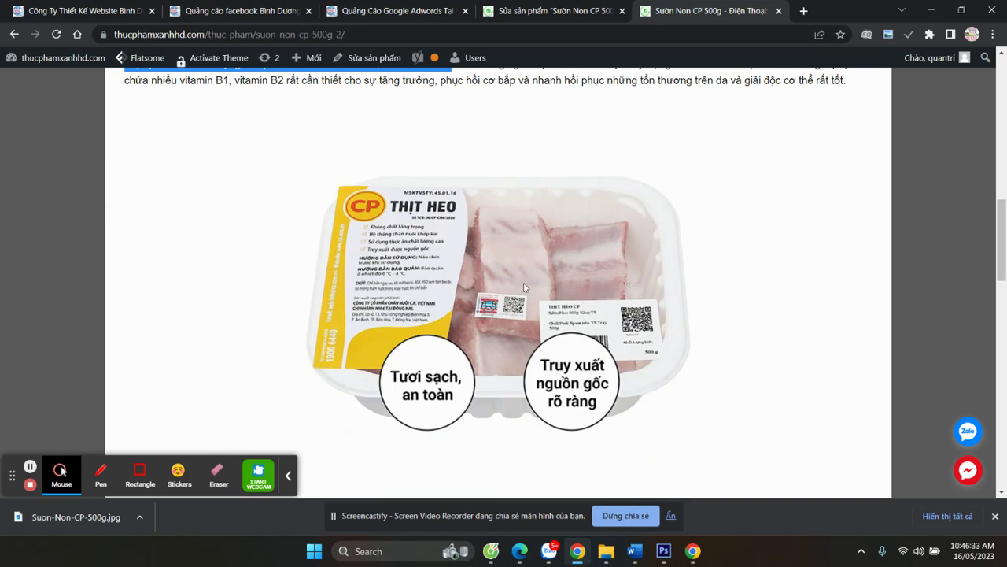
{"action": "scroll", "coordinate": [562, 303], "scroll_direction": "down", "scroll_amount": 8}
{"action": "scroll", "coordinate": [569, 304], "scroll_direction": "up", "scroll_amount": 15}
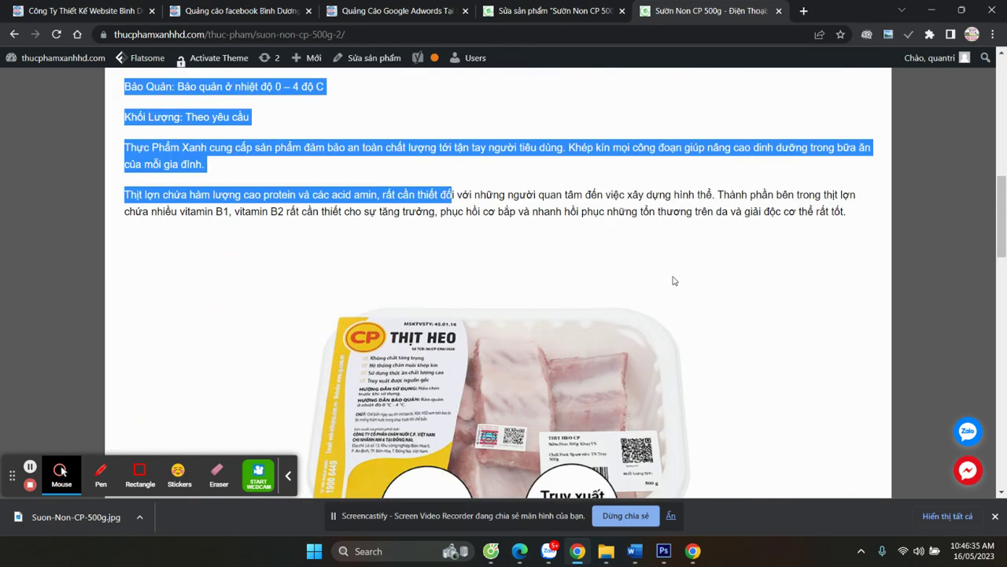
{"action": "scroll", "coordinate": [627, 261], "scroll_direction": "up", "scroll_amount": 4}
{"action": "left_click_drag", "start_coordinate": [506, 224], "coordinate": [645, 288]}
{"action": "left_click", "coordinate": [598, 272]}
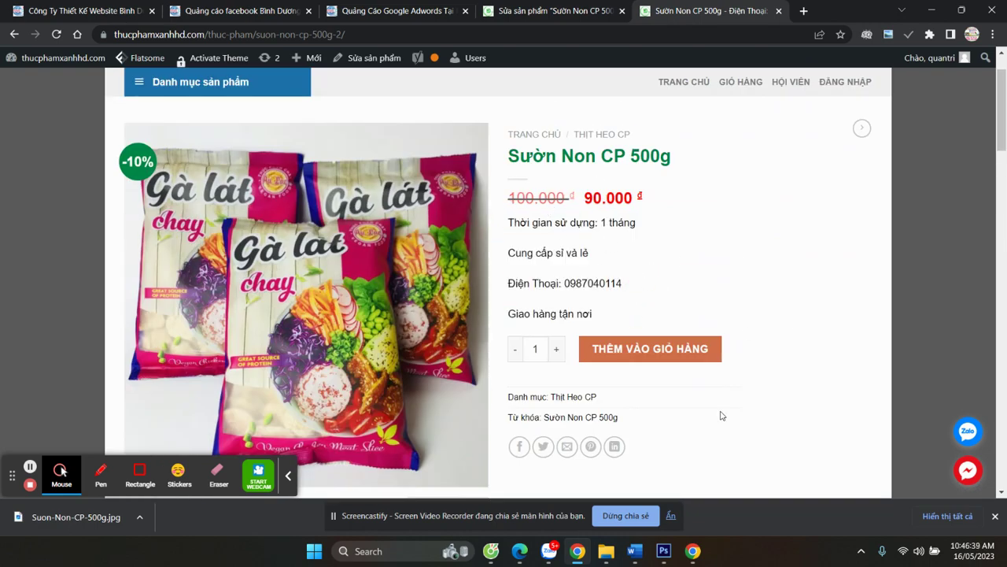
{"action": "scroll", "coordinate": [724, 416], "scroll_direction": "down", "scroll_amount": 10}
{"action": "scroll", "coordinate": [748, 421], "scroll_direction": "up", "scroll_amount": 8}
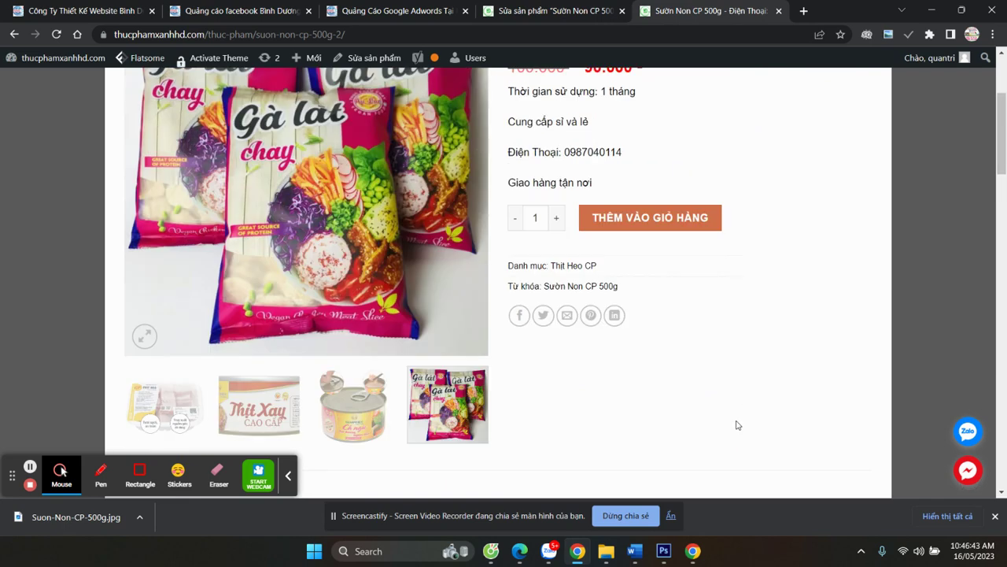
Return to the admin's list of all products and move Sườn Non CP 500g (ID 415) to the trash
{"action": "left_click", "coordinate": [560, 10]}
{"action": "scroll", "coordinate": [263, 277], "scroll_direction": "down", "scroll_amount": 4}
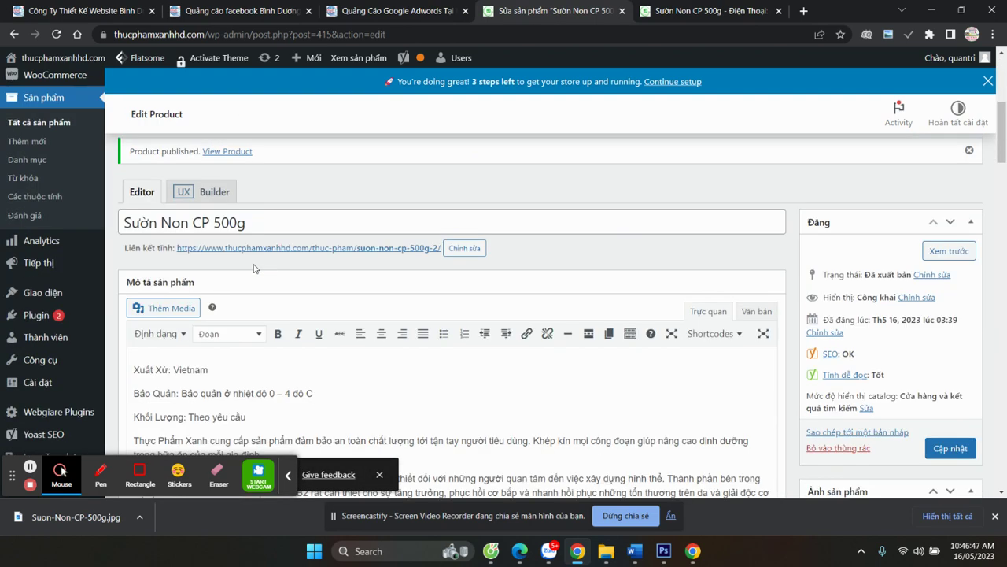
{"action": "scroll", "coordinate": [140, 205], "scroll_direction": "up", "scroll_amount": 2}
{"action": "scroll", "coordinate": [259, 261], "scroll_direction": "down", "scroll_amount": 2}
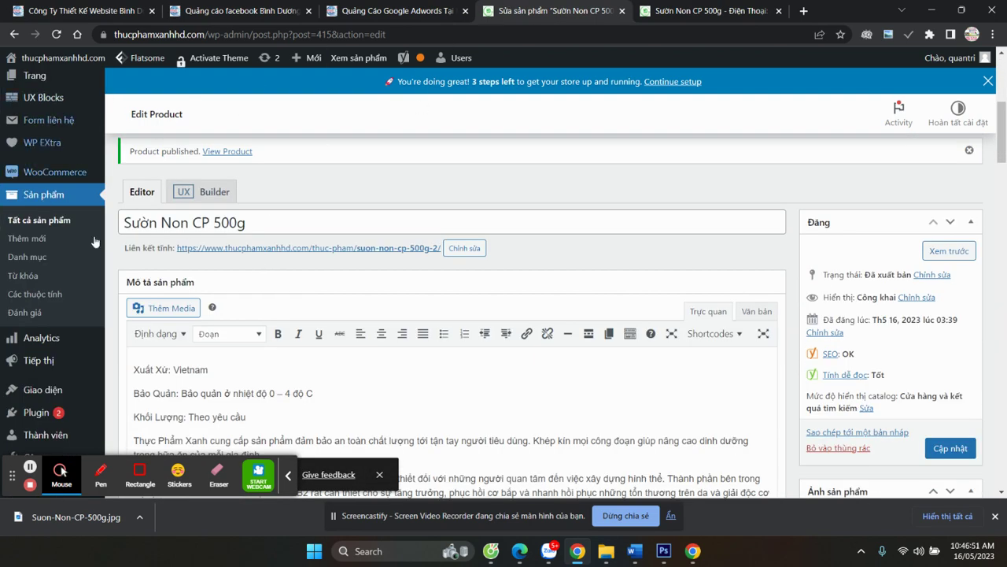
{"action": "left_click", "coordinate": [33, 226]}
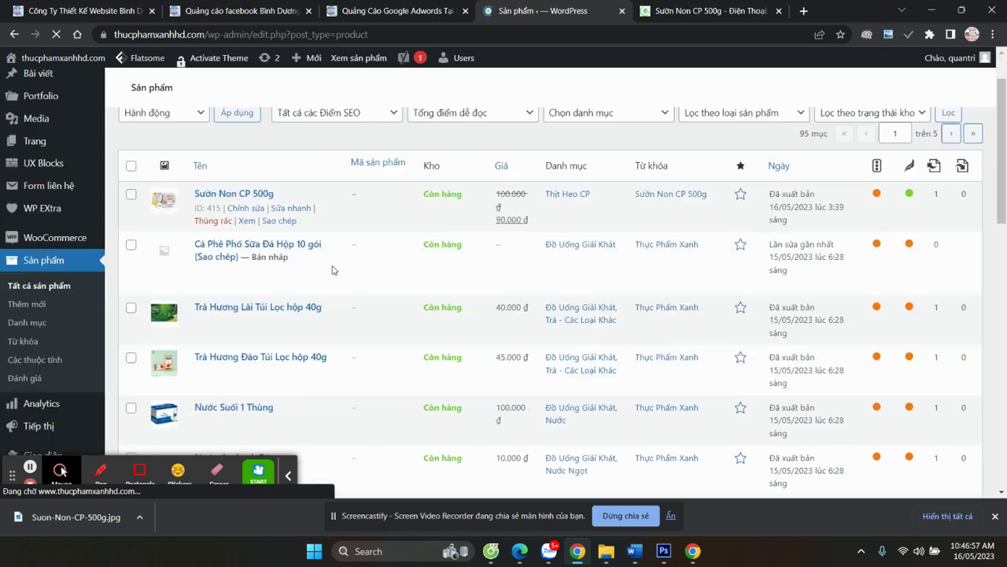
{"action": "scroll", "coordinate": [237, 265], "scroll_direction": "down", "scroll_amount": 2}
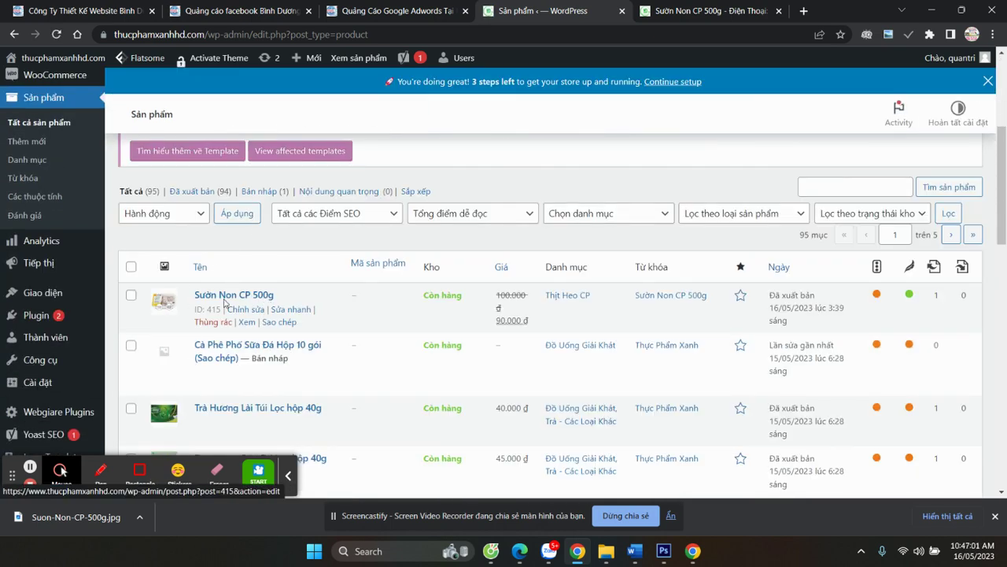
{"action": "left_click", "coordinate": [214, 349]}
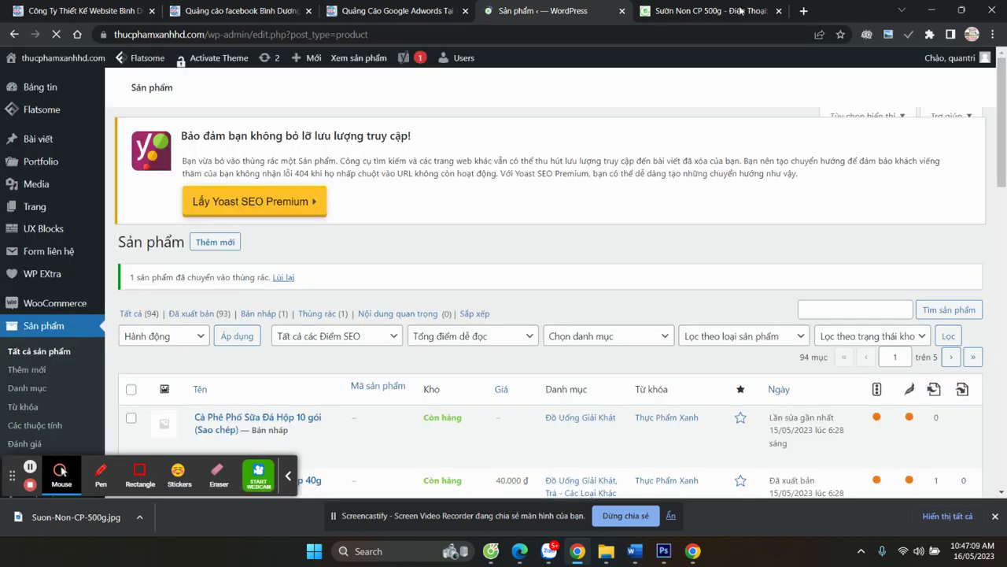
Reopen the store's home page and check the THỊT HEO CP section against the admin product list
{"action": "left_click", "coordinate": [739, 10]}
{"action": "scroll", "coordinate": [197, 150], "scroll_direction": "up", "scroll_amount": 3}
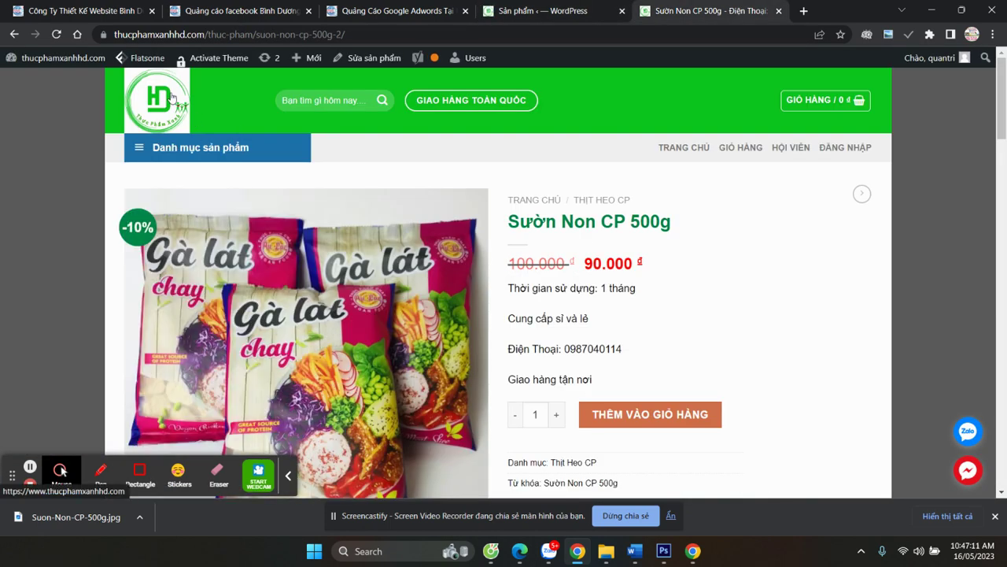
{"action": "mouse_move", "coordinate": [169, 147]}
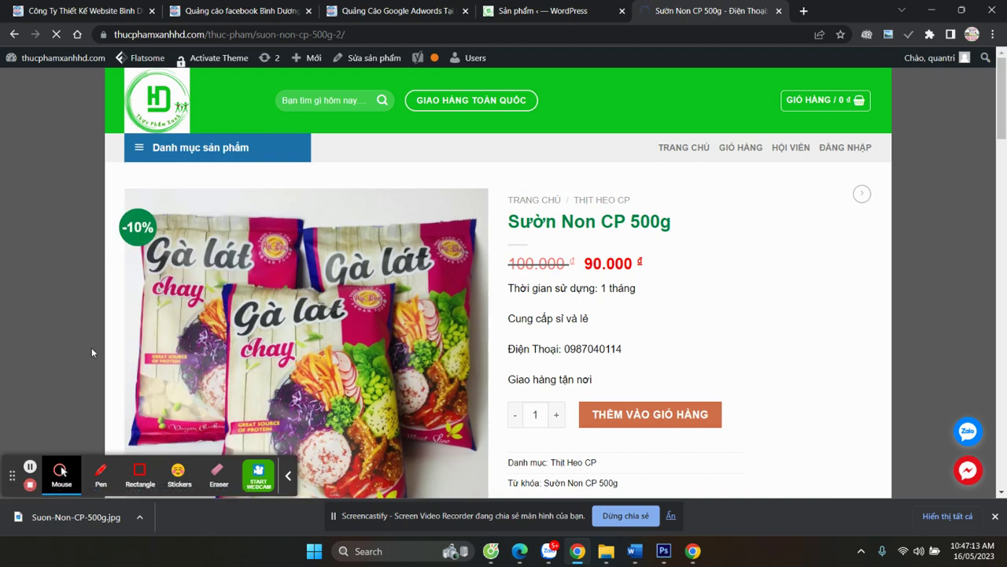
{"action": "scroll", "coordinate": [56, 314], "scroll_direction": "down", "scroll_amount": 15}
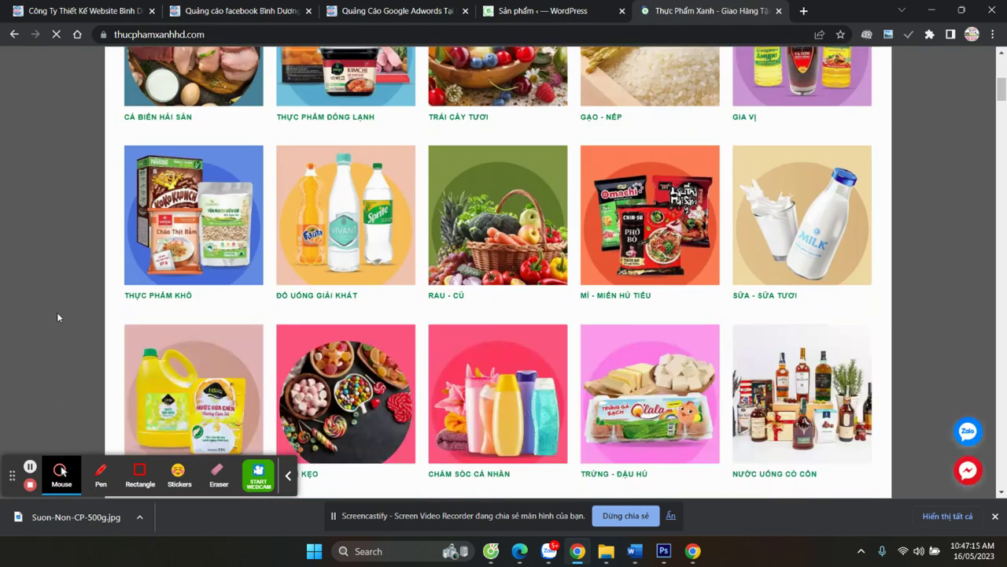
{"action": "scroll", "coordinate": [83, 317], "scroll_direction": "down", "scroll_amount": 4}
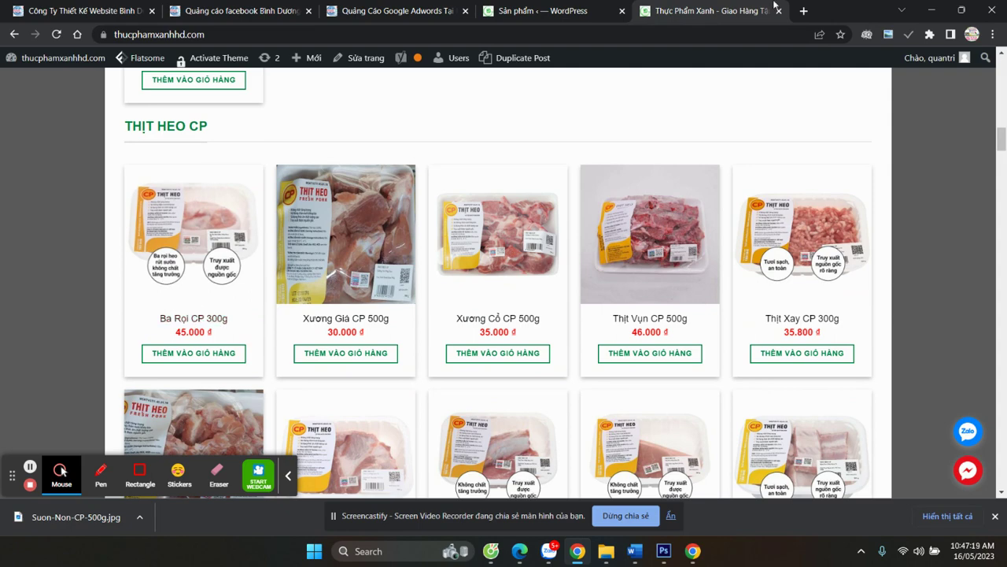
{"action": "left_click", "coordinate": [541, 11]}
{"action": "scroll", "coordinate": [432, 216], "scroll_direction": "down", "scroll_amount": 8}
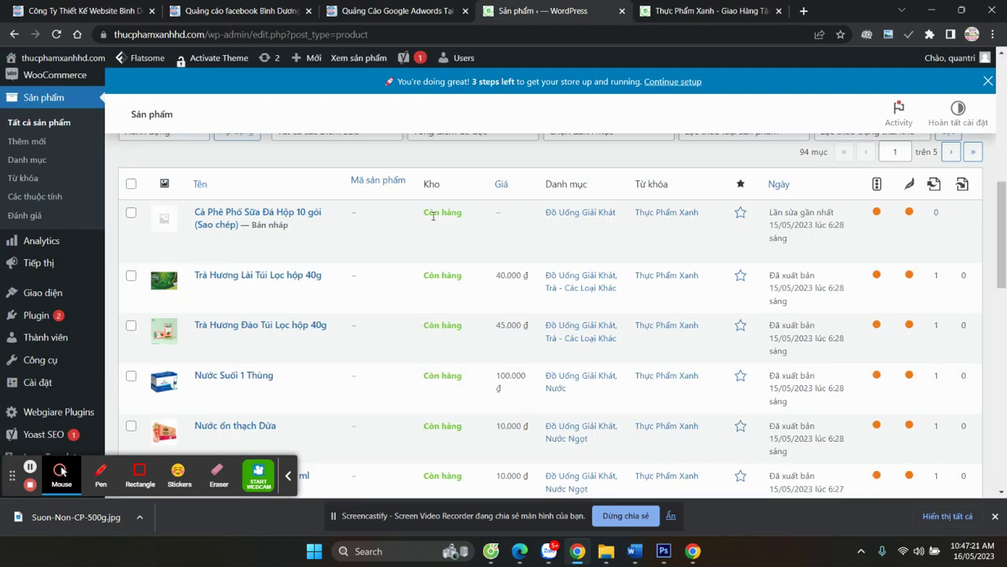
{"action": "left_click", "coordinate": [728, 11]}
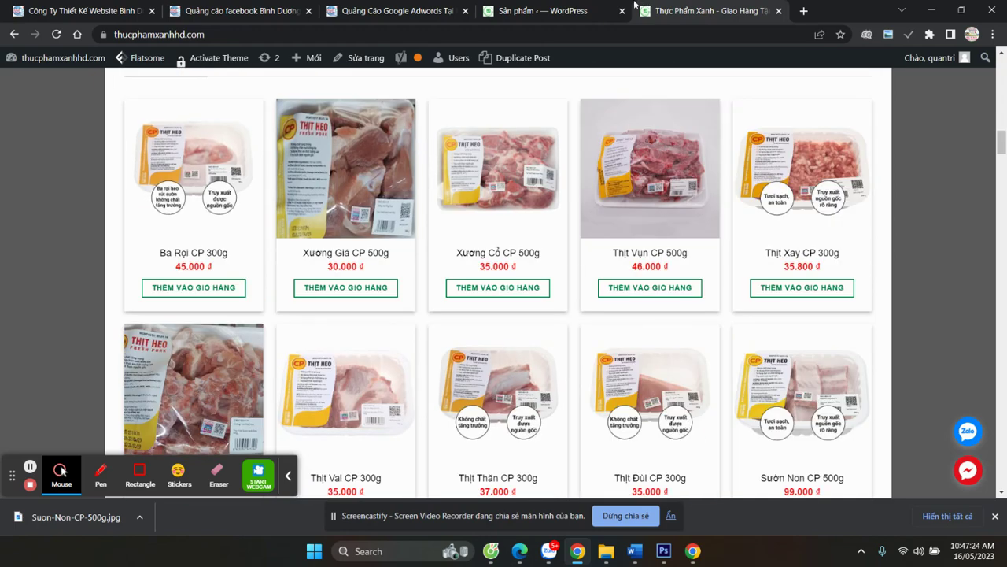
Find Trà Hương Lài Túi Lọc hộp 40g in the admin product list and open it for editing
{"action": "left_click", "coordinate": [573, 13]}
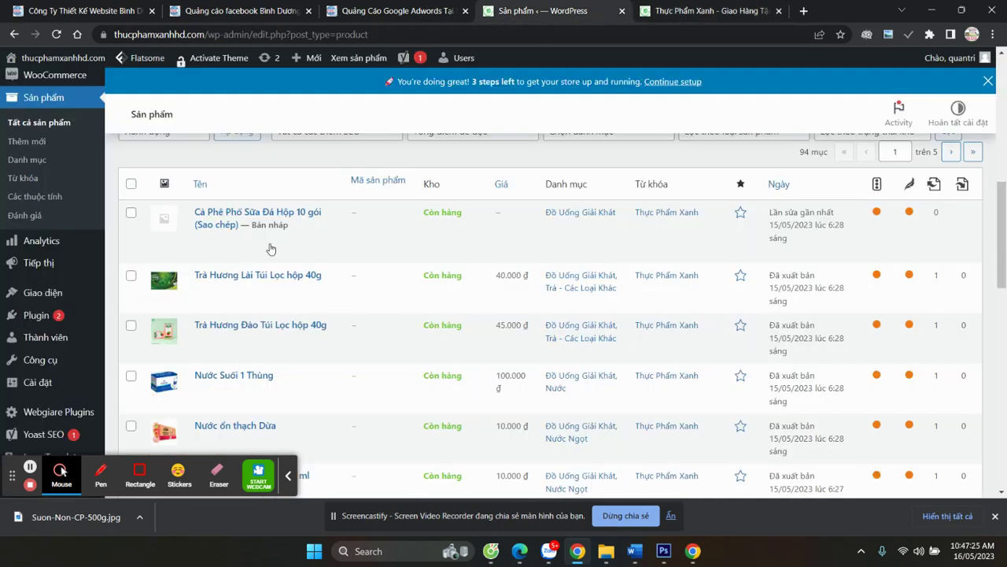
{"action": "scroll", "coordinate": [231, 311], "scroll_direction": "down", "scroll_amount": 10}
{"action": "scroll", "coordinate": [231, 312], "scroll_direction": "down", "scroll_amount": 2}
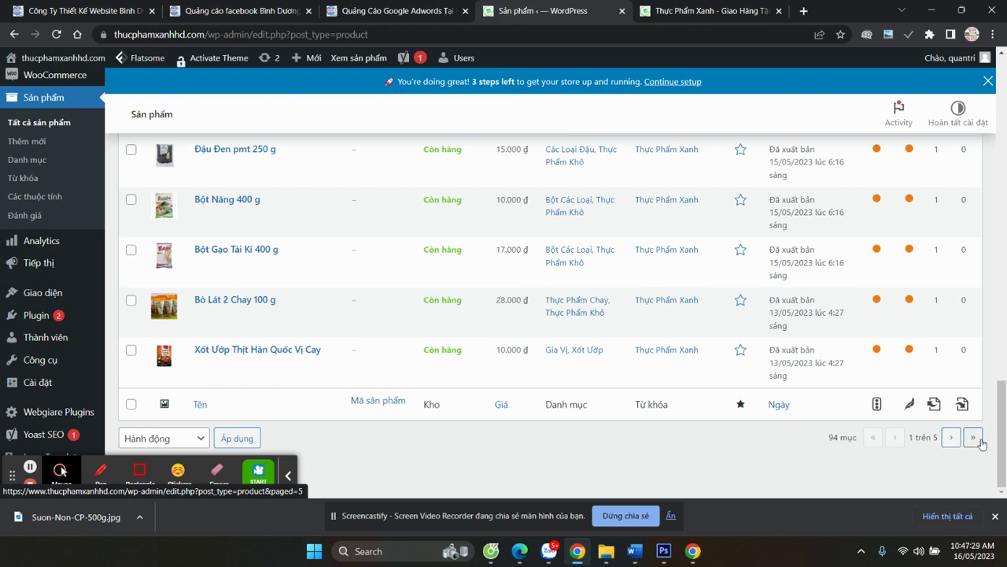
{"action": "scroll", "coordinate": [663, 434], "scroll_direction": "up", "scroll_amount": 15}
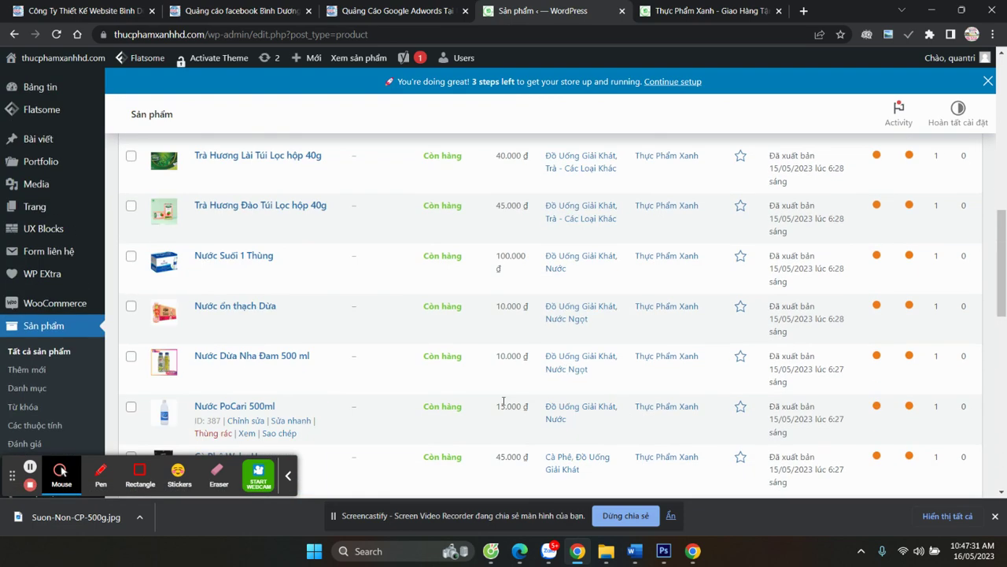
{"action": "scroll", "coordinate": [242, 181], "scroll_direction": "down", "scroll_amount": 3}
{"action": "scroll", "coordinate": [243, 181], "scroll_direction": "up", "scroll_amount": 1}
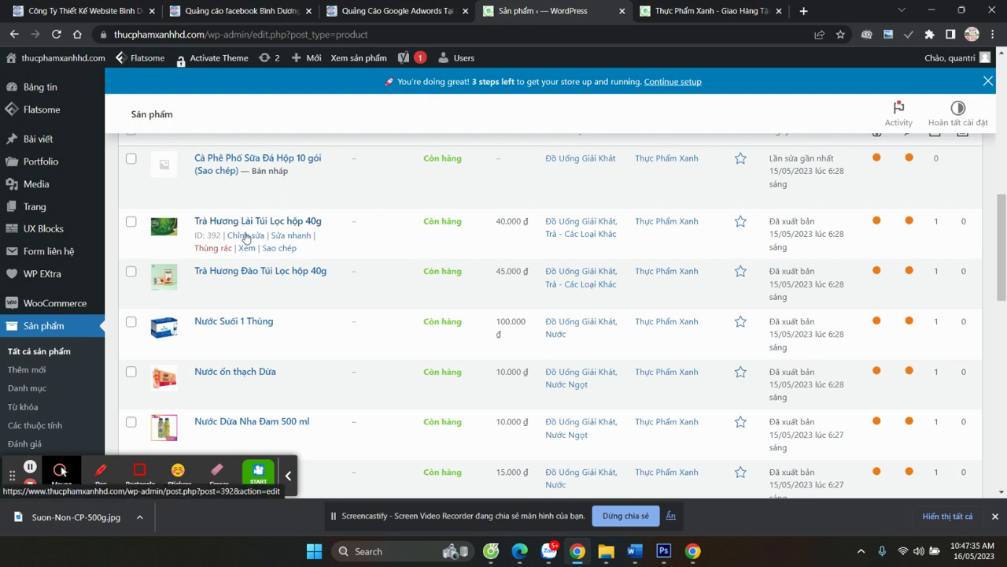
{"action": "left_click", "coordinate": [245, 236]}
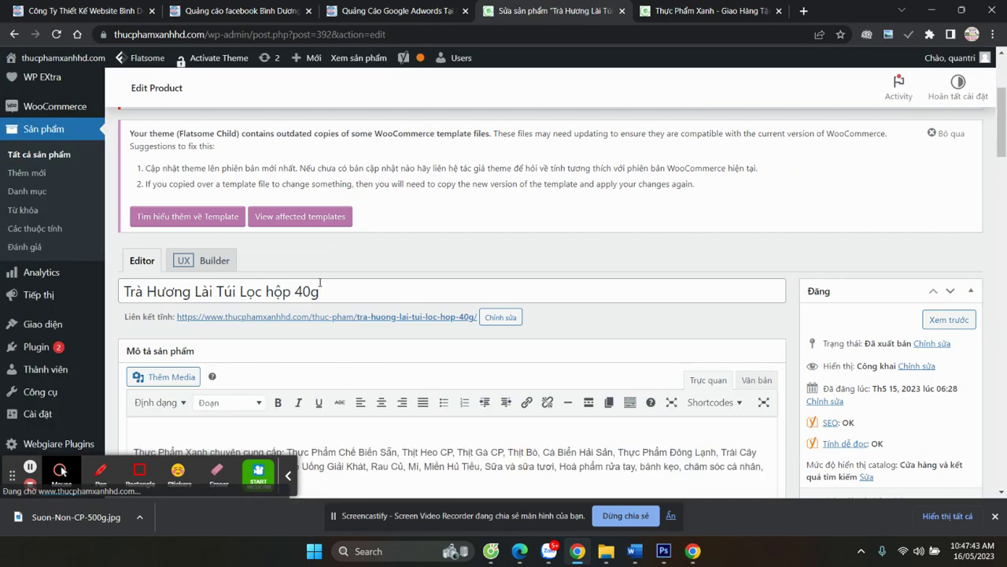
Review the title, description, product image, categories, tags and Yoast SEO settings of Trà Hương Lài Túi Lọc hộp 40g
{"action": "scroll", "coordinate": [333, 236], "scroll_direction": "down", "scroll_amount": 1}
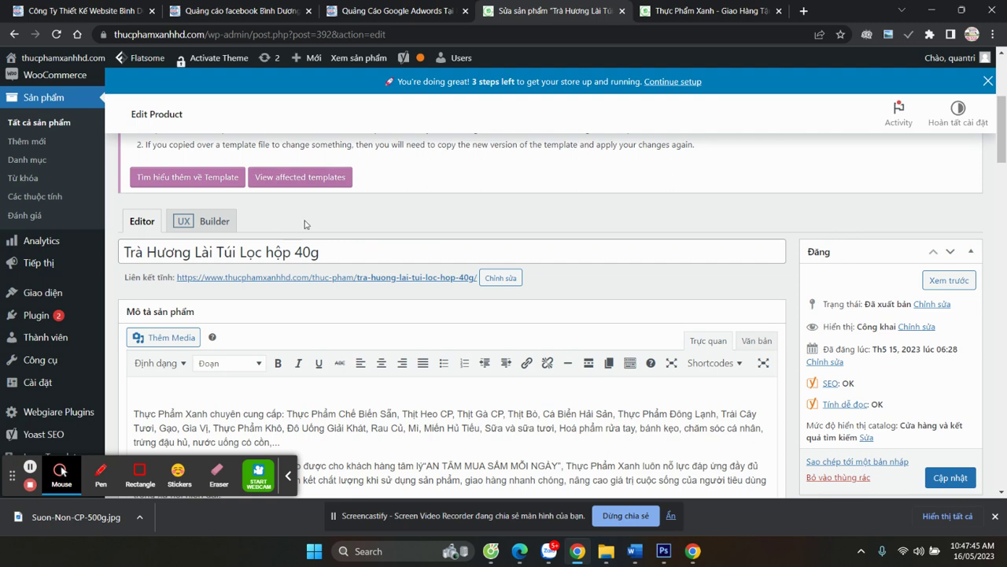
{"action": "scroll", "coordinate": [305, 224], "scroll_direction": "down", "scroll_amount": 1}
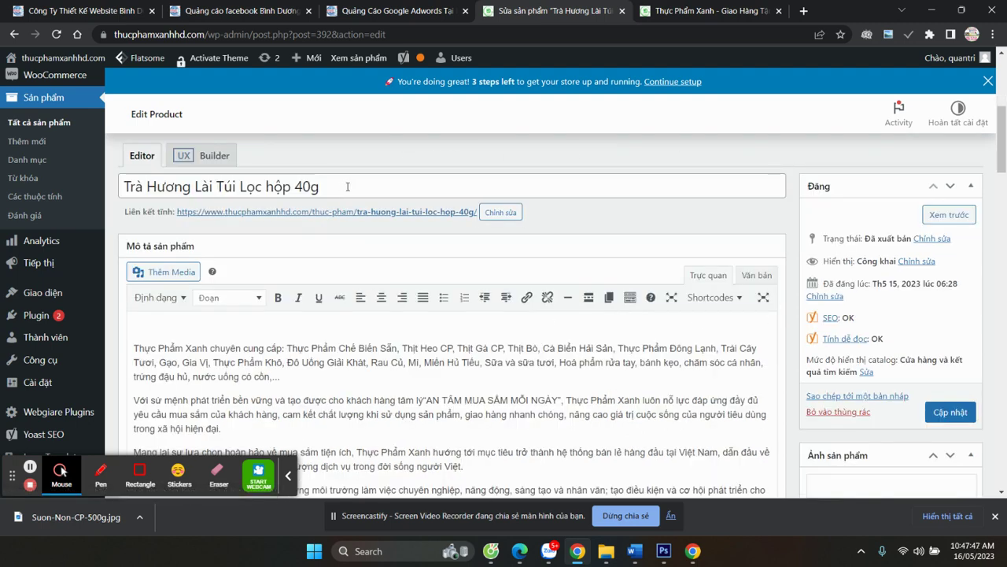
{"action": "left_click_drag", "start_coordinate": [349, 186], "coordinate": [124, 187]}
{"action": "scroll", "coordinate": [195, 187], "scroll_direction": "down", "scroll_amount": 1}
{"action": "scroll", "coordinate": [195, 187], "scroll_direction": "down", "scroll_amount": 1}
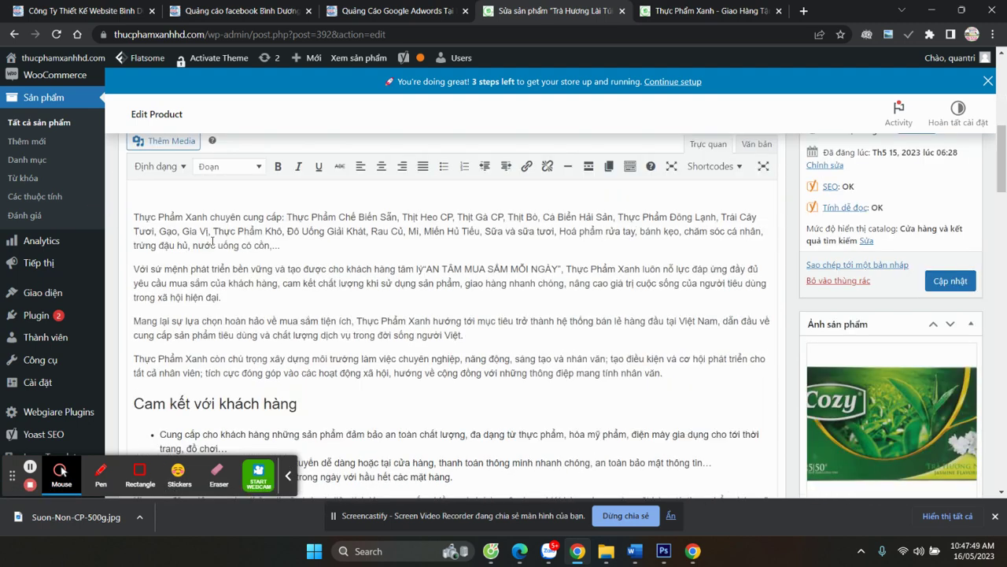
{"action": "left_click_drag", "start_coordinate": [220, 220], "coordinate": [298, 403]}
{"action": "scroll", "coordinate": [777, 309], "scroll_direction": "up", "scroll_amount": 1}
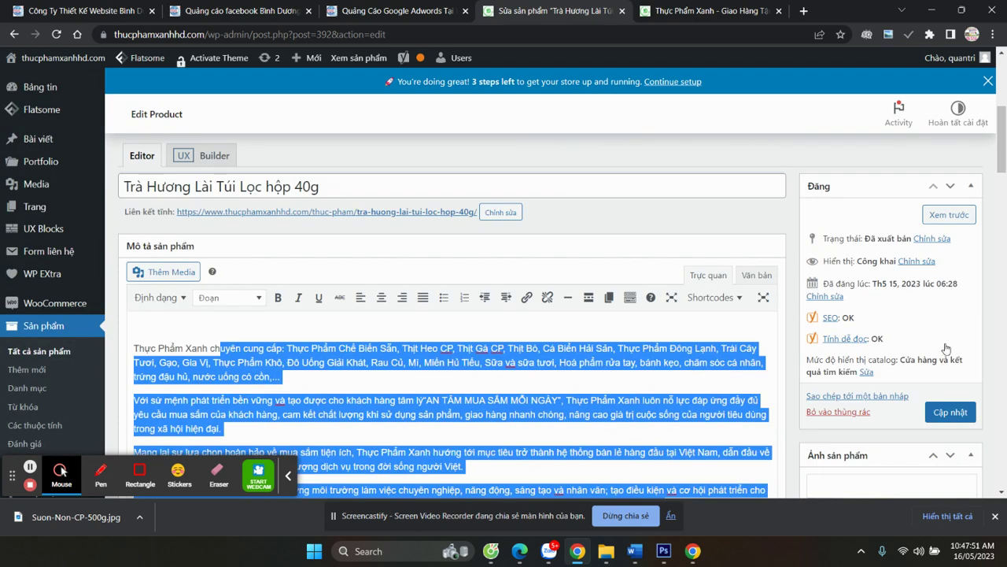
{"action": "scroll", "coordinate": [868, 297], "scroll_direction": "down", "scroll_amount": 4}
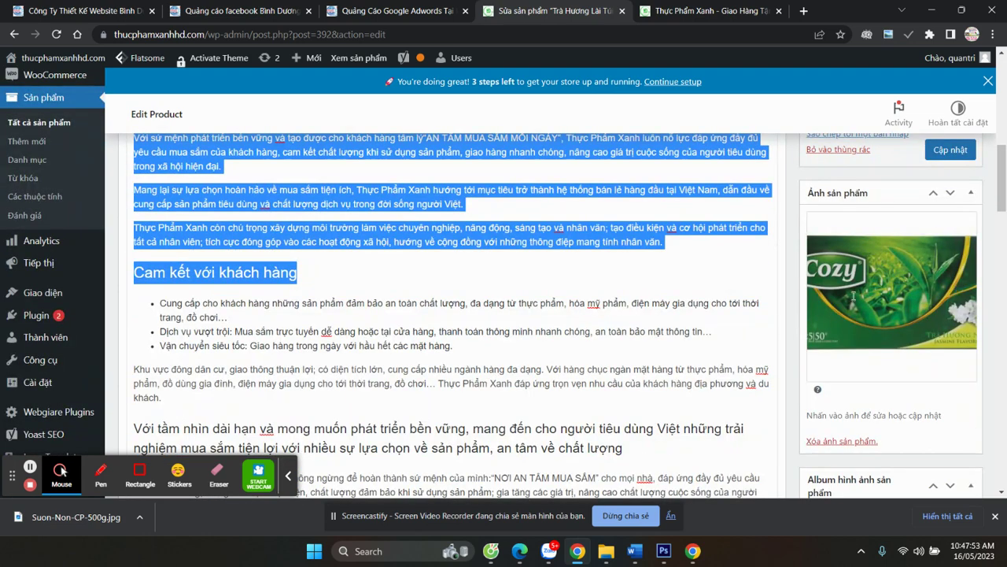
{"action": "scroll", "coordinate": [863, 347], "scroll_direction": "down", "scroll_amount": 4}
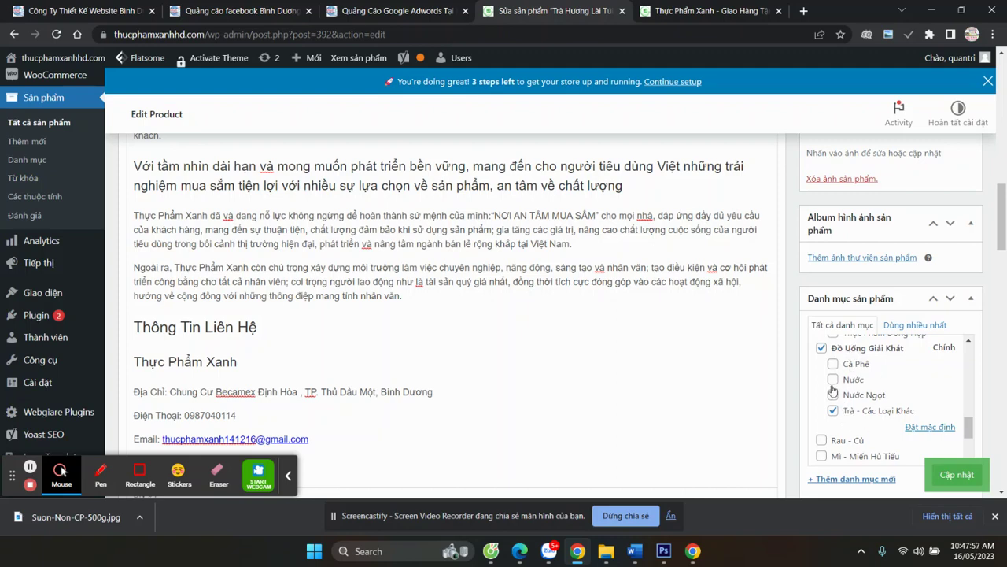
{"action": "scroll", "coordinate": [882, 425], "scroll_direction": "down", "scroll_amount": 8}
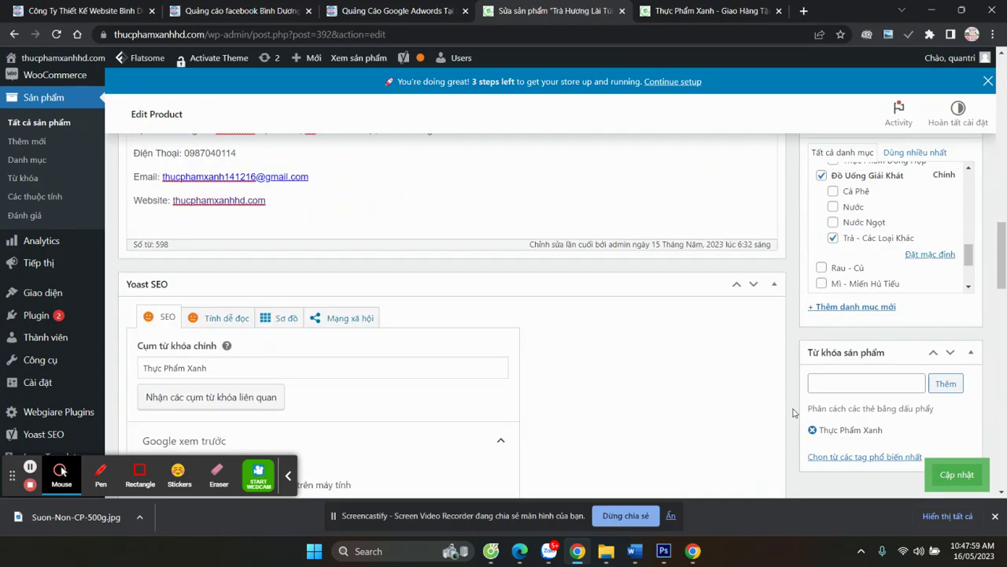
{"action": "scroll", "coordinate": [276, 299], "scroll_direction": "up", "scroll_amount": 2}
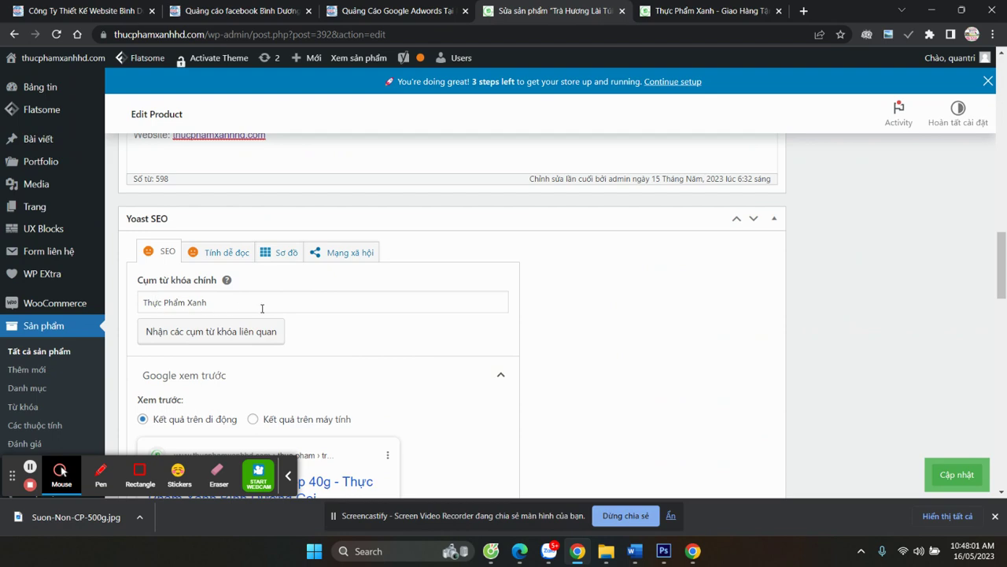
Review the remaining SEO settings, regular price and short description of Trà Hương Lài Túi Lọc hộp 40g
{"action": "scroll", "coordinate": [262, 308], "scroll_direction": "down", "scroll_amount": 6}
{"action": "scroll", "coordinate": [291, 326], "scroll_direction": "down", "scroll_amount": 6}
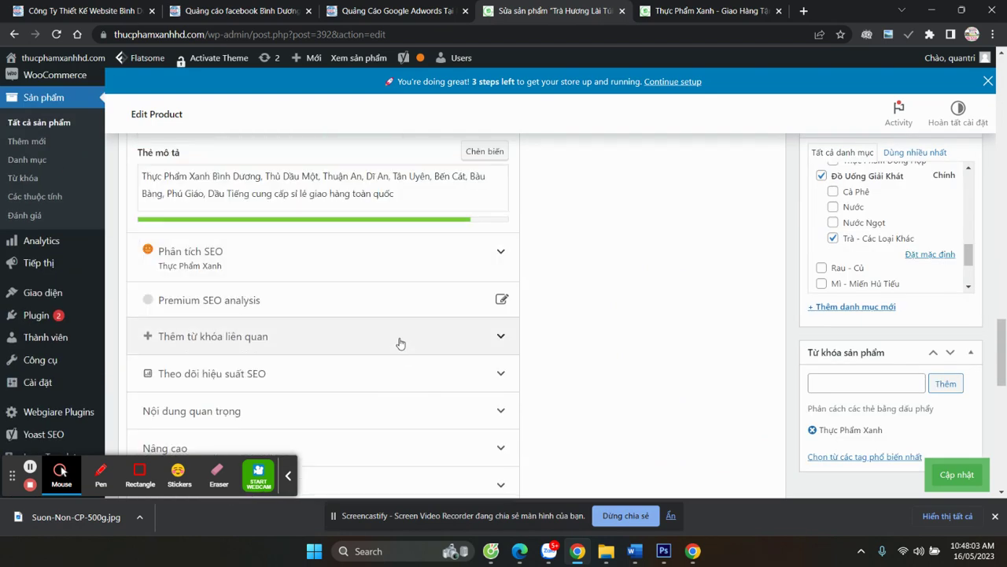
{"action": "left_click", "coordinate": [327, 315]}
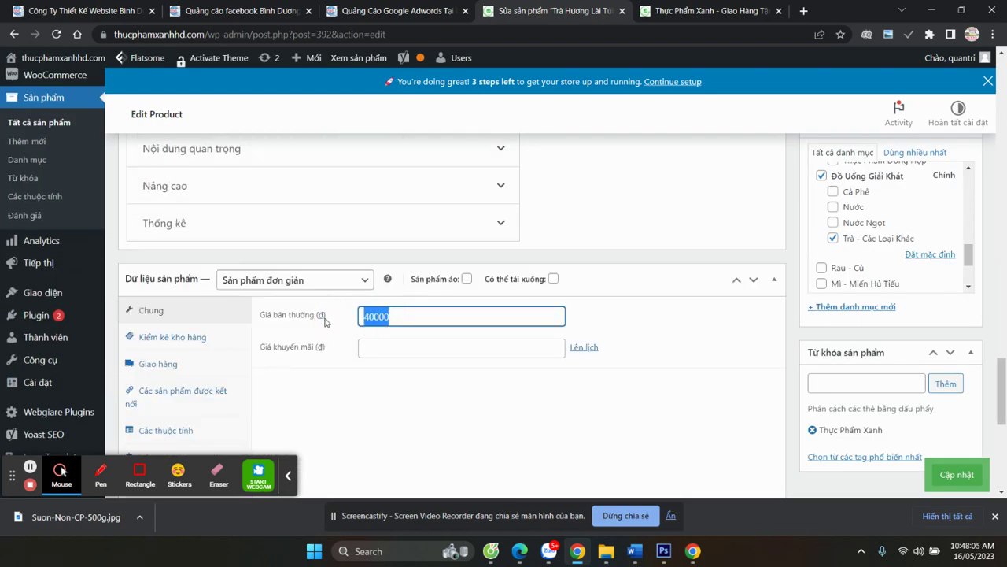
{"action": "scroll", "coordinate": [321, 321], "scroll_direction": "down", "scroll_amount": 4}
{"action": "left_click_drag", "start_coordinate": [134, 282], "coordinate": [265, 335]}
{"action": "left_click", "coordinate": [266, 332]}
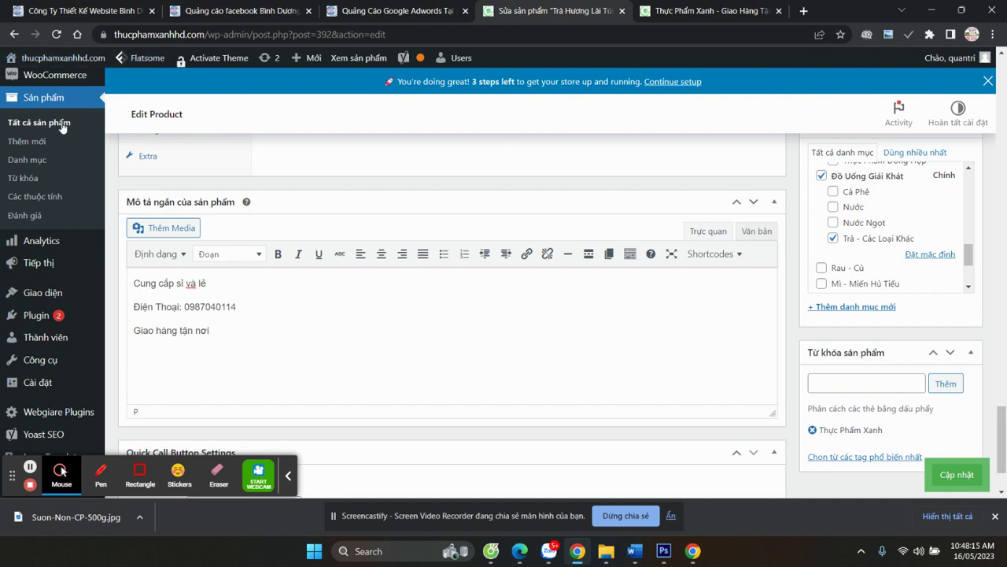
Open the product categories page and enter Sản phẩm khác as the name of a new category
{"action": "left_click", "coordinate": [27, 162]}
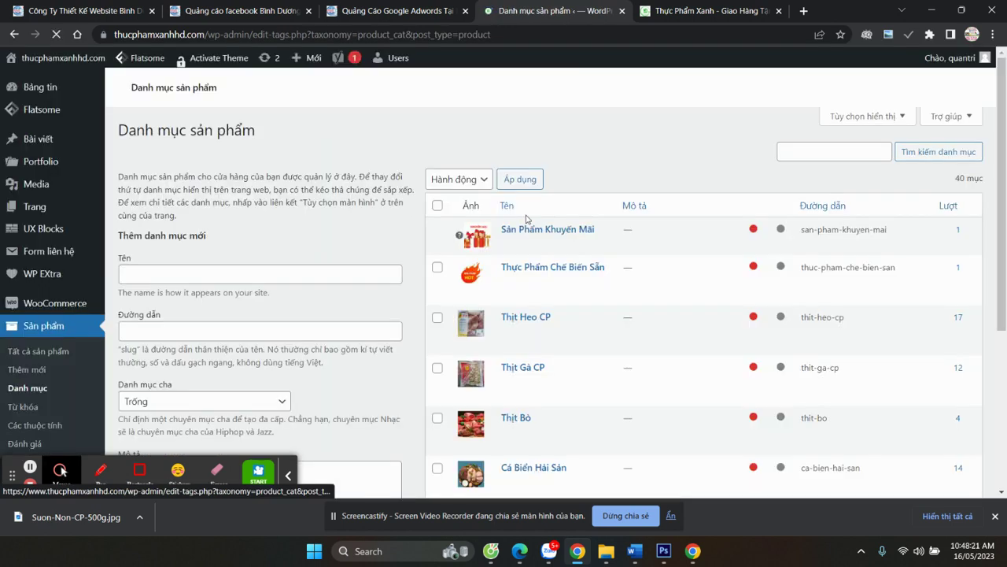
{"action": "scroll", "coordinate": [331, 230], "scroll_direction": "down", "scroll_amount": 3}
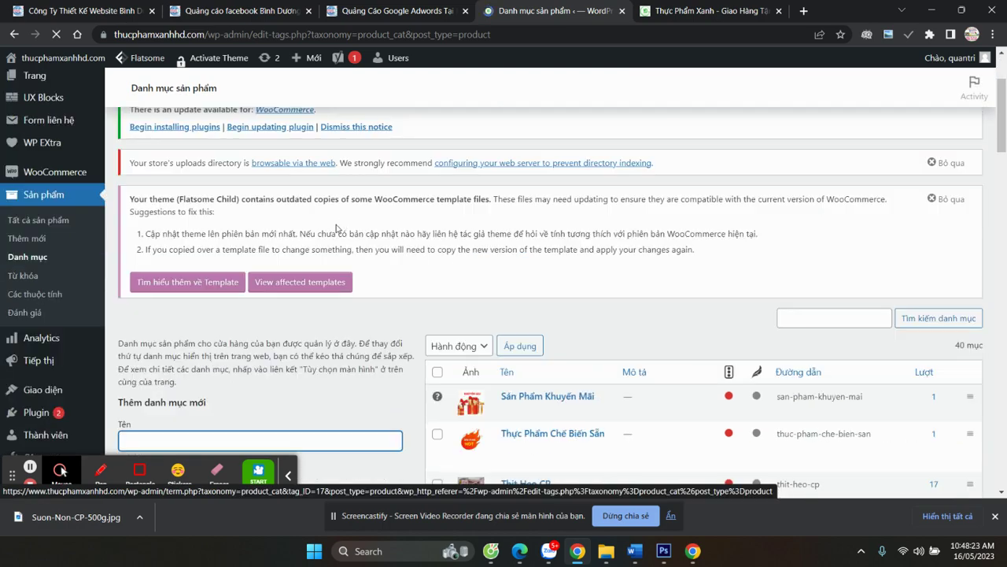
{"action": "scroll", "coordinate": [247, 227], "scroll_direction": "down", "scroll_amount": 1}
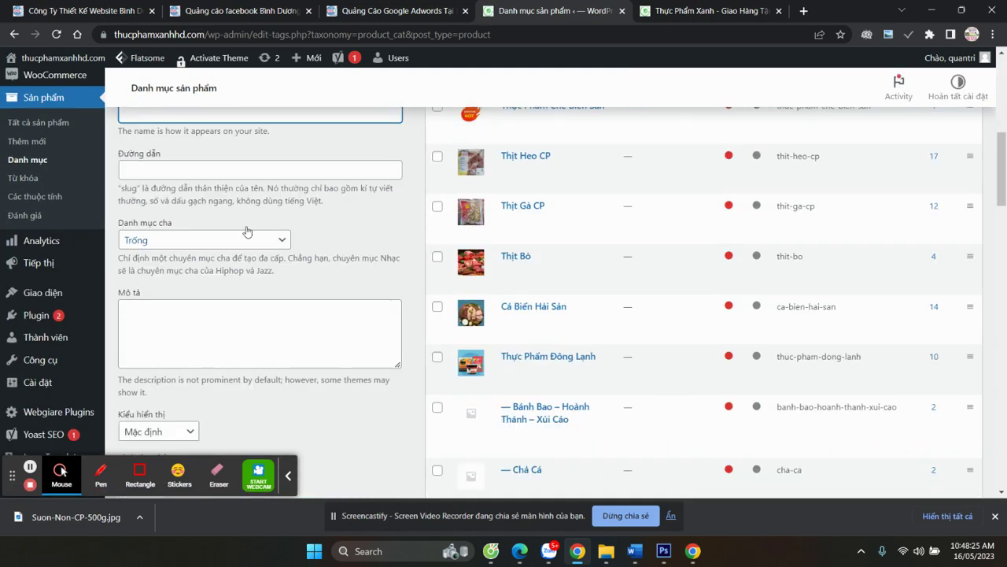
{"action": "scroll", "coordinate": [258, 247], "scroll_direction": "up", "scroll_amount": 4}
{"action": "scroll", "coordinate": [243, 261], "scroll_direction": "down", "scroll_amount": 3}
{"action": "scroll", "coordinate": [206, 224], "scroll_direction": "up", "scroll_amount": 1}
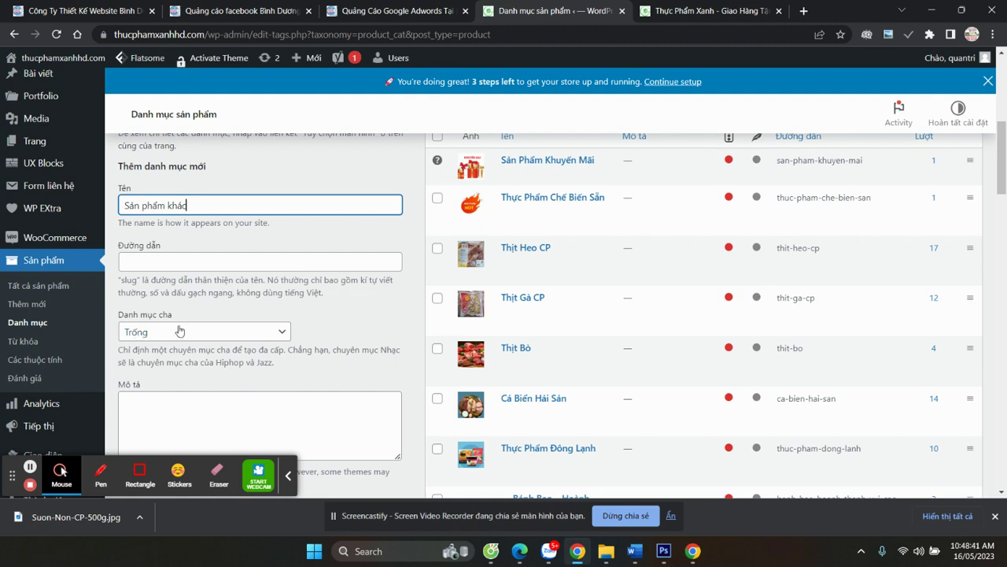
Set Thịt Heo CP as the parent category of the new Sản phẩm khác category
{"action": "mouse_move", "coordinate": [521, 161]}
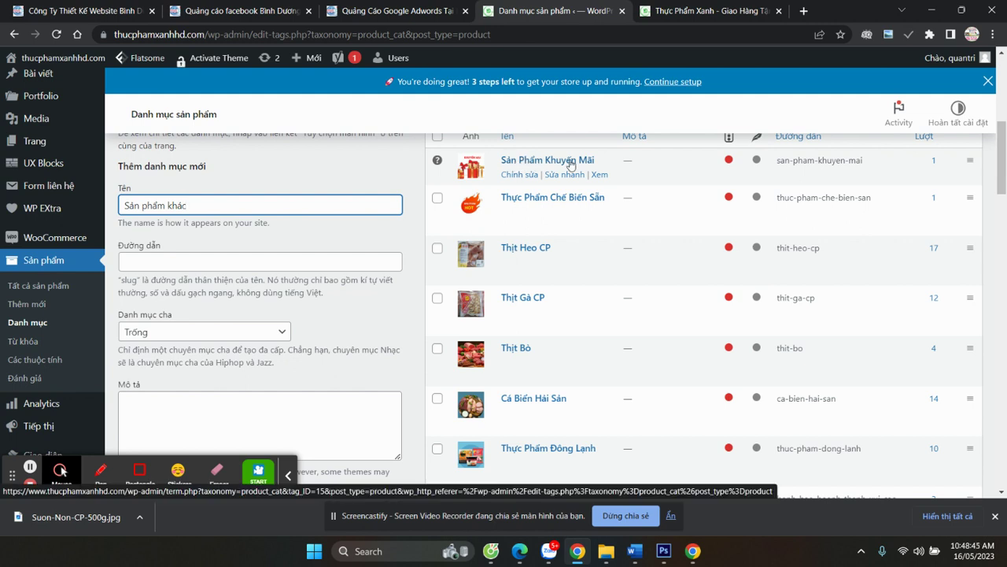
{"action": "mouse_move", "coordinate": [524, 203]}
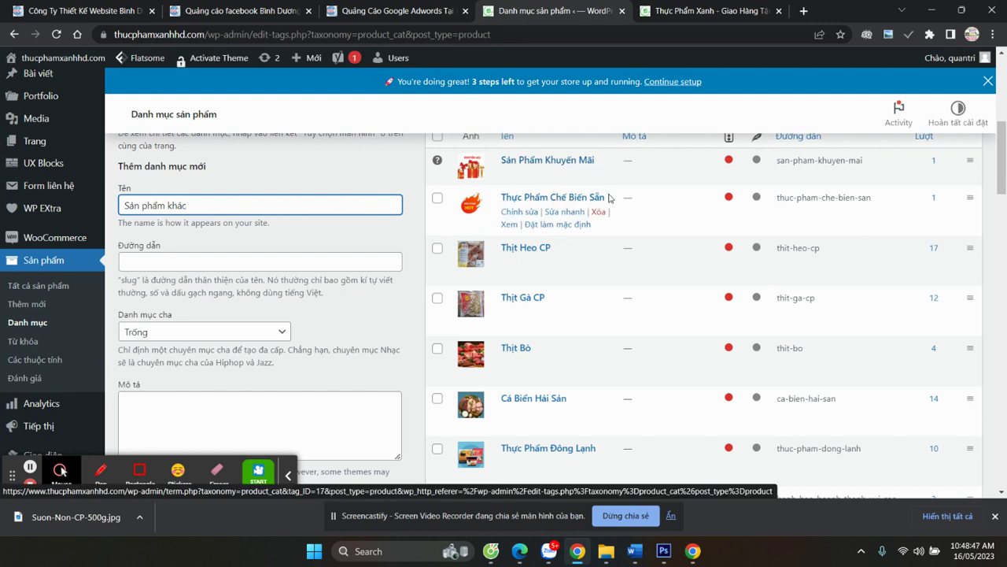
{"action": "mouse_move", "coordinate": [519, 252]}
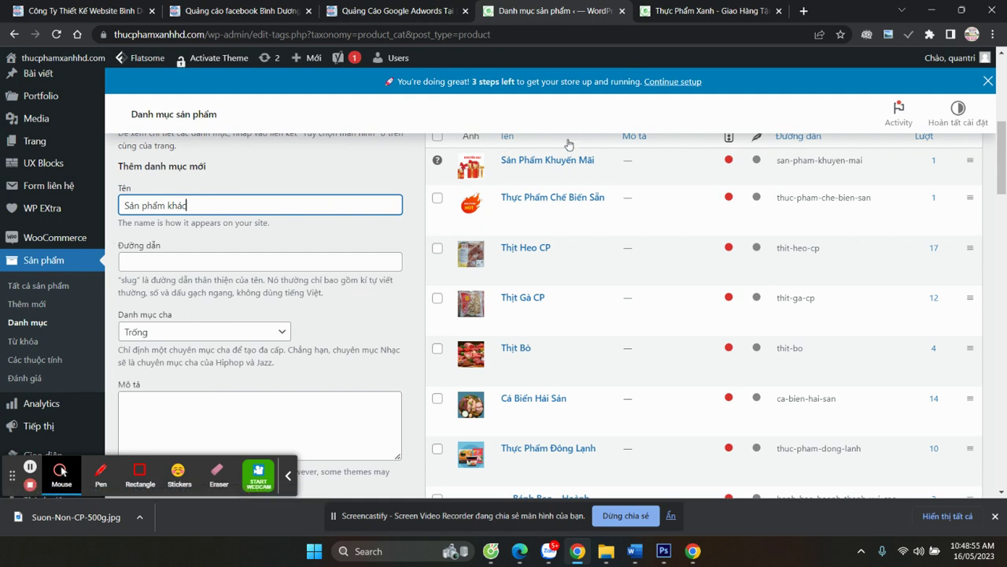
{"action": "mouse_move", "coordinate": [516, 281]}
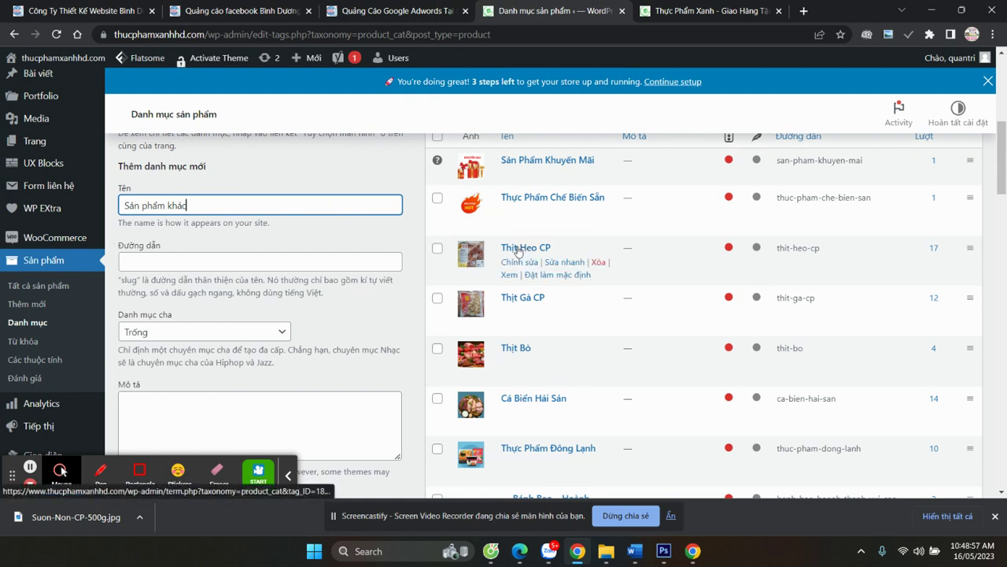
{"action": "left_click", "coordinate": [242, 333]}
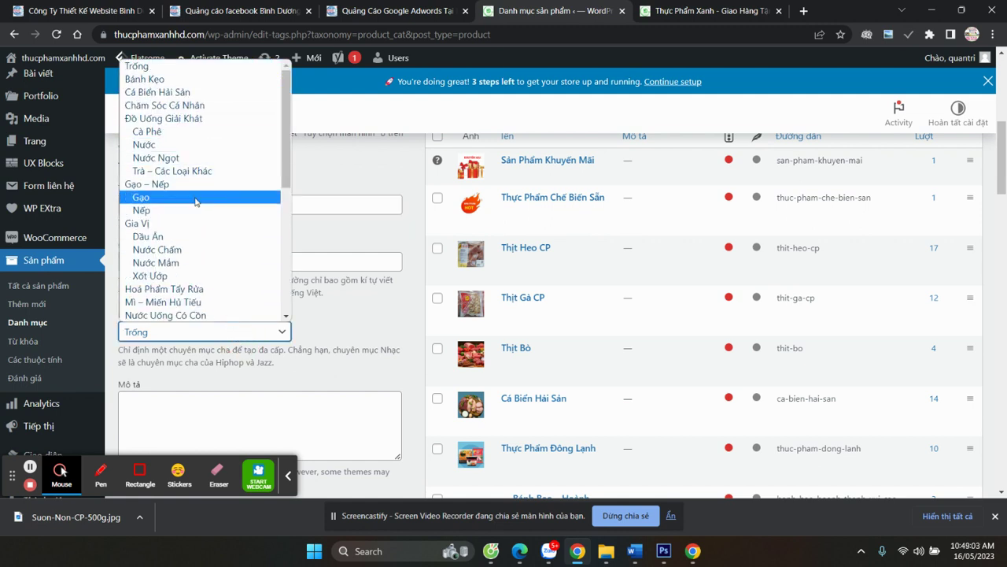
{"action": "scroll", "coordinate": [192, 277], "scroll_direction": "down", "scroll_amount": 5}
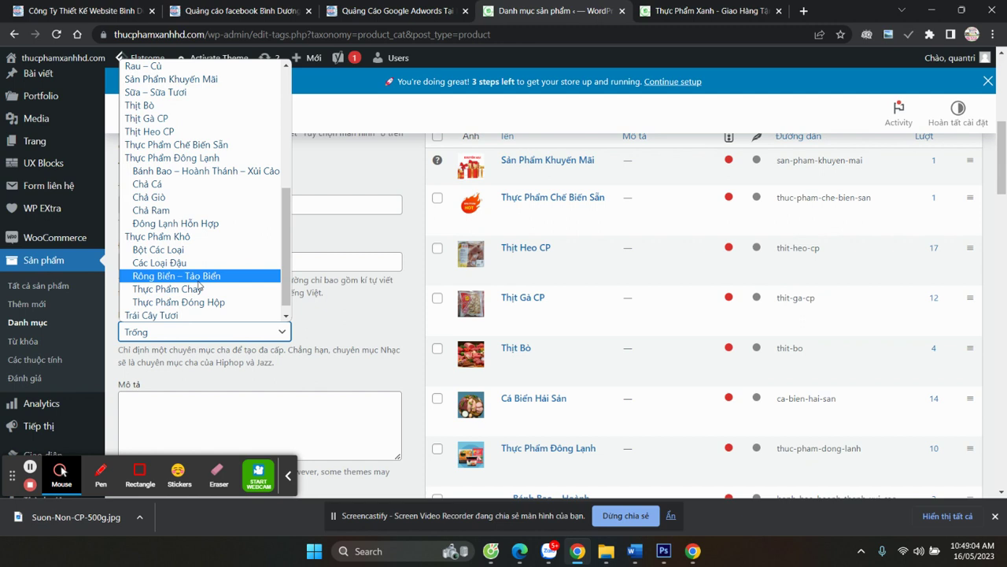
{"action": "left_click", "coordinate": [157, 132]}
{"action": "left_click_drag", "start_coordinate": [181, 203], "coordinate": [196, 256]}
{"action": "left_click", "coordinate": [209, 206]}
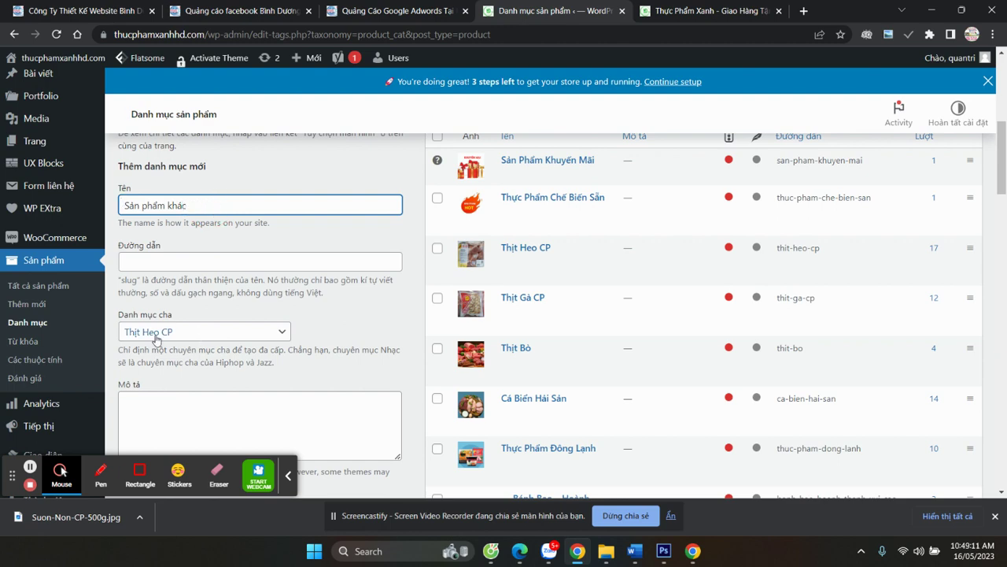
Add the new category with the default display type and check its place in the category list
{"action": "scroll", "coordinate": [165, 346], "scroll_direction": "down", "scroll_amount": 3}
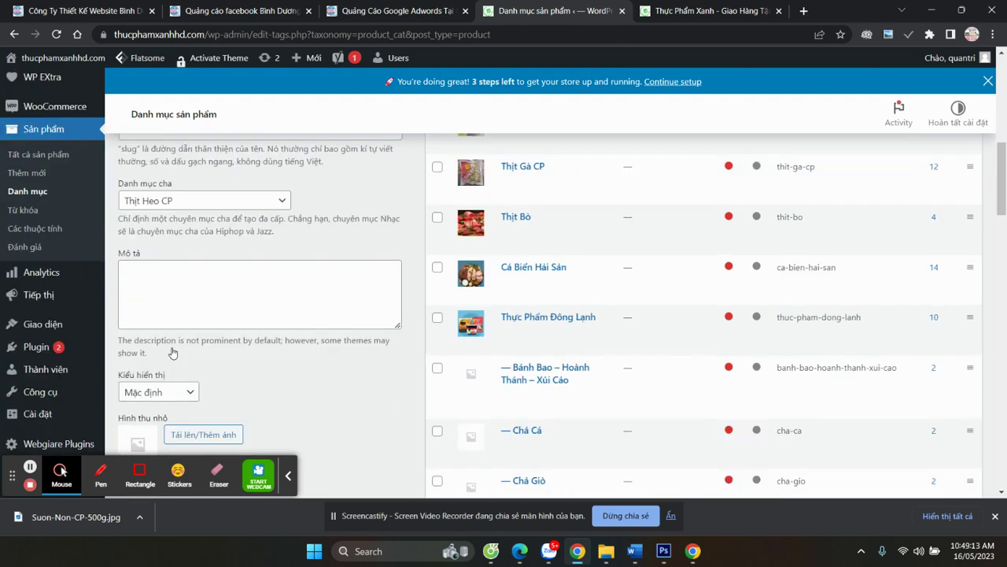
{"action": "left_click", "coordinate": [155, 420]}
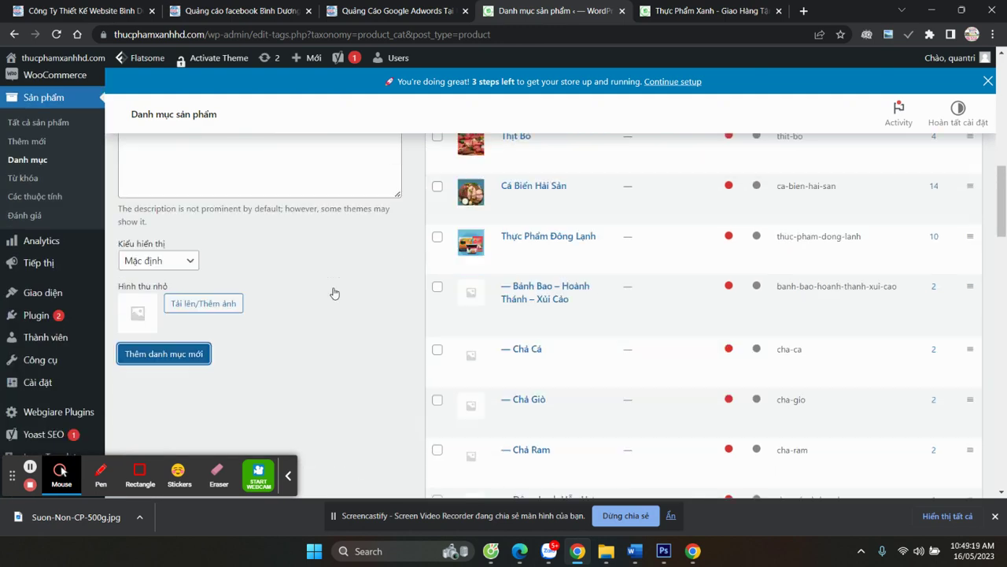
{"action": "scroll", "coordinate": [328, 281], "scroll_direction": "up", "scroll_amount": 4}
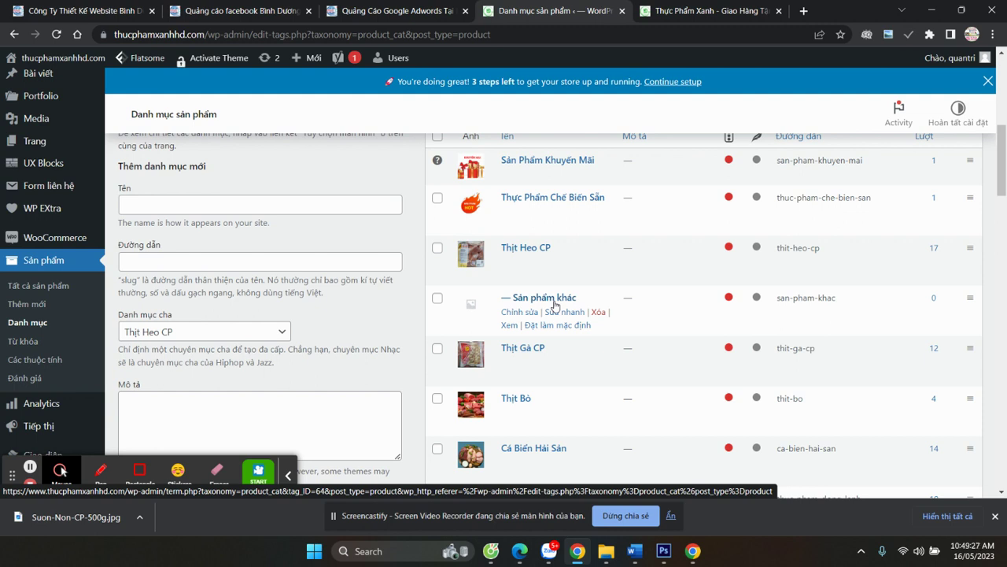
Open the add-product form in a new tab and check Sản phẩm khác among its product category choices
{"action": "right_click", "coordinate": [42, 309]}
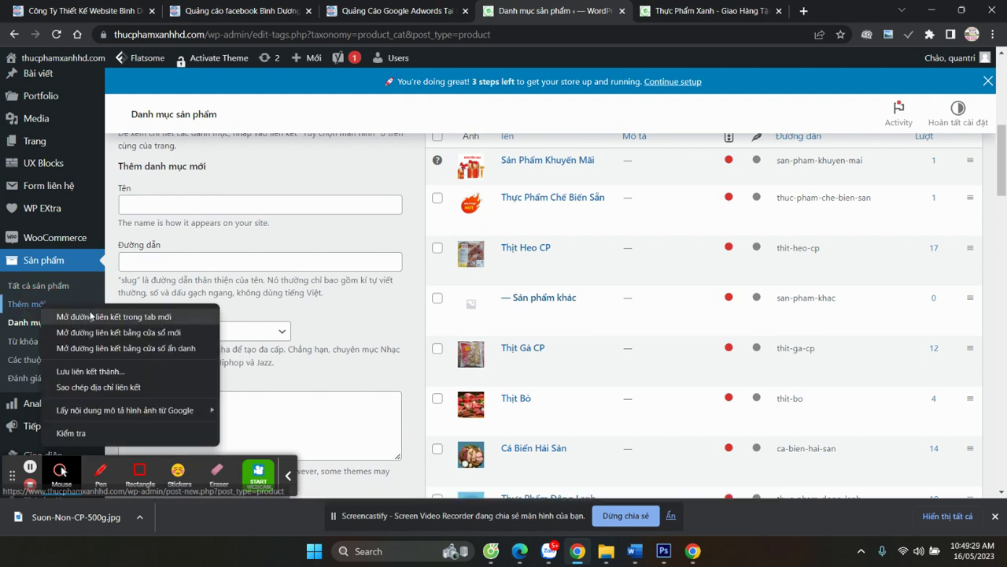
{"action": "left_click", "coordinate": [93, 317]}
{"action": "left_click", "coordinate": [754, 14]}
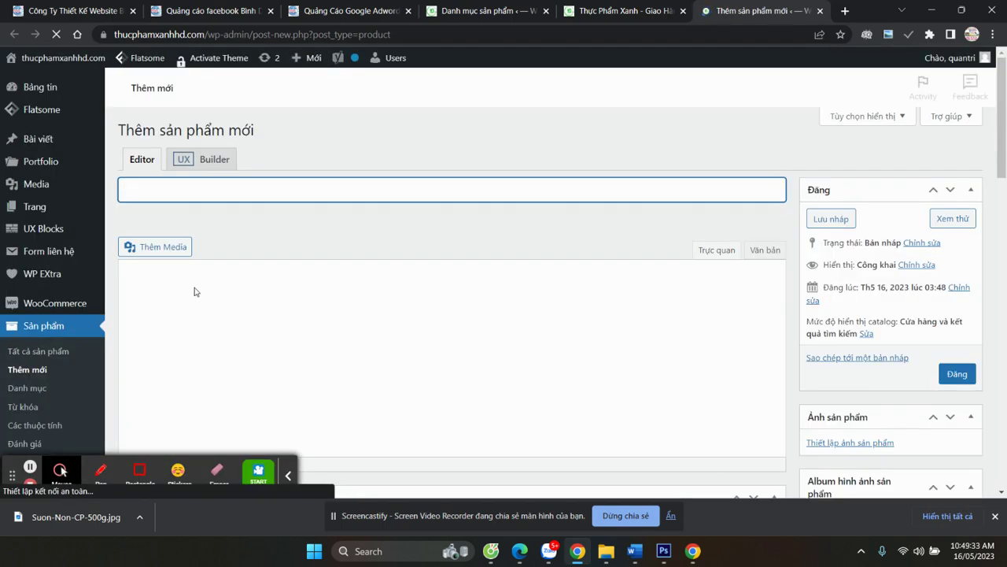
{"action": "scroll", "coordinate": [813, 291], "scroll_direction": "down", "scroll_amount": 3}
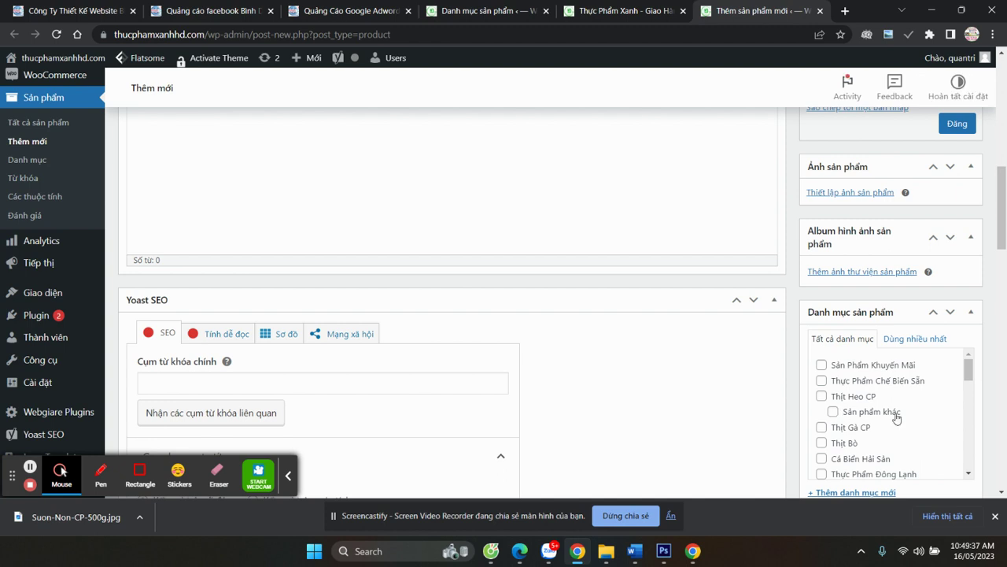
{"action": "scroll", "coordinate": [798, 369], "scroll_direction": "down", "scroll_amount": 1}
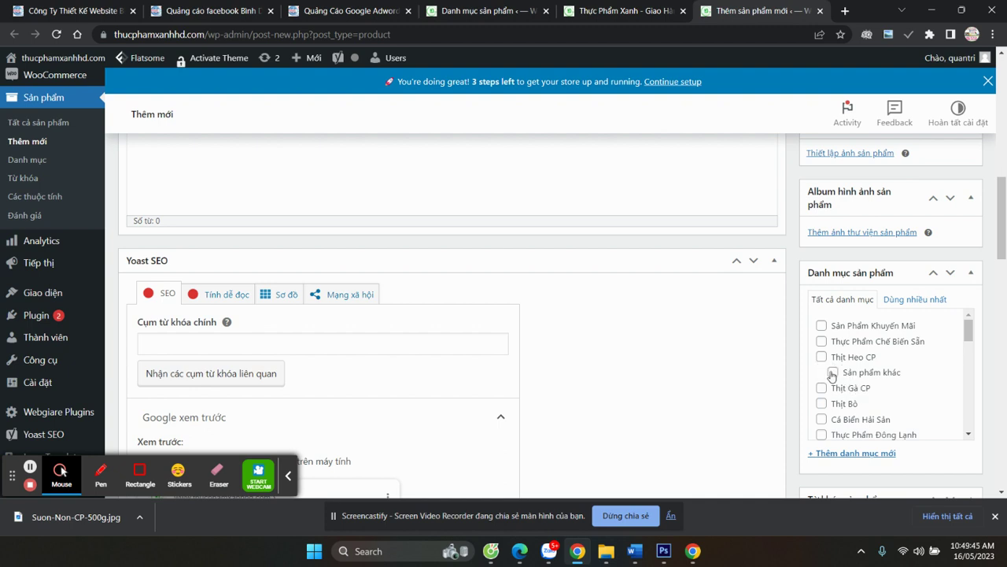
{"action": "left_click", "coordinate": [834, 376]}
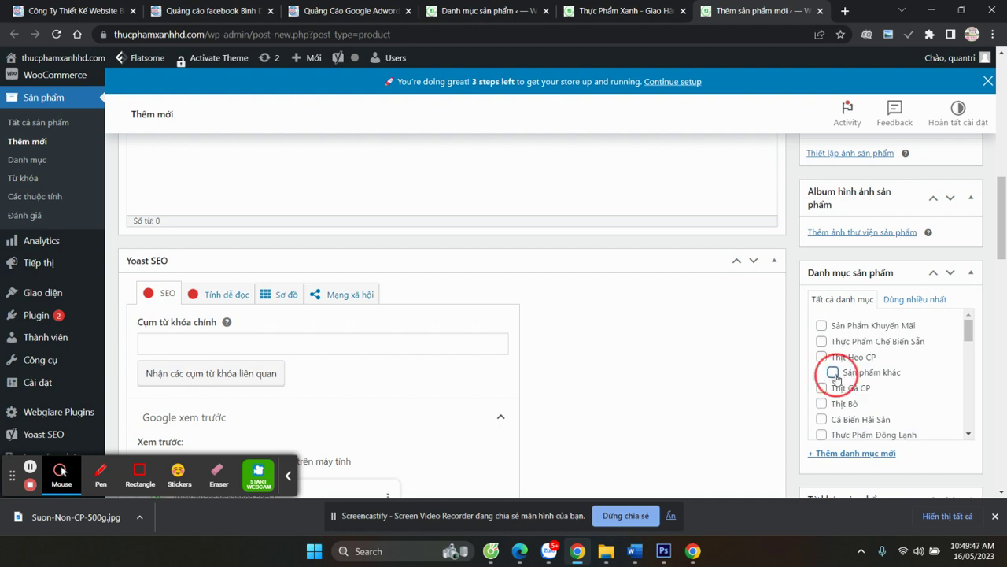
{"action": "left_click", "coordinate": [834, 375]}
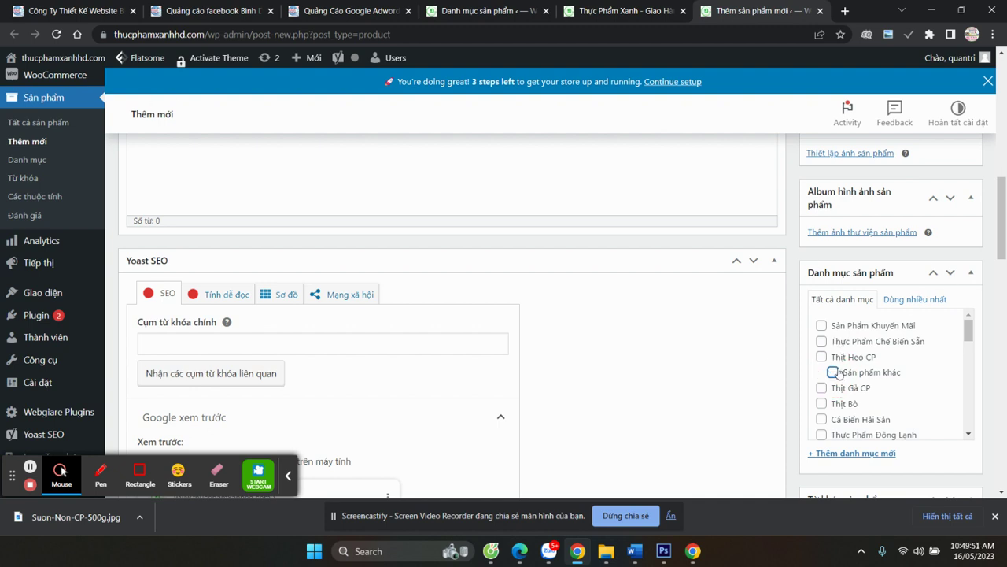
Check the store home page's Danh mục sản phẩm menu for the new subcategory under Thịt Heo CP
{"action": "left_click", "coordinate": [480, 8]}
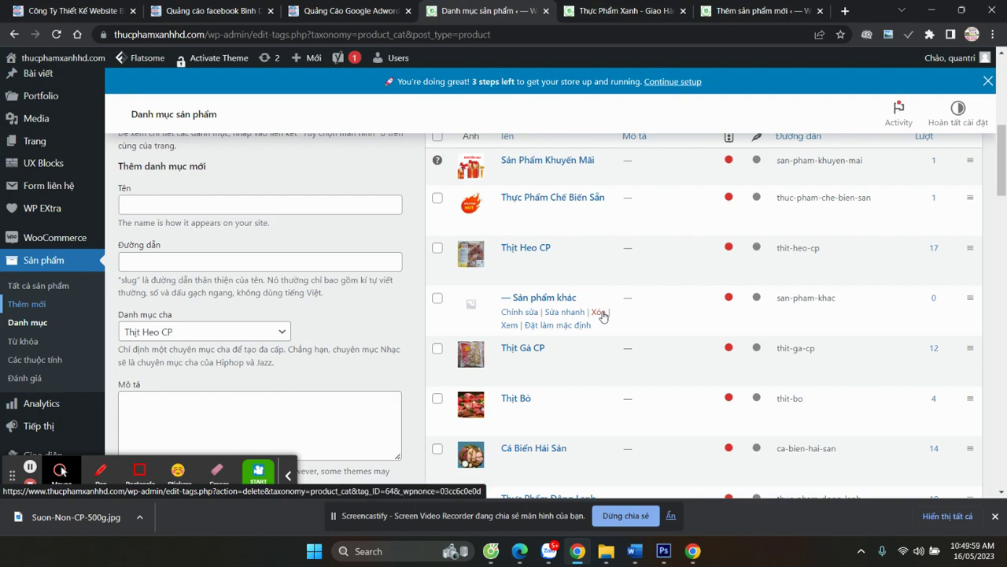
{"action": "left_click", "coordinate": [612, 10]}
{"action": "scroll", "coordinate": [464, 173], "scroll_direction": "up", "scroll_amount": 3}
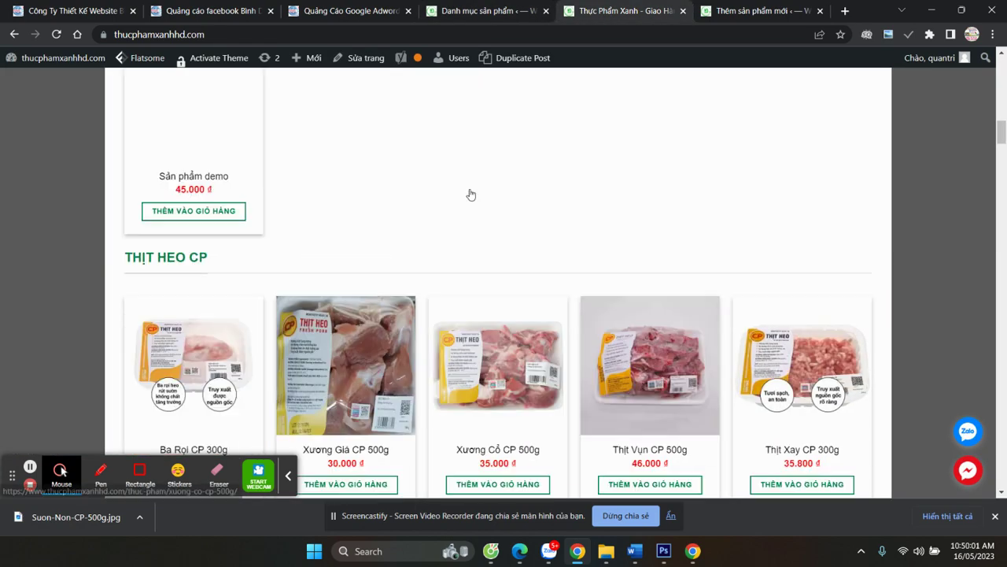
{"action": "scroll", "coordinate": [721, 202], "scroll_direction": "up", "scroll_amount": 15}
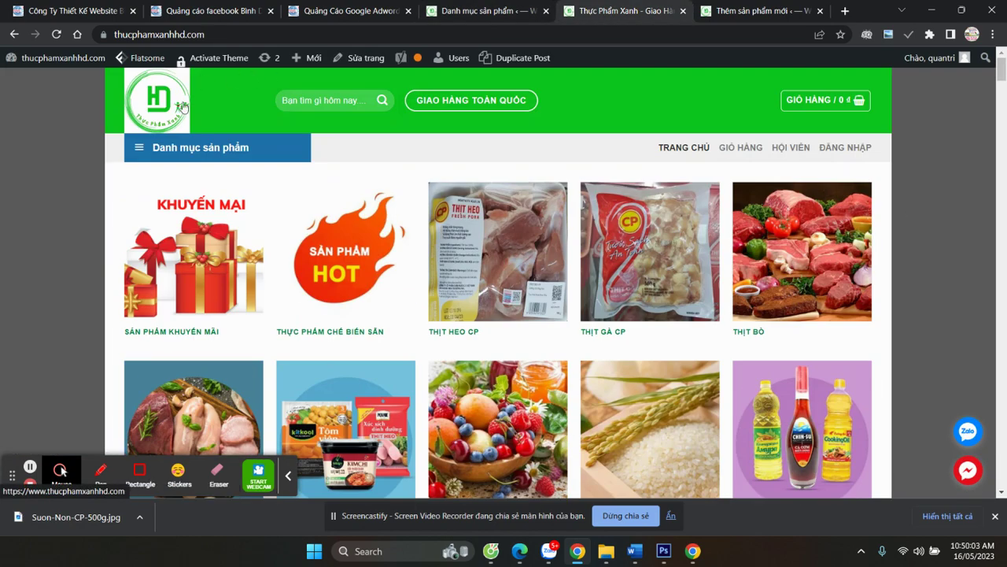
{"action": "mouse_move", "coordinate": [212, 149]}
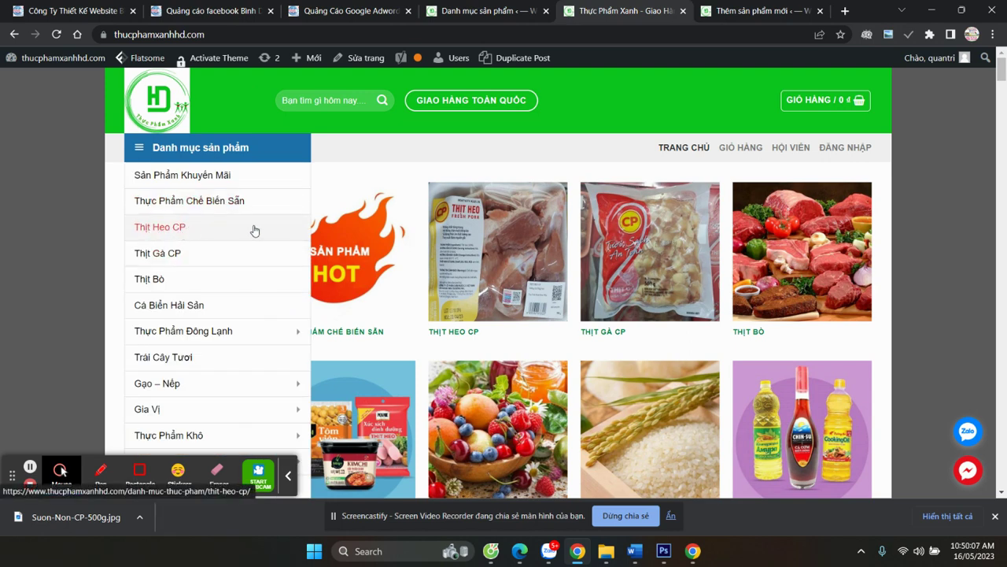
Return to the product categories admin page, open the appearance menu editor and look over the menu-top structure
{"action": "left_click", "coordinate": [488, 11]}
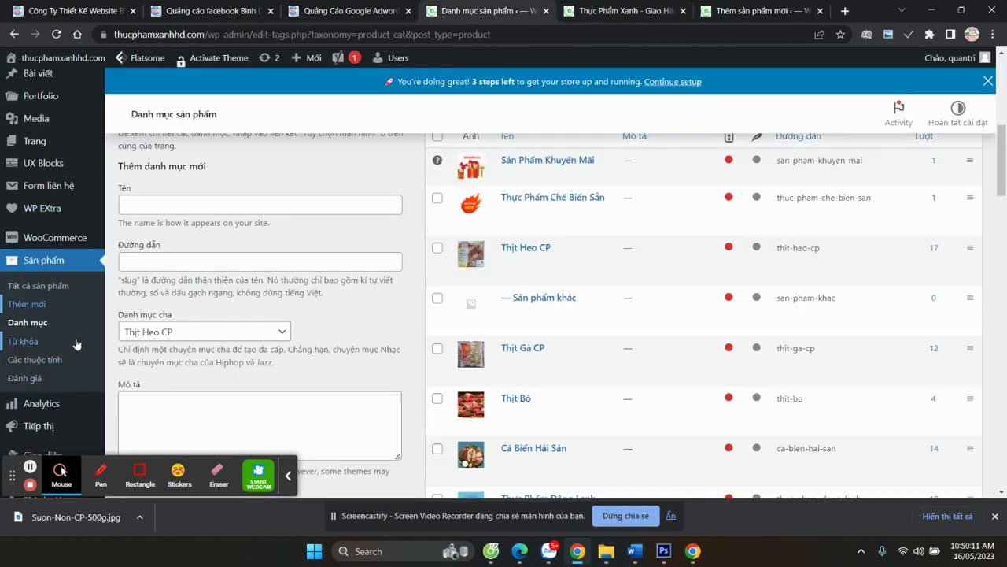
{"action": "scroll", "coordinate": [40, 331], "scroll_direction": "down", "scroll_amount": 2}
{"action": "mouse_move", "coordinate": [42, 329]}
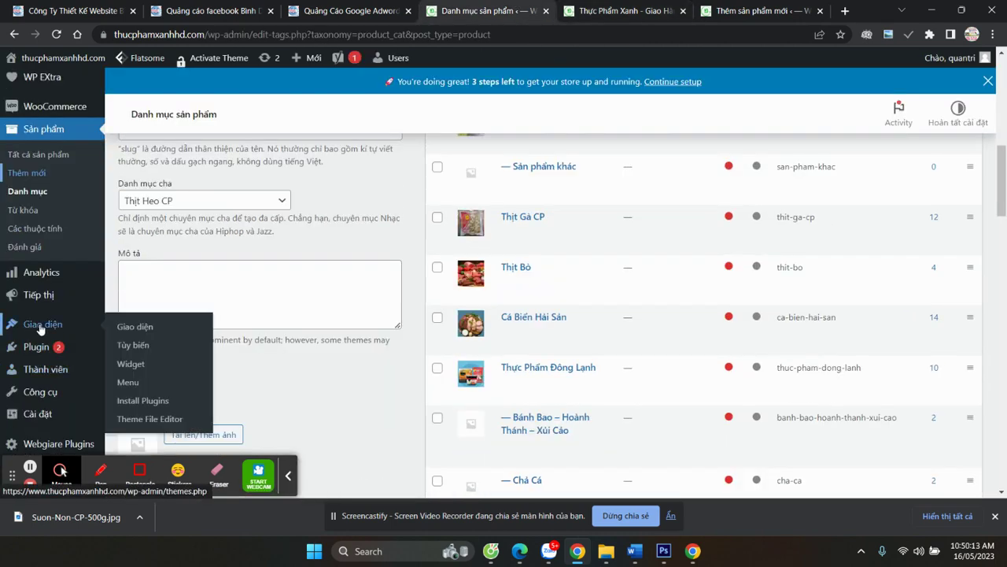
{"action": "left_click", "coordinate": [129, 382]}
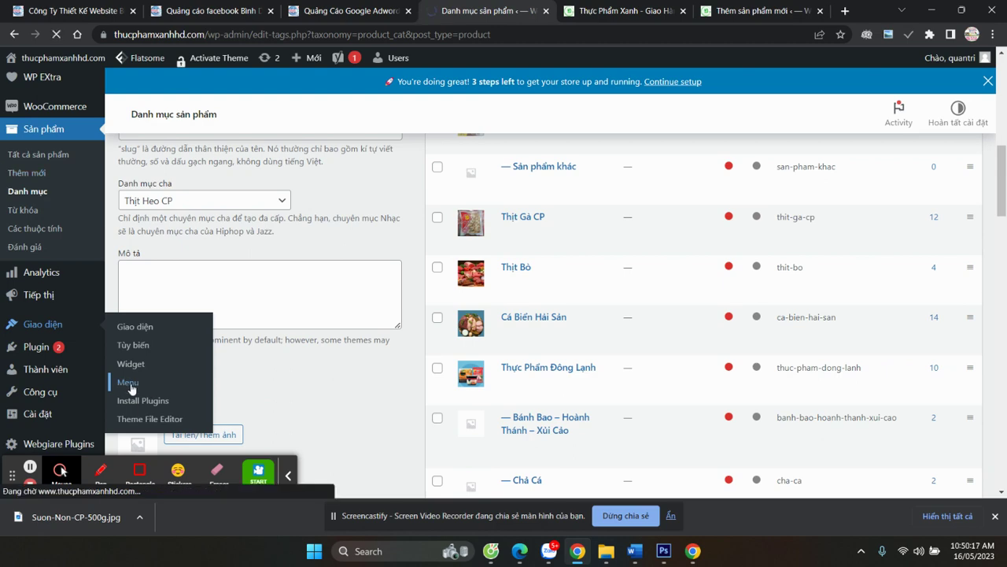
{"action": "scroll", "coordinate": [832, 285], "scroll_direction": "down", "scroll_amount": 4}
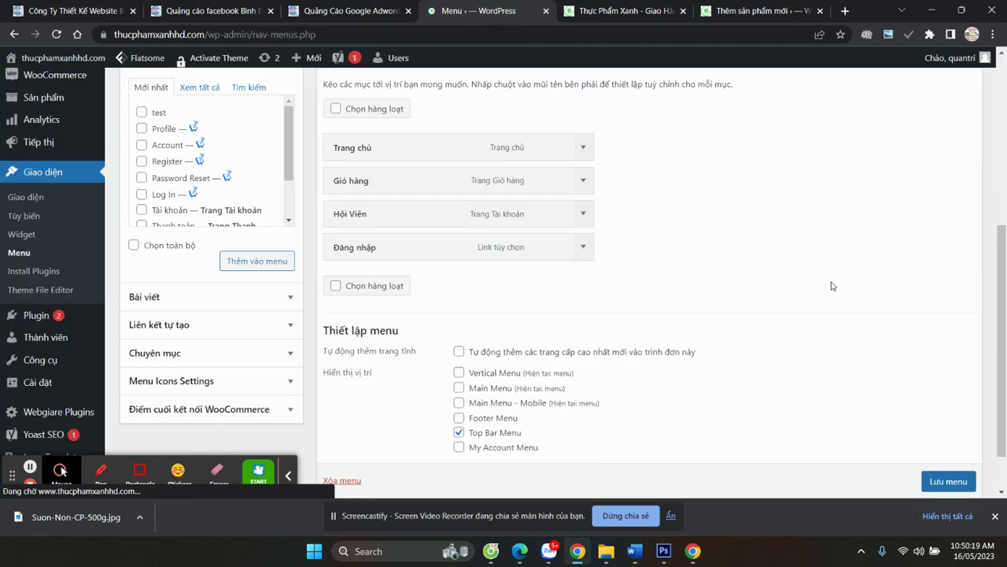
{"action": "scroll", "coordinate": [833, 286], "scroll_direction": "up", "scroll_amount": 4}
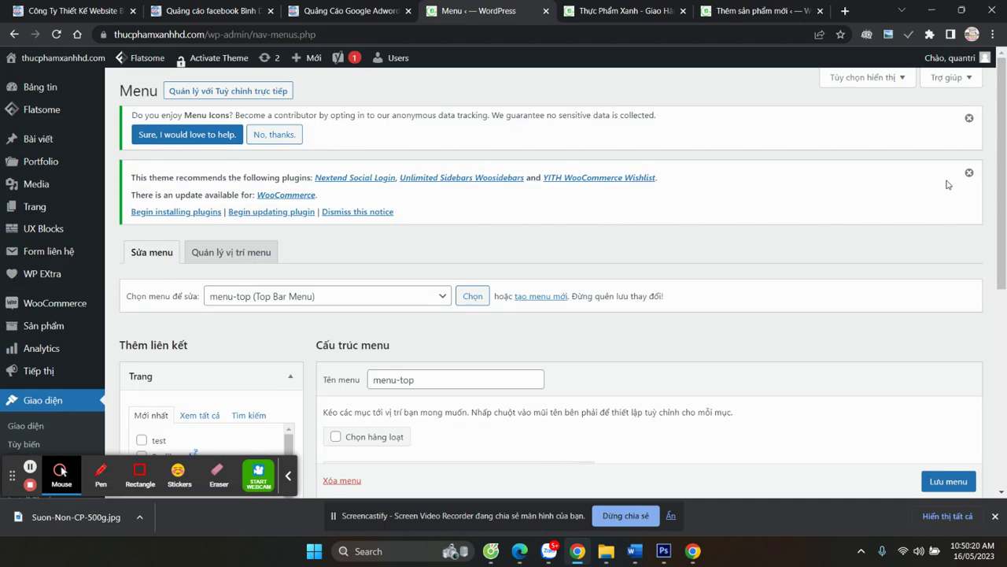
Enable Danh mục sản phẩm in the menu editor's screen elements
{"action": "left_click", "coordinate": [901, 78]}
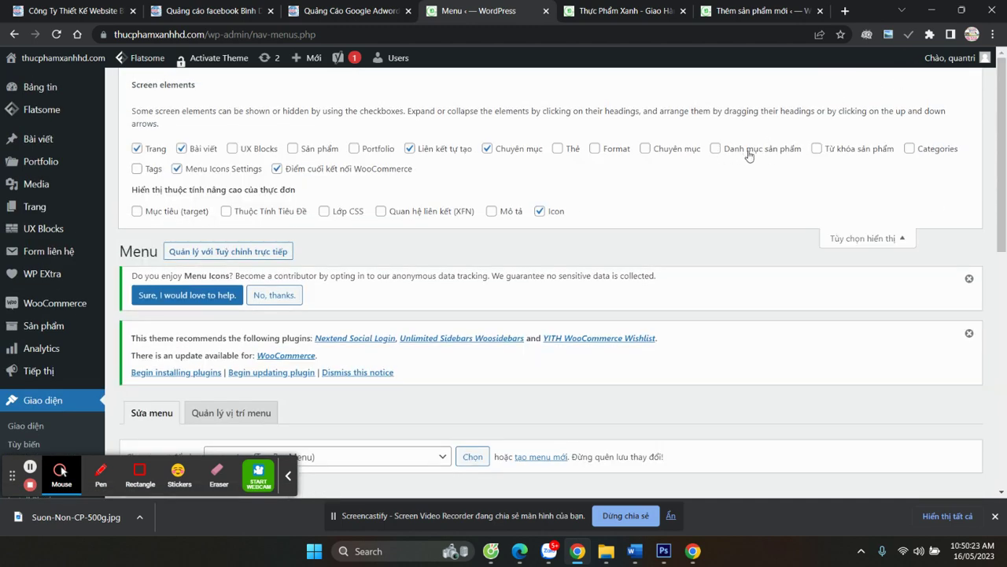
{"action": "scroll", "coordinate": [398, 333], "scroll_direction": "down", "scroll_amount": 7}
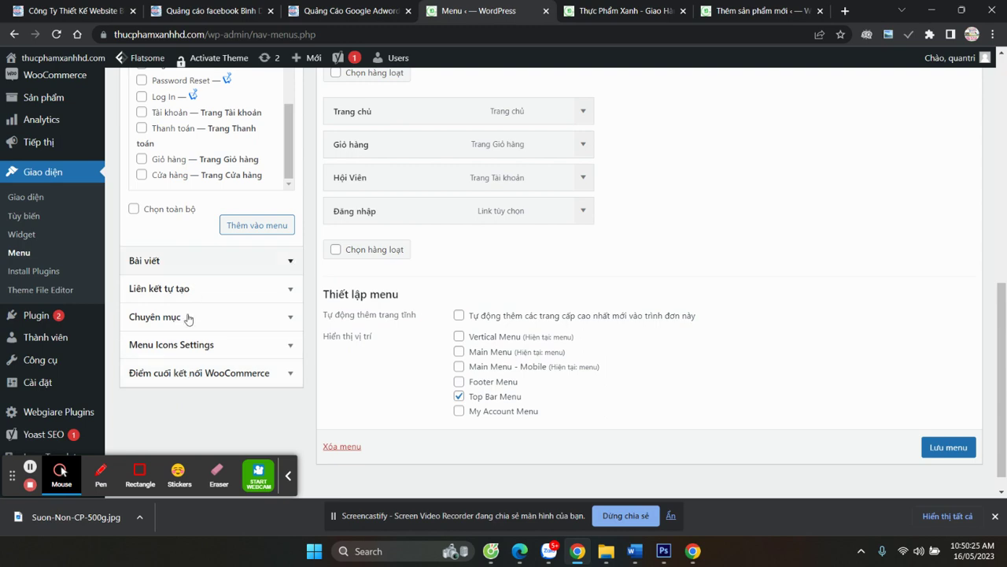
{"action": "scroll", "coordinate": [788, 153], "scroll_direction": "up", "scroll_amount": 7}
{"action": "left_click", "coordinate": [747, 151]}
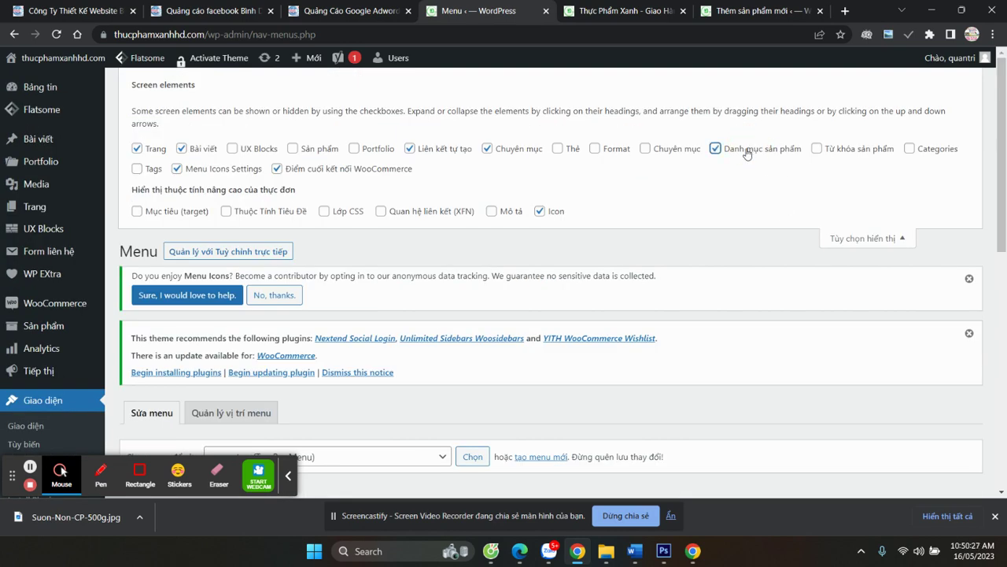
Expand Danh mục sản phẩm among the addable links, list all categories and locate Sản phẩm khác under Thịt Heo CP
{"action": "scroll", "coordinate": [389, 315], "scroll_direction": "down", "scroll_amount": 7}
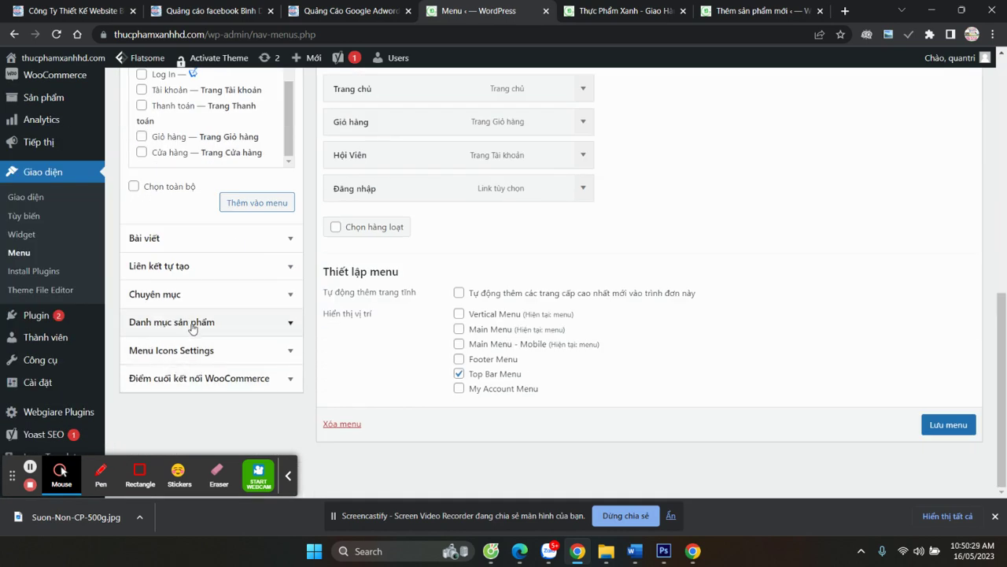
{"action": "left_click", "coordinate": [281, 326]}
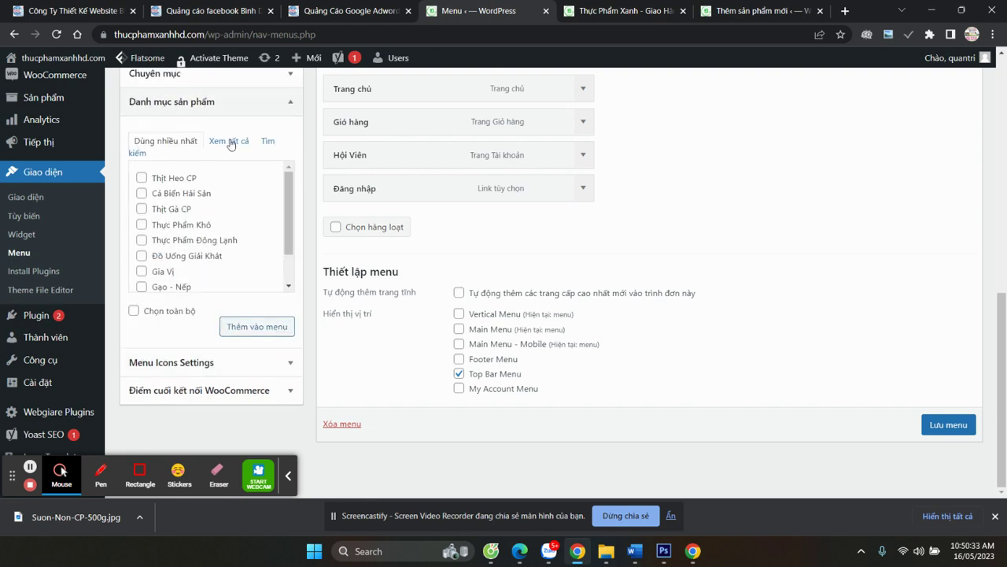
{"action": "left_click", "coordinate": [227, 144]}
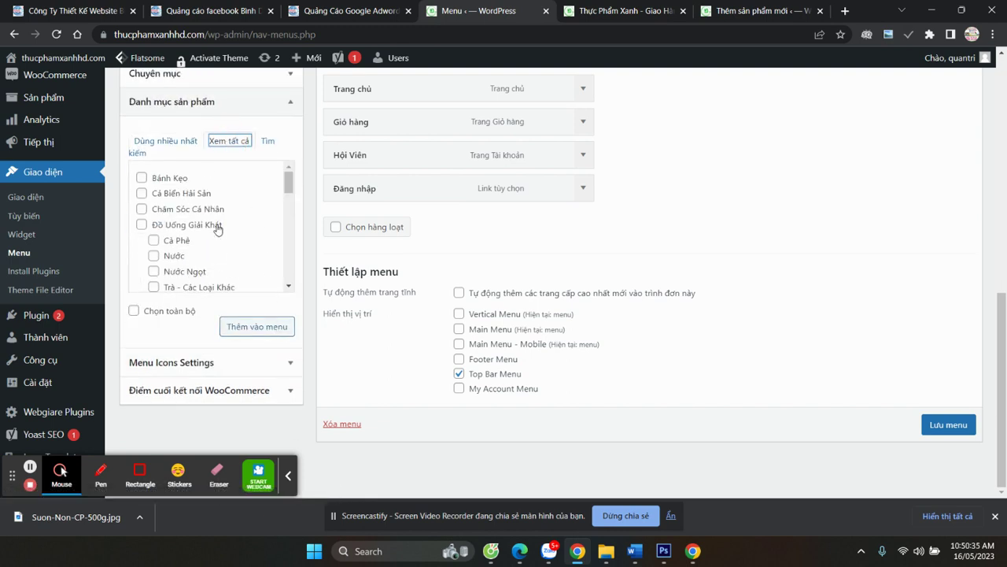
{"action": "scroll", "coordinate": [213, 225], "scroll_direction": "down", "scroll_amount": 4}
{"action": "scroll", "coordinate": [218, 241], "scroll_direction": "up", "scroll_amount": 3}
{"action": "scroll", "coordinate": [218, 240], "scroll_direction": "down", "scroll_amount": 4}
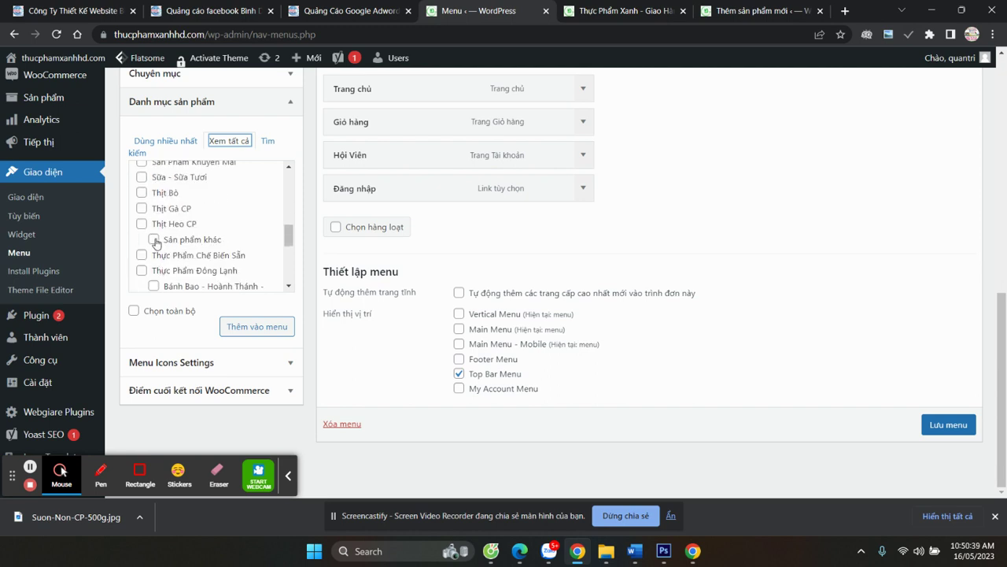
{"action": "scroll", "coordinate": [429, 313], "scroll_direction": "up", "scroll_amount": 2}
{"action": "scroll", "coordinate": [457, 236], "scroll_direction": "up", "scroll_amount": 1}
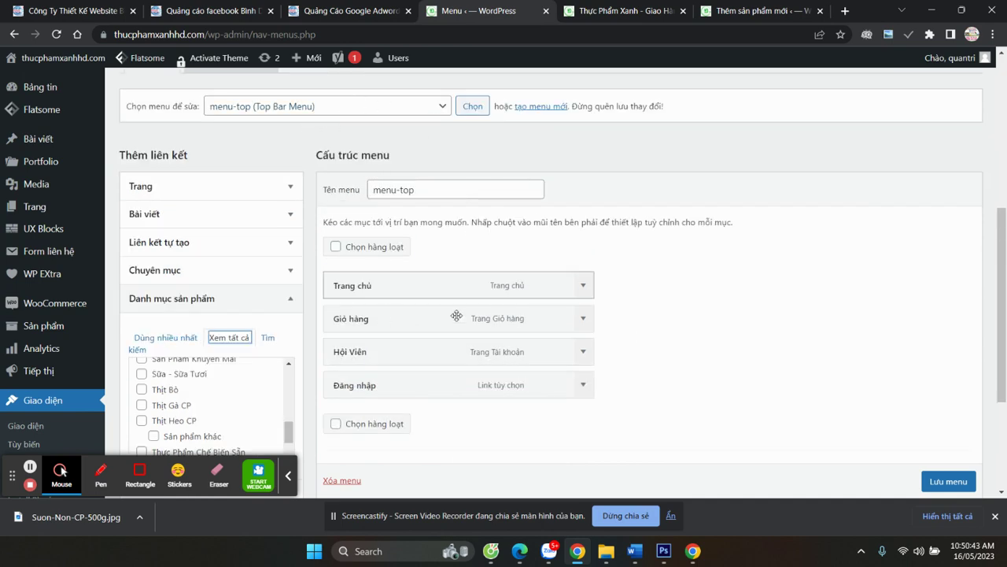
Check the store's Danh mục sản phẩm menu, then load menu (Main Menu, Main Menu - Mobile, Vertical Menu) for editing and review its items
{"action": "left_click", "coordinate": [605, 14]}
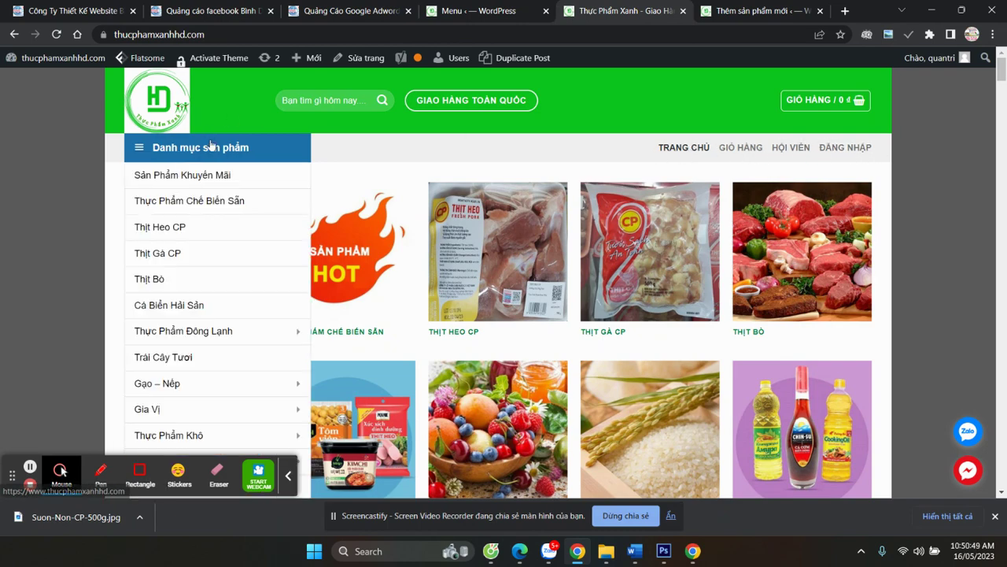
{"action": "left_click", "coordinate": [498, 11]}
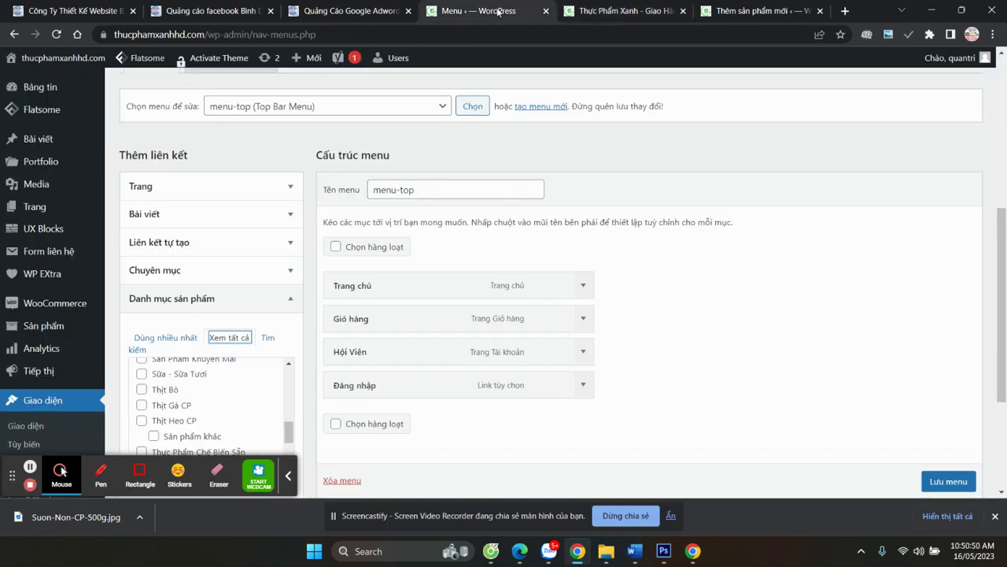
{"action": "left_click", "coordinate": [270, 111]}
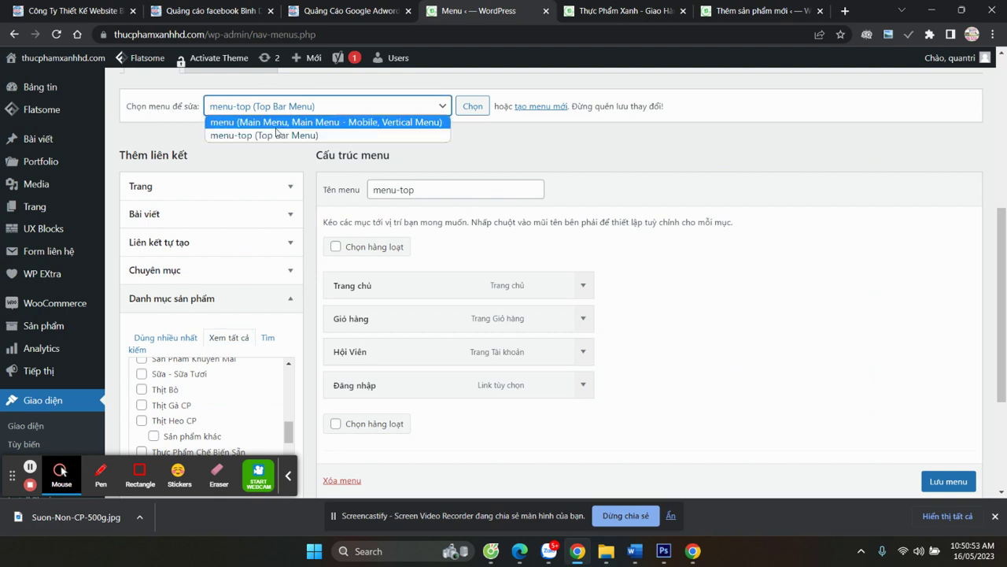
{"action": "left_click", "coordinate": [225, 123]}
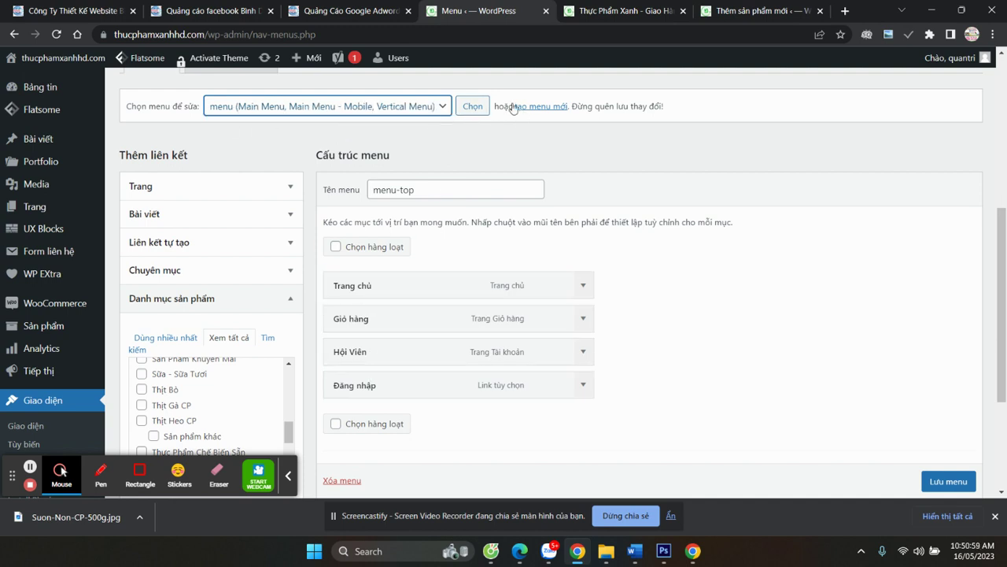
{"action": "left_click", "coordinate": [475, 108]}
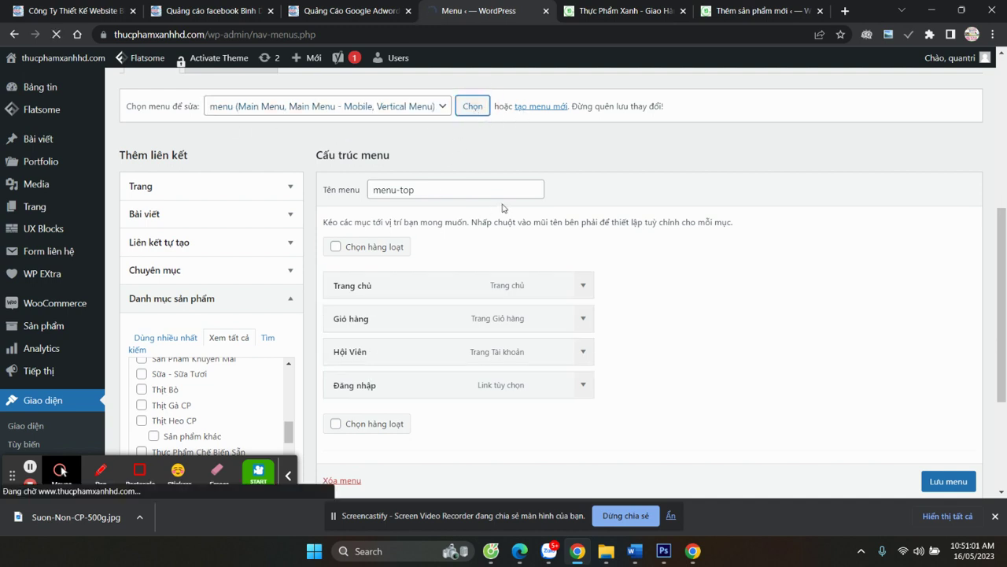
{"action": "scroll", "coordinate": [404, 203], "scroll_direction": "down", "scroll_amount": 5}
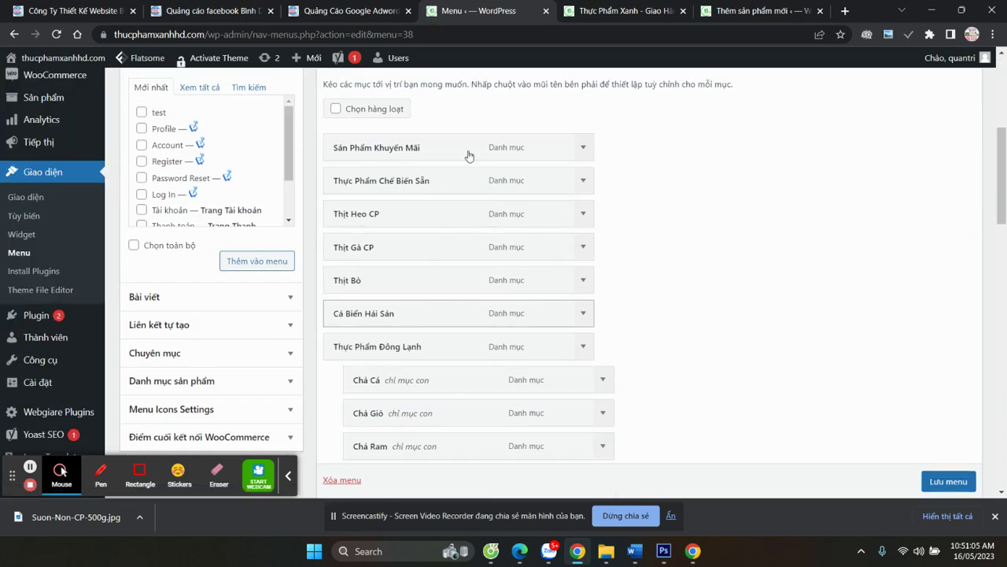
{"action": "scroll", "coordinate": [438, 225], "scroll_direction": "down", "scroll_amount": 8}
{"action": "scroll", "coordinate": [441, 273], "scroll_direction": "up", "scroll_amount": 7}
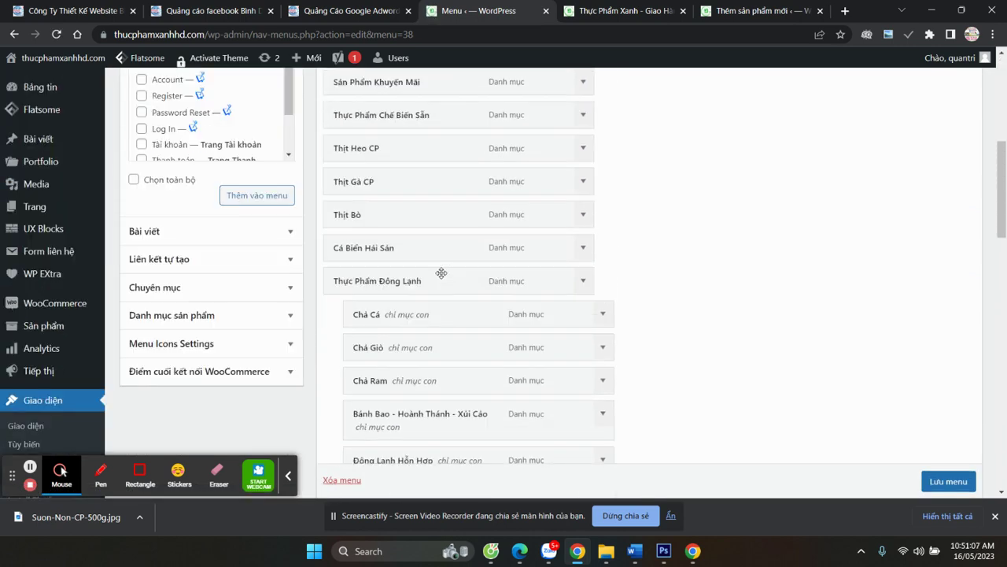
Add the product category Sản phẩm khác from the full category list to the menu
{"action": "left_click", "coordinate": [217, 318]}
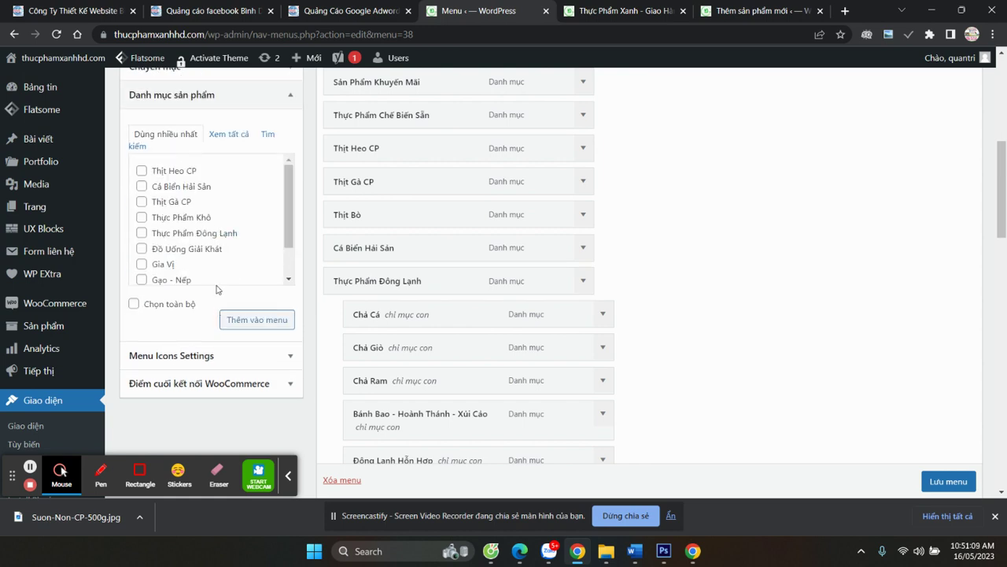
{"action": "left_click", "coordinate": [228, 138]}
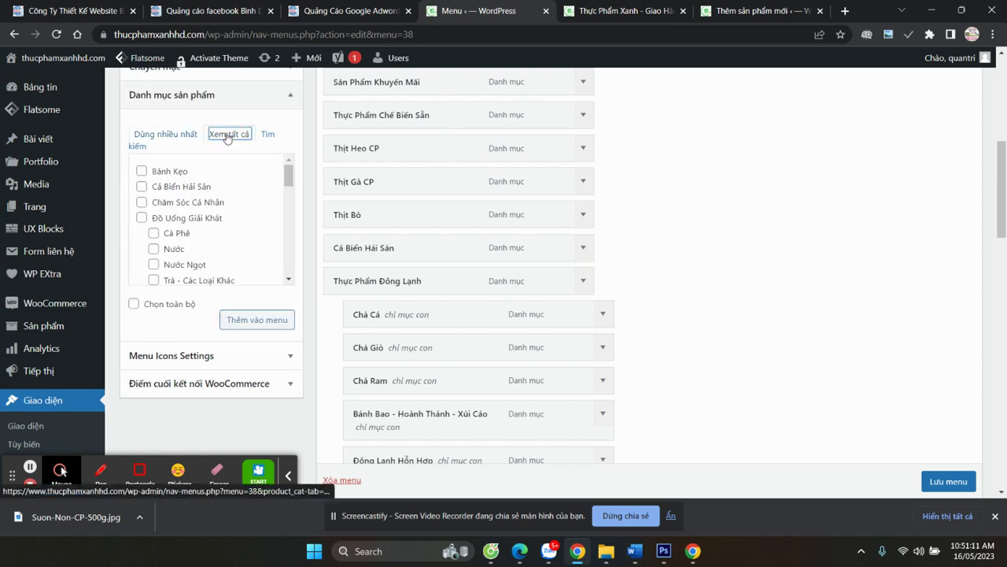
{"action": "scroll", "coordinate": [209, 219], "scroll_direction": "down", "scroll_amount": 3}
{"action": "scroll", "coordinate": [208, 221], "scroll_direction": "down", "scroll_amount": 3}
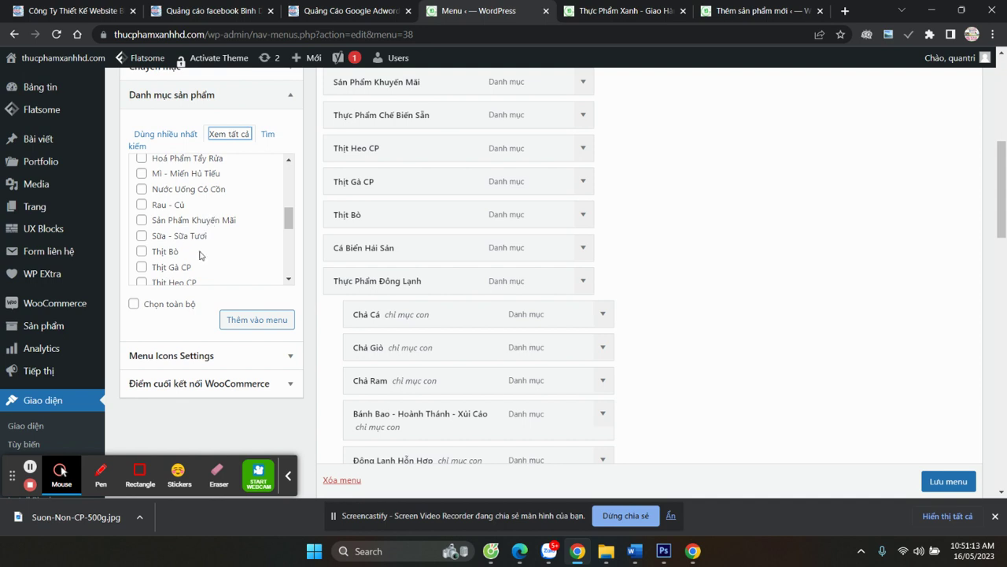
{"action": "scroll", "coordinate": [201, 255], "scroll_direction": "down", "scroll_amount": 3}
{"action": "scroll", "coordinate": [205, 223], "scroll_direction": "up", "scroll_amount": 2}
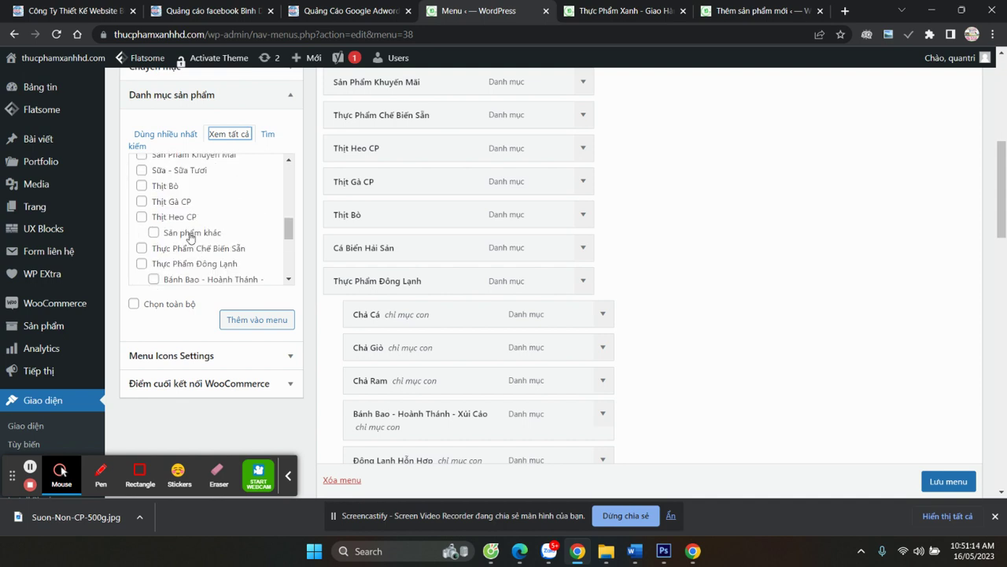
{"action": "left_click", "coordinate": [153, 233]}
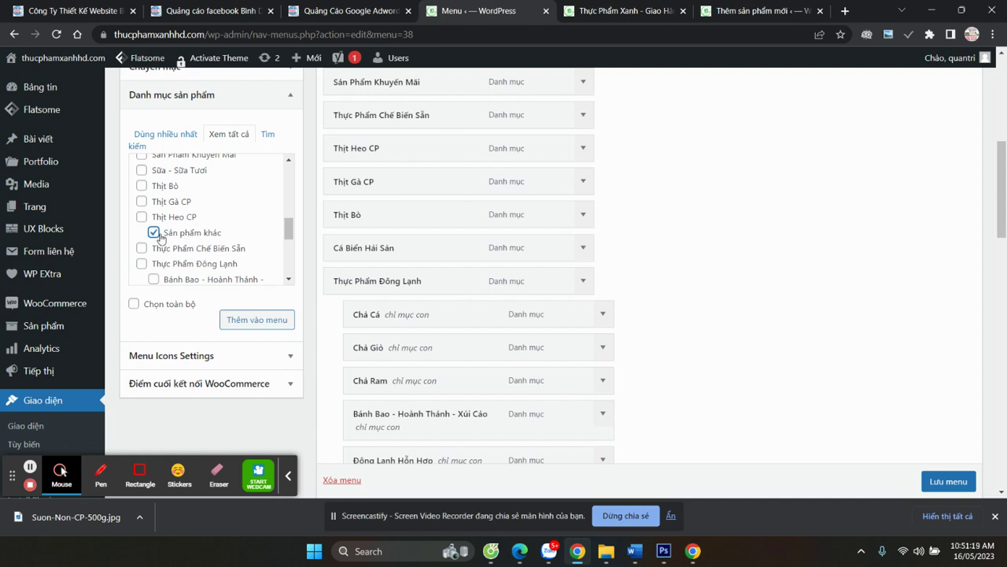
{"action": "left_click", "coordinate": [265, 324]}
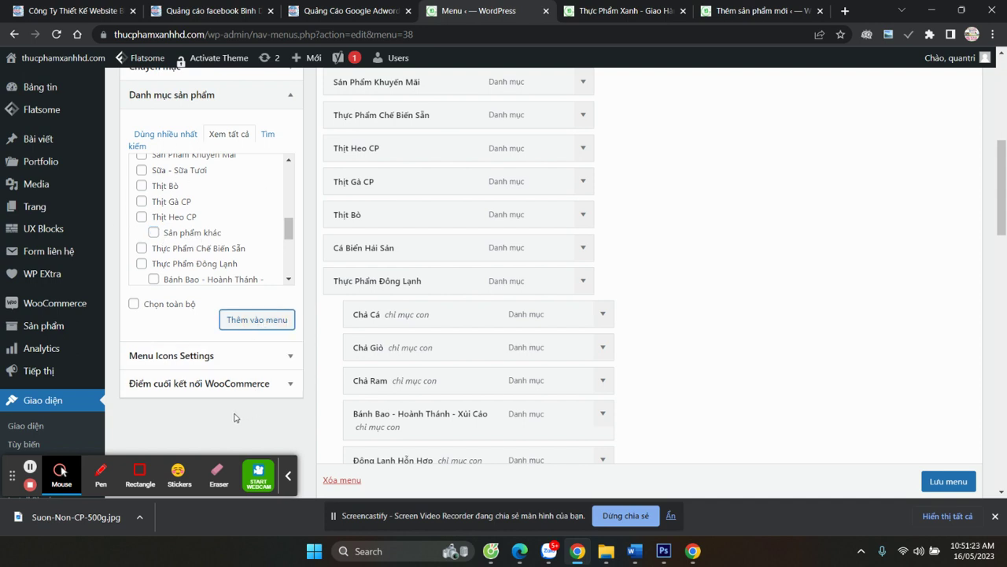
Move Sản phẩm khác from the end of the menu structure to a sub-item of Thịt Heo CP and save the menu
{"action": "scroll", "coordinate": [236, 401], "scroll_direction": "down", "scroll_amount": 10}
{"action": "scroll", "coordinate": [229, 378], "scroll_direction": "down", "scroll_amount": 1}
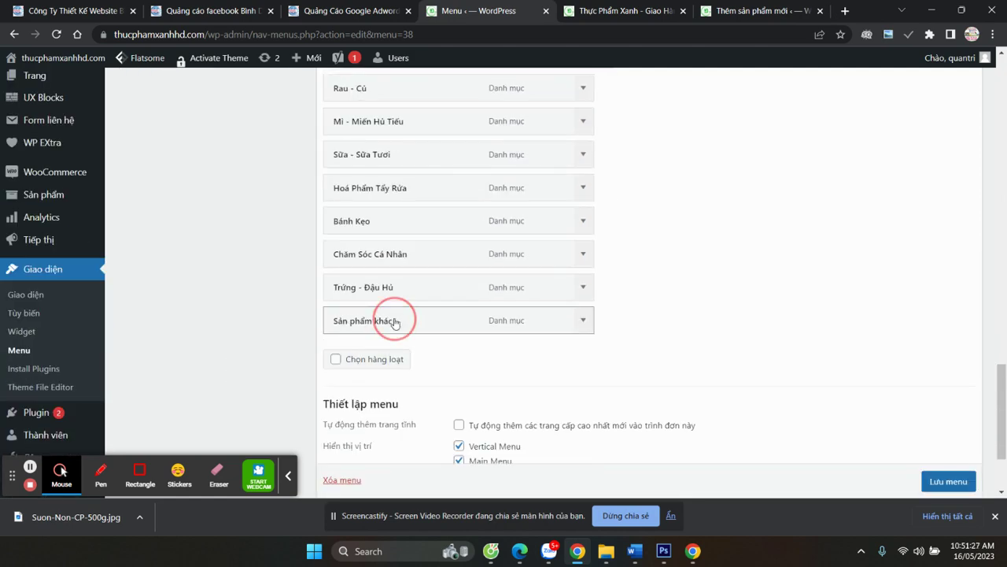
{"action": "left_click_drag", "start_coordinate": [395, 323], "coordinate": [338, 231]}
{"action": "scroll", "coordinate": [461, 349], "scroll_direction": "up", "scroll_amount": 10}
{"action": "scroll", "coordinate": [472, 362], "scroll_direction": "up", "scroll_amount": 4}
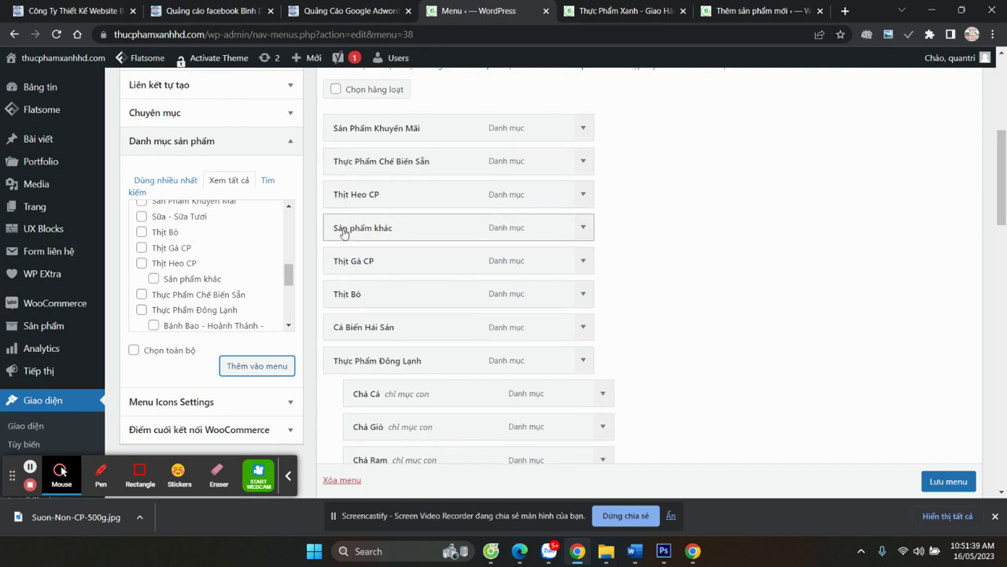
{"action": "mouse_move", "coordinate": [351, 229]}
{"action": "left_mouse_down"}
{"action": "mouse_move", "coordinate": [386, 216]}
{"action": "mouse_move", "coordinate": [383, 226]}
{"action": "mouse_move", "coordinate": [367, 216]}
{"action": "left_mouse_up"}
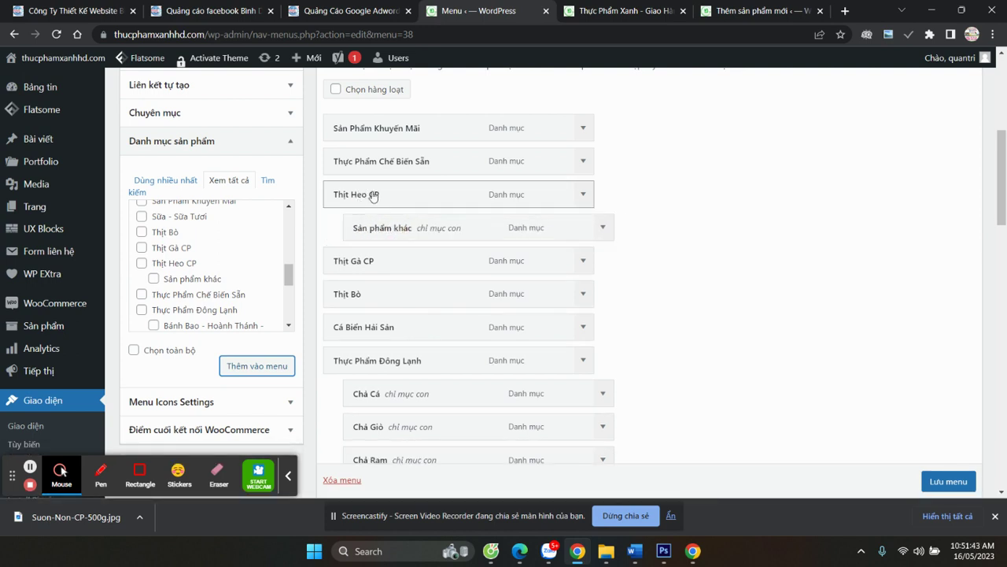
{"action": "scroll", "coordinate": [396, 226], "scroll_direction": "down", "scroll_amount": 2}
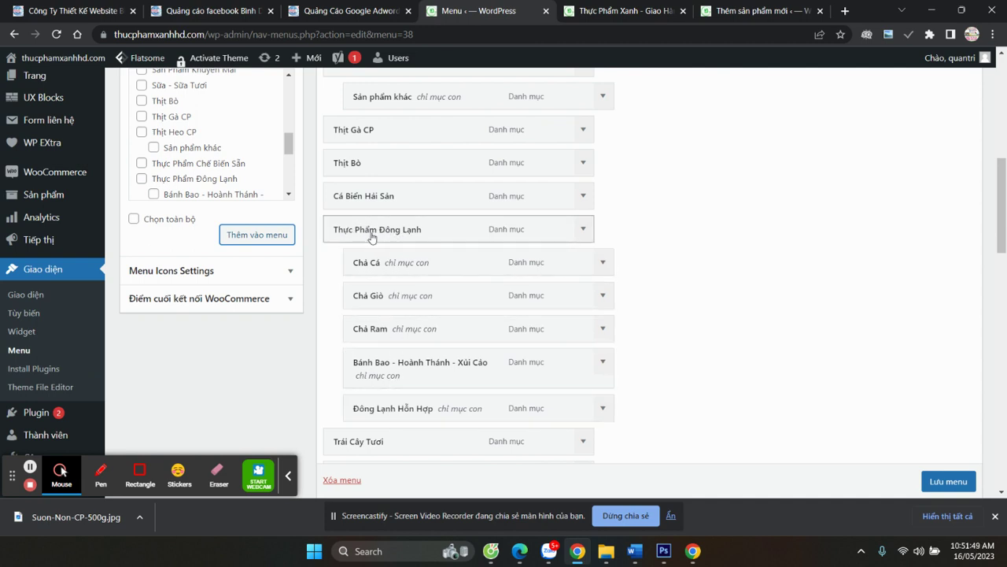
{"action": "scroll", "coordinate": [372, 238], "scroll_direction": "up", "scroll_amount": 3}
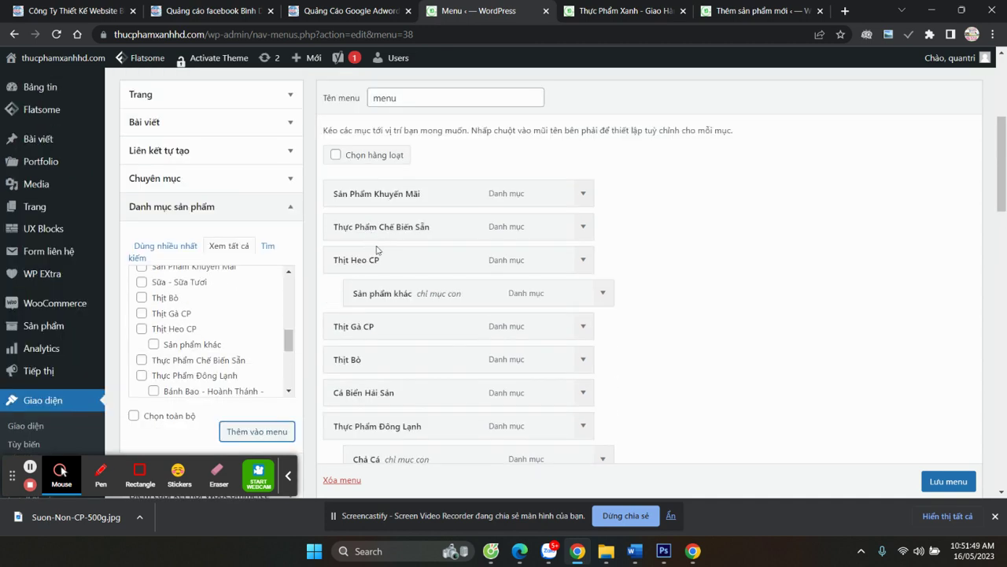
{"action": "left_click", "coordinate": [949, 482]}
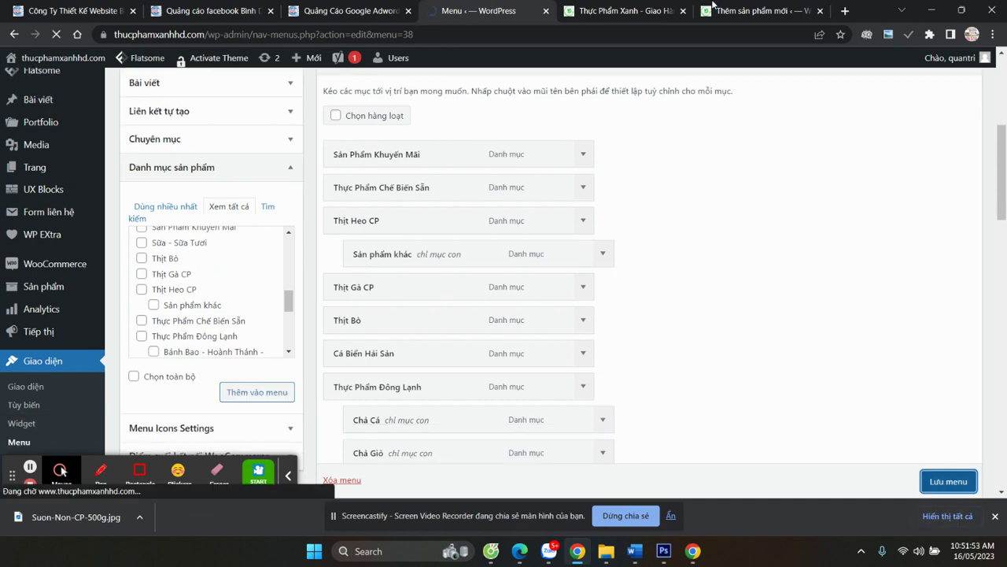
Close the add-product tab, reload the store home page and check its Danh mục sản phẩm menu for the new subcategory
{"action": "left_click", "coordinate": [638, 9]}
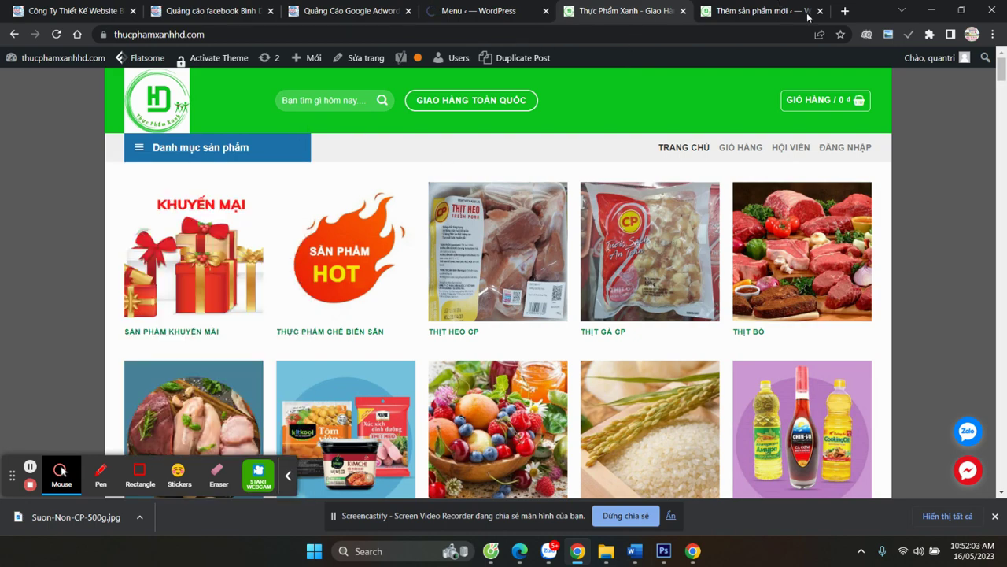
{"action": "left_click", "coordinate": [775, 11]}
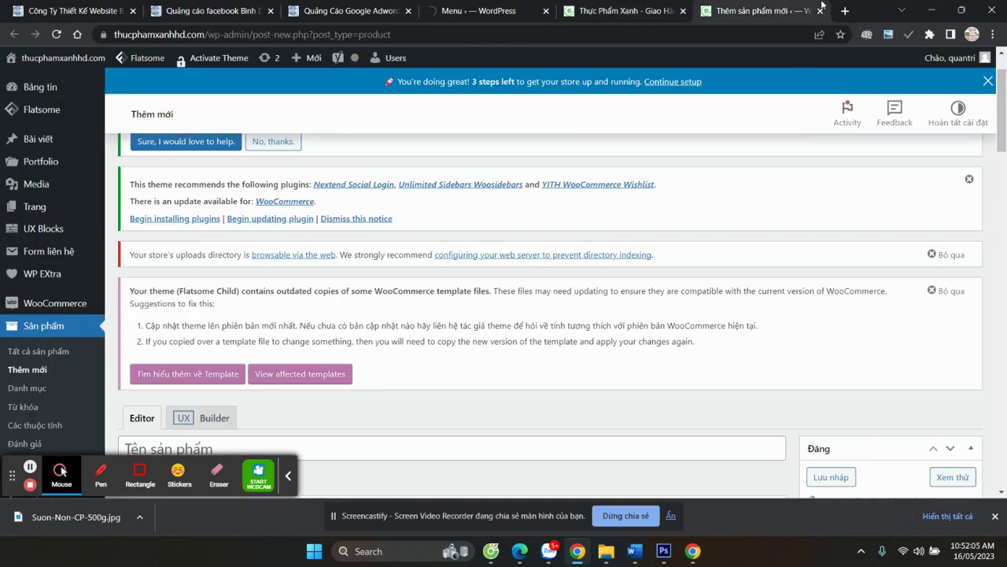
{"action": "left_click", "coordinate": [821, 11]}
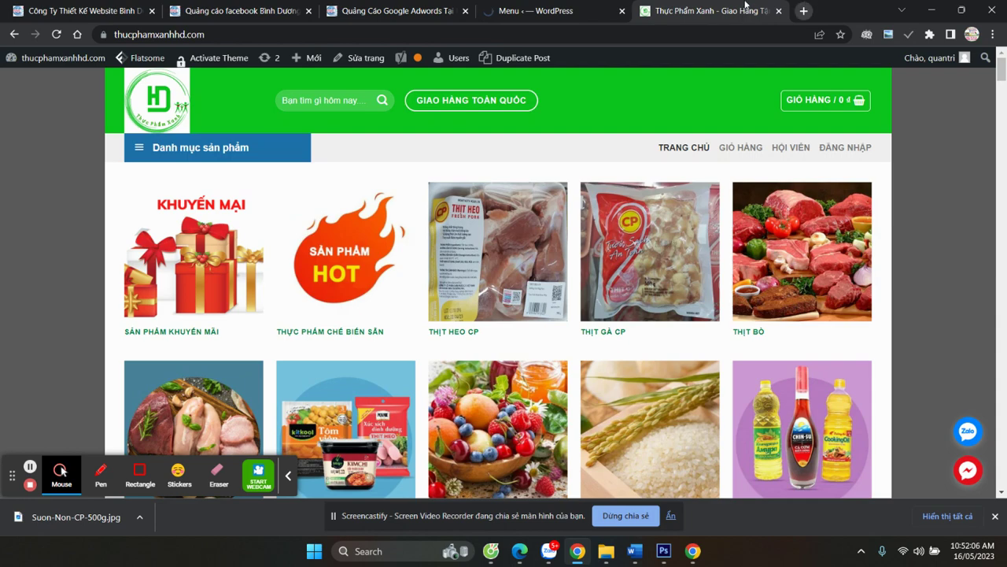
{"action": "left_click", "coordinate": [171, 97]}
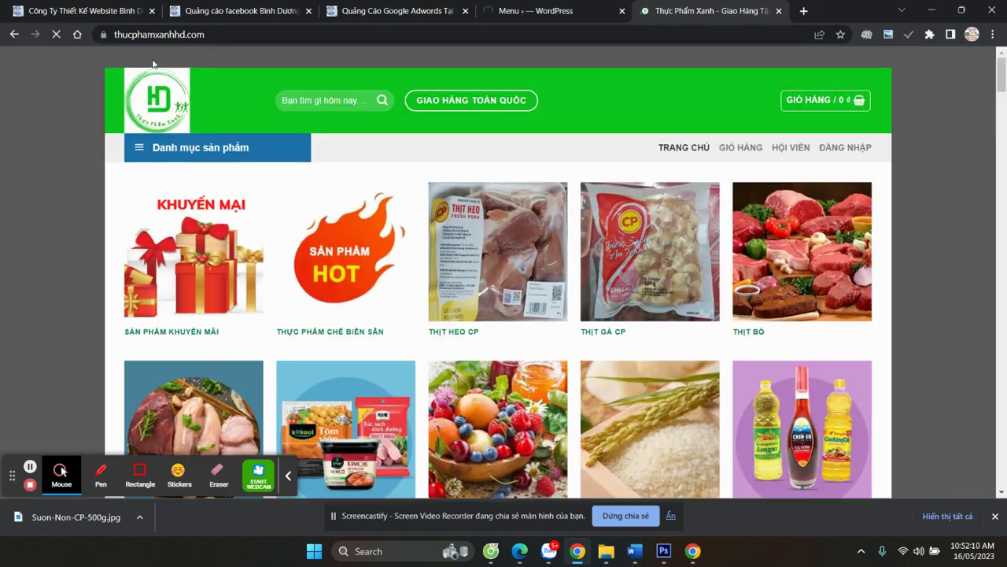
{"action": "mouse_move", "coordinate": [178, 155]}
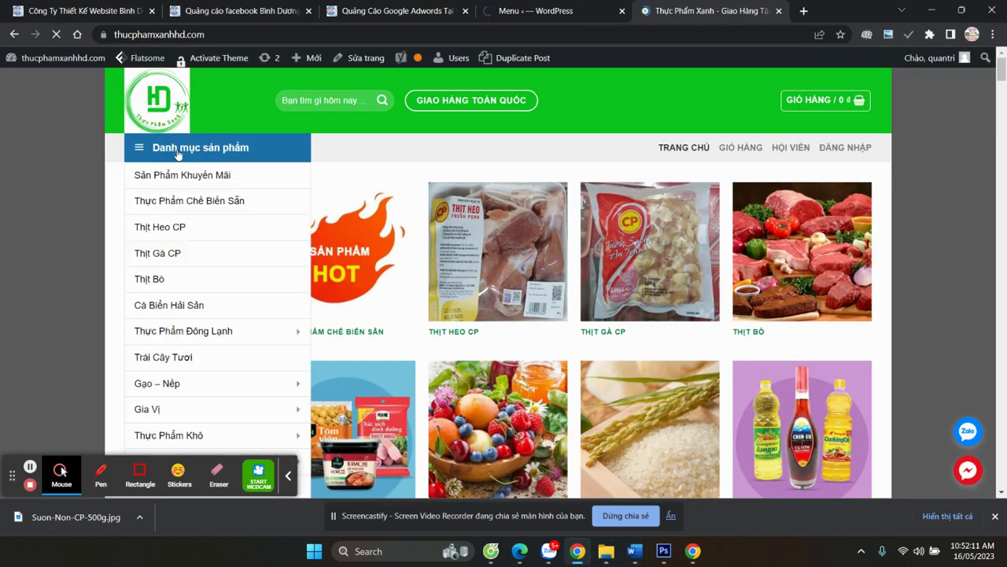
Return to the menu editor and look over the menu structure and its display locations
{"action": "left_click", "coordinate": [543, 11]}
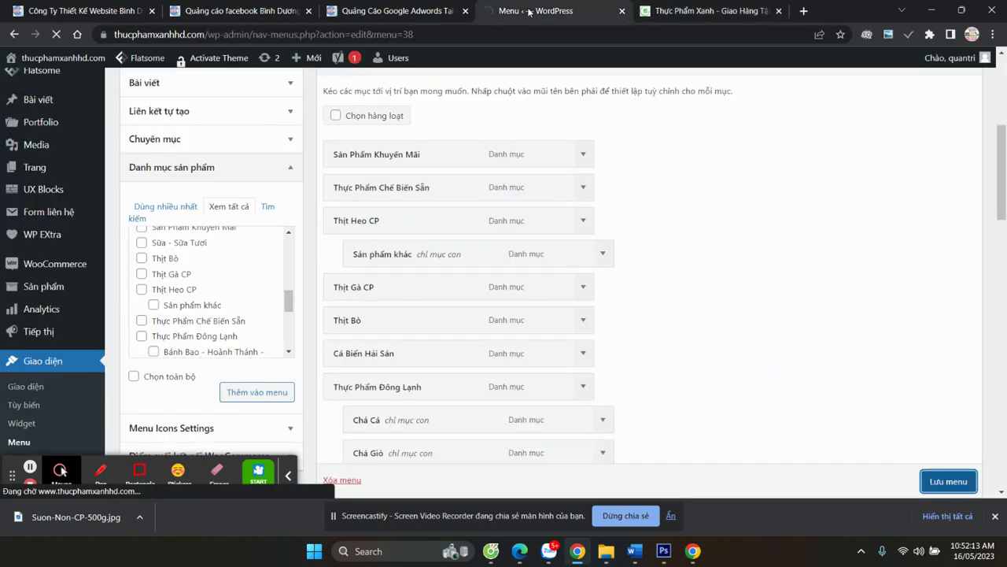
{"action": "scroll", "coordinate": [705, 289], "scroll_direction": "down", "scroll_amount": 5}
{"action": "scroll", "coordinate": [704, 289], "scroll_direction": "down", "scroll_amount": 10}
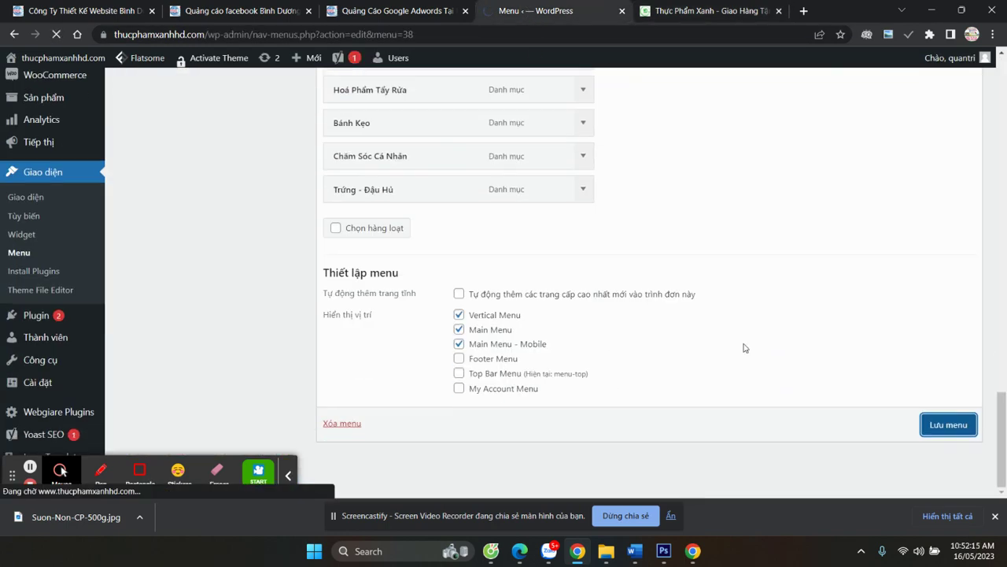
{"action": "scroll", "coordinate": [744, 347], "scroll_direction": "up", "scroll_amount": 15}
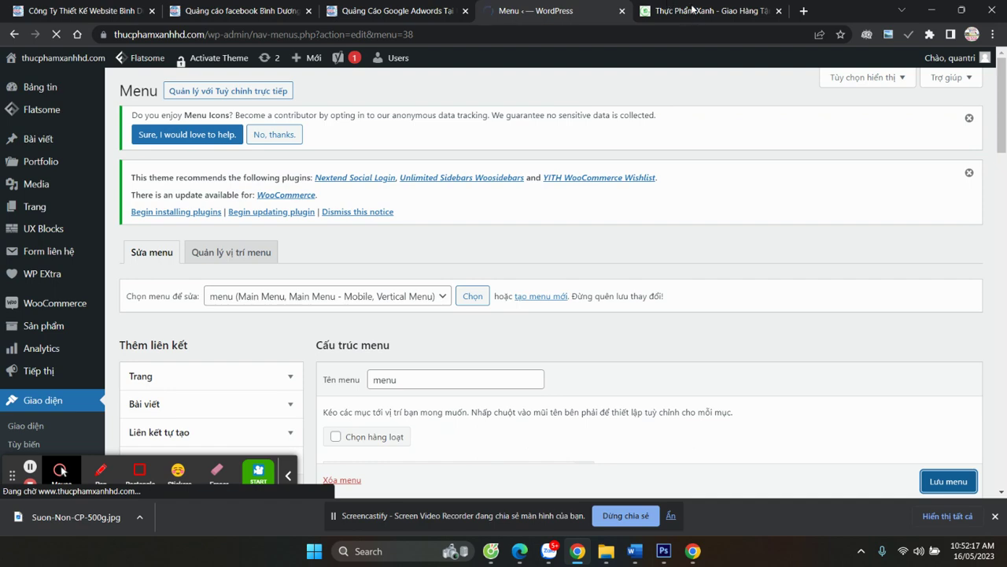
Reload the store home page to recheck Thịt Heo CP in the category menu, then check the save status in the menu editor
{"action": "left_click", "coordinate": [692, 10]}
{"action": "left_click", "coordinate": [171, 92]}
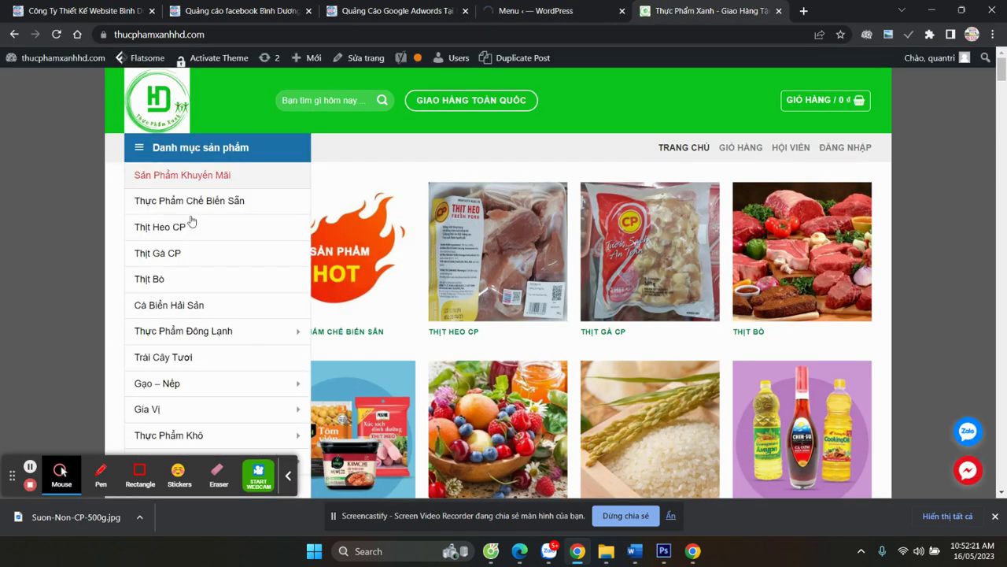
{"action": "left_click", "coordinate": [542, 10]}
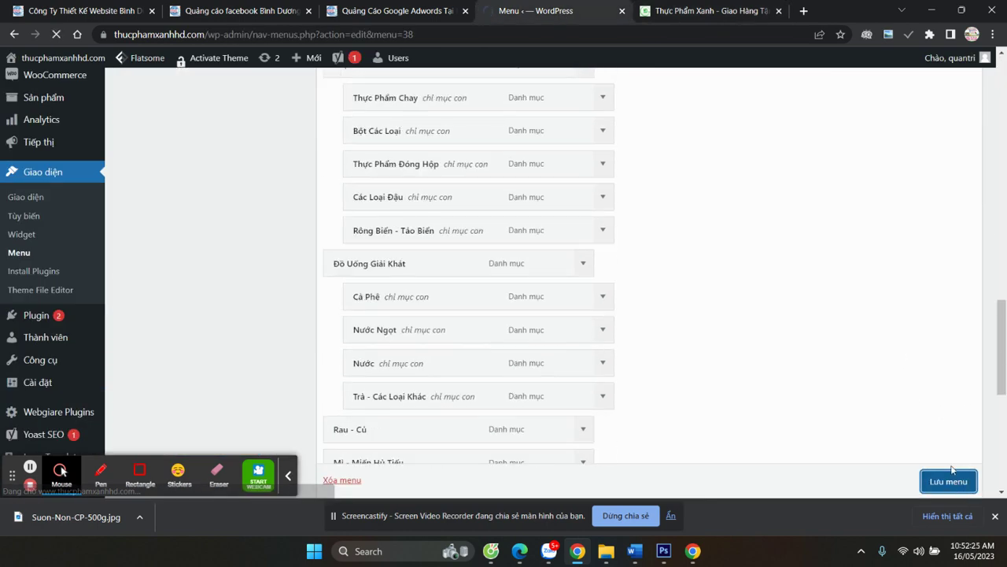
{"action": "scroll", "coordinate": [939, 417], "scroll_direction": "down", "scroll_amount": 3}
{"action": "scroll", "coordinate": [927, 396], "scroll_direction": "up", "scroll_amount": 13}
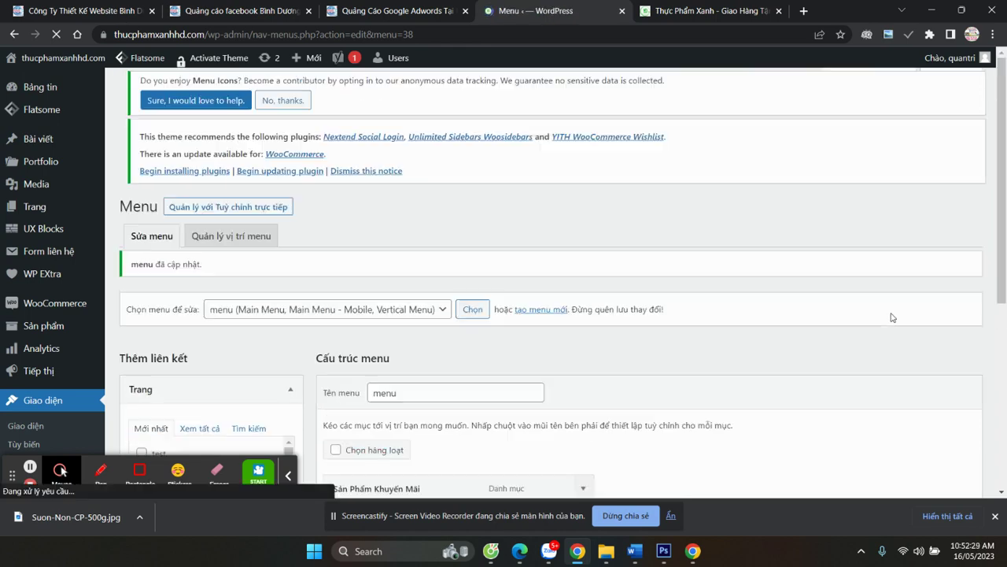
Reload the store home page and check the Thịt Heo CP submenu in Danh mục sản phẩm for Sản phẩm khác
{"action": "left_click", "coordinate": [668, 8]}
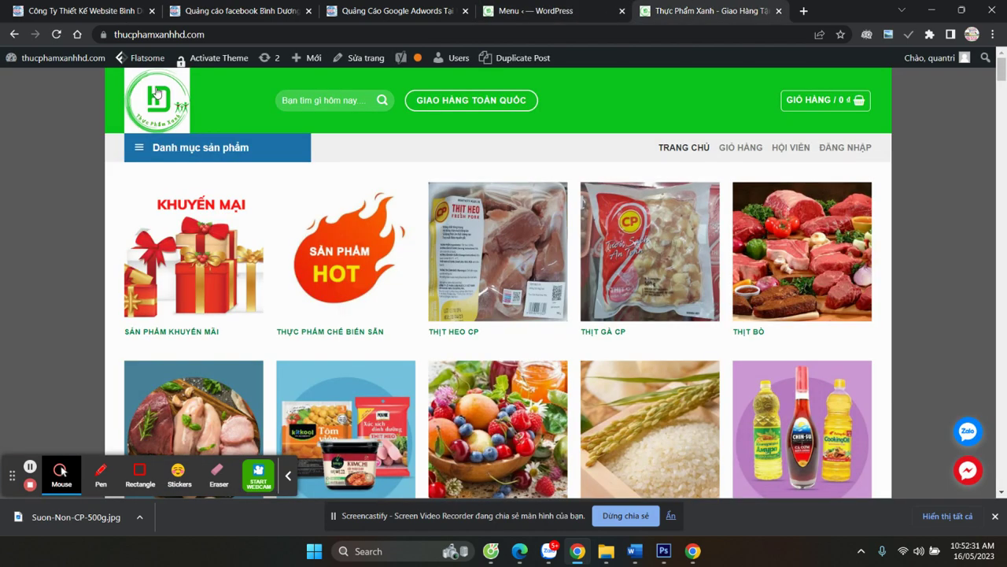
{"action": "left_click", "coordinate": [158, 111]}
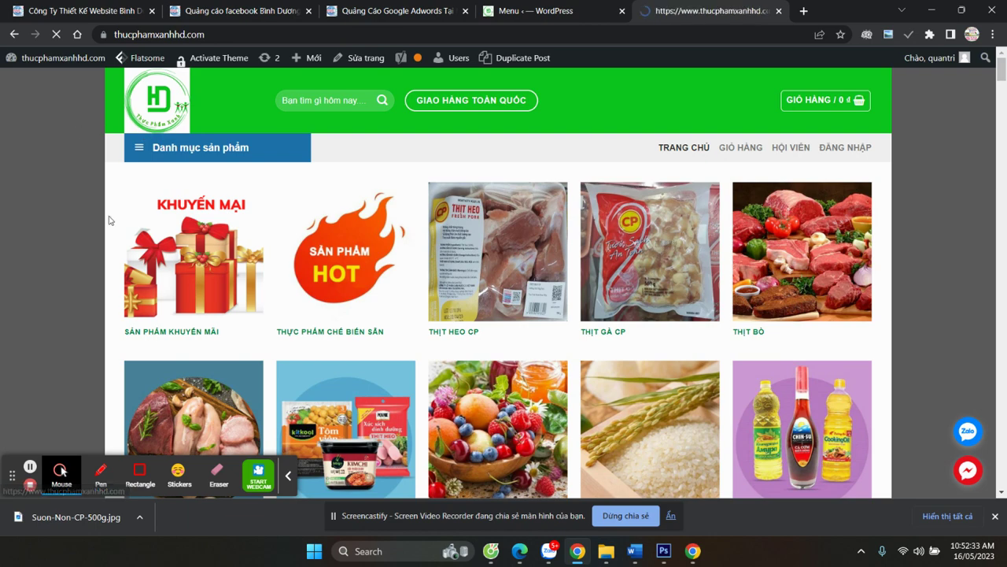
{"action": "mouse_move", "coordinate": [139, 147]}
{"action": "mouse_move", "coordinate": [193, 232]}
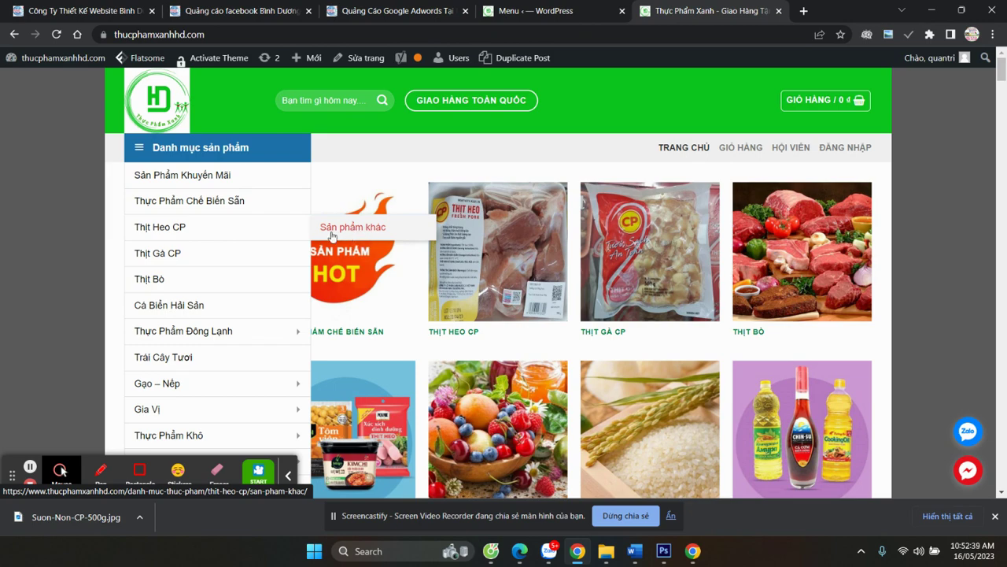
Open the product categories list from the WordPress admin and delete the subcategory Sản phẩm khác under Thịt Heo CP
{"action": "left_click", "coordinate": [517, 16]}
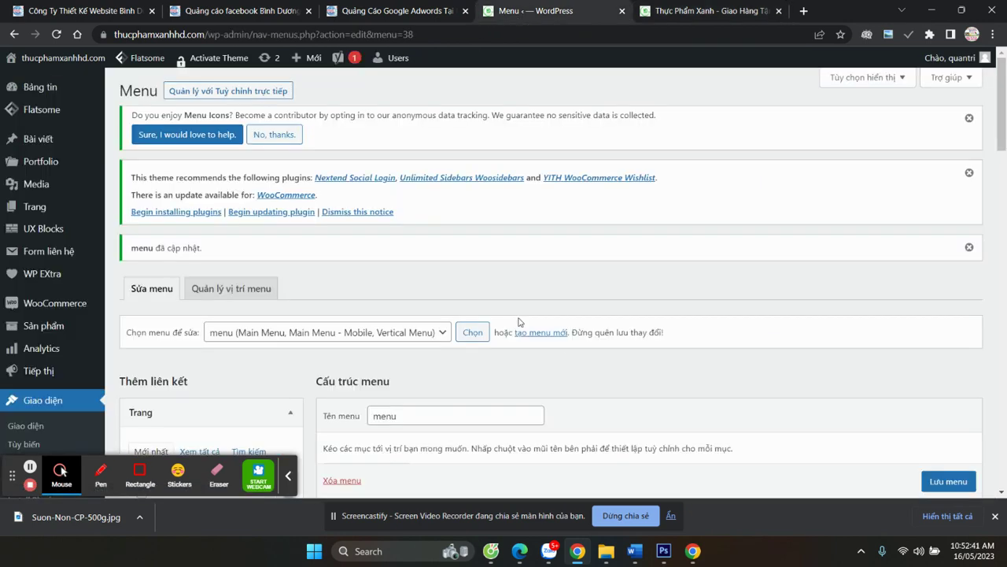
{"action": "scroll", "coordinate": [787, 315], "scroll_direction": "down", "scroll_amount": 3}
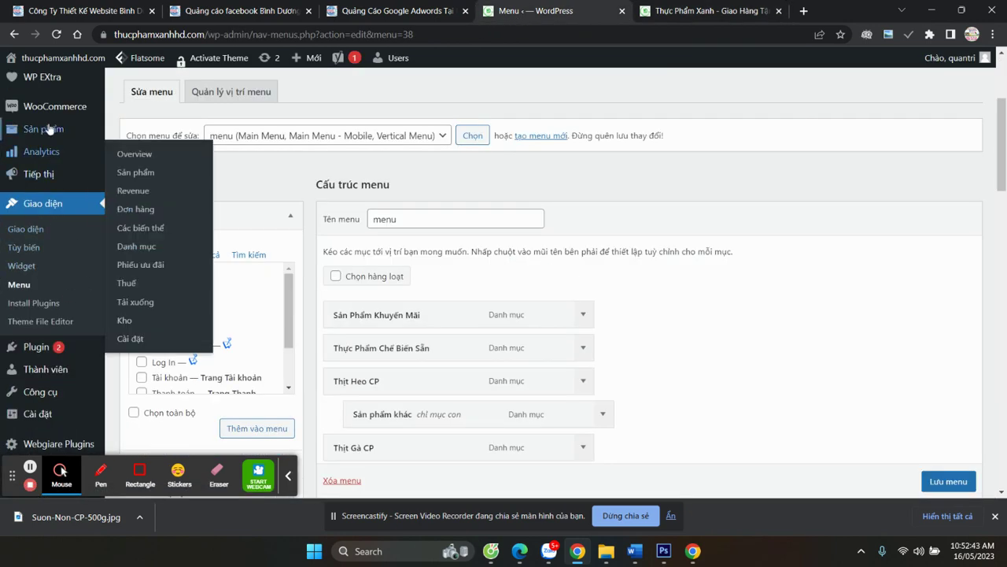
{"action": "mouse_move", "coordinate": [47, 129]}
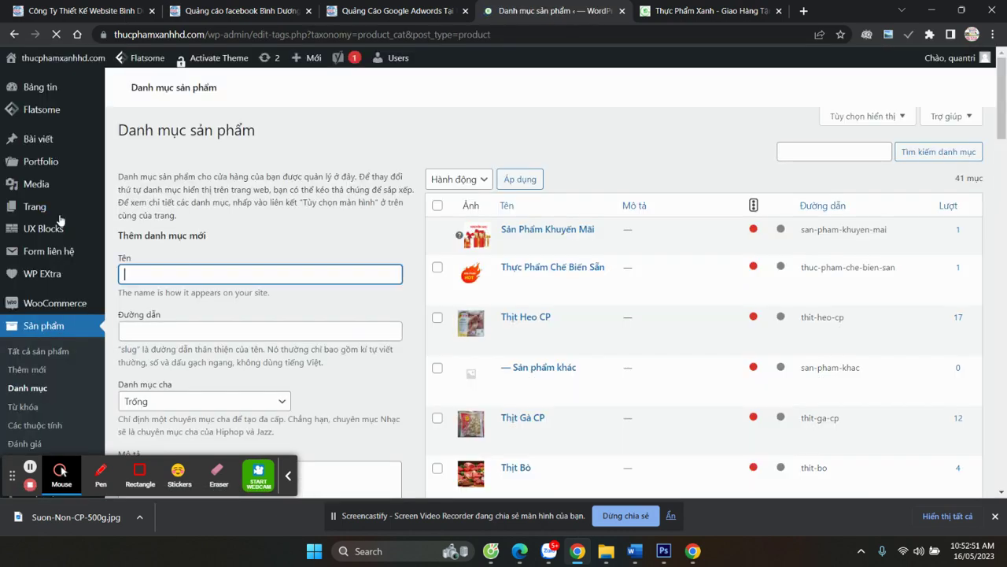
{"action": "scroll", "coordinate": [531, 263], "scroll_direction": "down", "scroll_amount": 6}
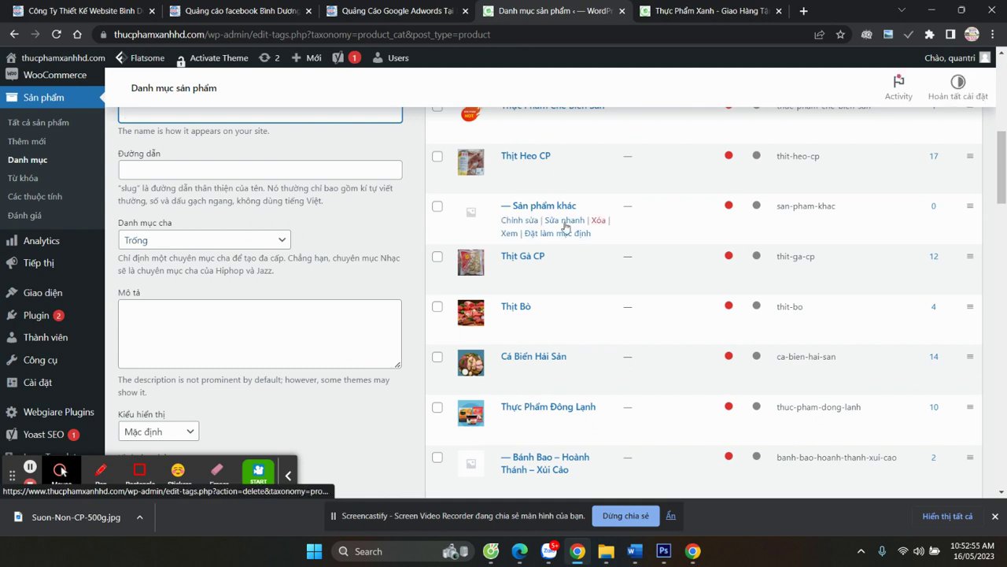
{"action": "scroll", "coordinate": [610, 276], "scroll_direction": "up", "scroll_amount": 1}
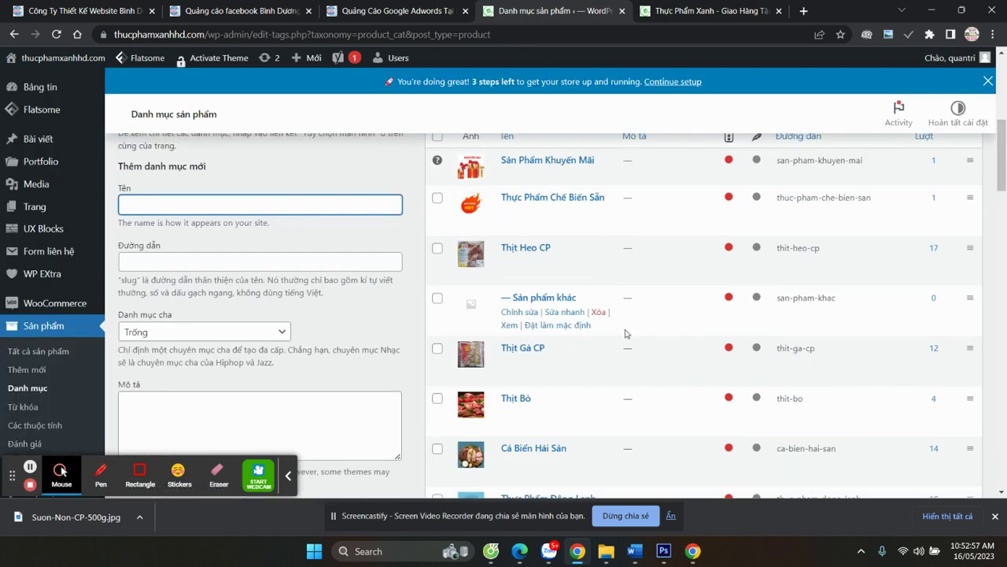
{"action": "left_click", "coordinate": [599, 313]}
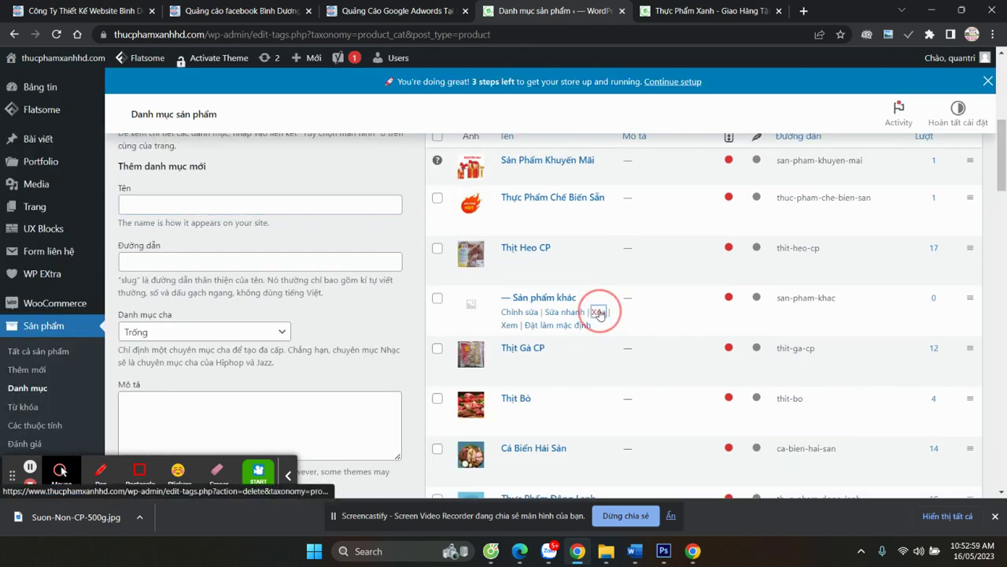
{"action": "left_click", "coordinate": [570, 135]}
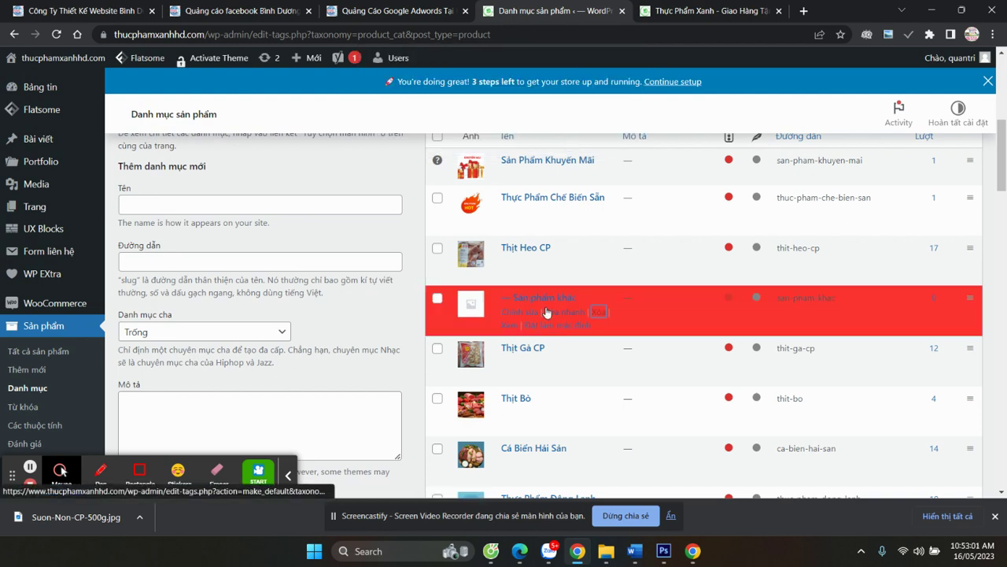
Reload the store home page to check the category menu after the deletion, and look over the category image grid
{"action": "left_click", "coordinate": [730, 11]}
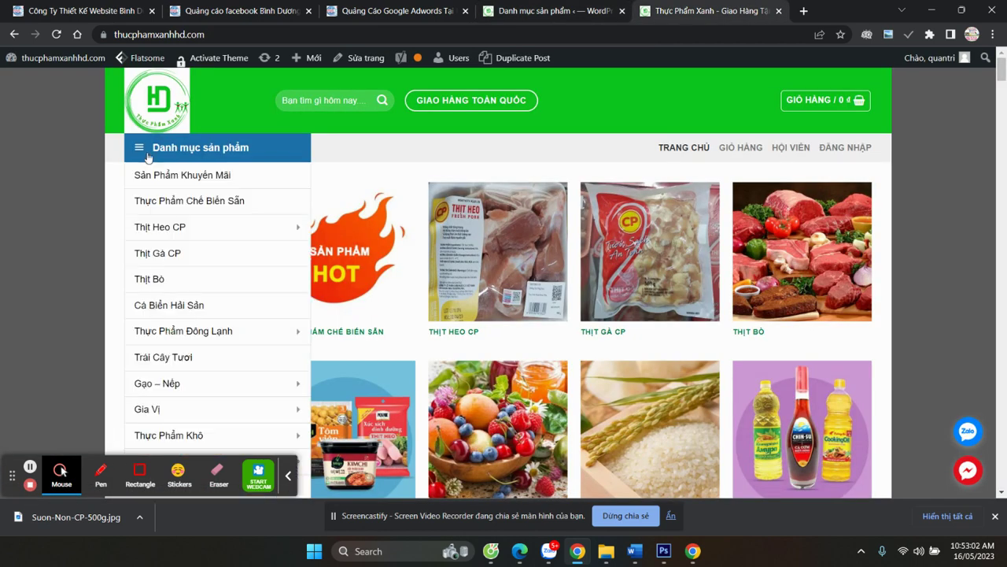
{"action": "left_click", "coordinate": [172, 96]}
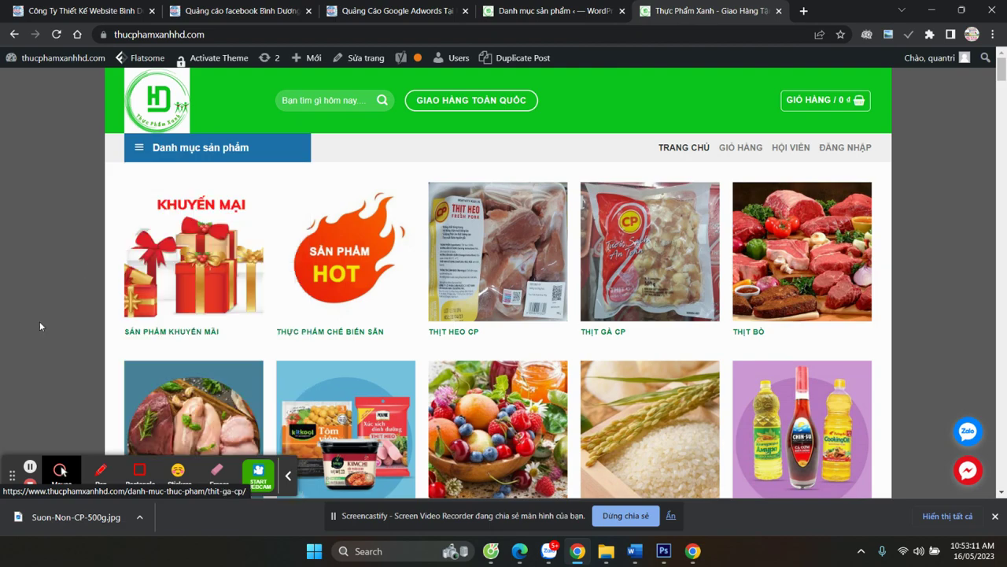
{"action": "scroll", "coordinate": [667, 283], "scroll_direction": "down", "scroll_amount": 10}
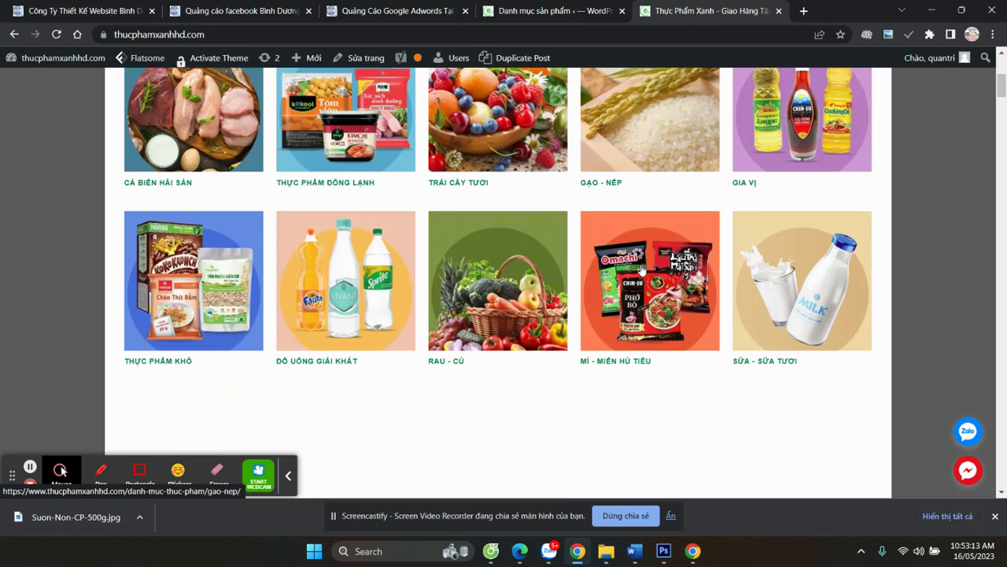
{"action": "scroll", "coordinate": [647, 344], "scroll_direction": "up", "scroll_amount": 10}
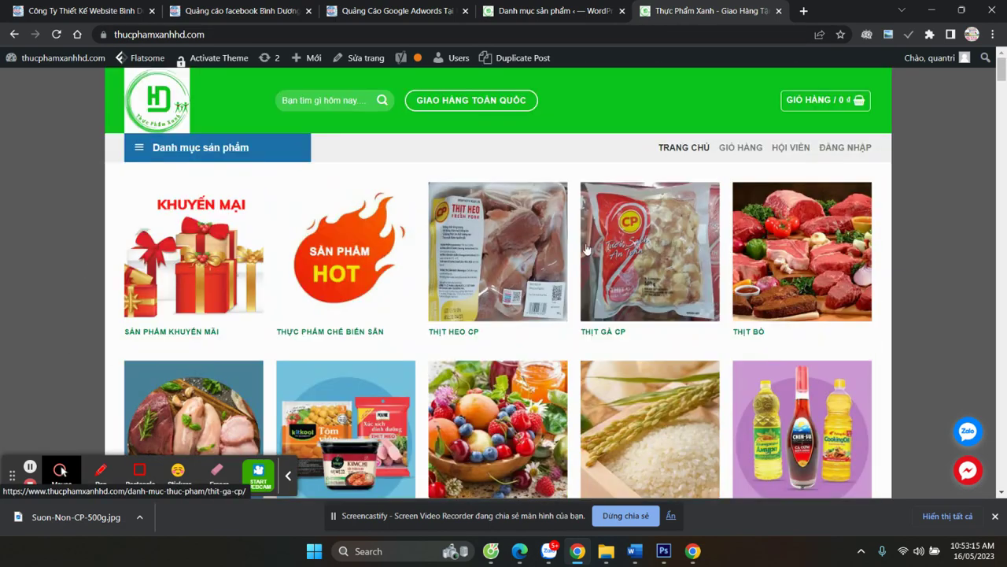
Return to the product categories list and review the categories and subcategories along with their thumbnails
{"action": "left_click", "coordinate": [555, 11]}
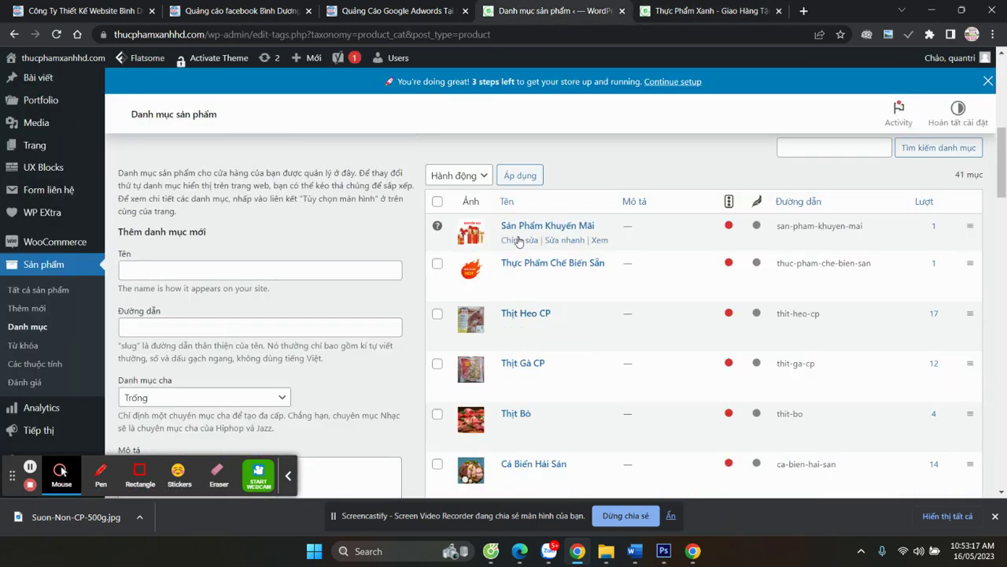
{"action": "scroll", "coordinate": [479, 317], "scroll_direction": "down", "scroll_amount": 10}
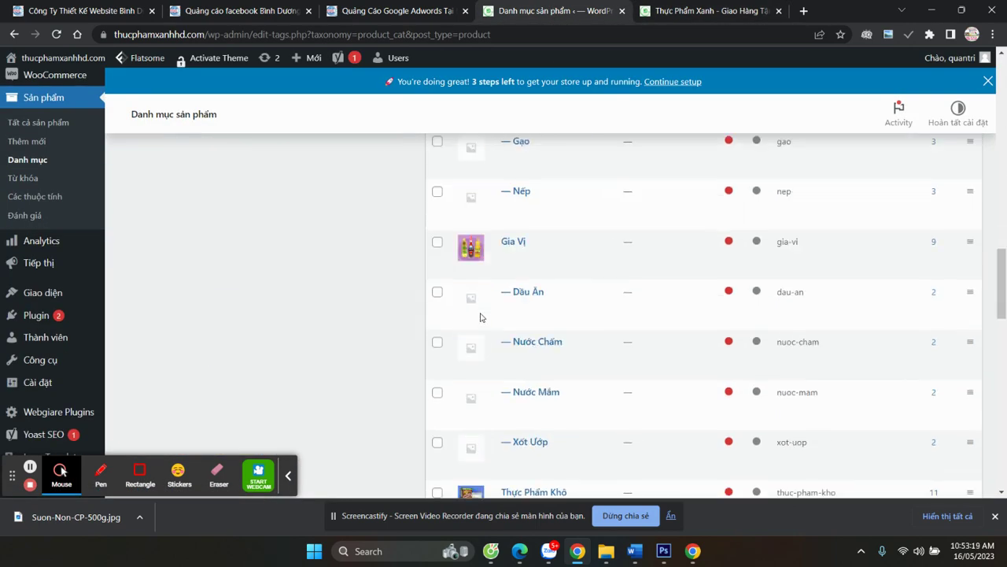
{"action": "scroll", "coordinate": [488, 322], "scroll_direction": "down", "scroll_amount": 10}
{"action": "scroll", "coordinate": [491, 321], "scroll_direction": "up", "scroll_amount": 15}
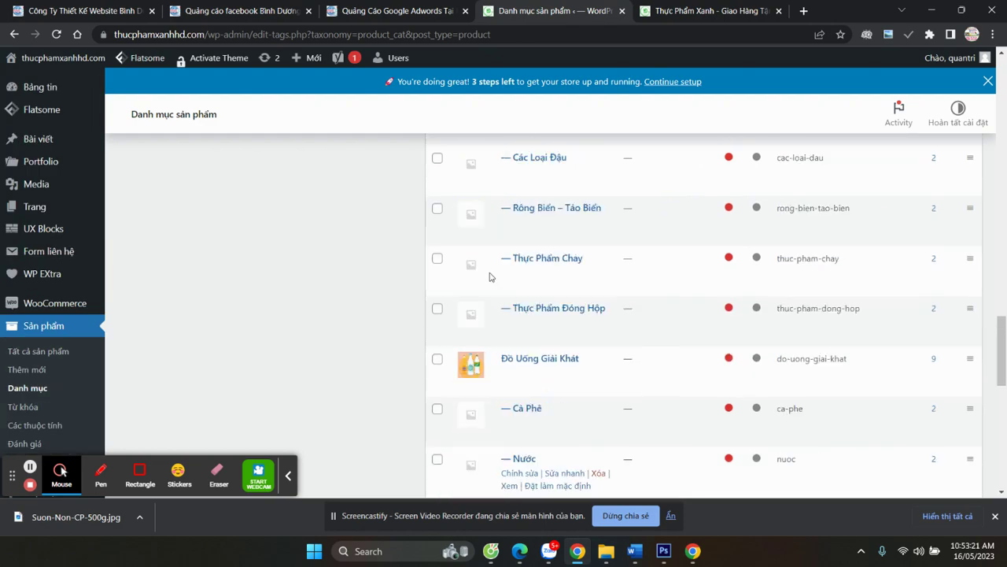
{"action": "scroll", "coordinate": [560, 313], "scroll_direction": "up", "scroll_amount": 10}
{"action": "scroll", "coordinate": [568, 197], "scroll_direction": "down", "scroll_amount": 5}
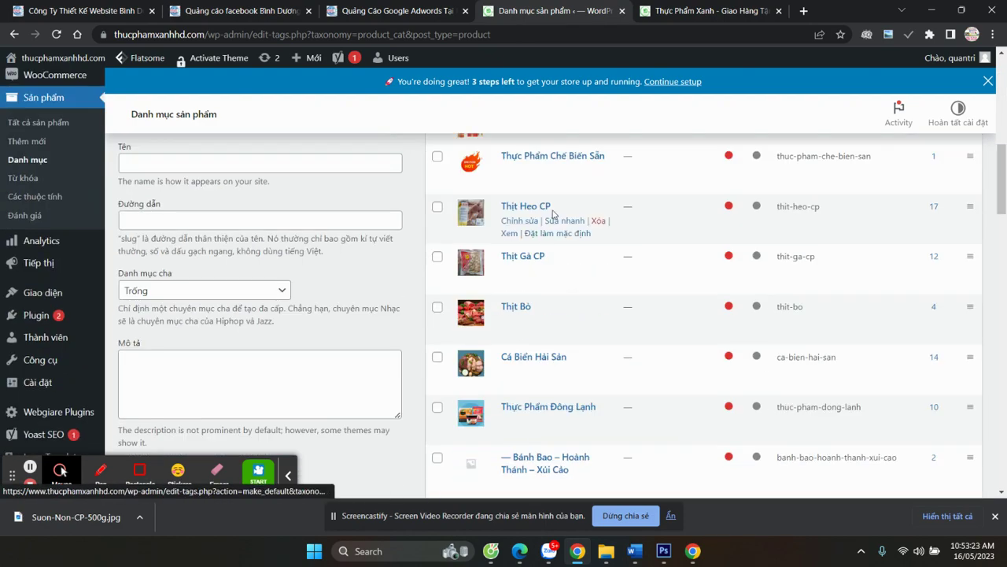
{"action": "scroll", "coordinate": [569, 159], "scroll_direction": "up", "scroll_amount": 2}
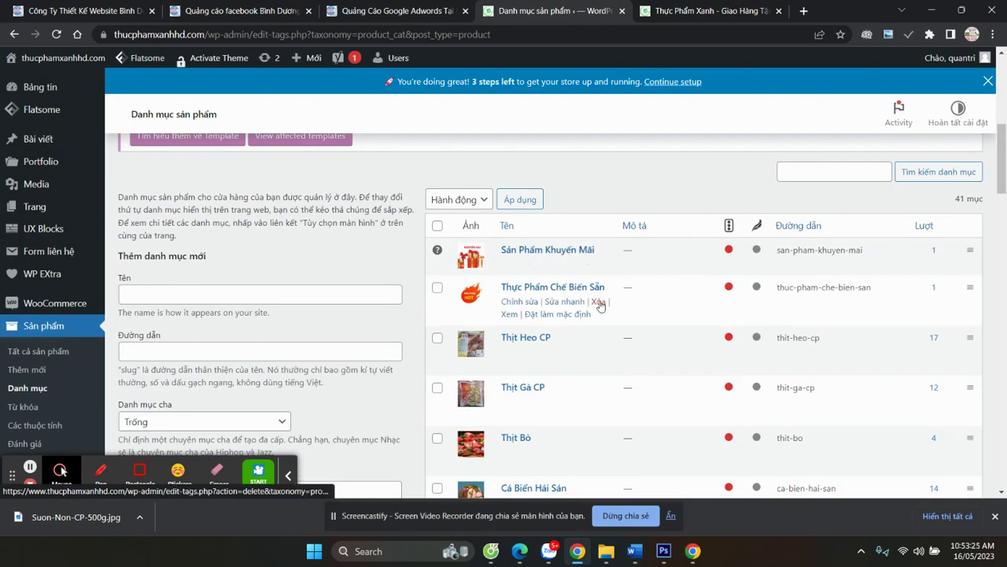
Open the category Thực Phẩm Chế Biến Sẵn for editing and compare its thumbnail setting with its image on the home page
{"action": "left_click", "coordinate": [517, 305]}
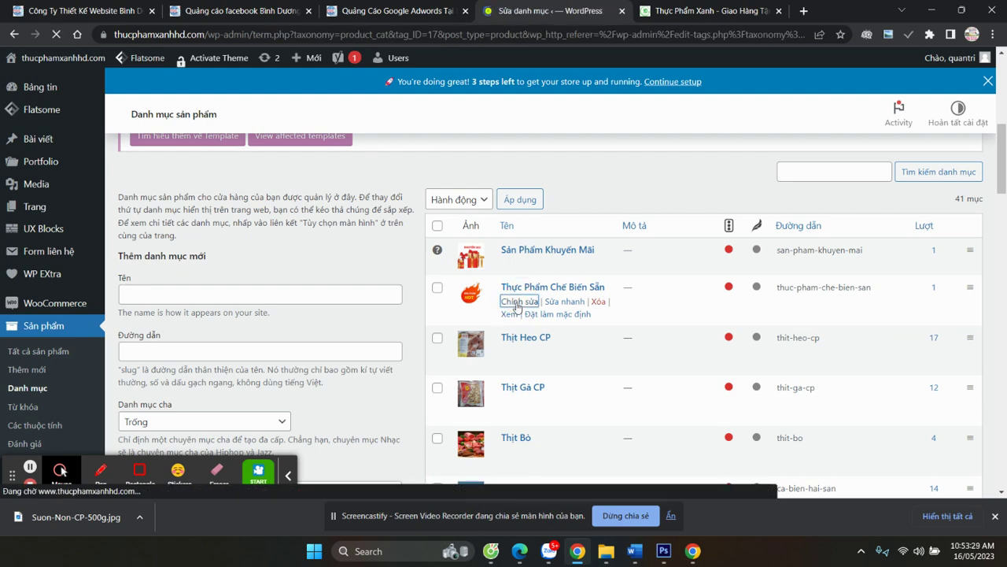
{"action": "scroll", "coordinate": [161, 299], "scroll_direction": "down", "scroll_amount": 10}
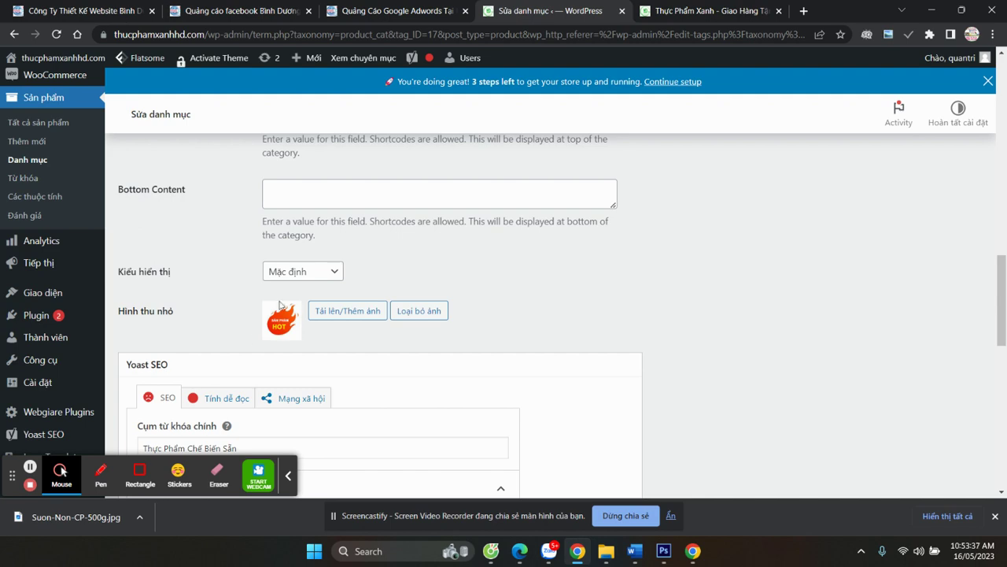
{"action": "left_click", "coordinate": [749, 11]}
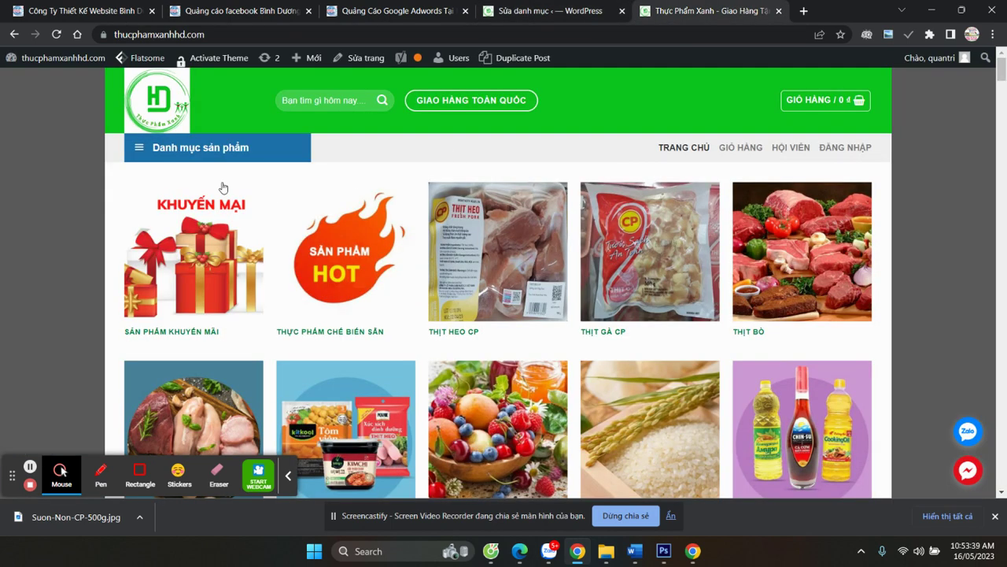
{"action": "left_click", "coordinate": [561, 27]}
{"action": "scroll", "coordinate": [240, 311], "scroll_direction": "down", "scroll_amount": 6}
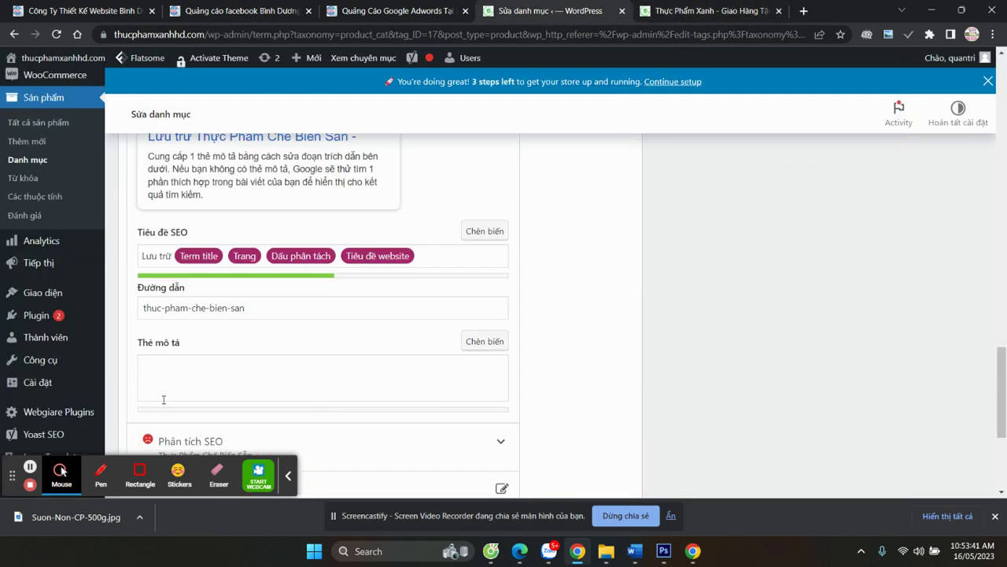
{"action": "scroll", "coordinate": [337, 225], "scroll_direction": "up", "scroll_amount": 5}
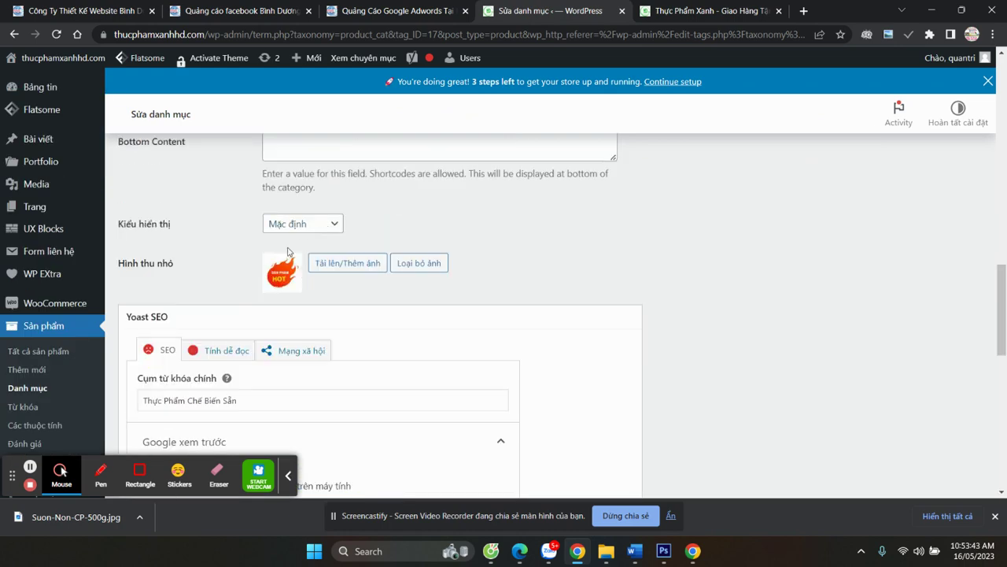
{"action": "scroll", "coordinate": [275, 279], "scroll_direction": "down", "scroll_amount": 5}
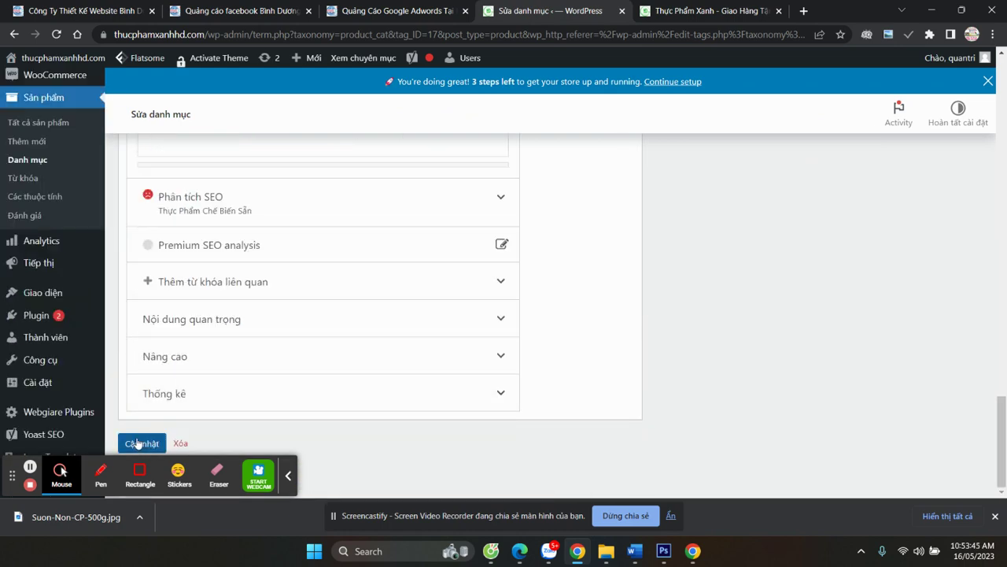
Look through the store home page's category grid and its product sections down to Thịt Bò
{"action": "left_click", "coordinate": [718, 8]}
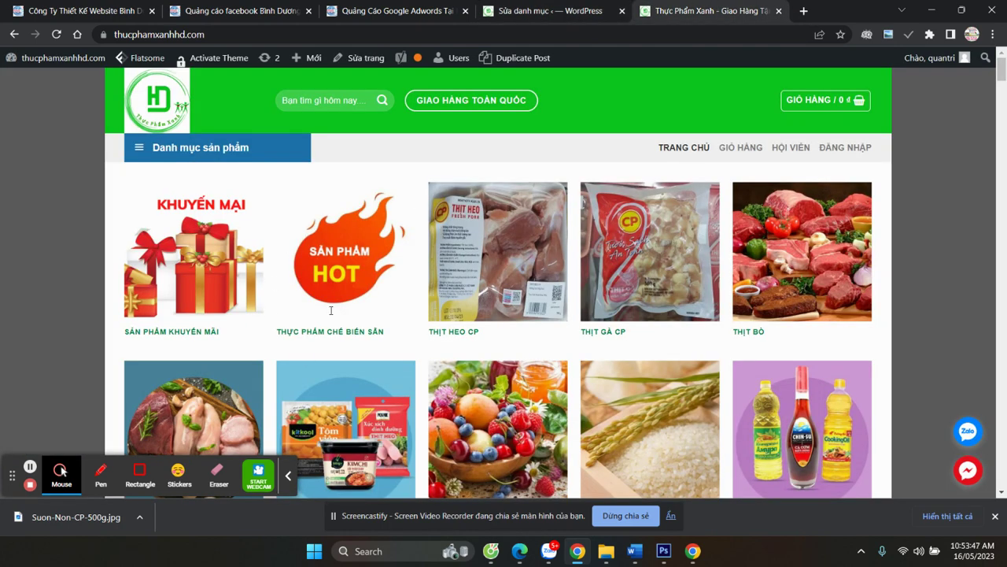
{"action": "scroll", "coordinate": [464, 292], "scroll_direction": "down", "scroll_amount": 12}
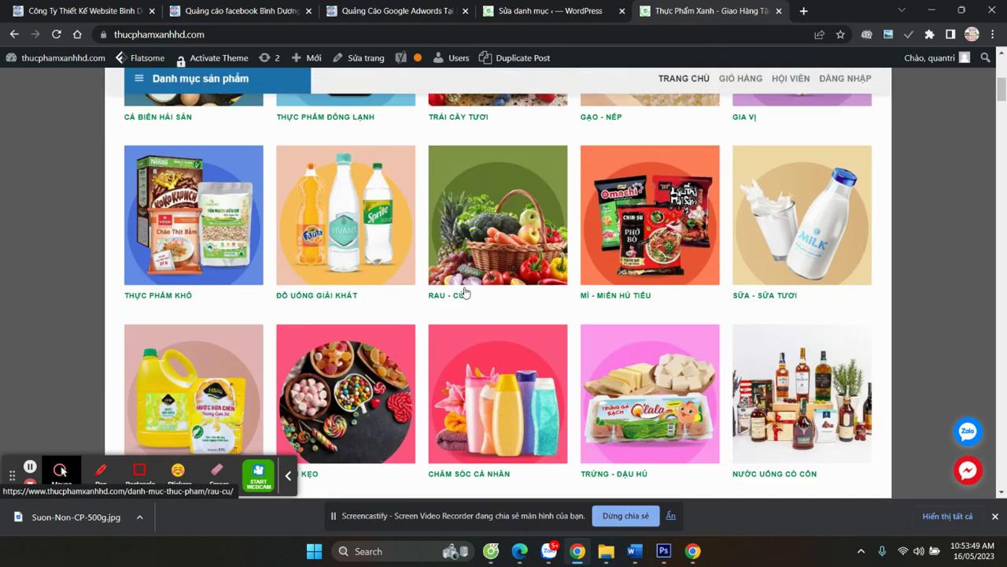
{"action": "scroll", "coordinate": [463, 292], "scroll_direction": "up", "scroll_amount": 2}
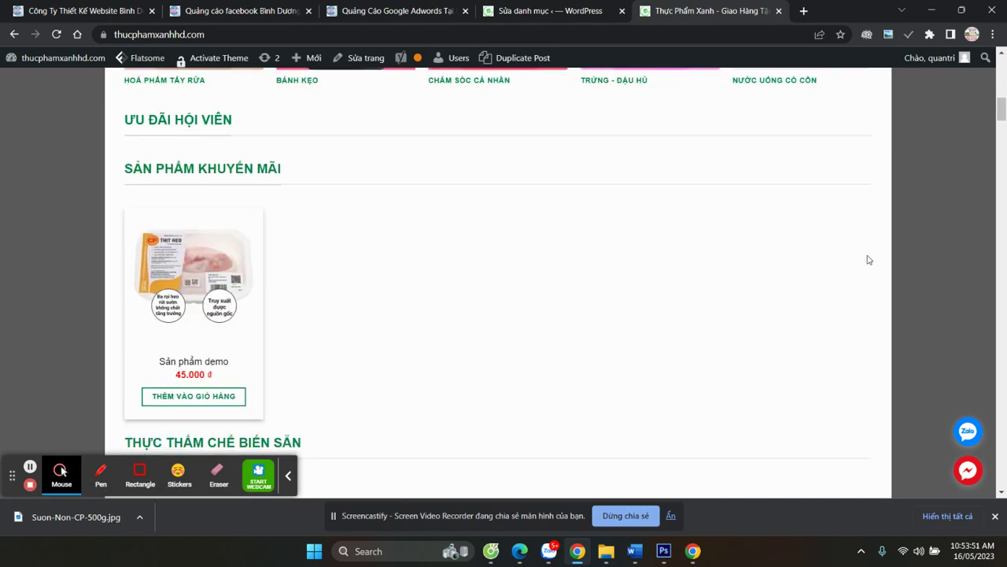
{"action": "scroll", "coordinate": [562, 305], "scroll_direction": "down", "scroll_amount": 10}
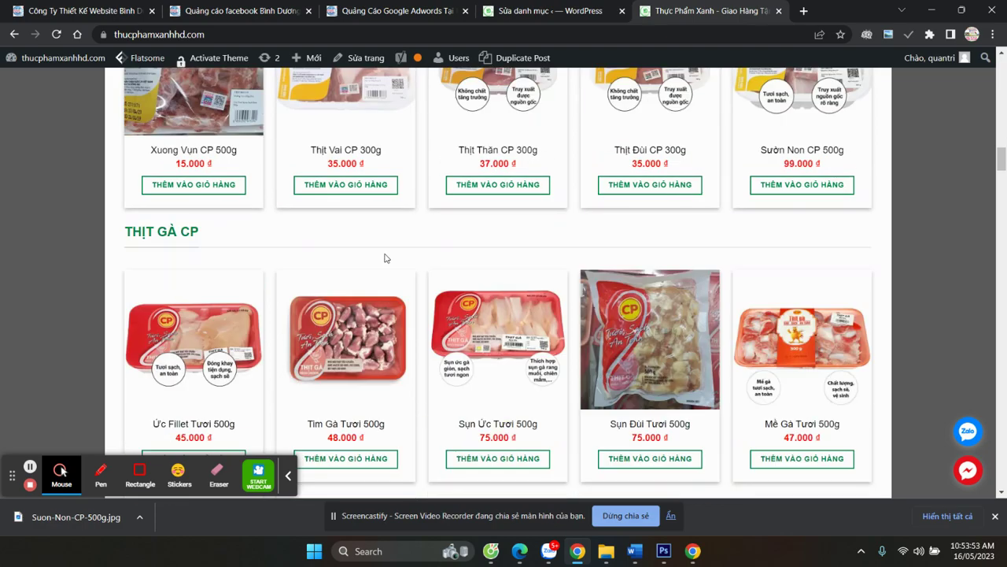
{"action": "scroll", "coordinate": [385, 259], "scroll_direction": "up", "scroll_amount": 2}
{"action": "scroll", "coordinate": [524, 301], "scroll_direction": "down", "scroll_amount": 11}
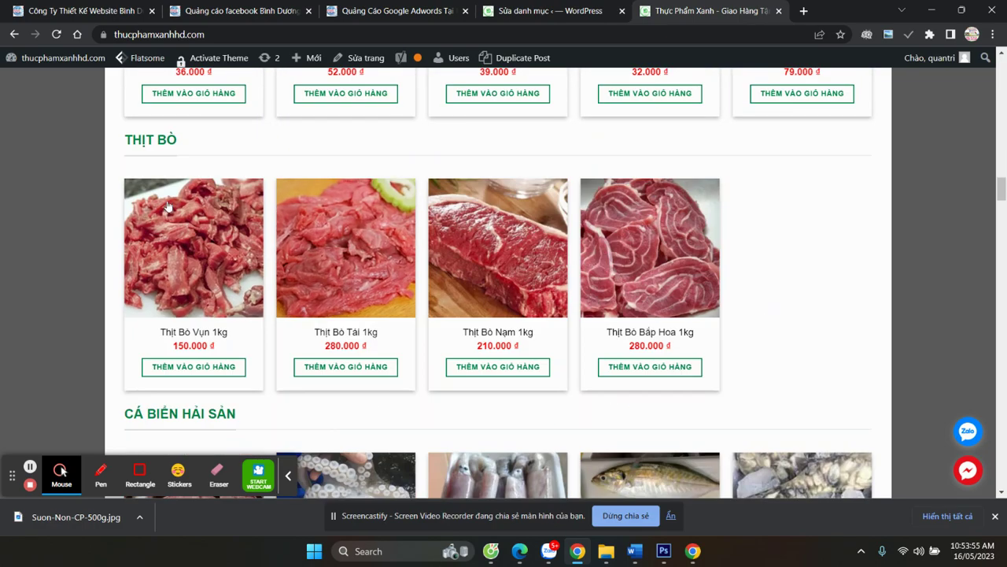
Look through the product category sections on the store homepage, from Thịt Bò down to Chăm Sóc Cá Nhân and back to Đồ Uống Giải Khát
{"action": "scroll", "coordinate": [314, 260], "scroll_direction": "down", "scroll_amount": 15}
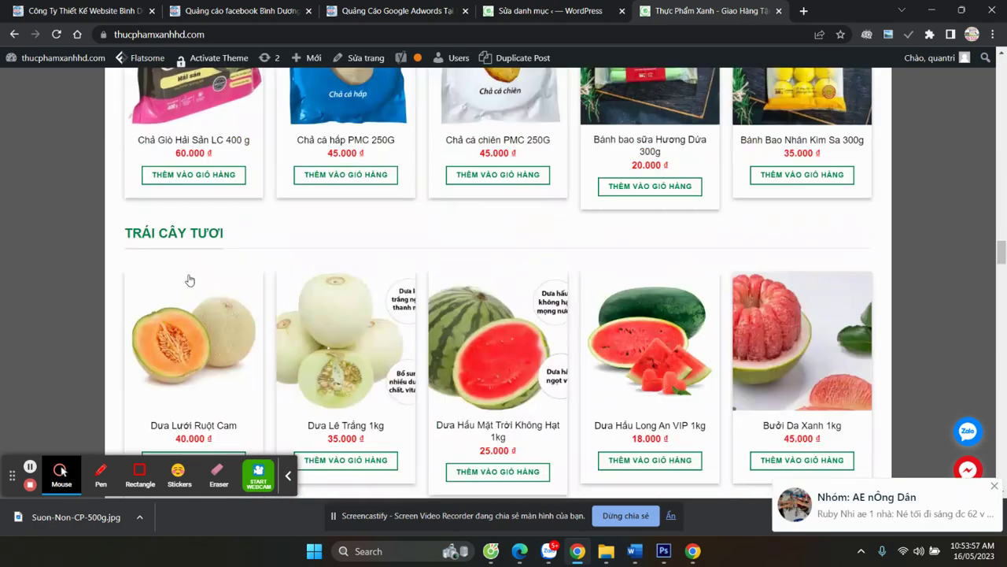
{"action": "scroll", "coordinate": [197, 275], "scroll_direction": "down", "scroll_amount": 20}
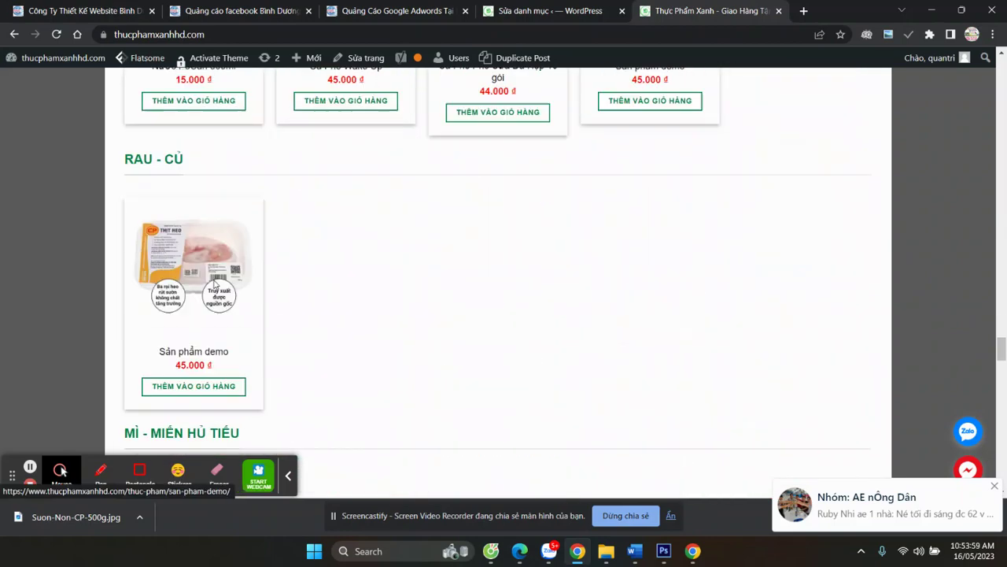
{"action": "scroll", "coordinate": [216, 237], "scroll_direction": "up", "scroll_amount": 5}
{"action": "scroll", "coordinate": [560, 310], "scroll_direction": "down", "scroll_amount": 12}
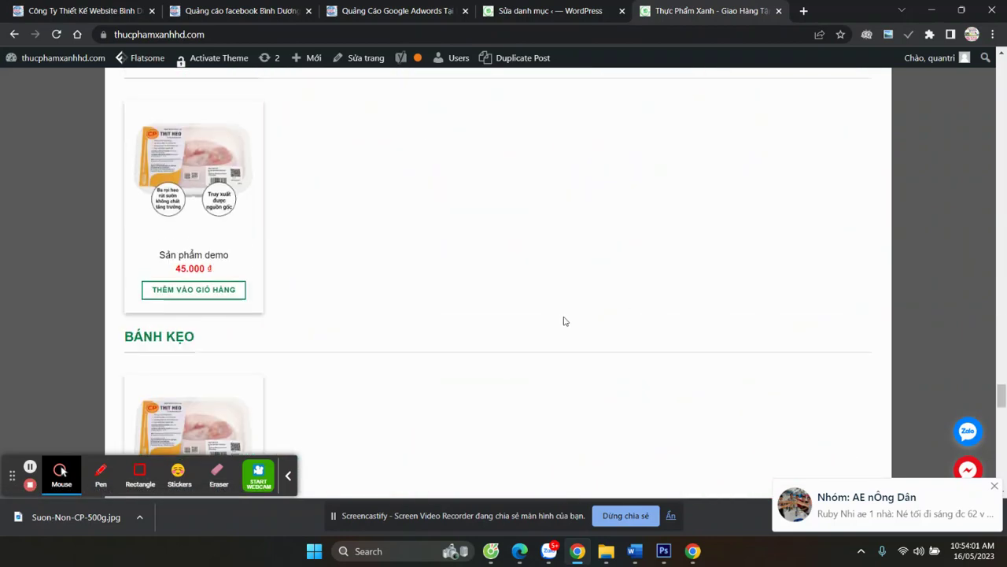
{"action": "scroll", "coordinate": [564, 321], "scroll_direction": "down", "scroll_amount": 5}
{"action": "scroll", "coordinate": [427, 323], "scroll_direction": "up", "scroll_amount": 8}
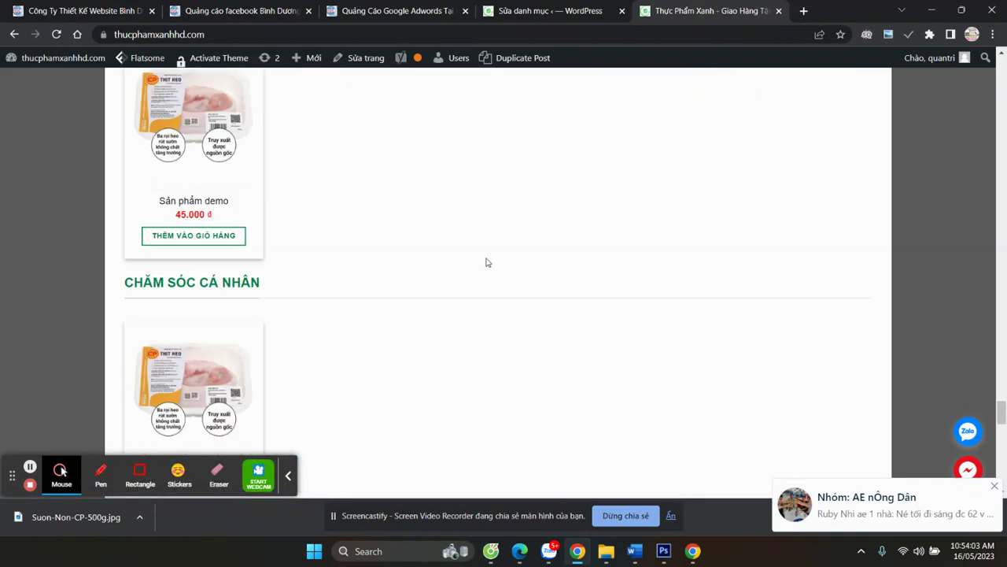
{"action": "scroll", "coordinate": [542, 303], "scroll_direction": "up", "scroll_amount": 10}
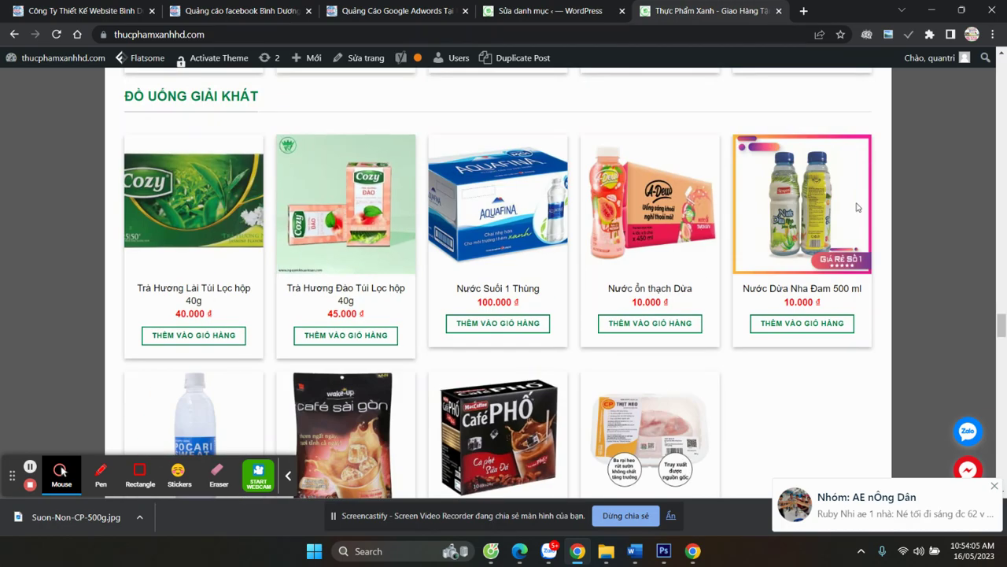
{"action": "scroll", "coordinate": [206, 270], "scroll_direction": "down", "scroll_amount": 4}
{"action": "scroll", "coordinate": [180, 321], "scroll_direction": "up", "scroll_amount": 6}
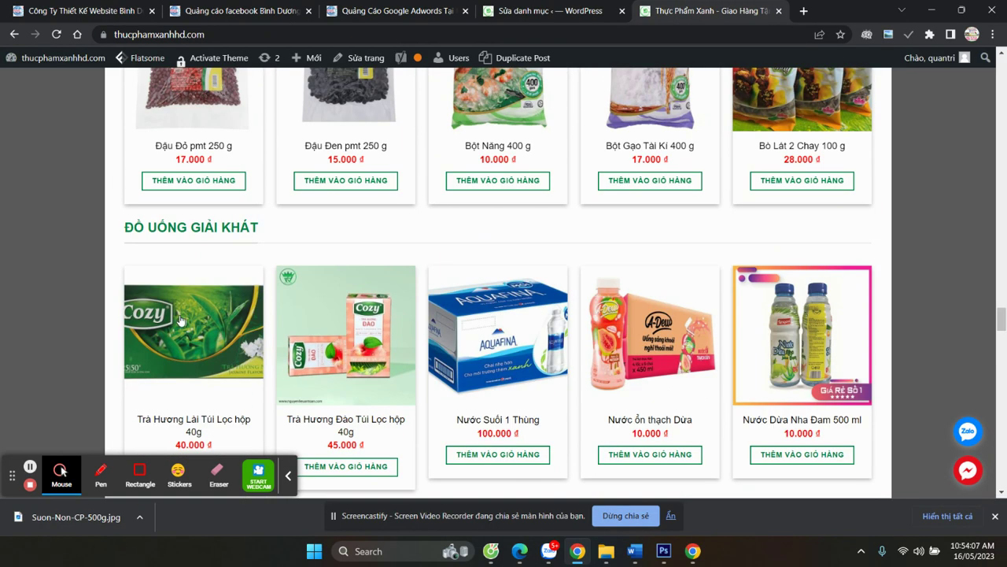
{"action": "scroll", "coordinate": [513, 317], "scroll_direction": "down", "scroll_amount": 3}
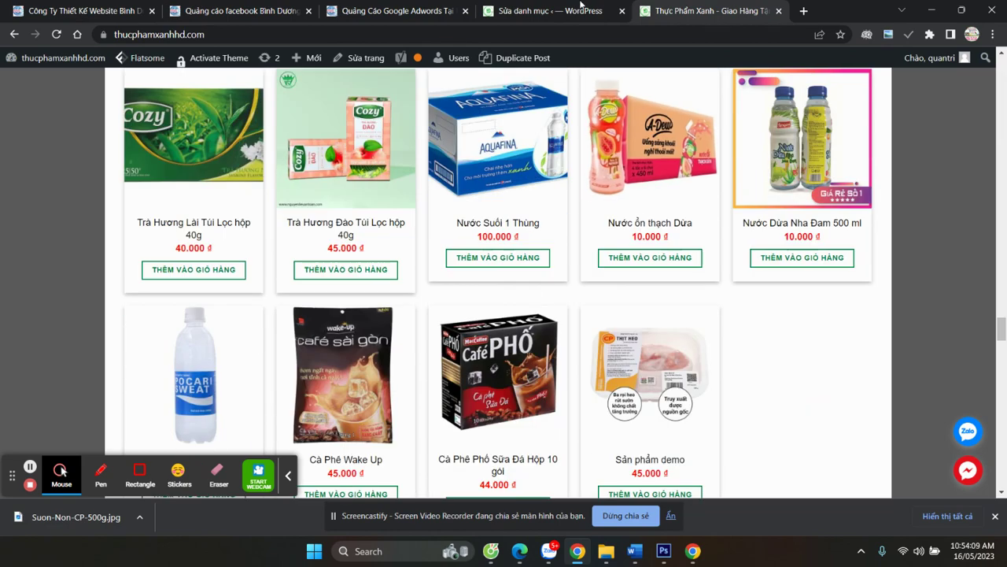
{"action": "left_click", "coordinate": [543, 11]}
{"action": "scroll", "coordinate": [1005, 429], "scroll_direction": "up", "scroll_amount": 15}
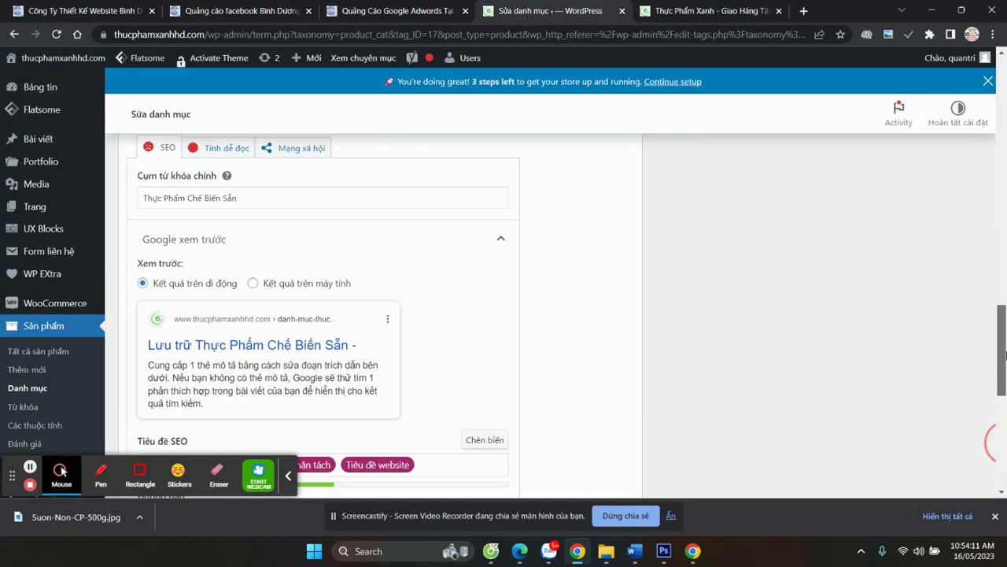
{"action": "scroll", "coordinate": [693, 224], "scroll_direction": "down", "scroll_amount": 4}
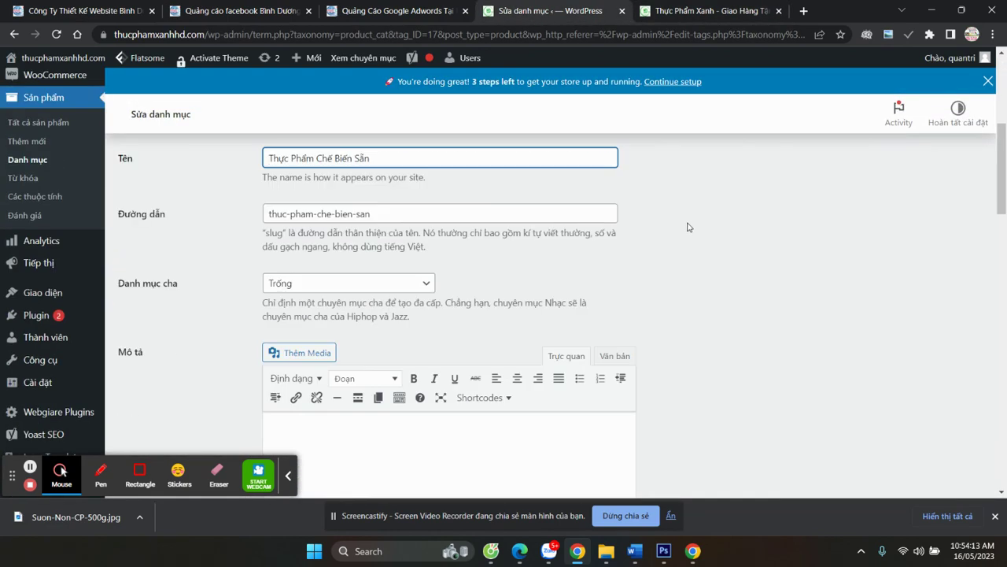
{"action": "scroll", "coordinate": [692, 224], "scroll_direction": "up", "scroll_amount": 4}
Open the store page of the product Trà Hương Lài Túi Lọc hộp 40g and review its details and sharing options
{"action": "left_click", "coordinate": [712, 10]}
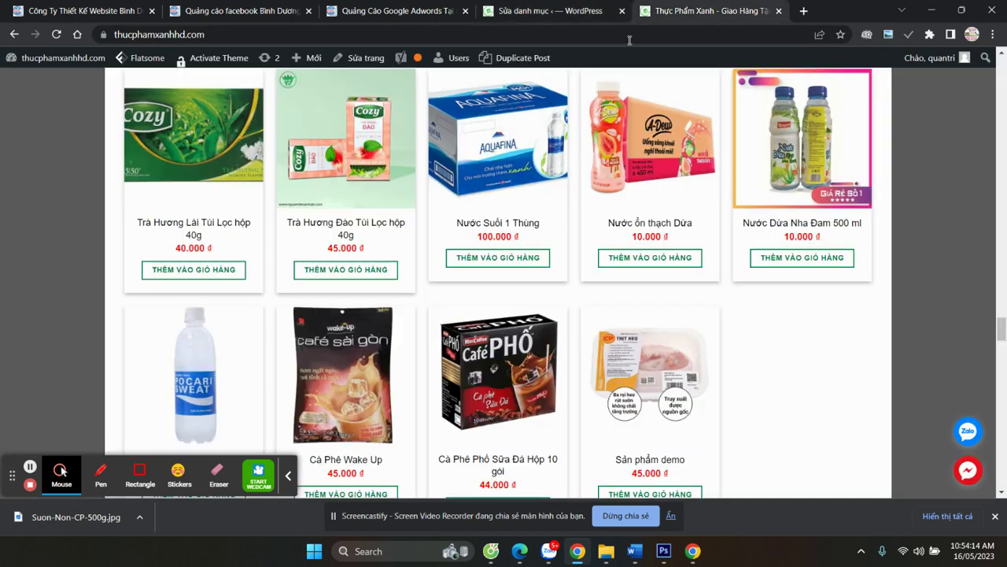
{"action": "left_click", "coordinate": [183, 228]}
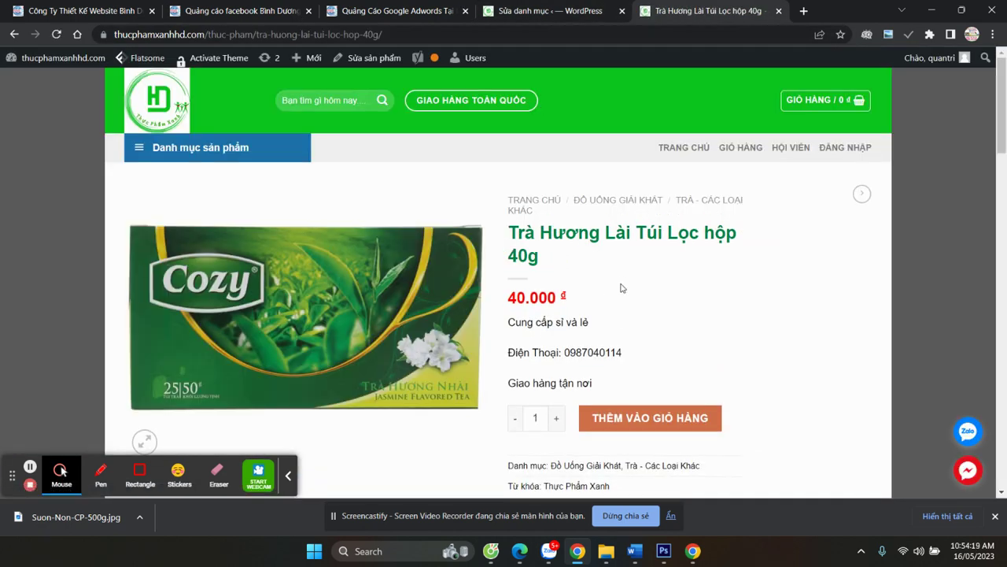
{"action": "scroll", "coordinate": [614, 291], "scroll_direction": "down", "scroll_amount": 3}
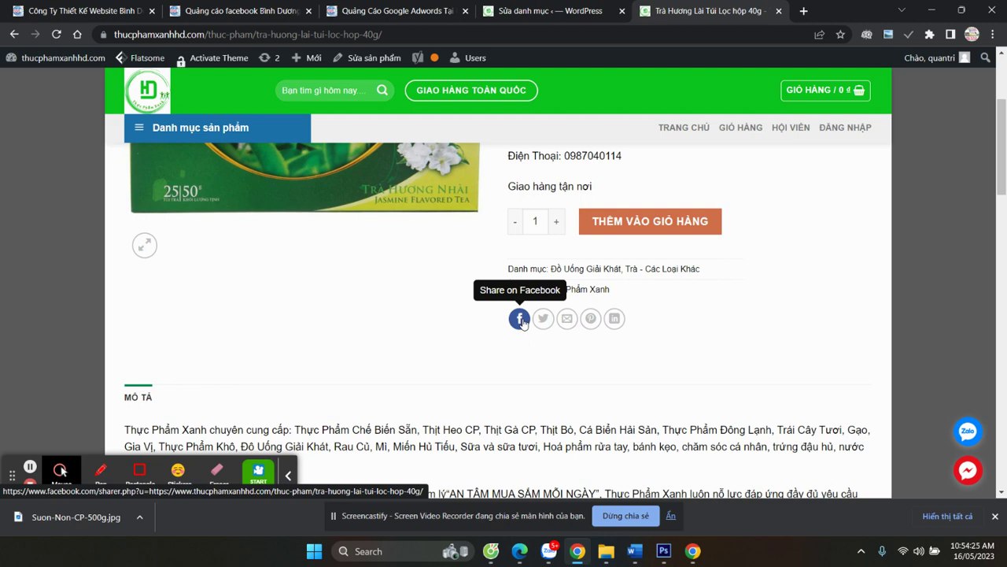
{"action": "scroll", "coordinate": [543, 394], "scroll_direction": "up", "scroll_amount": 3}
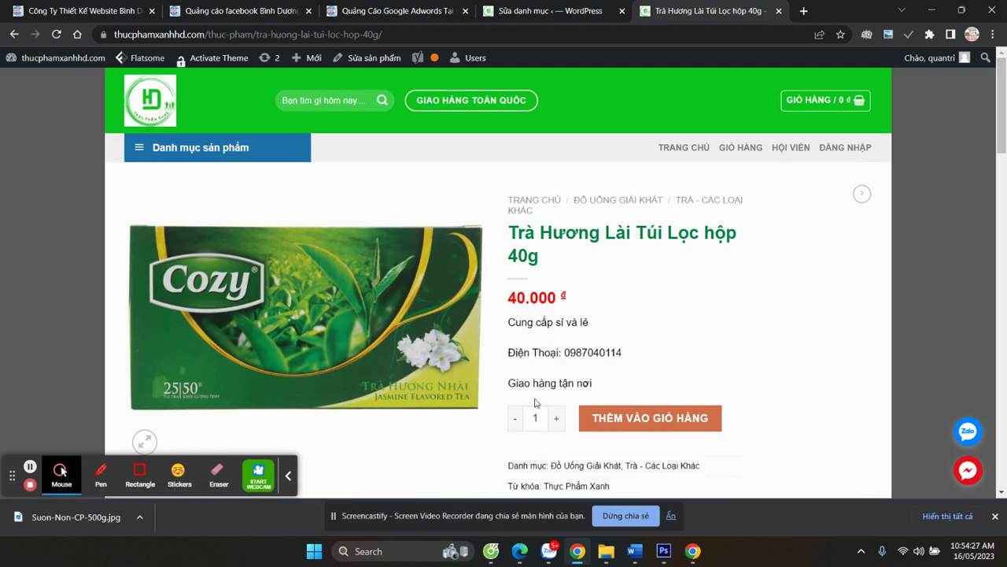
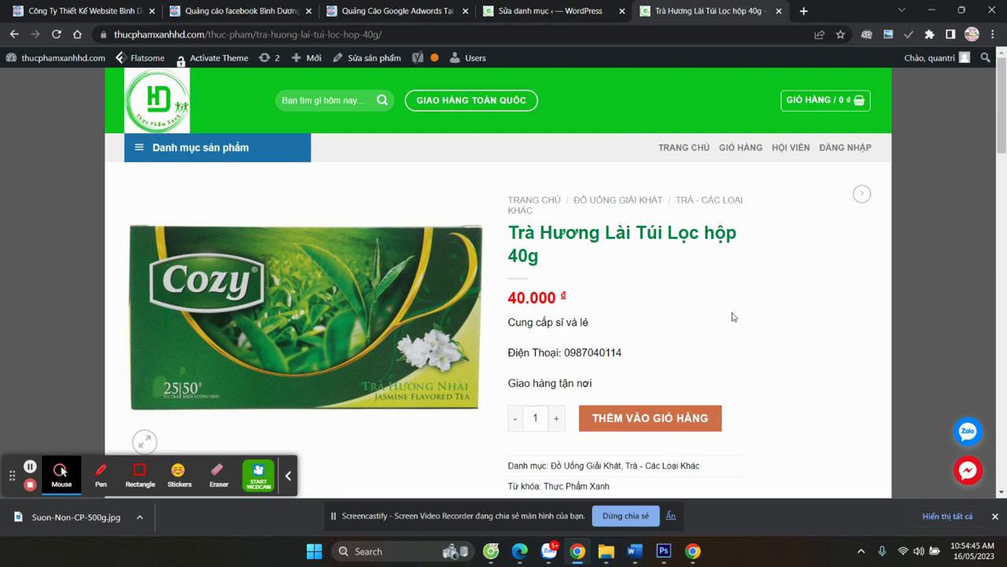
{"action": "left_click", "coordinate": [549, 12]}
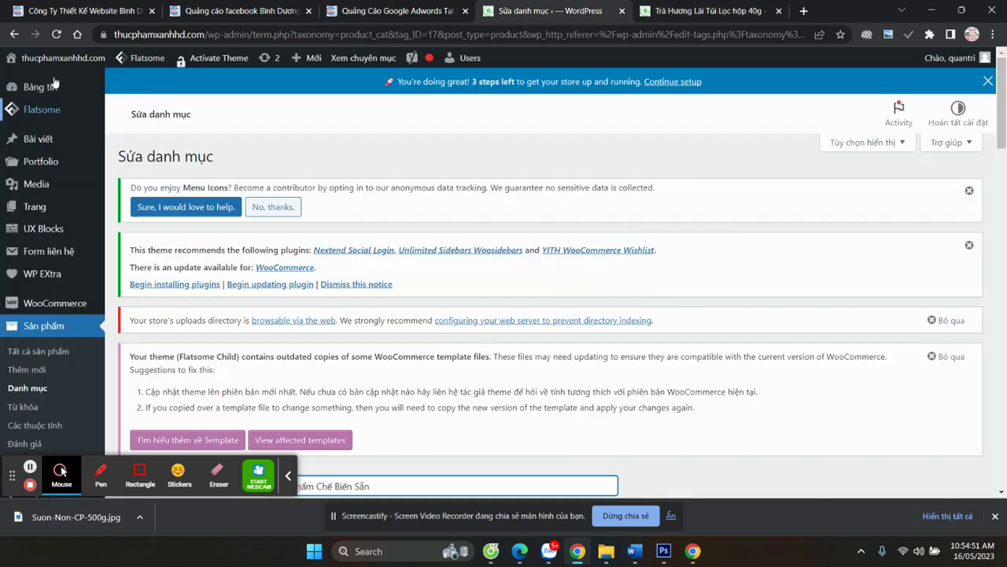
{"action": "mouse_move", "coordinate": [31, 142]}
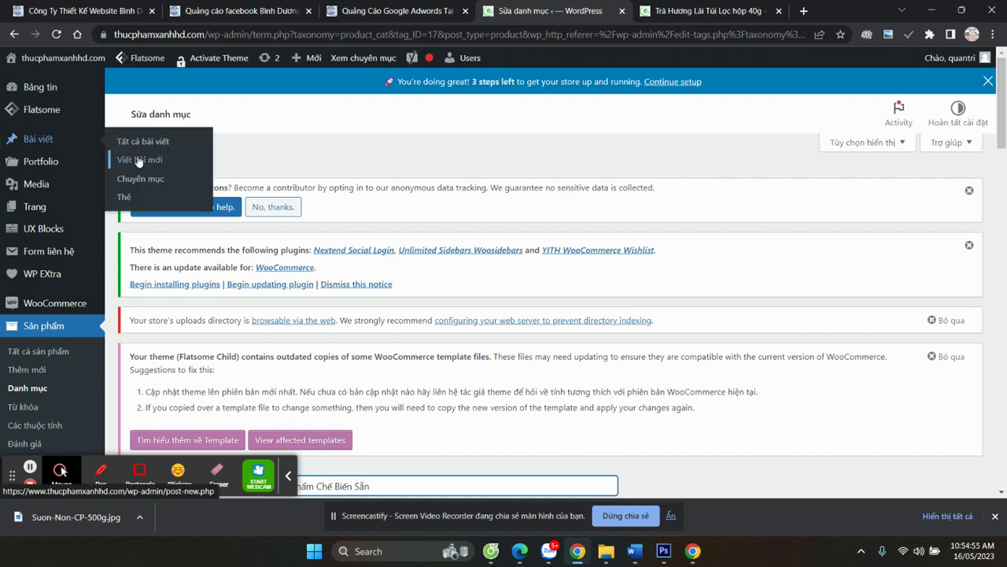
{"action": "key", "text": "ctrl+Tab"}
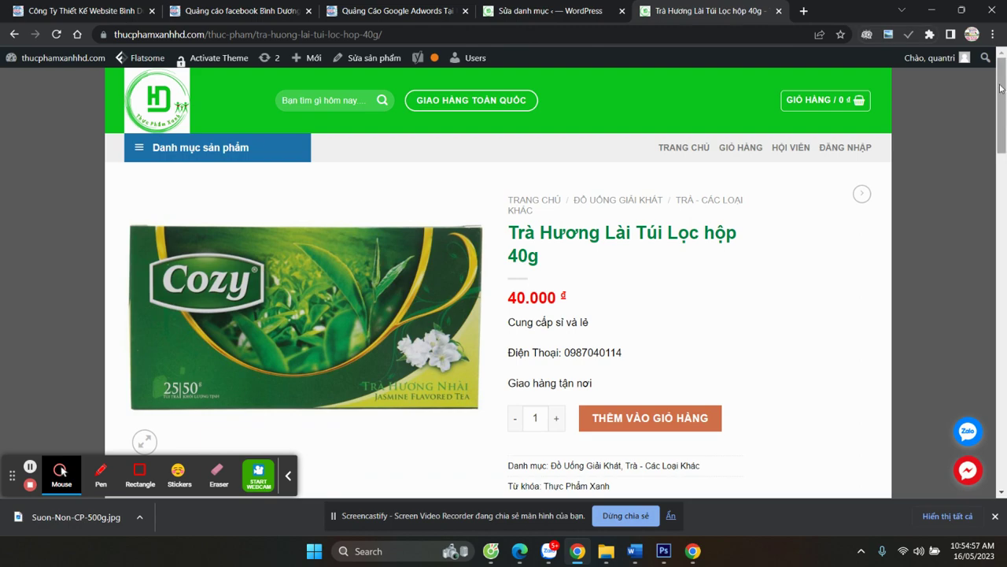
Return to the store homepage and look through its categories and products down to the footer
{"action": "key", "text": "F5"}
{"action": "scroll", "coordinate": [1004, 106], "scroll_direction": "down", "scroll_amount": 5}
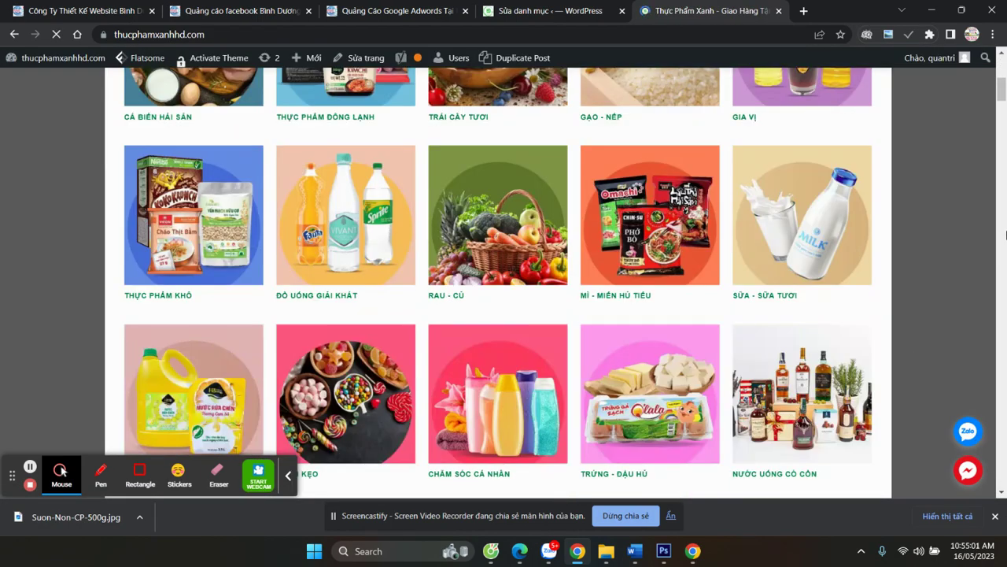
{"action": "scroll", "coordinate": [1004, 107], "scroll_direction": "down", "scroll_amount": 10}
{"action": "scroll", "coordinate": [625, 341], "scroll_direction": "up", "scroll_amount": 5}
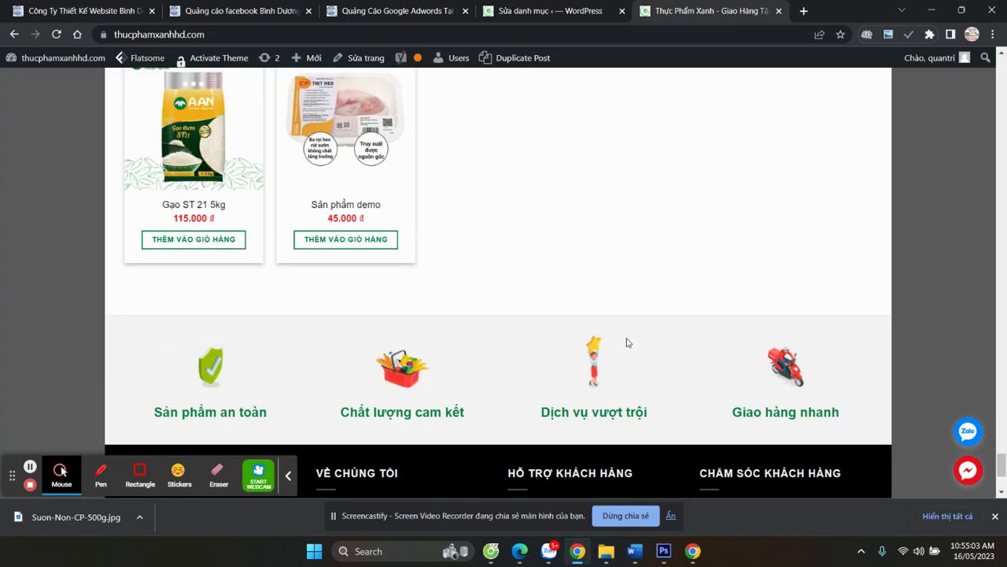
{"action": "scroll", "coordinate": [595, 362], "scroll_direction": "down", "scroll_amount": 5}
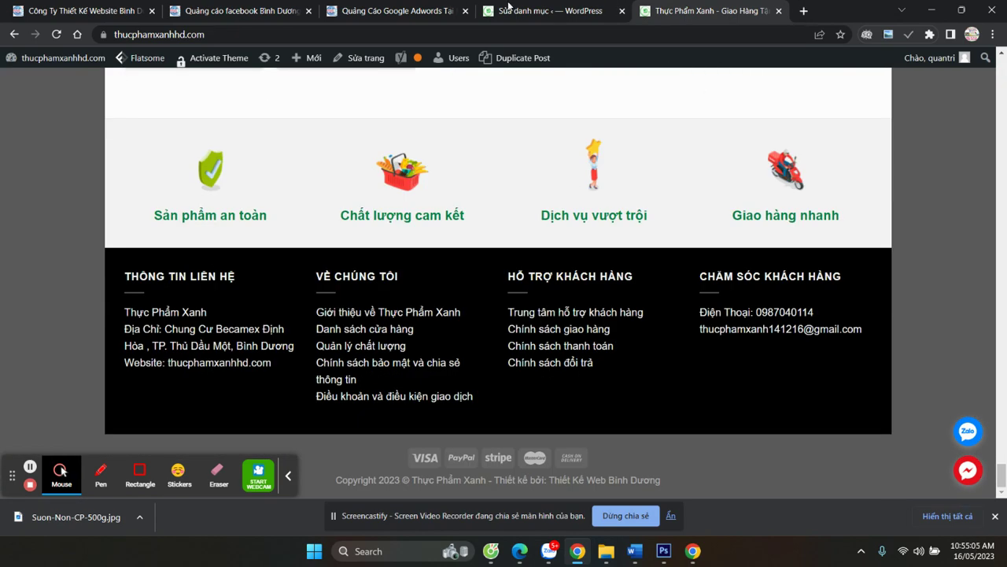
Start a new post in the WordPress admin and place the cursor in its empty content area
{"action": "left_click", "coordinate": [508, 7]}
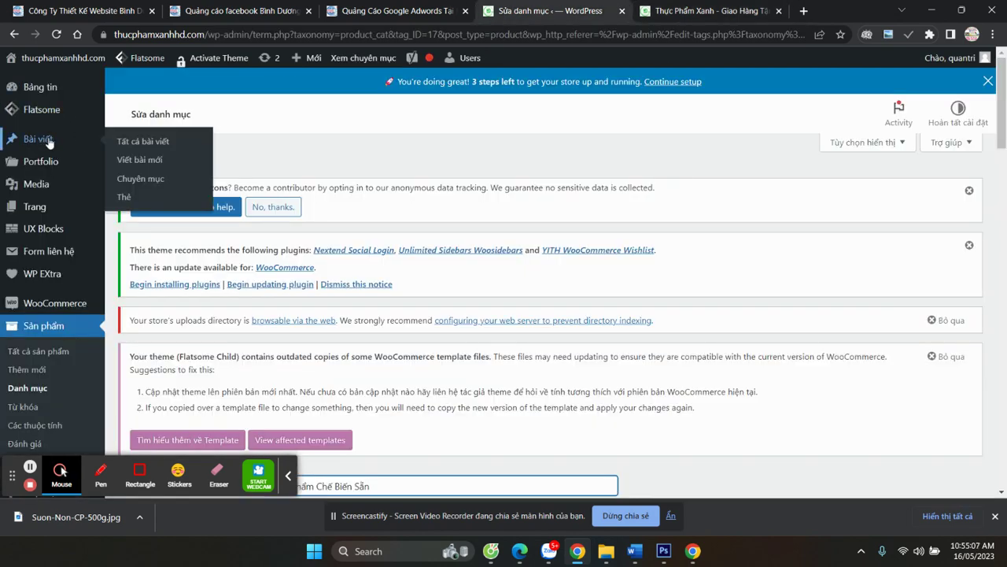
{"action": "left_click", "coordinate": [137, 165]}
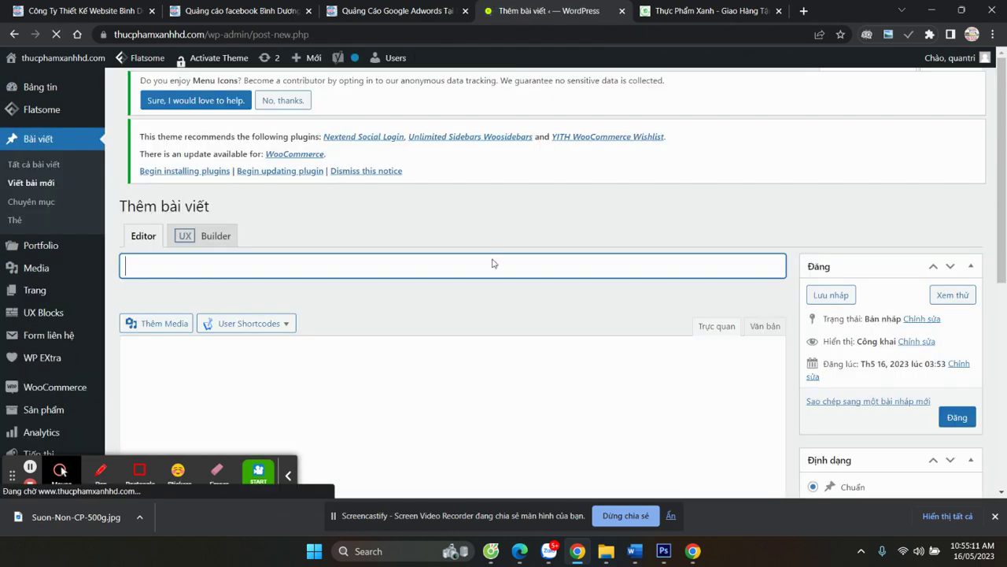
{"action": "scroll", "coordinate": [150, 236], "scroll_direction": "down", "scroll_amount": 1}
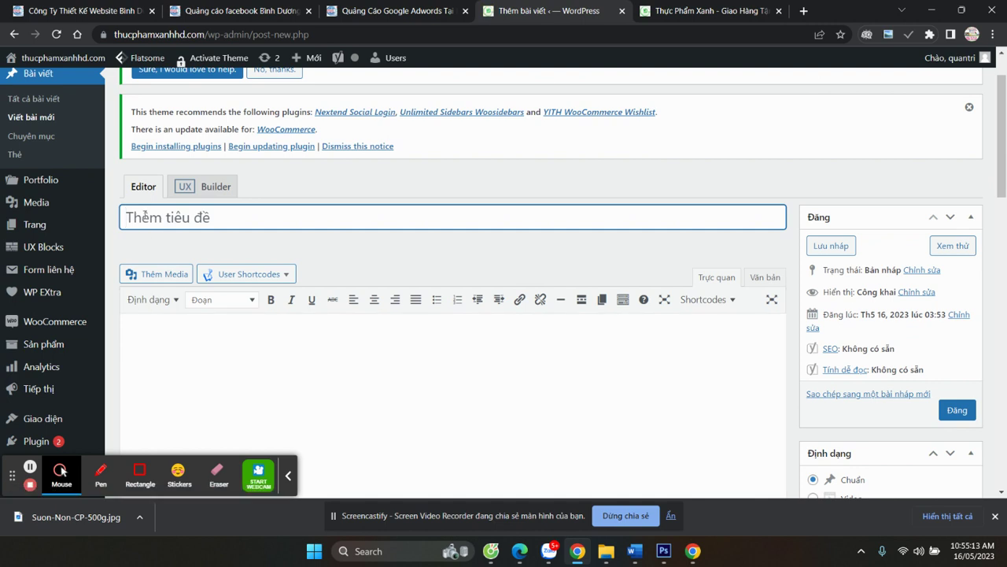
{"action": "scroll", "coordinate": [144, 244], "scroll_direction": "down", "scroll_amount": 1}
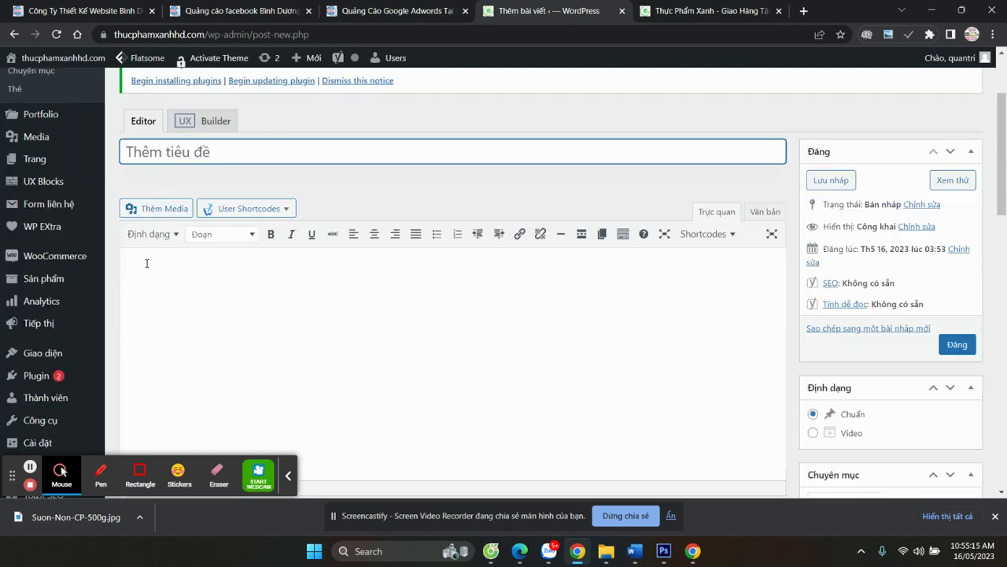
{"action": "left_click", "coordinate": [143, 264]}
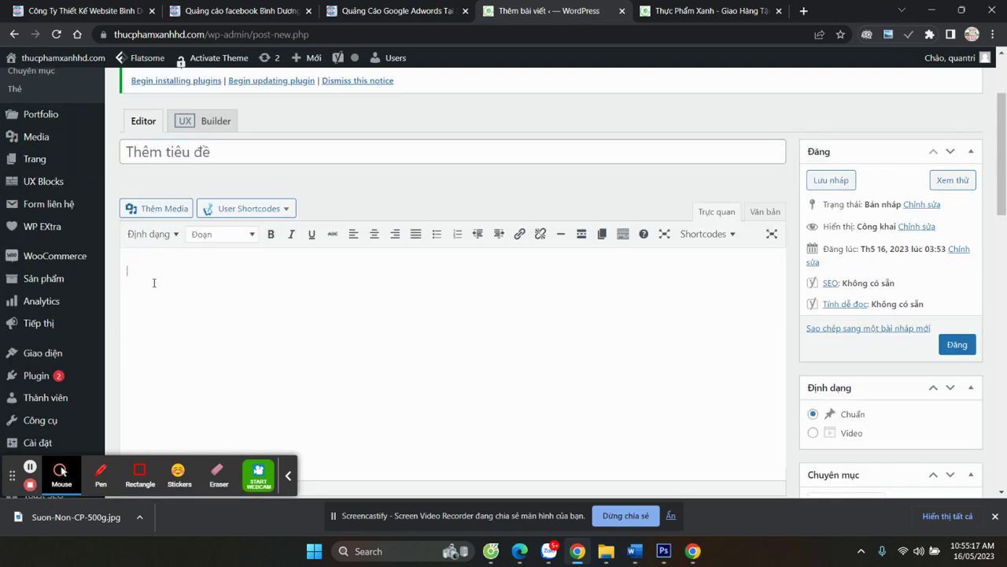
Examine the new post form's category, tag, featured image, Yoast SEO and publishing settings
{"action": "scroll", "coordinate": [693, 324], "scroll_direction": "down", "scroll_amount": 2}
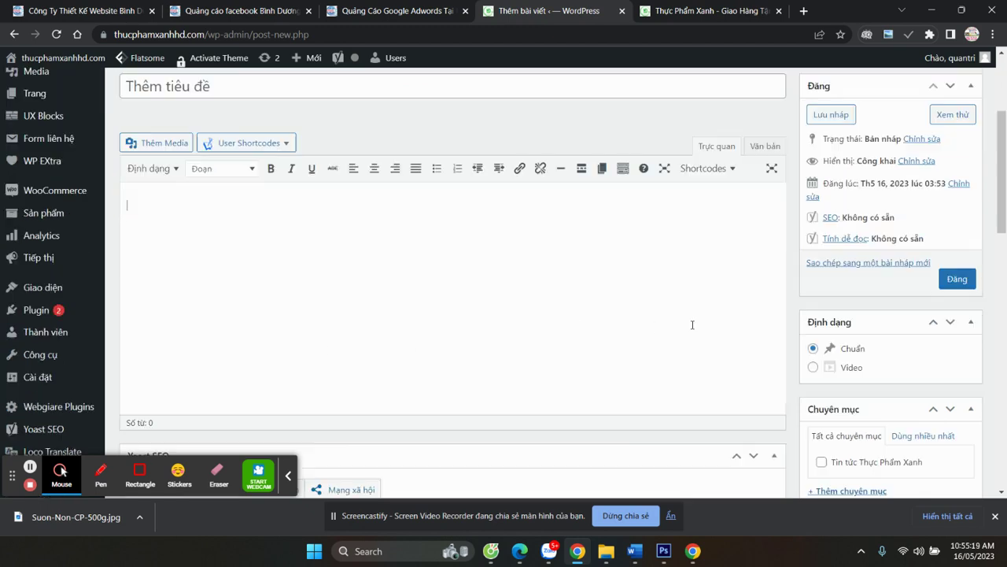
{"action": "scroll", "coordinate": [855, 325], "scroll_direction": "down", "scroll_amount": 1}
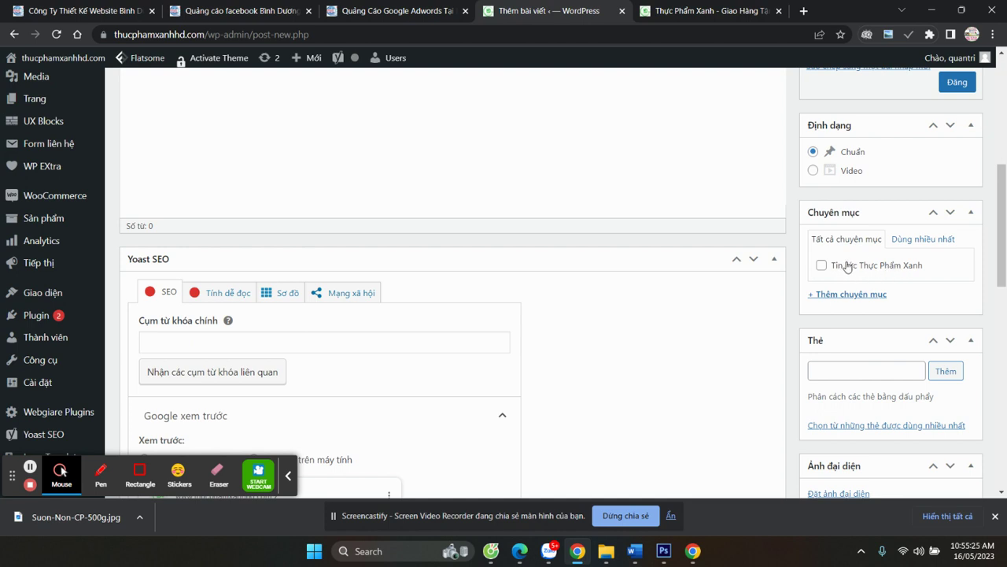
{"action": "scroll", "coordinate": [848, 266], "scroll_direction": "down", "scroll_amount": 3}
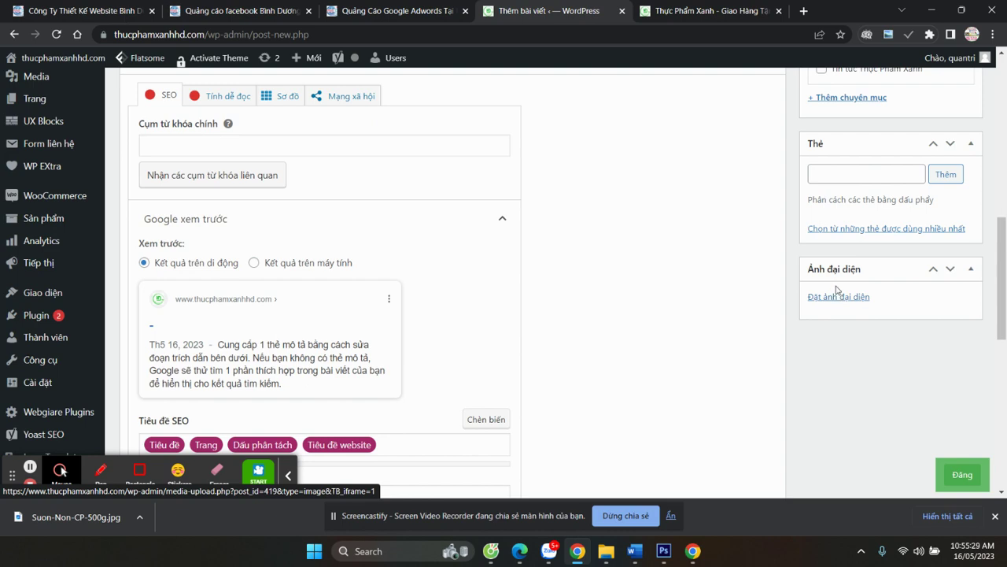
{"action": "scroll", "coordinate": [750, 276], "scroll_direction": "up", "scroll_amount": 2}
{"action": "left_click", "coordinate": [176, 275]}
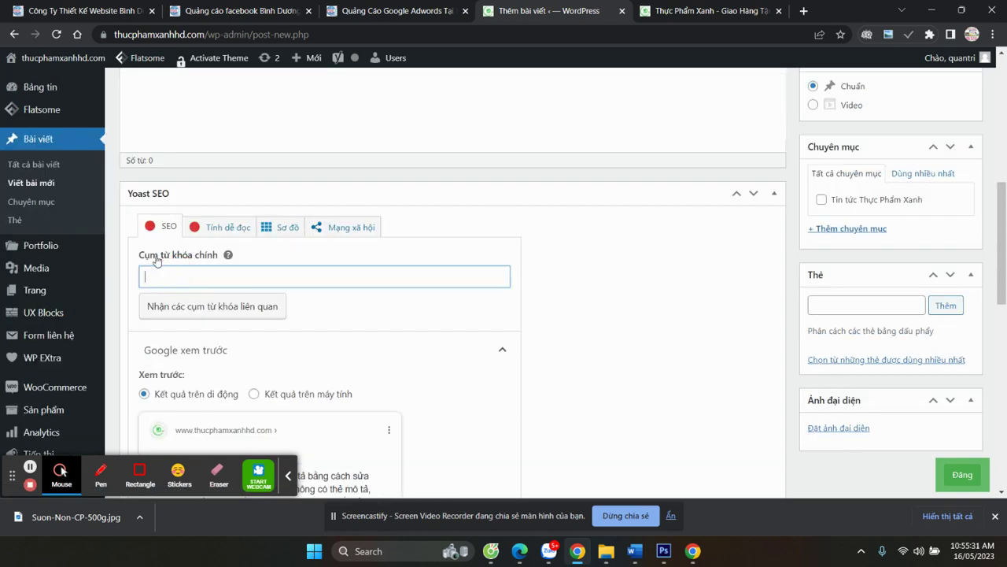
{"action": "scroll", "coordinate": [181, 283], "scroll_direction": "down", "scroll_amount": 7}
{"action": "scroll", "coordinate": [196, 370], "scroll_direction": "up", "scroll_amount": 2}
{"action": "scroll", "coordinate": [201, 347], "scroll_direction": "up", "scroll_amount": 10}
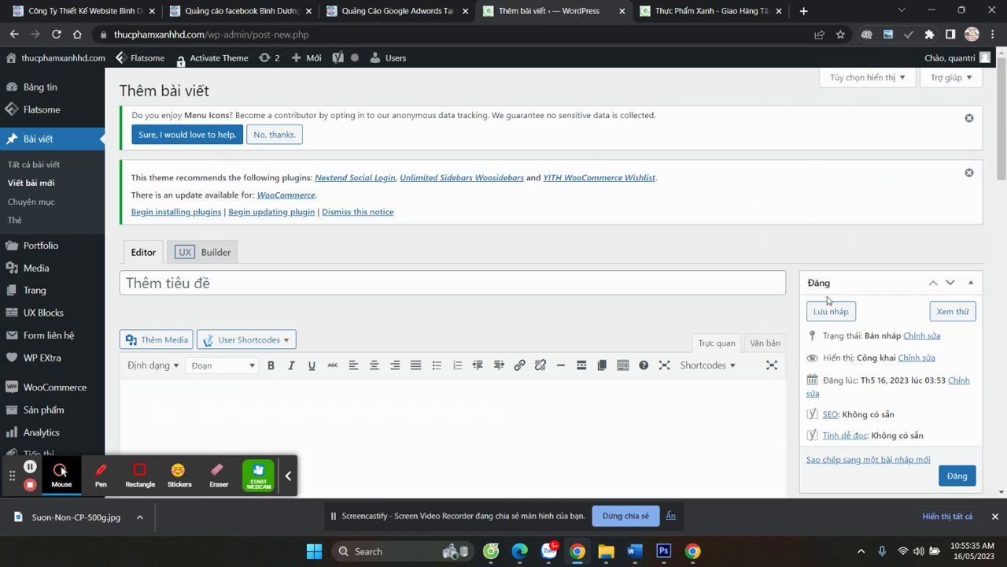
{"action": "scroll", "coordinate": [251, 307], "scroll_direction": "down", "scroll_amount": 8}
{"action": "scroll", "coordinate": [798, 288], "scroll_direction": "down", "scroll_amount": 3}
{"action": "scroll", "coordinate": [342, 240], "scroll_direction": "up", "scroll_amount": 3}
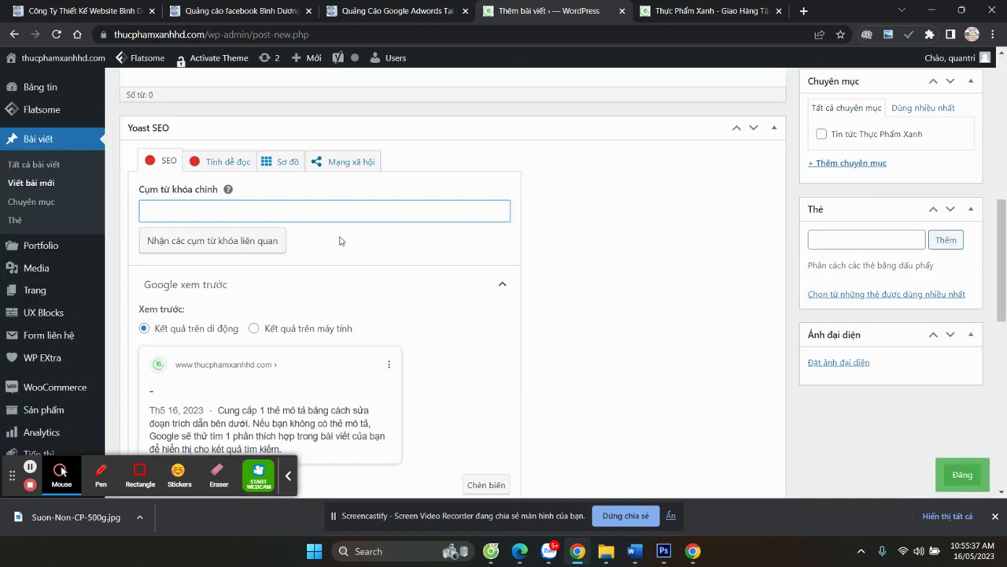
{"action": "scroll", "coordinate": [777, 278], "scroll_direction": "up", "scroll_amount": 4}
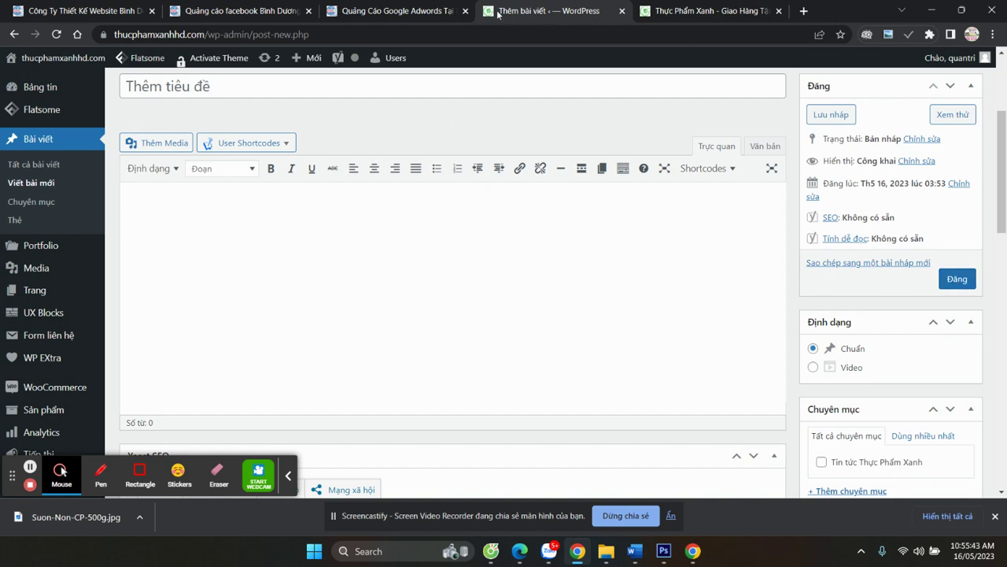
{"action": "left_click", "coordinate": [702, 11]}
{"action": "scroll", "coordinate": [208, 299], "scroll_direction": "up", "scroll_amount": 2}
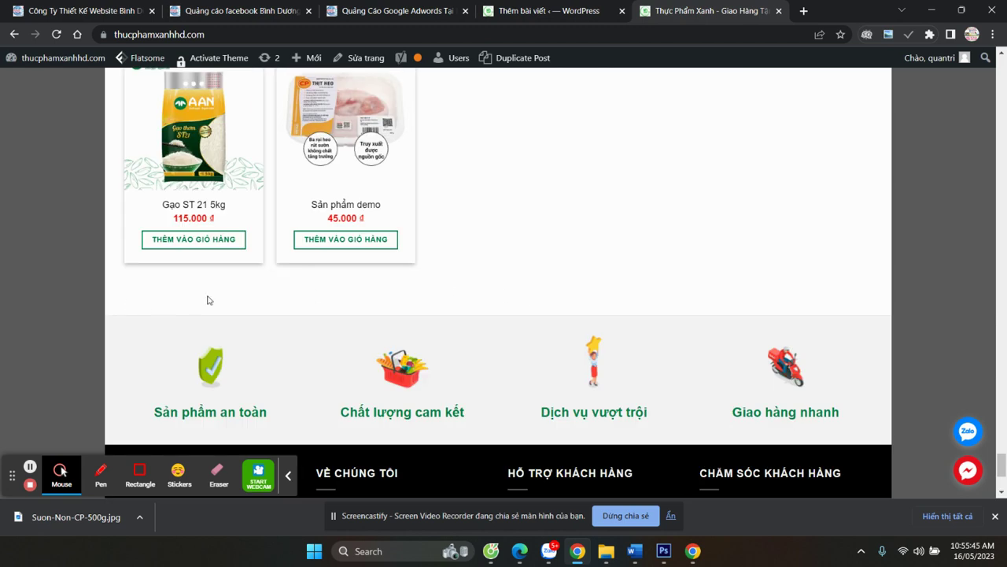
{"action": "left_click", "coordinate": [550, 14]}
{"action": "scroll", "coordinate": [641, 126], "scroll_direction": "up", "scroll_amount": 2}
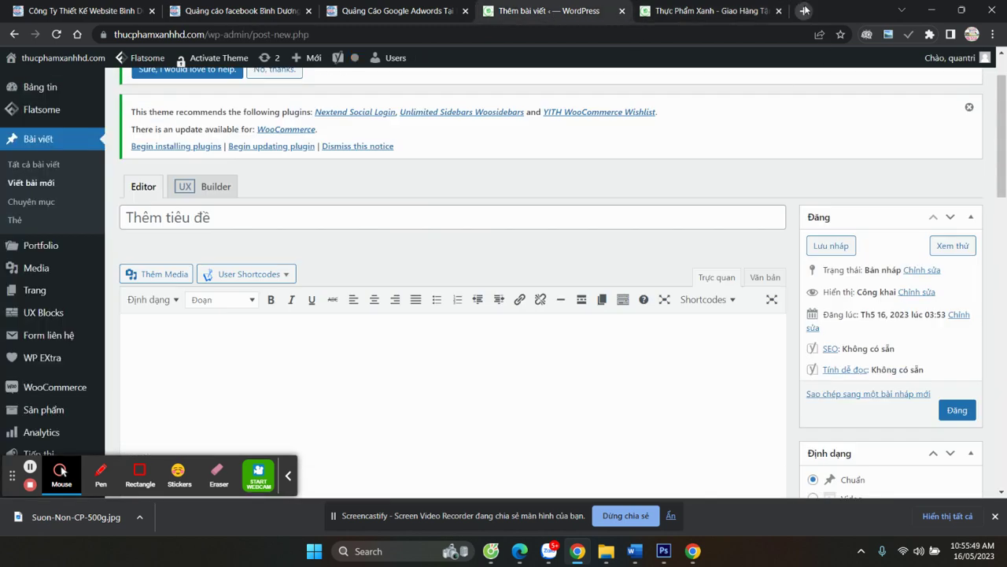
Open the store's homepage in a new browser tab and start editing it with UX Builder
{"action": "right_click", "coordinate": [94, 56]}
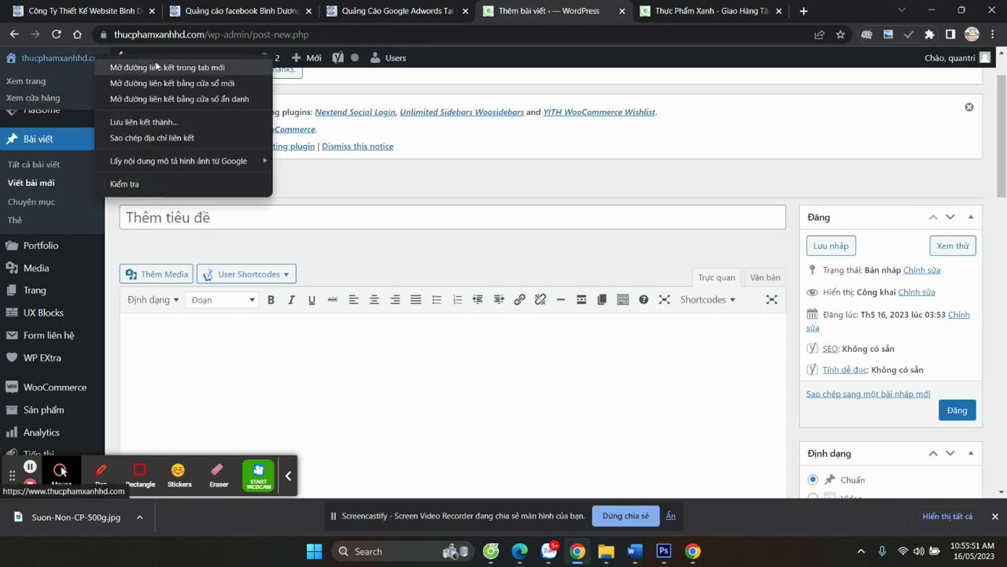
{"action": "left_click", "coordinate": [147, 67]}
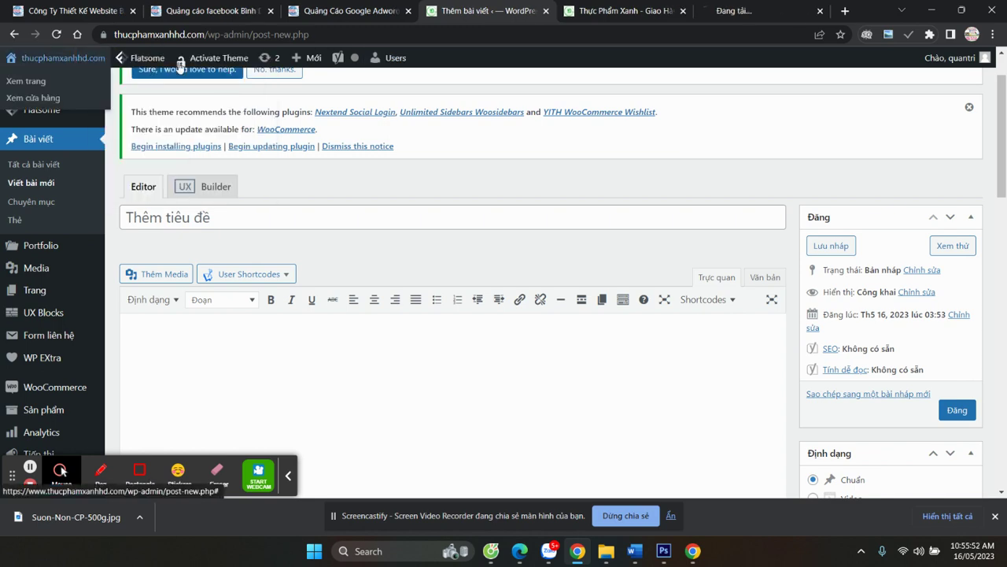
{"action": "left_click", "coordinate": [749, 13]}
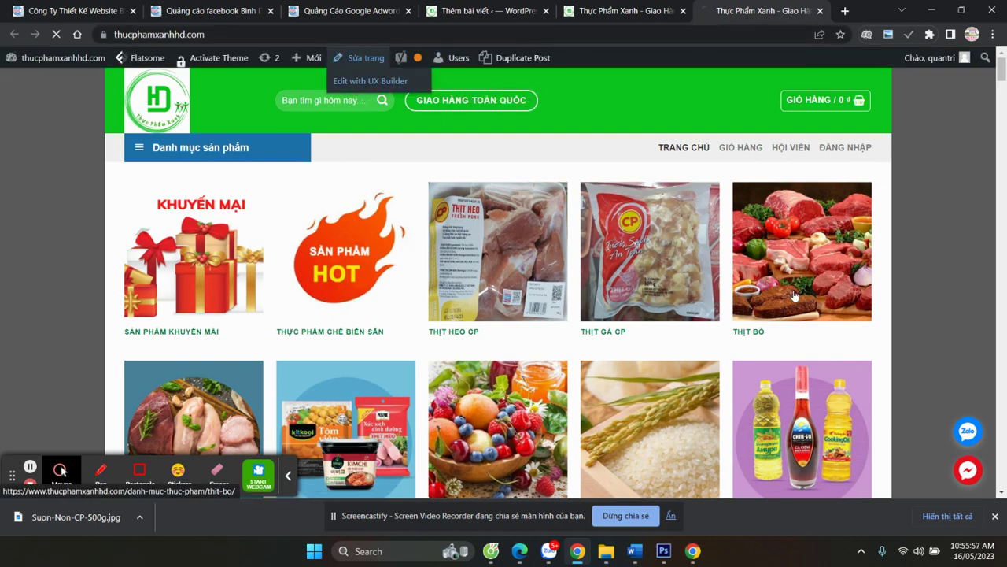
{"action": "scroll", "coordinate": [782, 295], "scroll_direction": "down", "scroll_amount": 10}
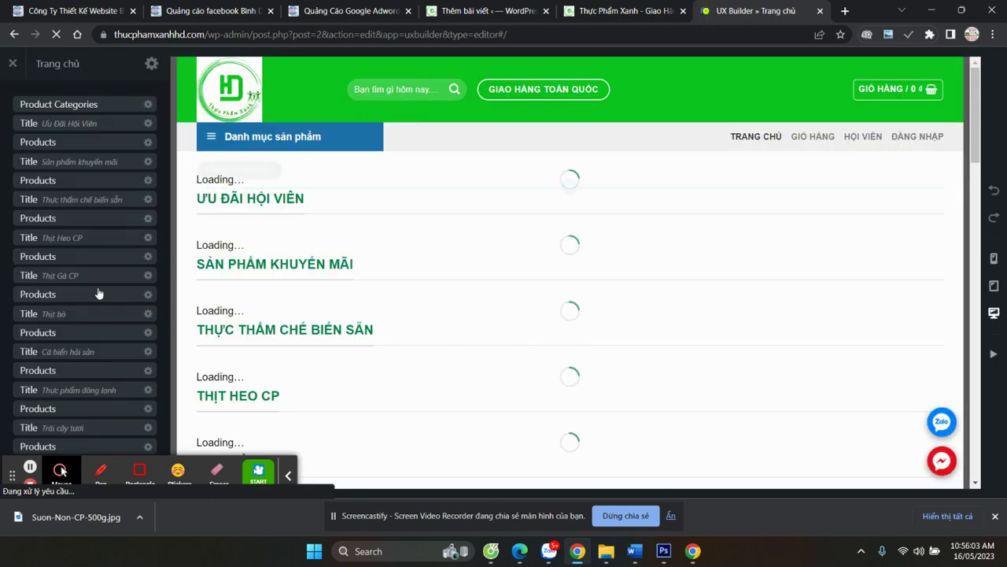
Add a Title element at the end of the homepage's element list
{"action": "scroll", "coordinate": [97, 331], "scroll_direction": "down", "scroll_amount": 8}
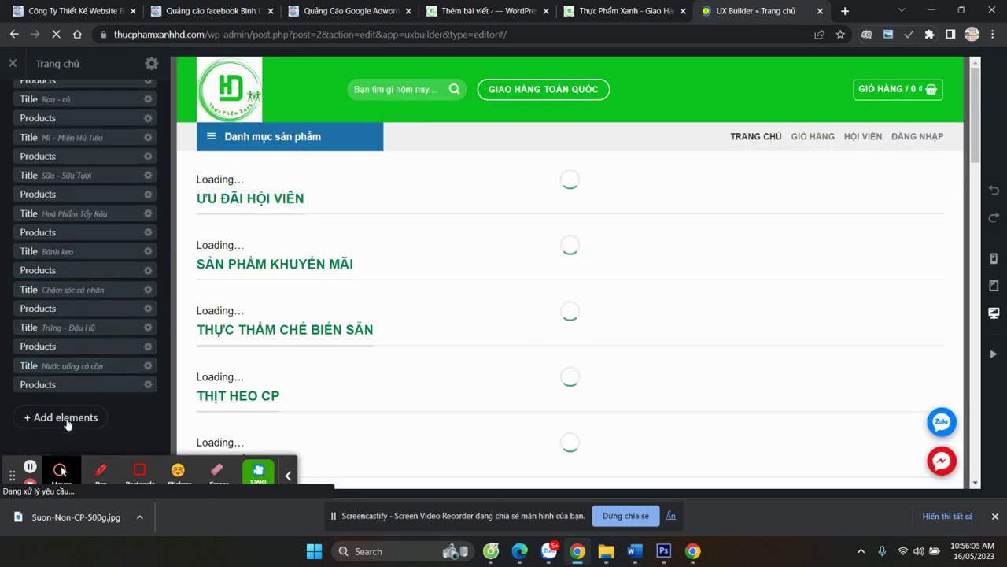
{"action": "left_click", "coordinate": [67, 423]}
{"action": "scroll", "coordinate": [123, 331], "scroll_direction": "down", "scroll_amount": 5}
{"action": "scroll", "coordinate": [123, 330], "scroll_direction": "down", "scroll_amount": 10}
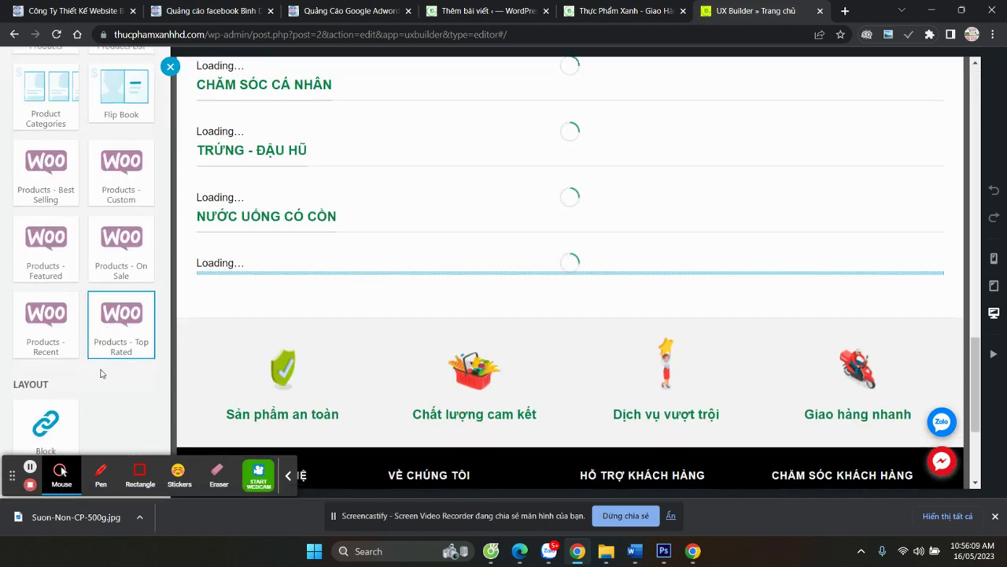
{"action": "scroll", "coordinate": [103, 374], "scroll_direction": "up", "scroll_amount": 10}
{"action": "left_click", "coordinate": [118, 239]}
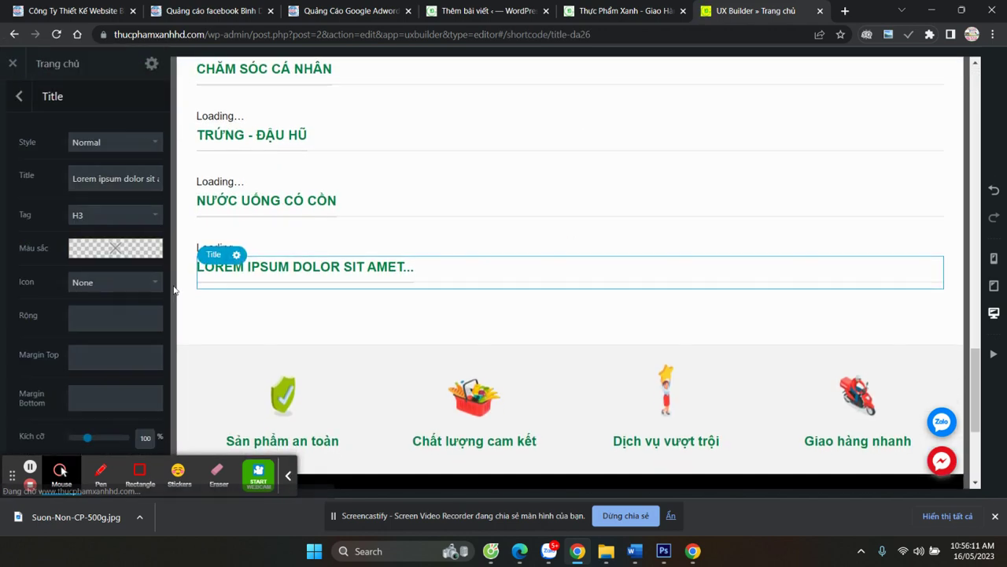
Enter "Tin tức" as the text of the new title below the last product section
{"action": "type", "text": "Tin"}
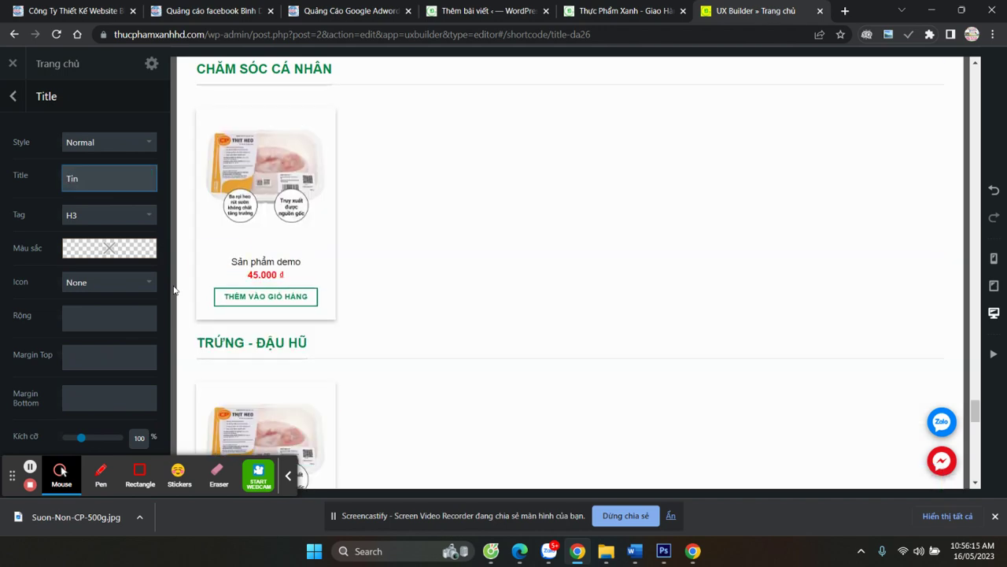
{"action": "scroll", "coordinate": [490, 373], "scroll_direction": "down", "scroll_amount": 10}
{"action": "scroll", "coordinate": [592, 317], "scroll_direction": "down", "scroll_amount": 1}
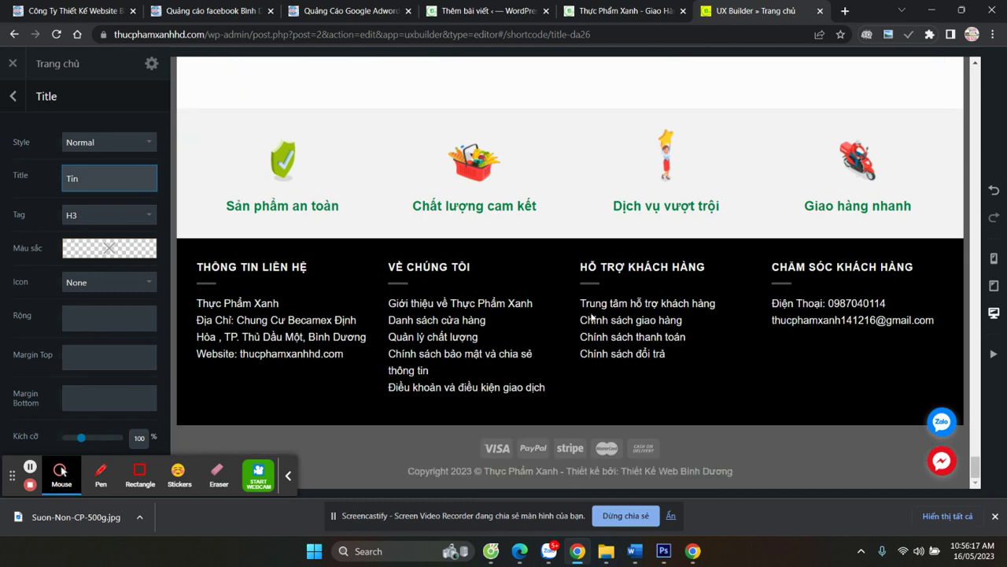
{"action": "scroll", "coordinate": [403, 322], "scroll_direction": "up", "scroll_amount": 3}
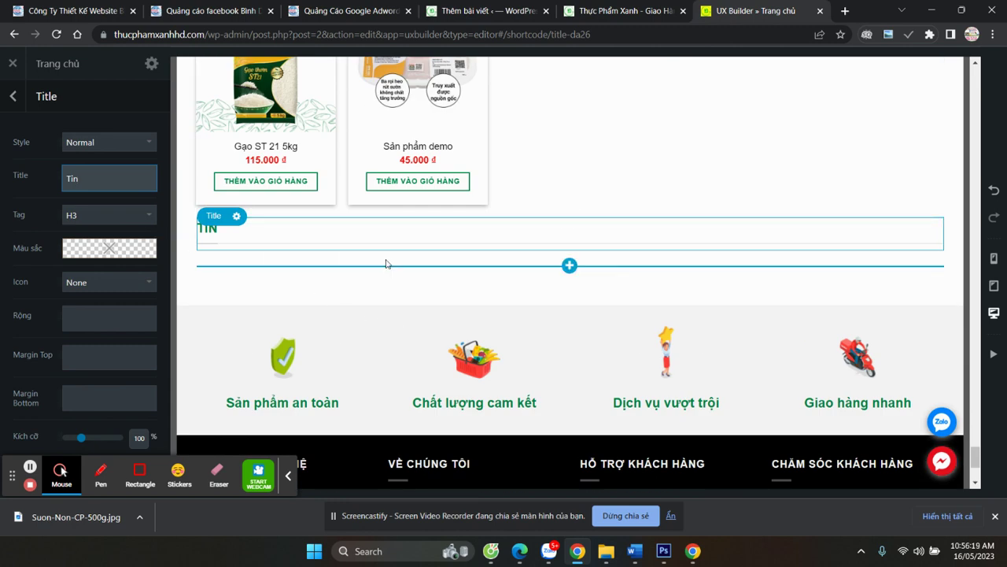
{"action": "type", "text": "tuc"}
{"action": "scroll", "coordinate": [385, 263], "scroll_direction": "up", "scroll_amount": 8}
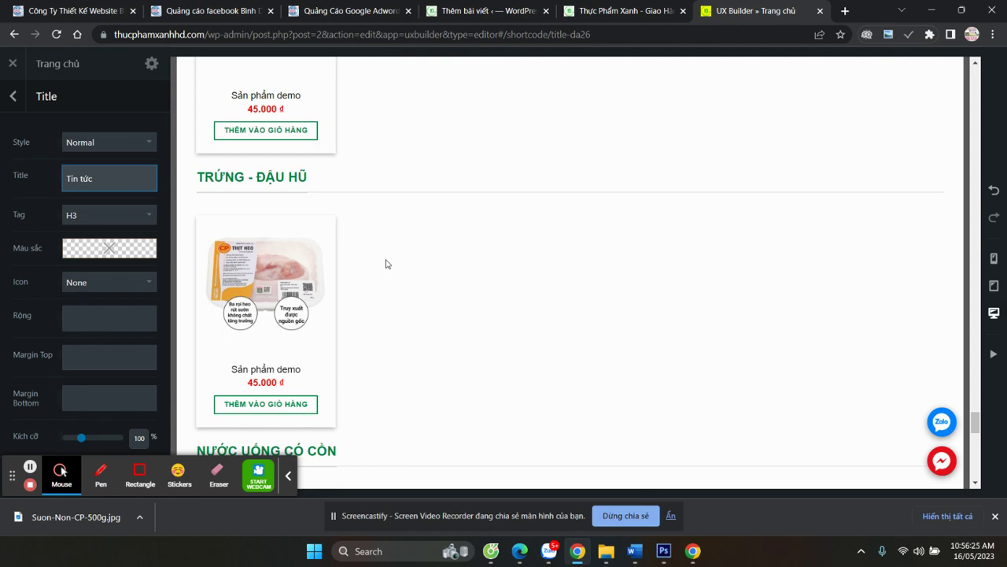
{"action": "scroll", "coordinate": [397, 282], "scroll_direction": "down", "scroll_amount": 10}
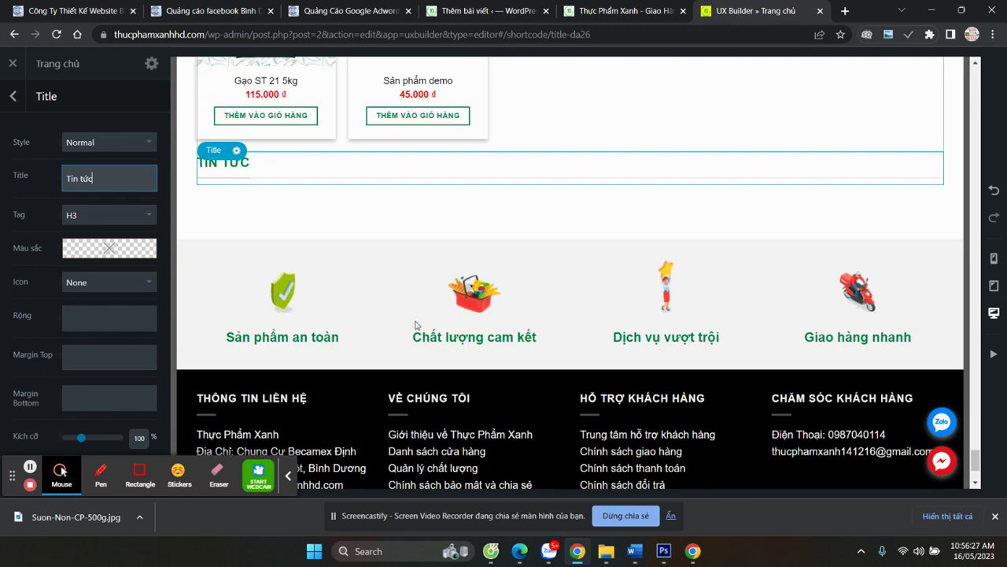
{"action": "scroll", "coordinate": [298, 292], "scroll_direction": "up", "scroll_amount": 2}
{"action": "left_click", "coordinate": [298, 292]}
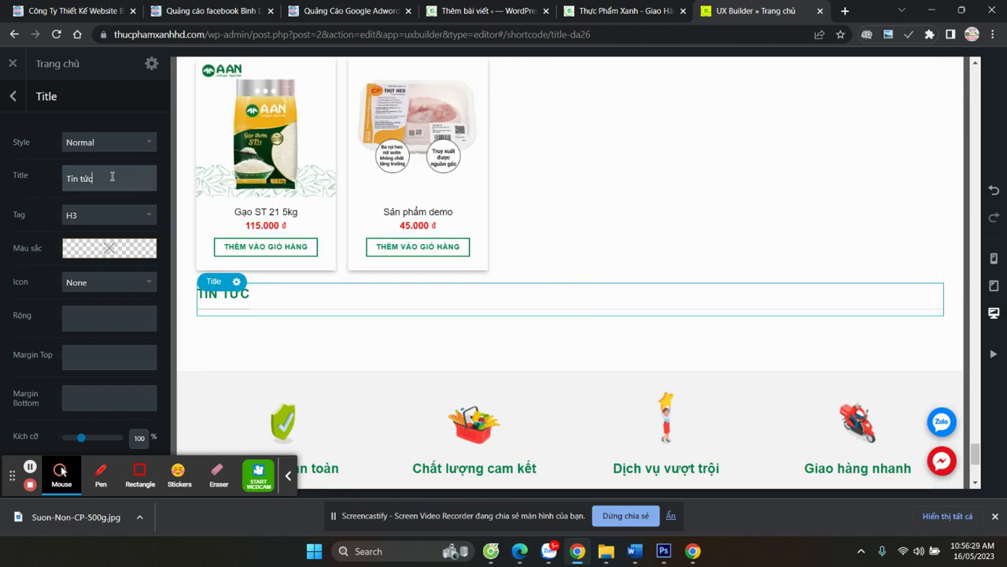
Extend the new title to "Tin tức - Chia sẽ kinh nghiệm" and apply the element
{"action": "type", "text": "ci"}
{"action": "type", "text": "Chia se"}
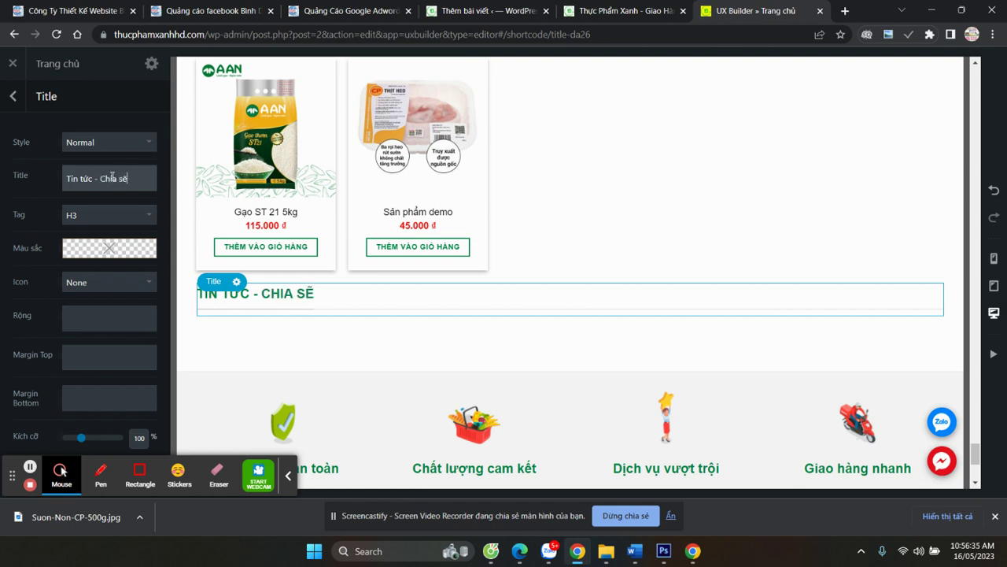
{"action": "type", "text": " kinh nghiệm"}
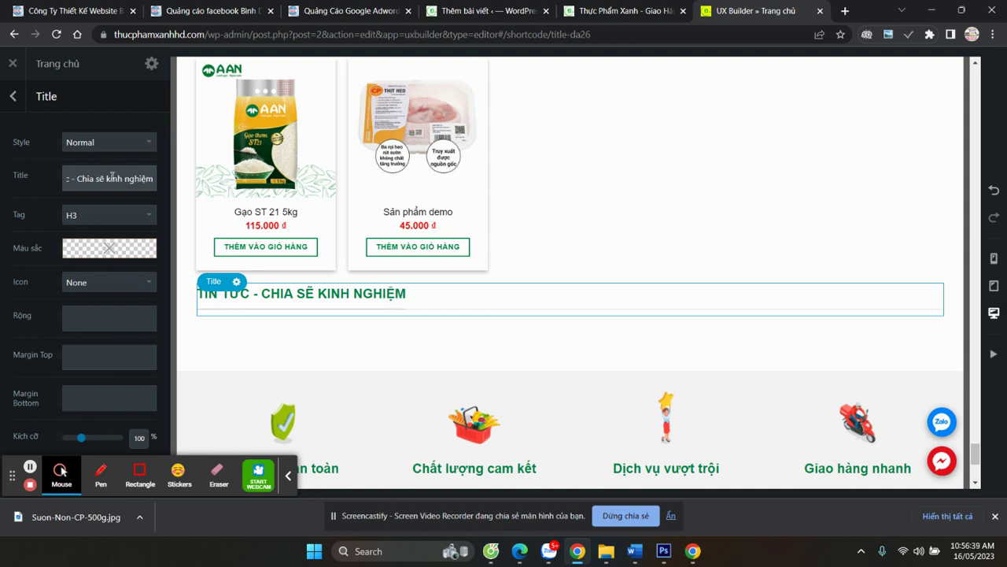
{"action": "scroll", "coordinate": [141, 406], "scroll_direction": "down", "scroll_amount": 3}
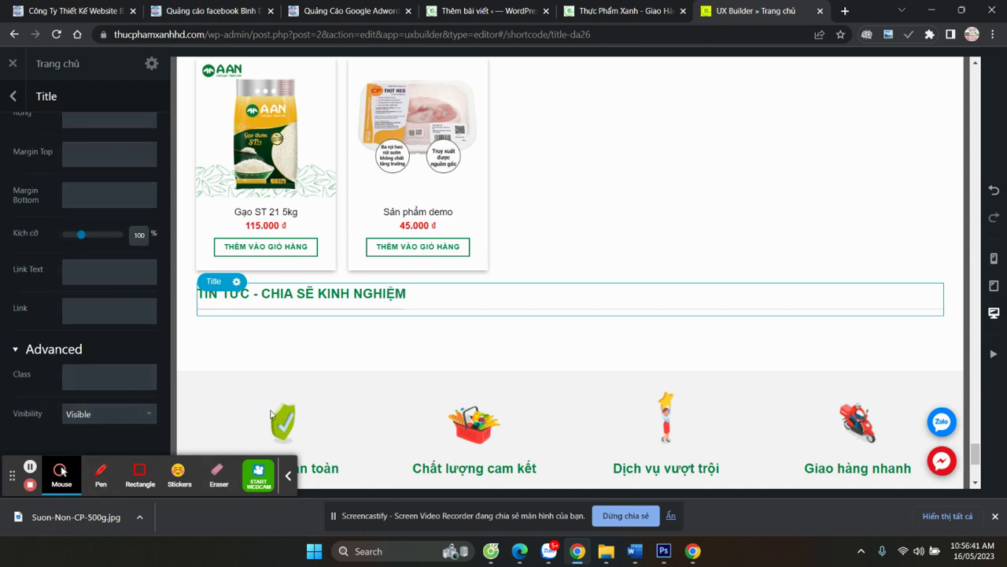
{"action": "left_click", "coordinate": [291, 477]}
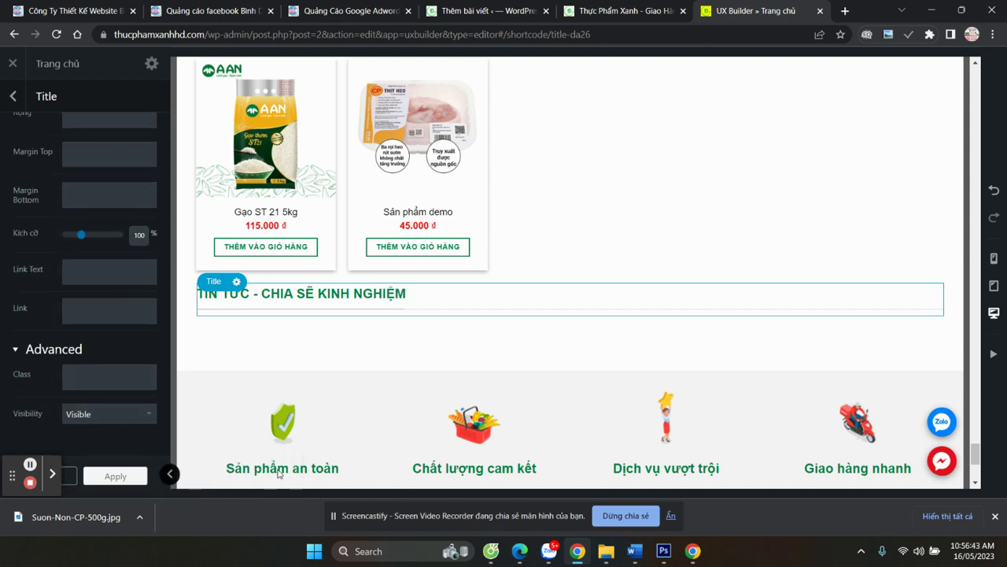
{"action": "left_click", "coordinate": [116, 476]}
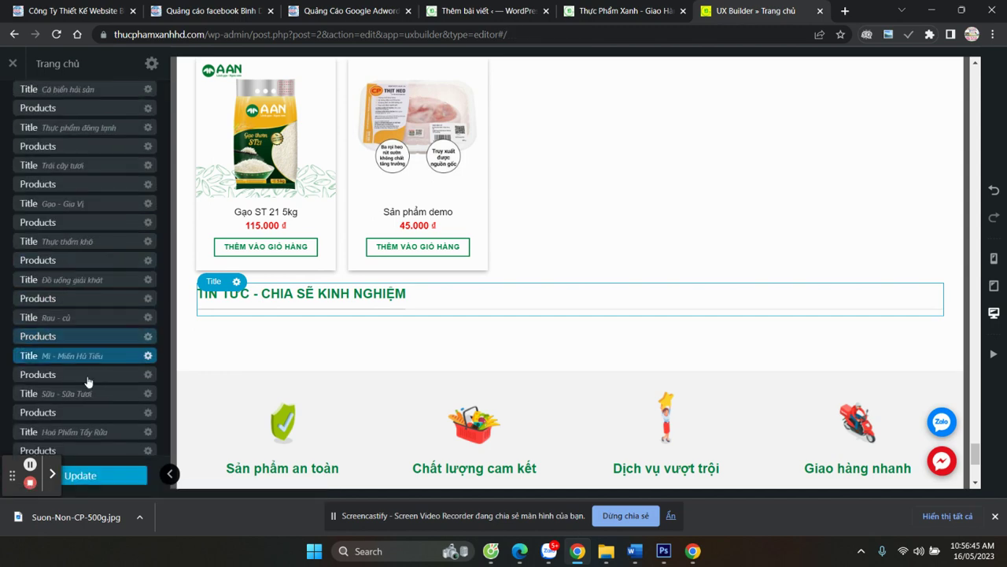
Add a Blog posts element with the Normal preset below the new title
{"action": "left_click", "coordinate": [88, 420]}
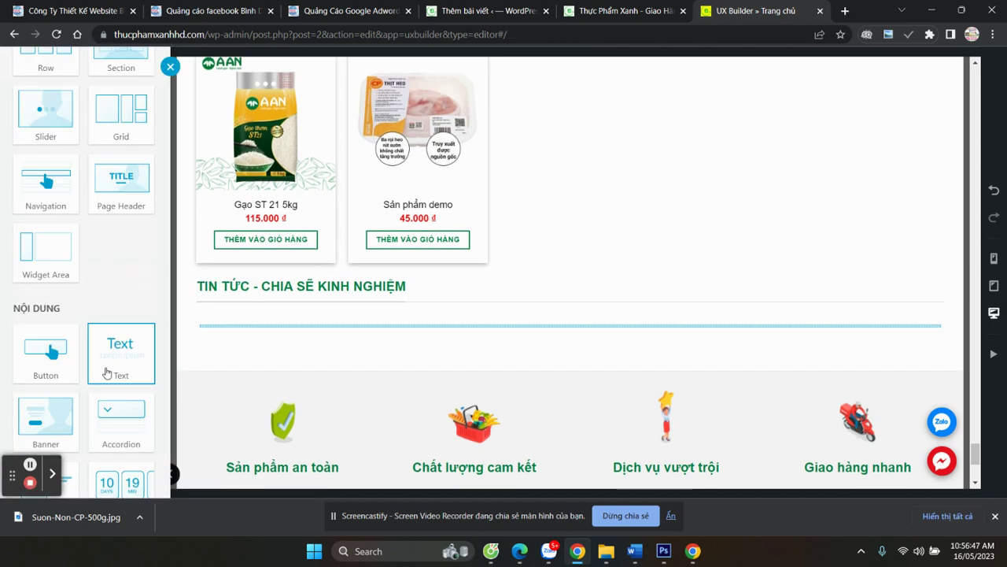
{"action": "scroll", "coordinate": [61, 302], "scroll_direction": "down", "scroll_amount": 4}
{"action": "left_click", "coordinate": [56, 175]}
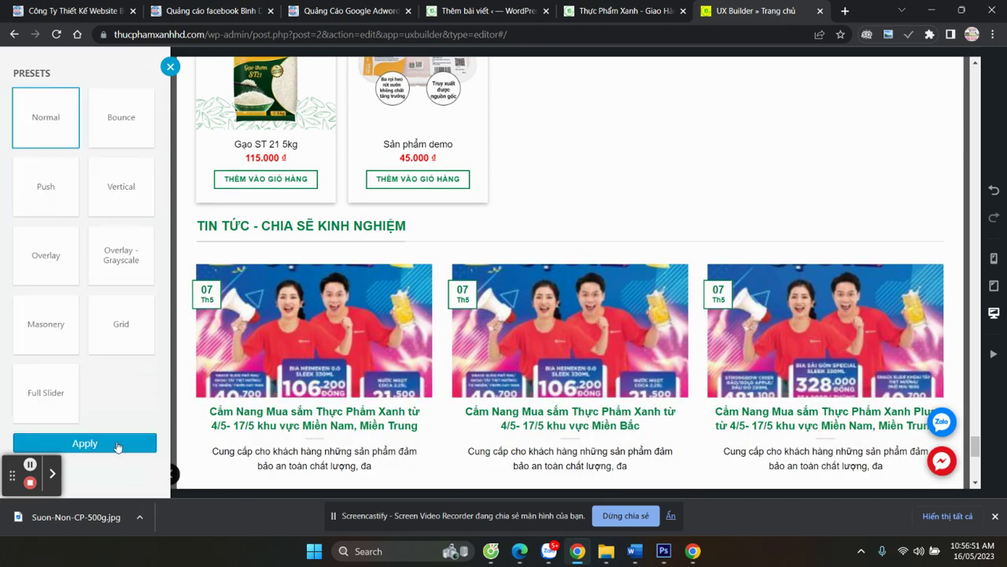
{"action": "left_click", "coordinate": [118, 438]}
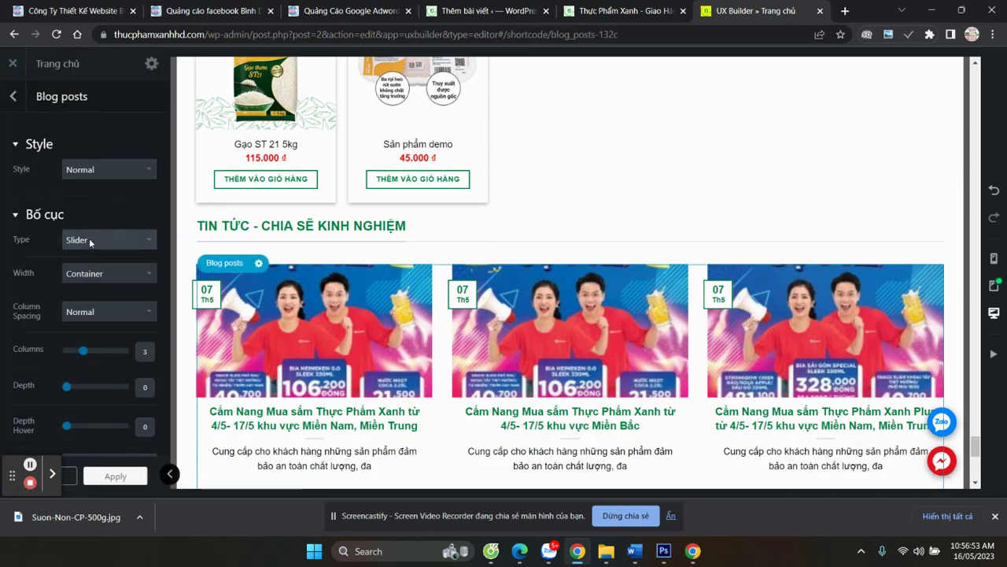
Keep the blog posts layout type as Slider and set its columns to 4
{"action": "left_click", "coordinate": [99, 240]}
{"action": "left_click", "coordinate": [100, 248]}
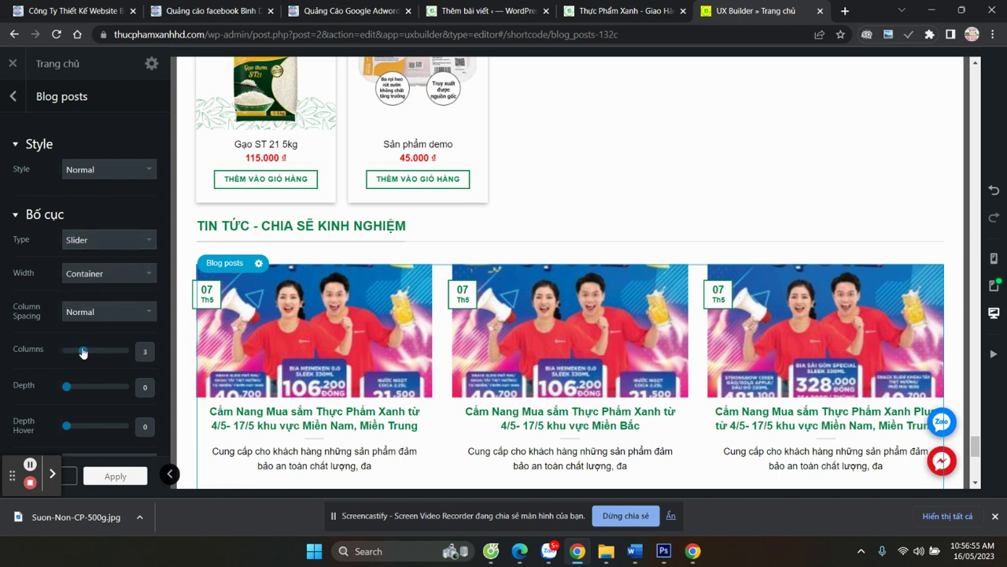
{"action": "left_click_drag", "start_coordinate": [82, 352], "coordinate": [91, 351]}
Set the total number of posts in the blog posts element to 12
{"action": "scroll", "coordinate": [94, 358], "scroll_direction": "down", "scroll_amount": 2}
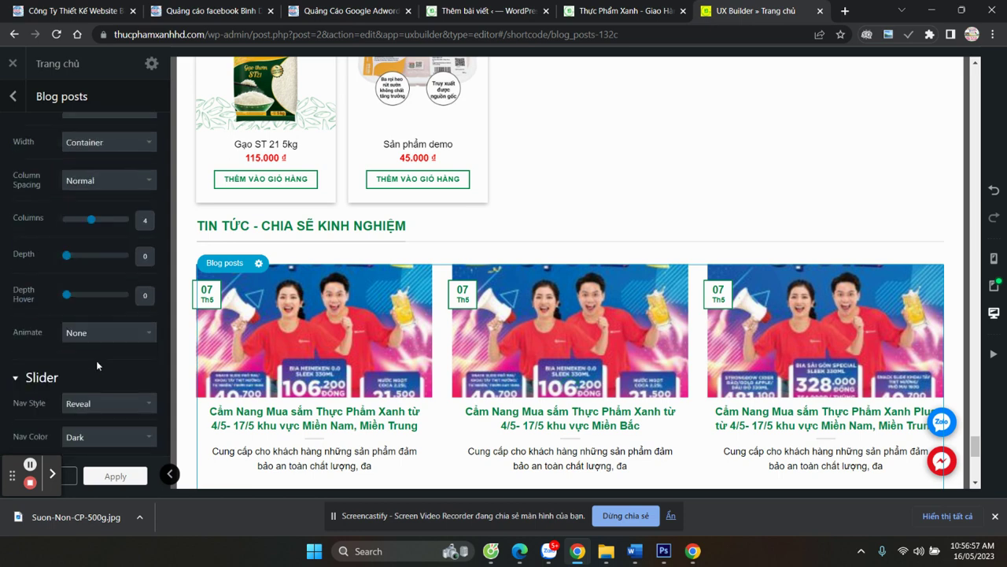
{"action": "scroll", "coordinate": [96, 362], "scroll_direction": "down", "scroll_amount": 1}
{"action": "scroll", "coordinate": [101, 286], "scroll_direction": "down", "scroll_amount": 3}
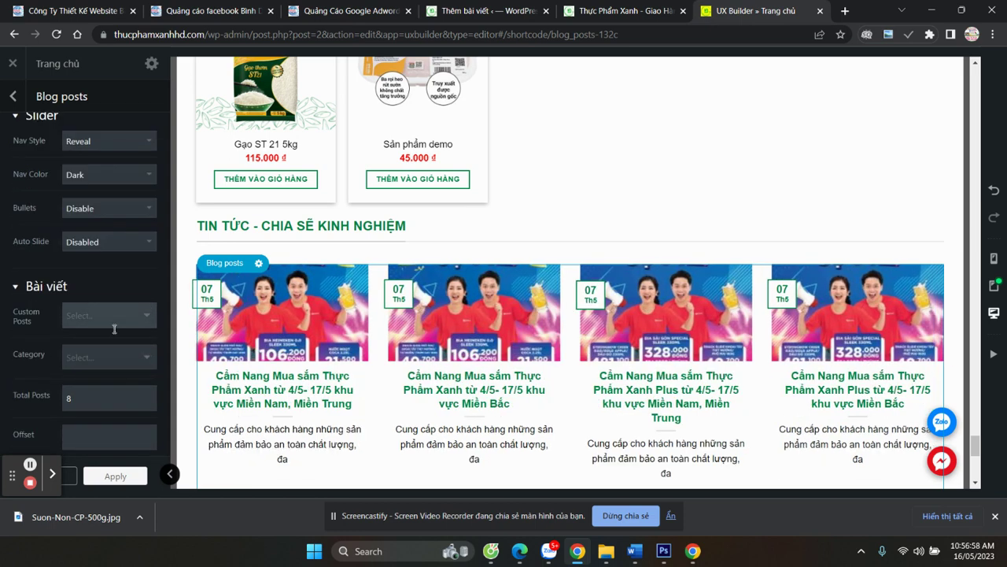
{"action": "double_click", "coordinate": [88, 400]}
{"action": "type", "text": "2"}
{"action": "double_click", "coordinate": [77, 391]}
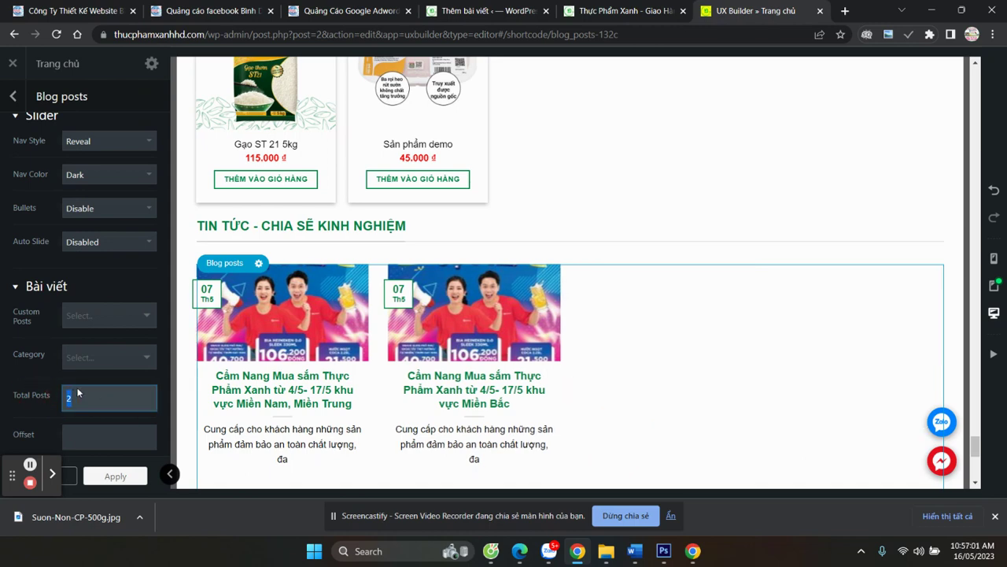
{"action": "type", "text": "12"}
{"action": "scroll", "coordinate": [113, 354], "scroll_direction": "down", "scroll_amount": 2}
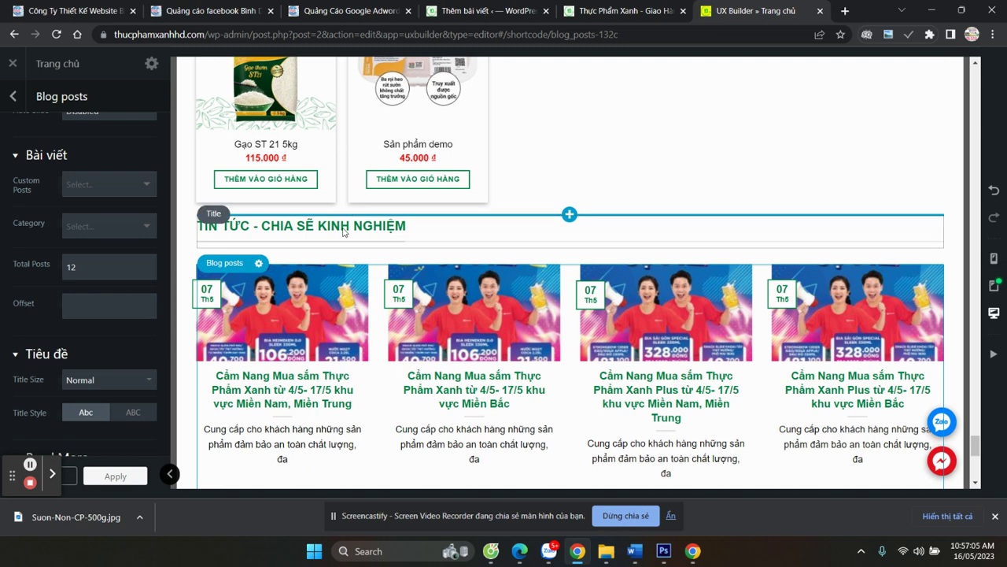
Change the title above the blog posts to "Món ăn hằng ngày" and apply it
{"action": "left_click", "coordinate": [236, 226]}
{"action": "triple_click", "coordinate": [129, 178]}
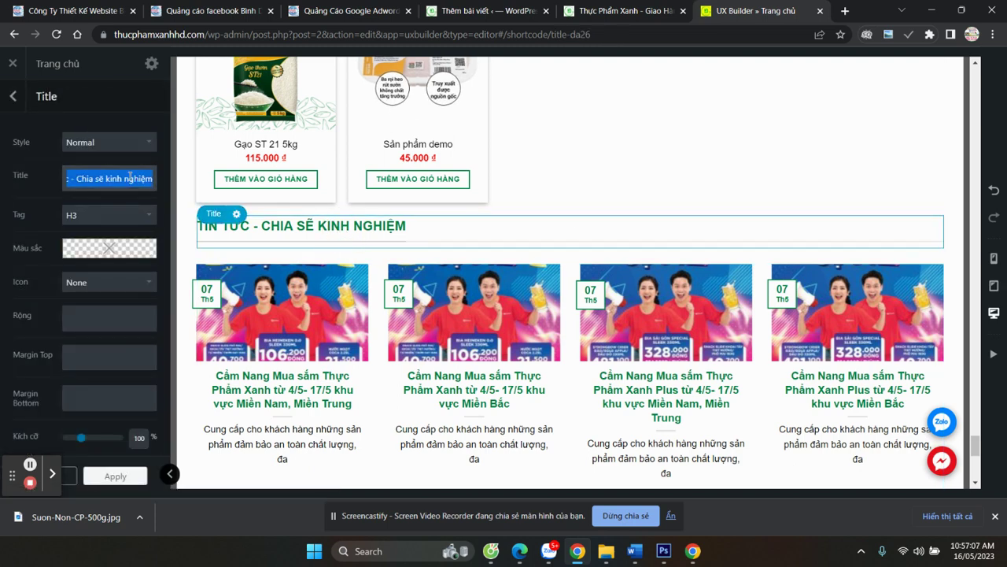
{"action": "type", "text": "Món an"}
{"action": "type", "text": " hằng nagfy"}
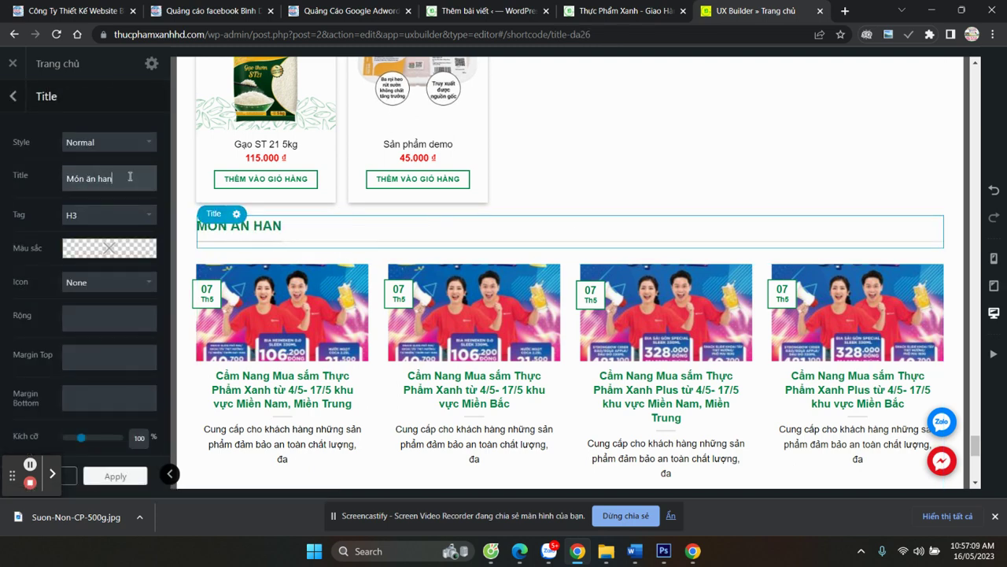
{"action": "key", "text": "BackSpace"}
{"action": "key", "text": "BackSpace"}
{"action": "key", "text": "BackSpace"}
{"action": "type", "text": "gày"}
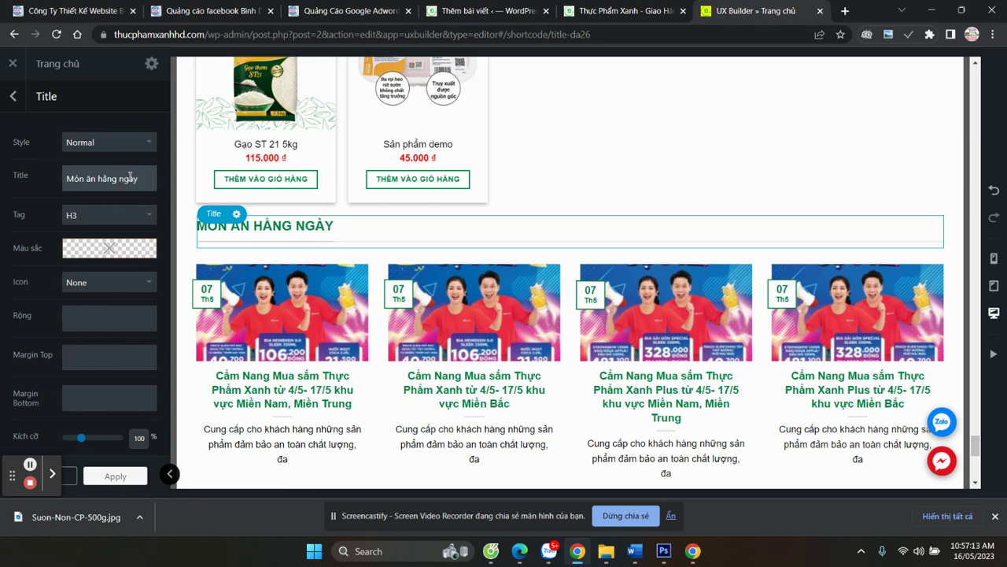
{"action": "left_click", "coordinate": [114, 475]}
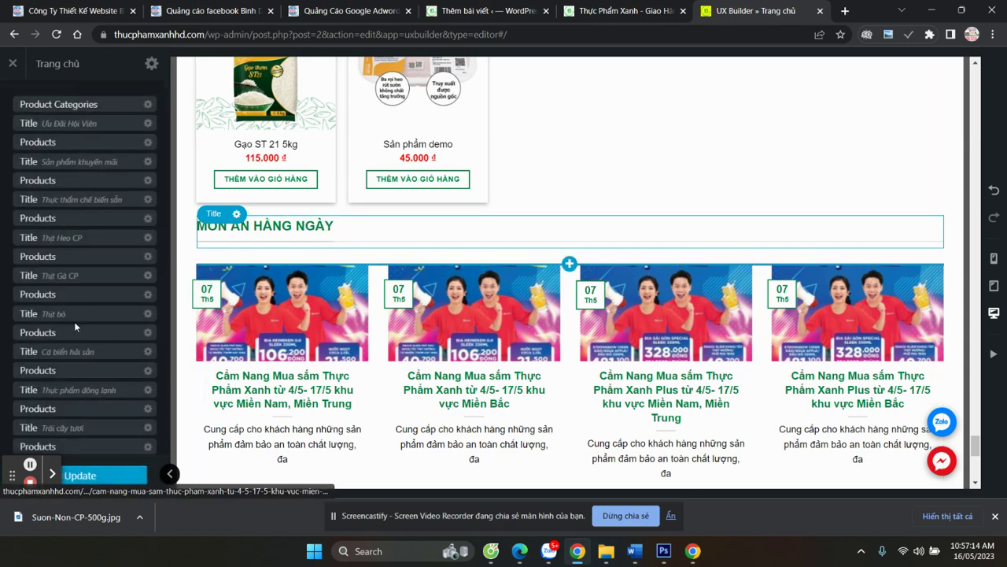
Set the image size of the blog posts element to Original
{"action": "left_click", "coordinate": [456, 337]}
{"action": "scroll", "coordinate": [126, 322], "scroll_direction": "down", "scroll_amount": 5}
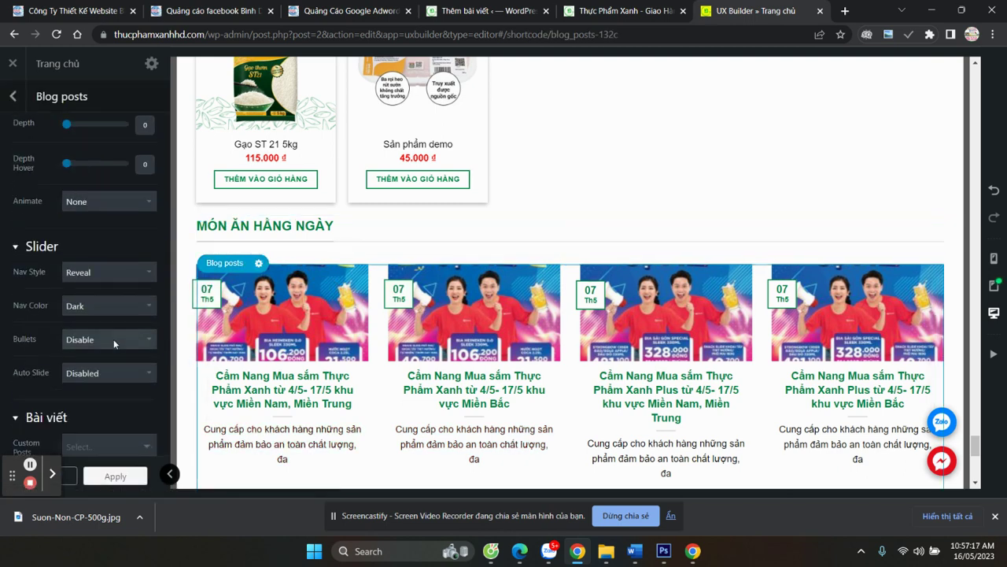
{"action": "scroll", "coordinate": [113, 343], "scroll_direction": "down", "scroll_amount": 15}
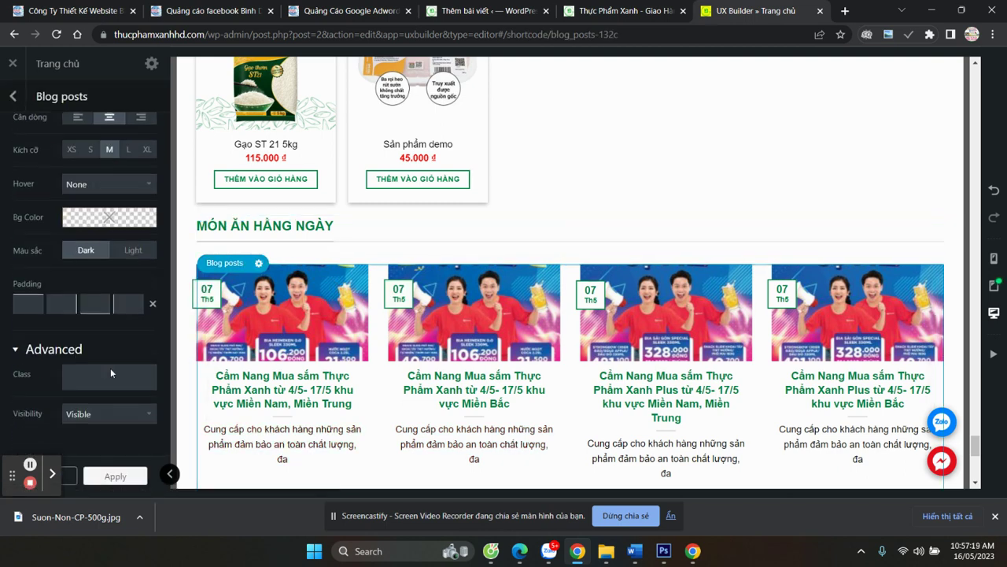
{"action": "scroll", "coordinate": [99, 350], "scroll_direction": "up", "scroll_amount": 3}
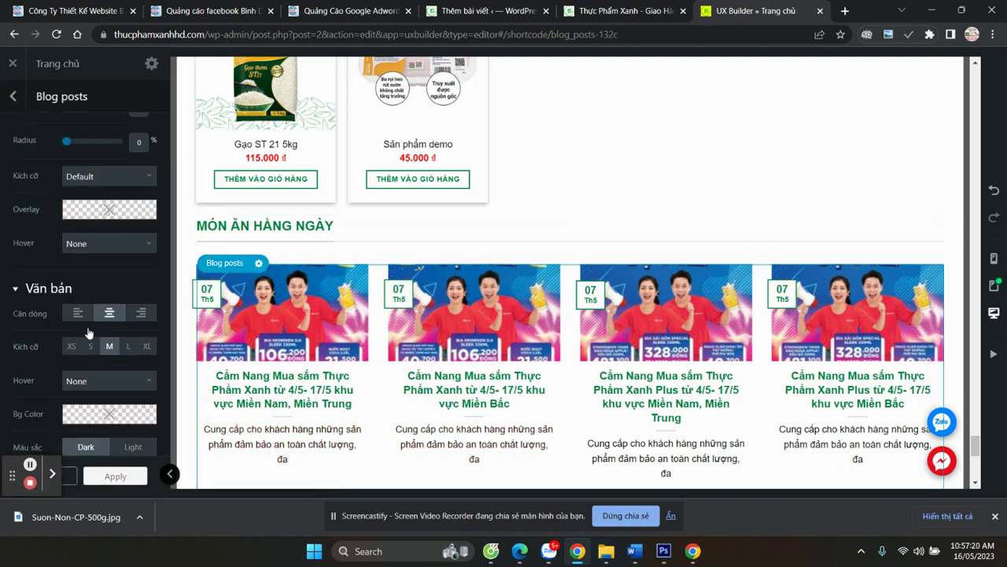
{"action": "left_click", "coordinate": [103, 244]}
{"action": "left_click", "coordinate": [25, 254]}
{"action": "left_click", "coordinate": [90, 183]}
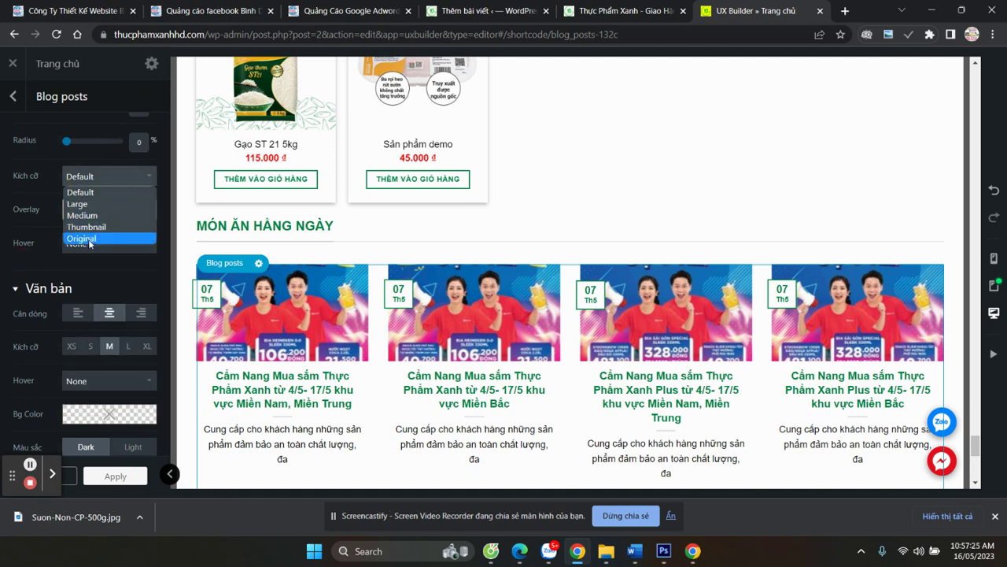
{"action": "left_click", "coordinate": [91, 241]}
{"action": "scroll", "coordinate": [102, 260], "scroll_direction": "up", "scroll_amount": 4}
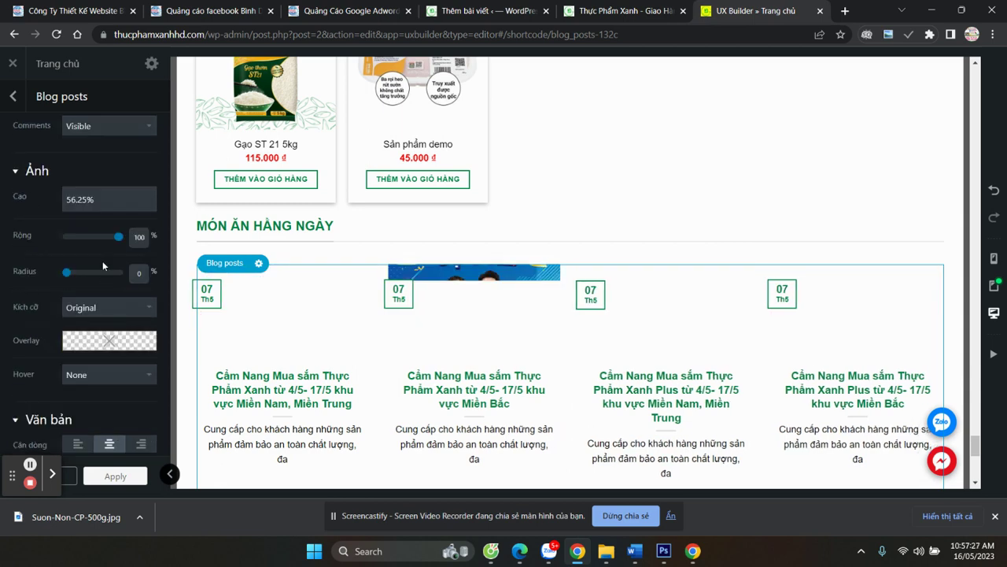
Set the date display of the blog posts element to Text
{"action": "scroll", "coordinate": [94, 240], "scroll_direction": "up", "scroll_amount": 2}
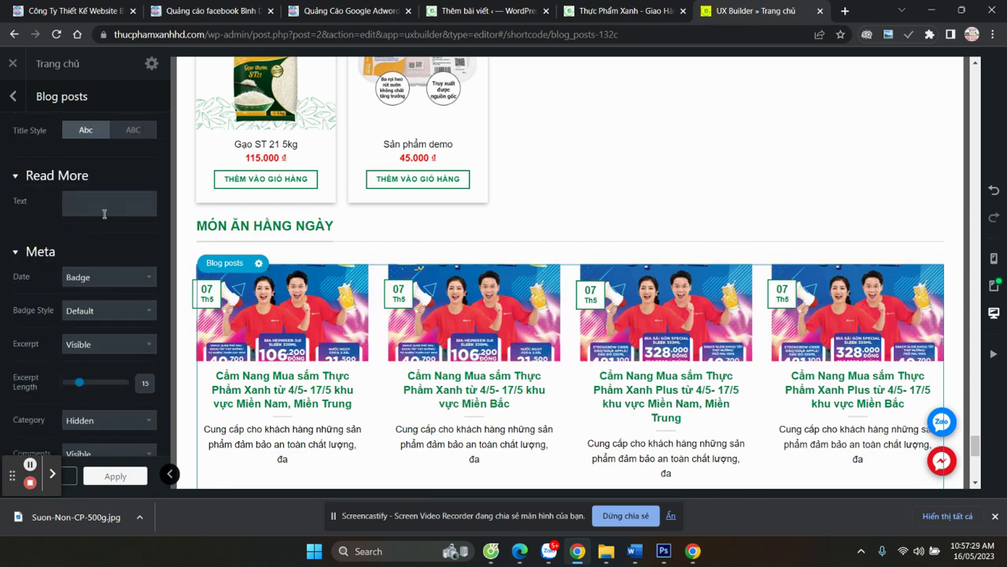
{"action": "left_click", "coordinate": [90, 276]}
{"action": "left_click", "coordinate": [89, 299]}
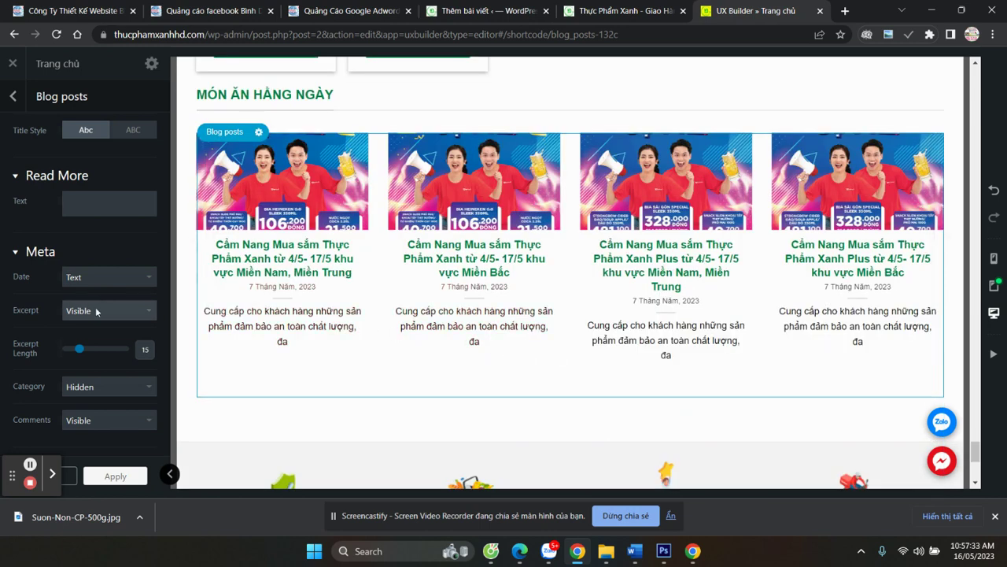
Give the blog posts a read-more button reading "Xem thi tiết" with colour Alert and style Outline, apply it, and exit the page builder
{"action": "left_click", "coordinate": [96, 199]}
{"action": "type", "text": "Xem"}
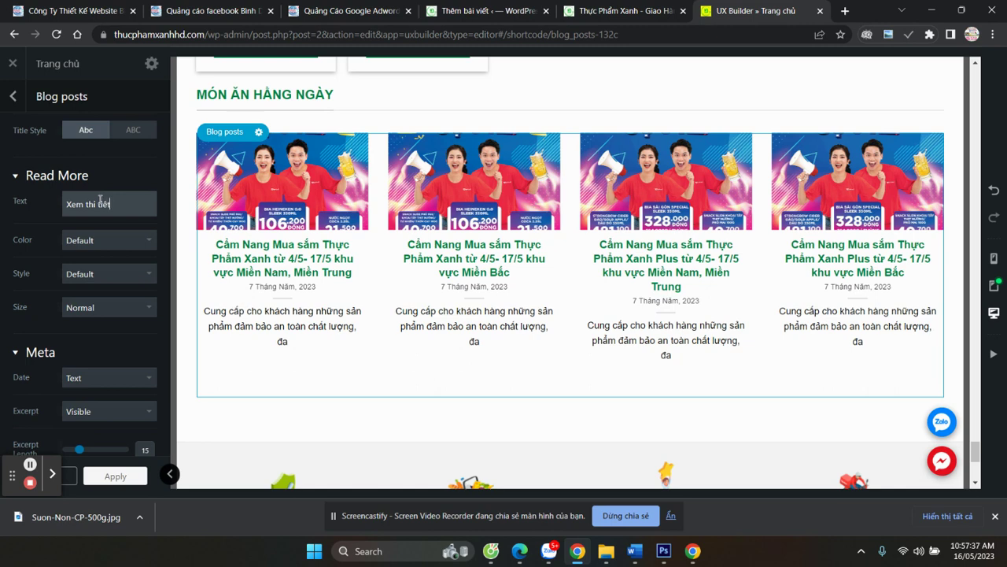
{"action": "type", "text": " thi tiết"}
{"action": "left_click", "coordinate": [109, 240]}
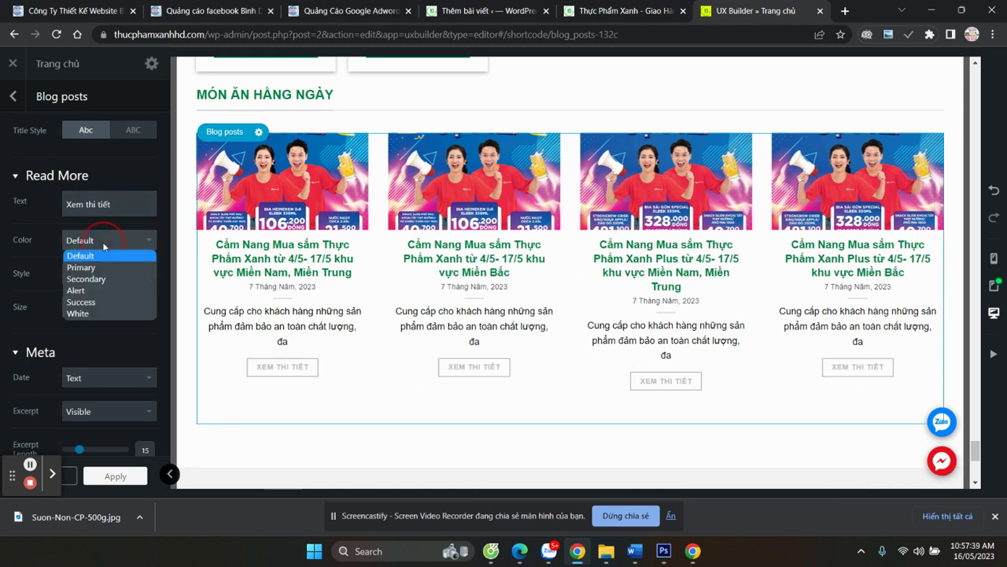
{"action": "left_click", "coordinate": [106, 291]}
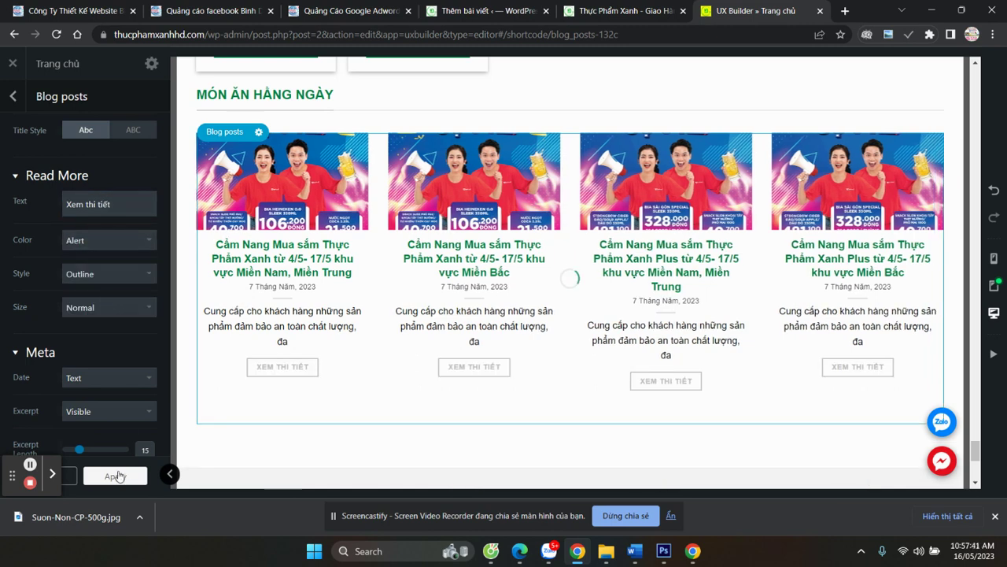
{"action": "left_click", "coordinate": [111, 479]}
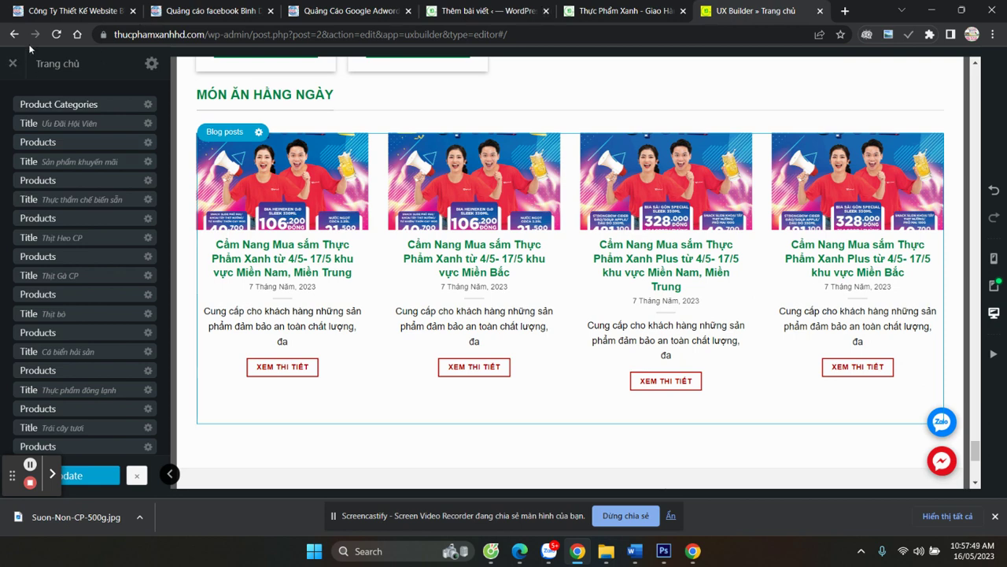
{"action": "left_click", "coordinate": [14, 63]}
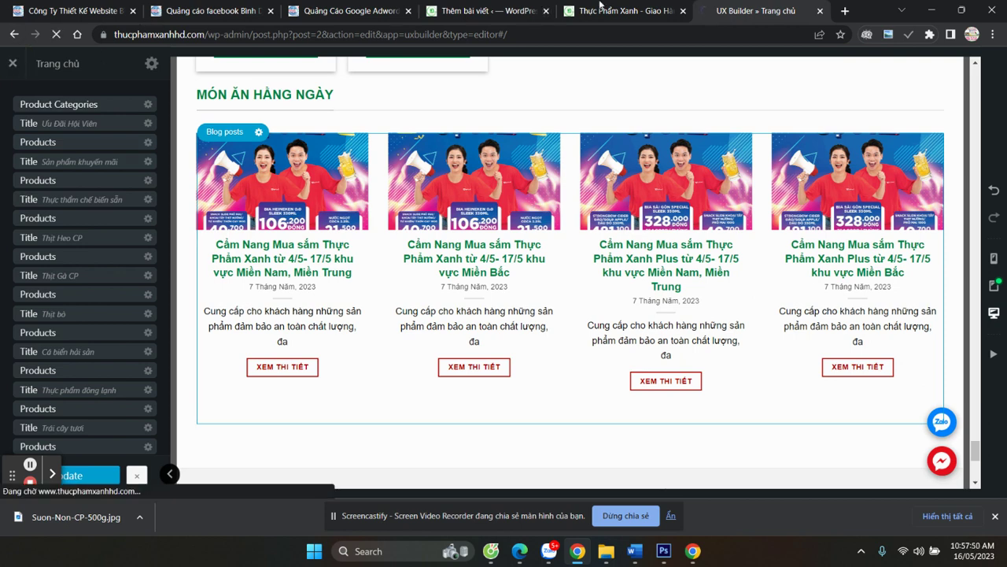
Open Google in a new browser tab and search for "cách náu món ăn ngon"
{"action": "left_click", "coordinate": [499, 11]}
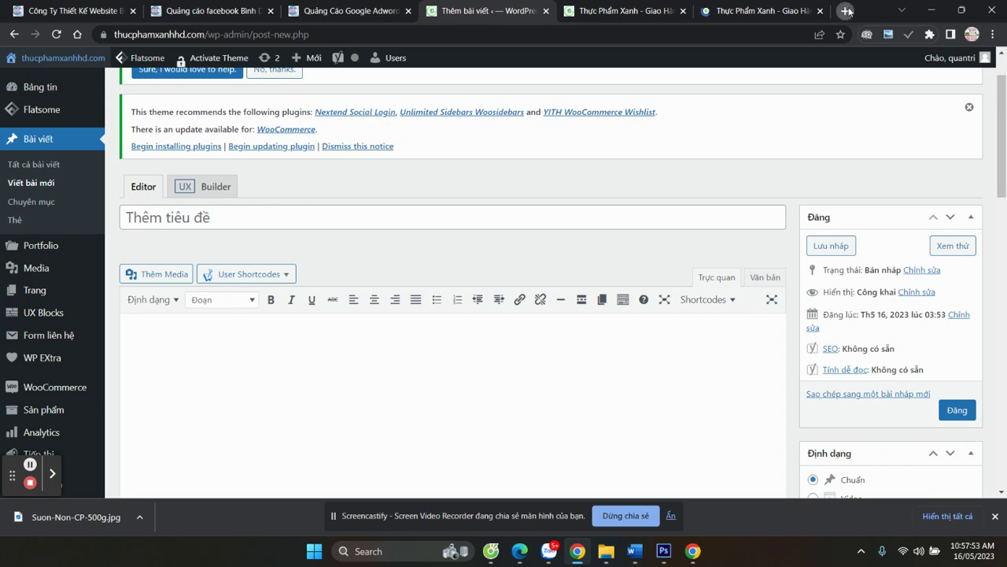
{"action": "left_click", "coordinate": [845, 11]}
{"action": "type", "text": "google.com"}
{"action": "key", "text": "Return"}
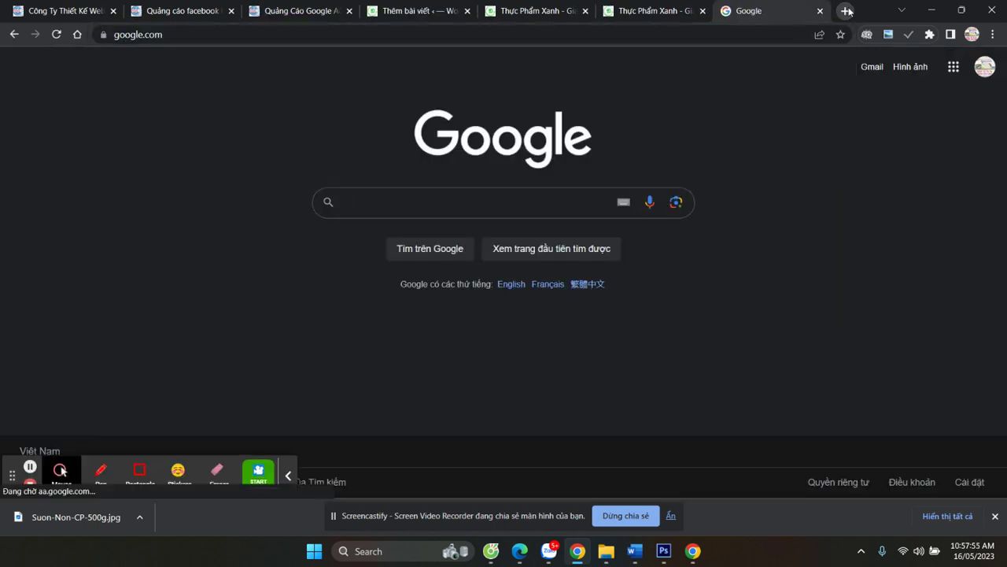
{"action": "type", "text": "c"}
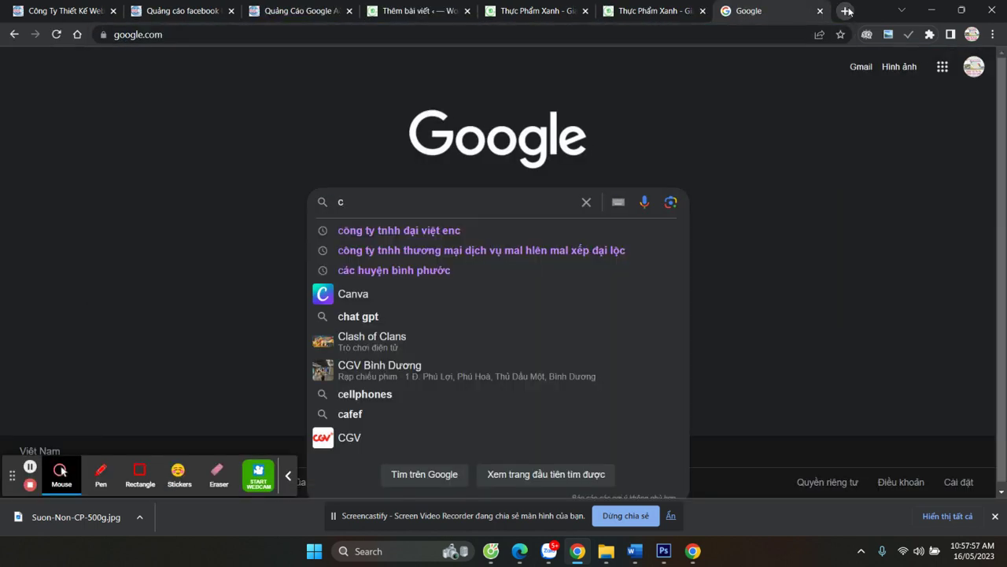
{"action": "type", "text": "ách nă"}
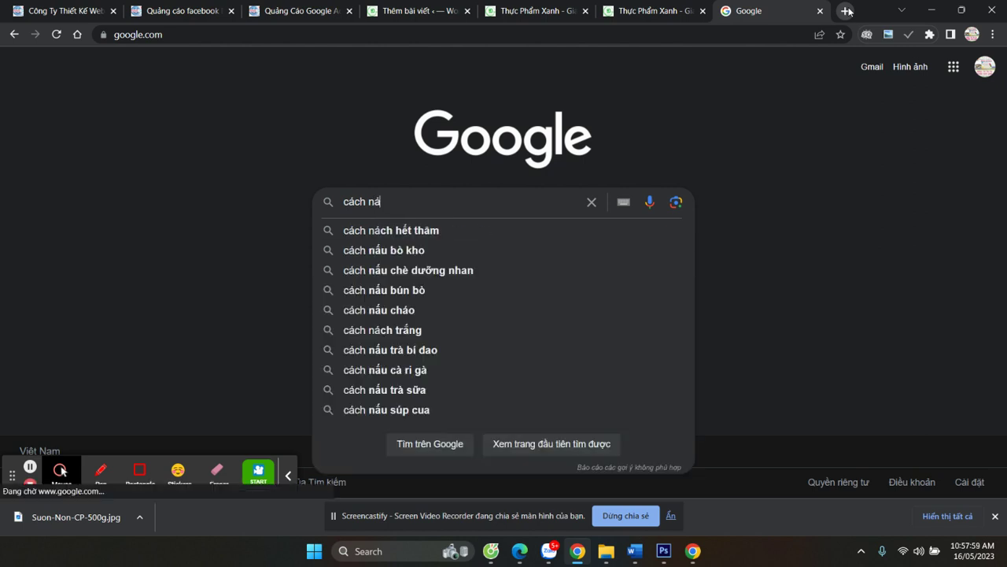
{"action": "key", "text": "BackSpace"}
{"action": "type", "text": "áu món "}
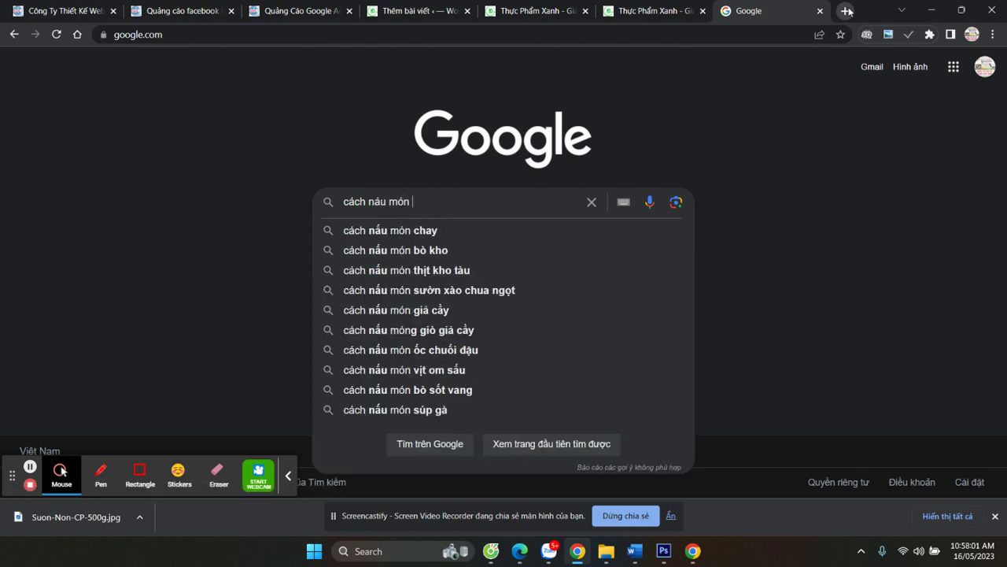
{"action": "type", "text": "ăn ngon"}
{"action": "key", "text": "Return"}
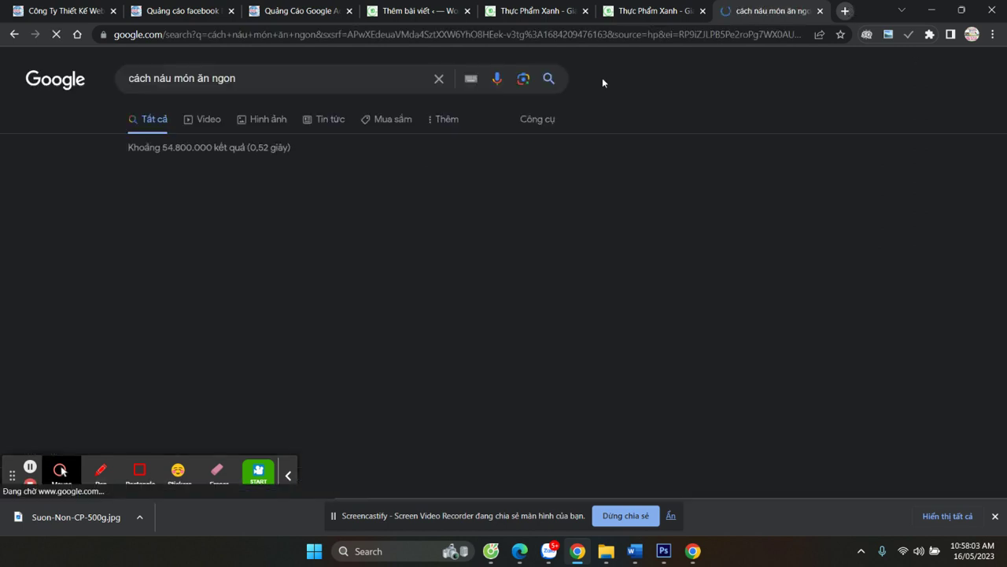
{"action": "scroll", "coordinate": [370, 299], "scroll_direction": "down", "scroll_amount": 5}
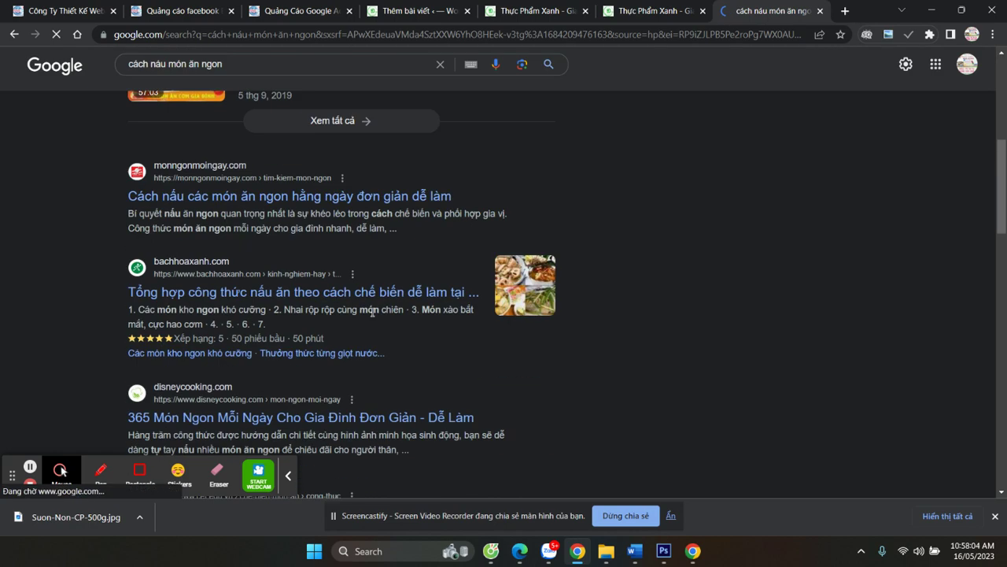
{"action": "left_click", "coordinate": [260, 198]}
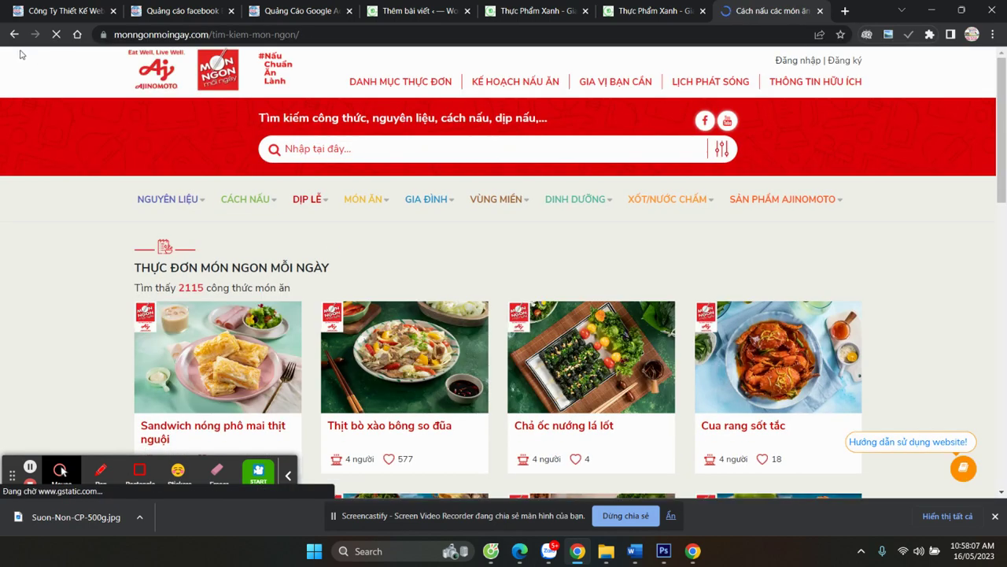
{"action": "left_click", "coordinate": [11, 37]}
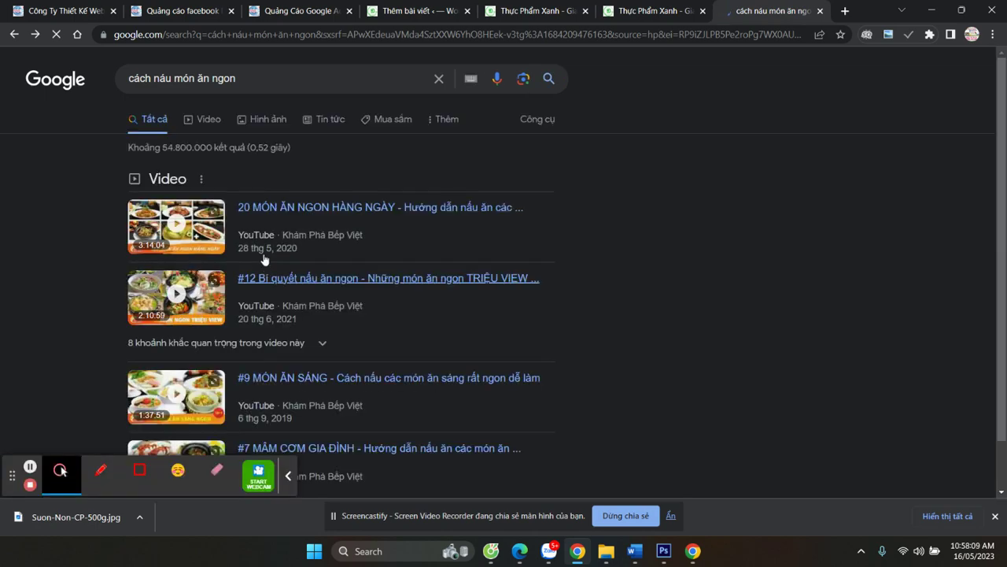
Open the disneycooking.com result "365 Món Ngon Mỗi Ngày Cho Gia Đình Đơn Giản - Dễ Làm" in a new tab
{"action": "scroll", "coordinate": [258, 268], "scroll_direction": "down", "scroll_amount": 8}
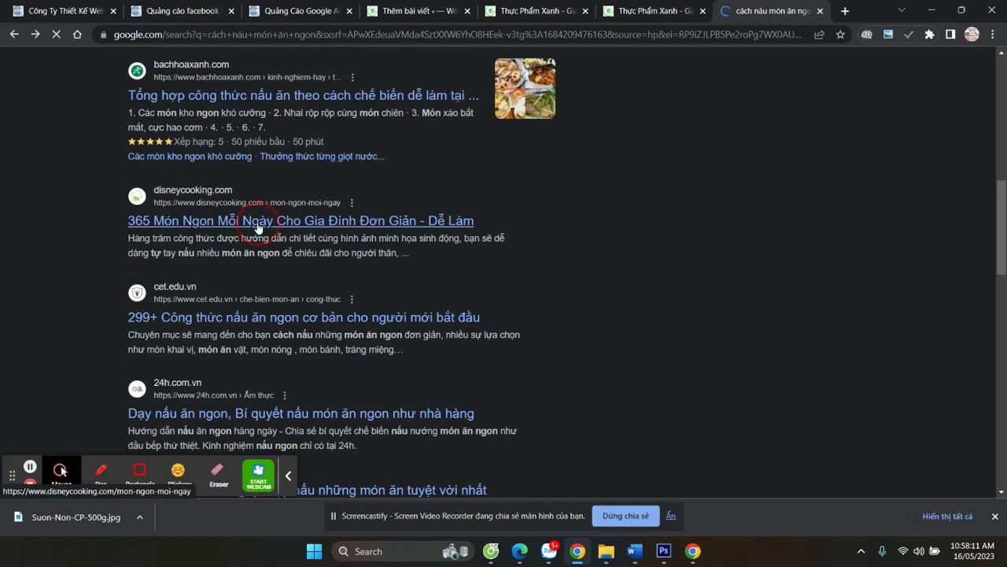
{"action": "right_click", "coordinate": [256, 227]}
{"action": "left_click", "coordinate": [315, 235]}
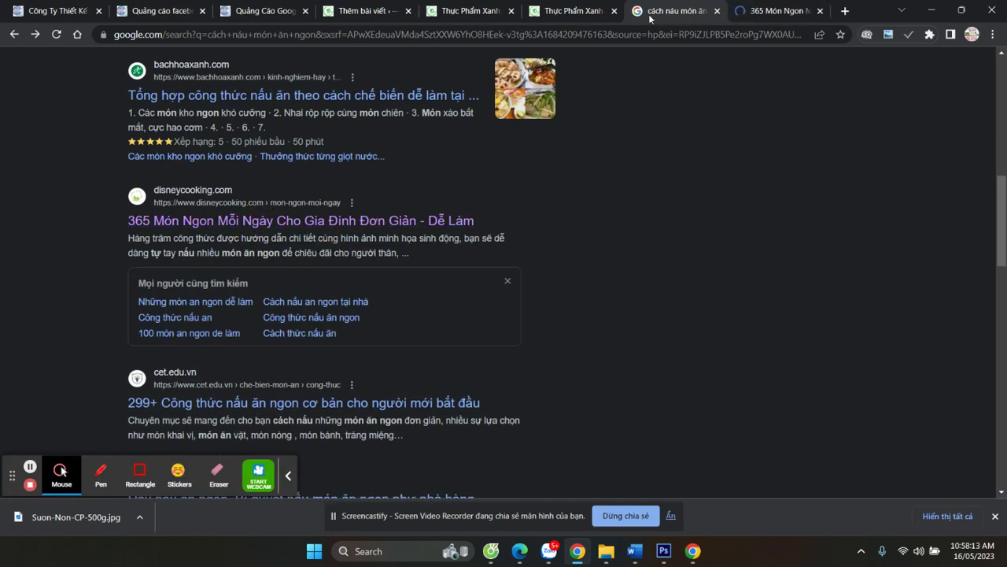
{"action": "left_click", "coordinate": [771, 11]}
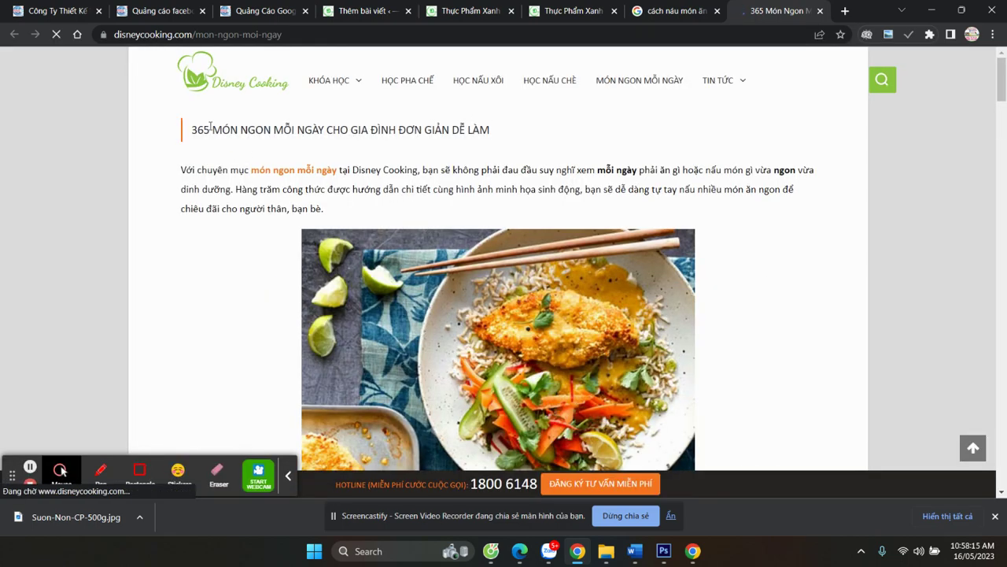
Copy the article heading "365 MÓN NGON MỖI NGÀY CHO GIA ĐÌNH ĐƠN GIẢN DỄ LÀM" into the new post's title
{"action": "left_click_drag", "start_coordinate": [191, 132], "coordinate": [482, 129]}
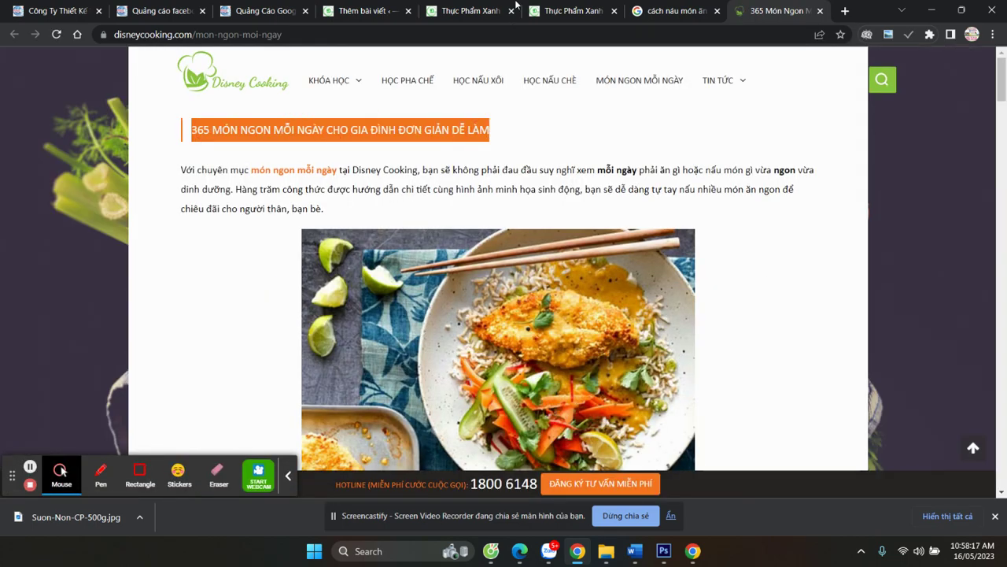
{"action": "key", "text": "ctrl+c"}
{"action": "left_click", "coordinate": [342, 11]}
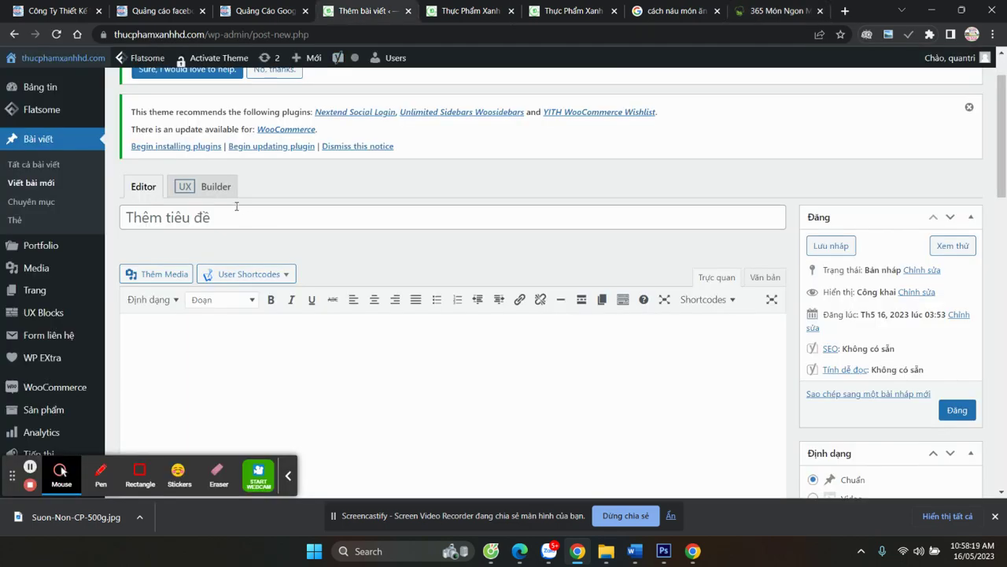
{"action": "left_click", "coordinate": [234, 214]}
{"action": "key", "text": "ctrl+v"}
Copy the article's introduction, image and closing paragraph above the dish list into the new post's content
{"action": "left_click", "coordinate": [779, 11]}
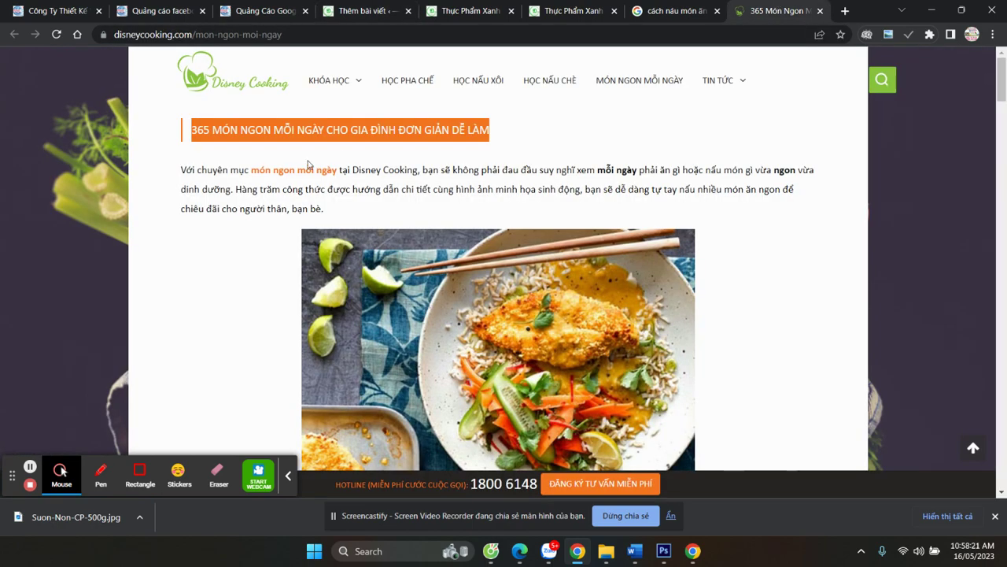
{"action": "left_click_drag", "start_coordinate": [181, 168], "coordinate": [323, 209]}
{"action": "scroll", "coordinate": [555, 110], "scroll_direction": "down", "scroll_amount": 8}
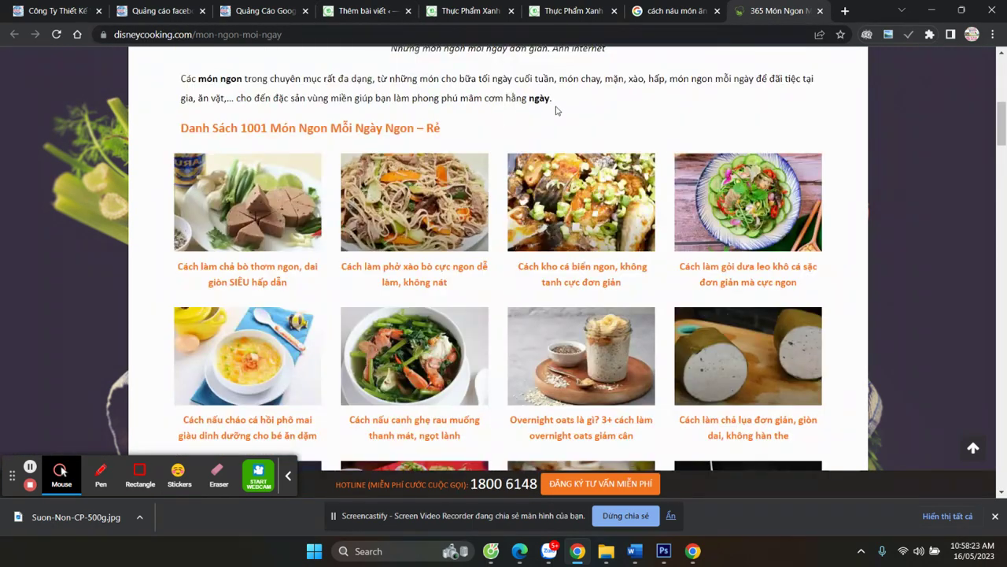
{"action": "left_click", "coordinate": [562, 101], "text": "shift"}
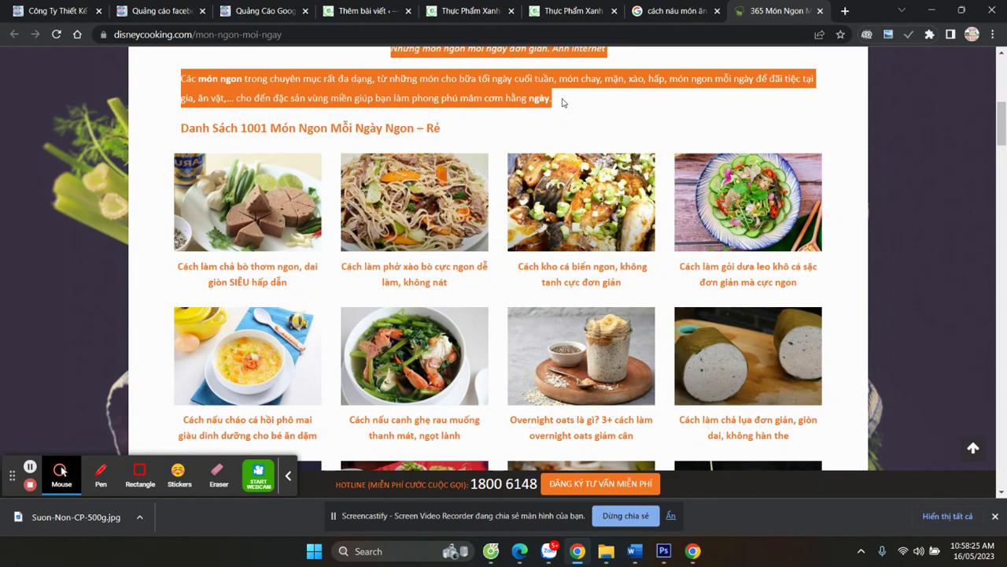
{"action": "left_click", "coordinate": [351, 10]}
{"action": "left_click", "coordinate": [191, 353]}
{"action": "key", "text": "ctrl+v"}
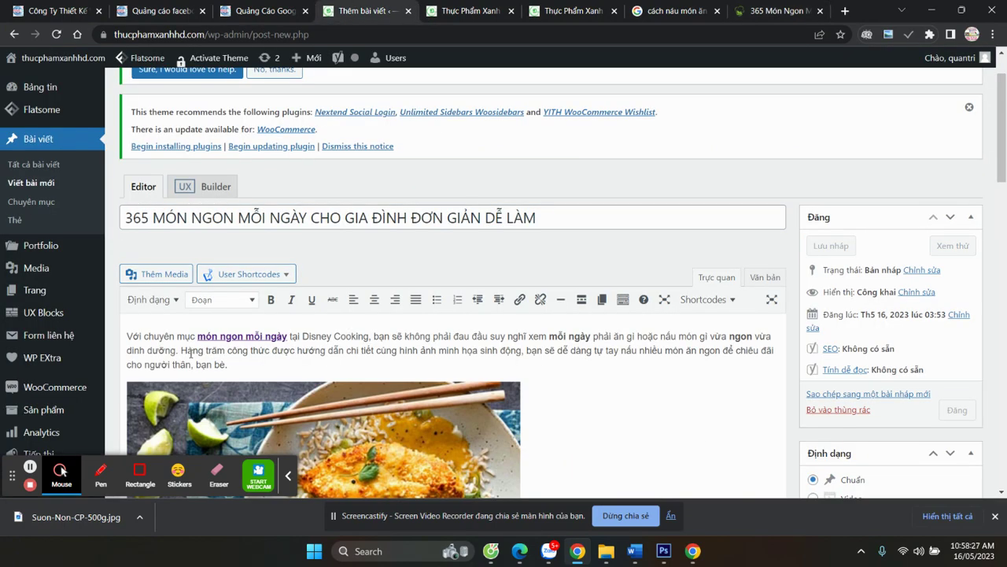
Show the extended formatting tools, then remove the links and clear the formatting from the entire post content
{"action": "key", "text": "ctrl+a"}
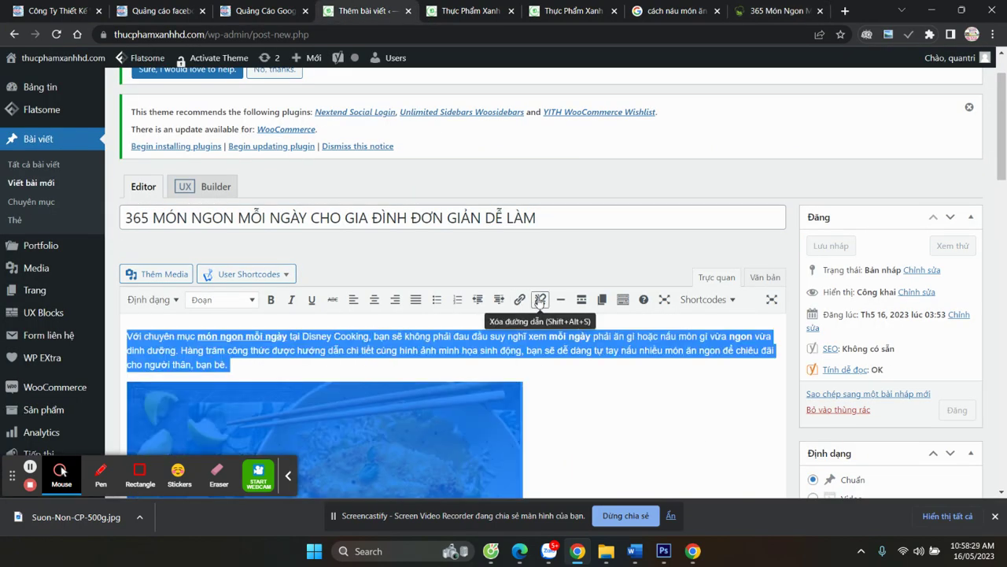
{"action": "scroll", "coordinate": [372, 349], "scroll_direction": "down", "scroll_amount": 3}
{"action": "scroll", "coordinate": [373, 349], "scroll_direction": "up", "scroll_amount": 5}
{"action": "scroll", "coordinate": [339, 315], "scroll_direction": "down", "scroll_amount": 2}
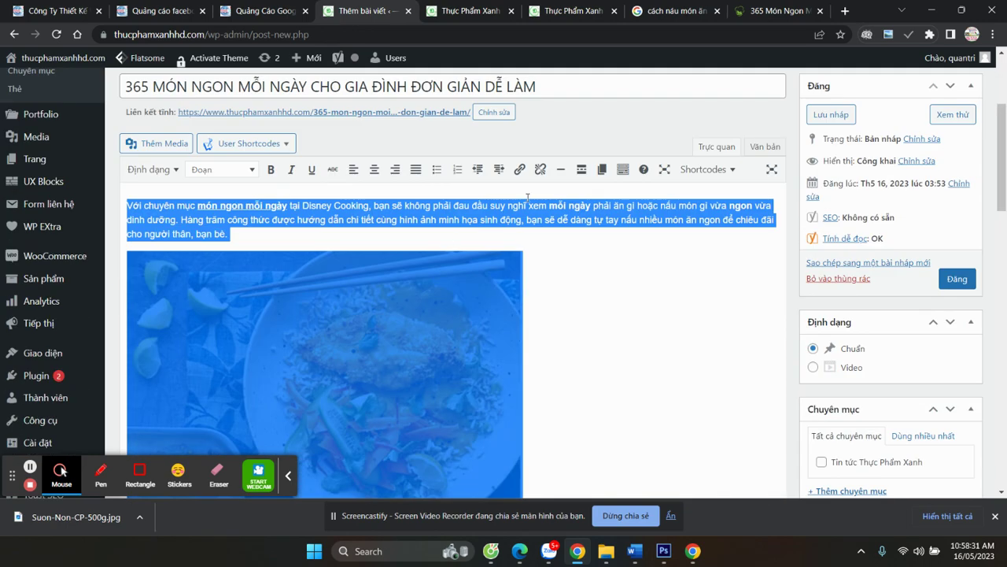
{"action": "left_click", "coordinate": [623, 169]}
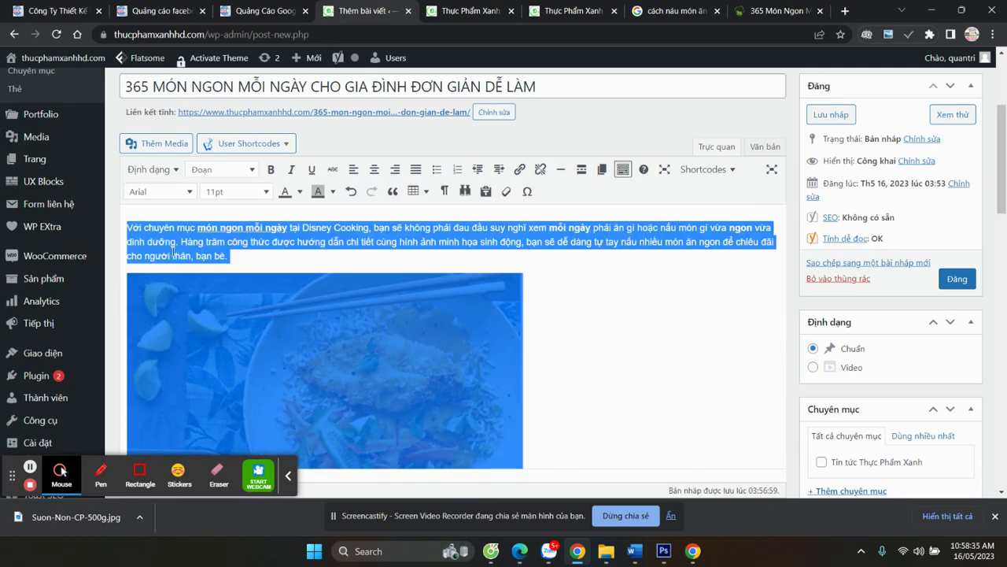
{"action": "left_click", "coordinate": [248, 227]}
{"action": "key", "text": "ctrl+a"}
{"action": "left_click", "coordinate": [540, 170]}
{"action": "left_click", "coordinate": [508, 192]}
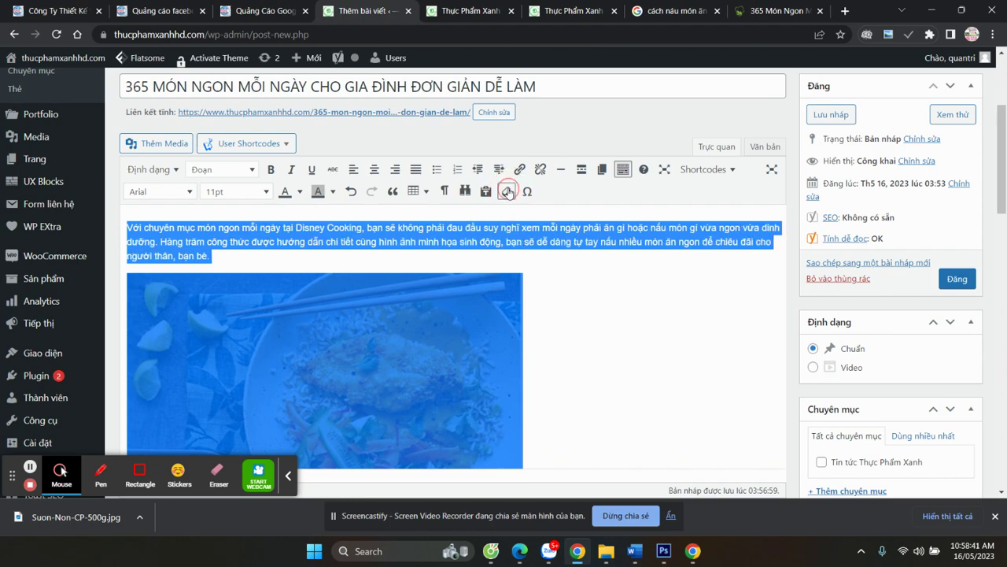
{"action": "left_click", "coordinate": [440, 241]}
Delete the name "Disney Cooking" from the first paragraph of the post
{"action": "scroll", "coordinate": [678, 324], "scroll_direction": "down", "scroll_amount": 5}
{"action": "scroll", "coordinate": [678, 324], "scroll_direction": "up", "scroll_amount": 5}
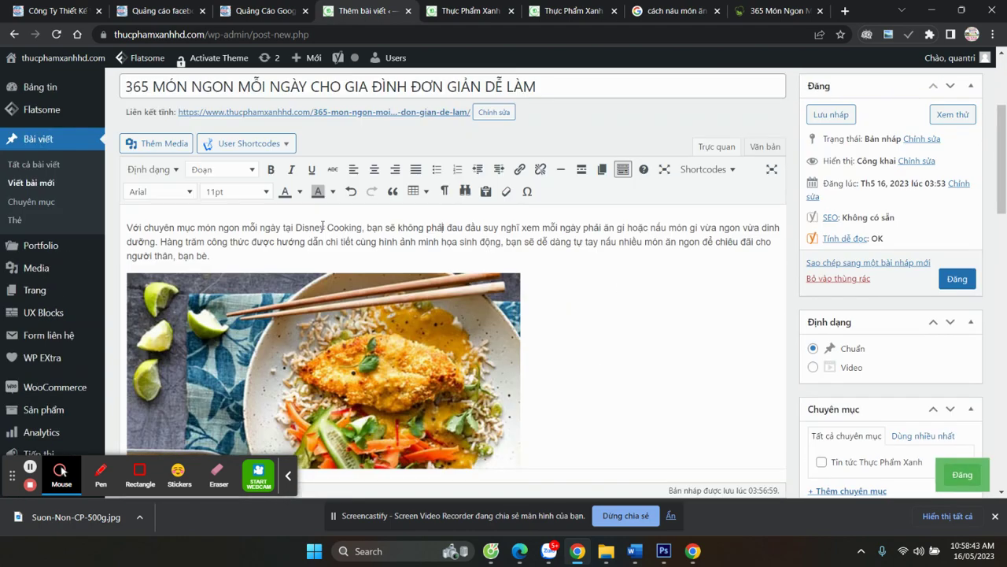
{"action": "left_click_drag", "start_coordinate": [363, 227], "coordinate": [296, 228]}
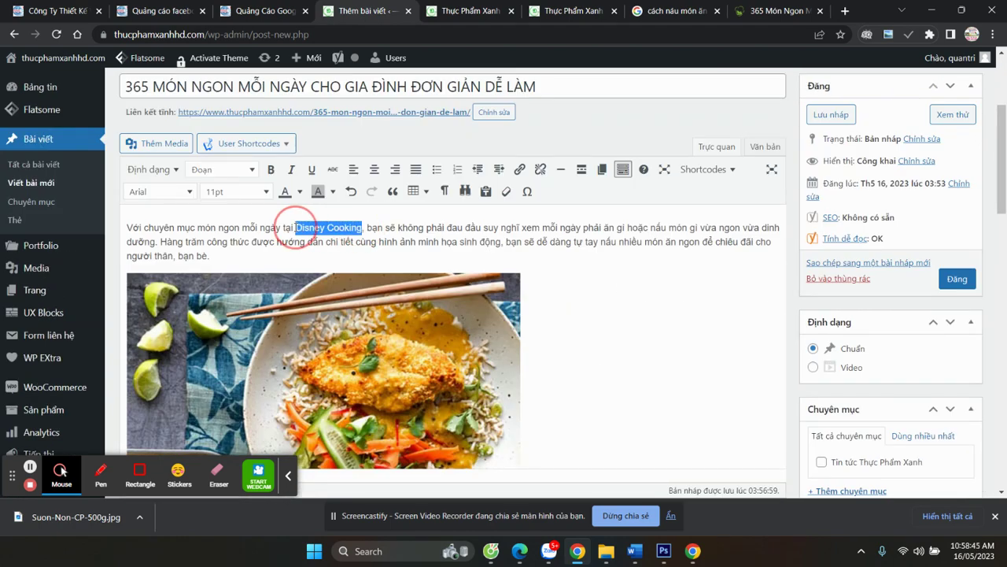
{"action": "key", "text": "BackSpace"}
{"action": "key", "text": "BackSpace"}
{"action": "key", "text": "BackSpace"}
{"action": "key", "text": "BackSpace"}
{"action": "key", "text": "BackSpace"}
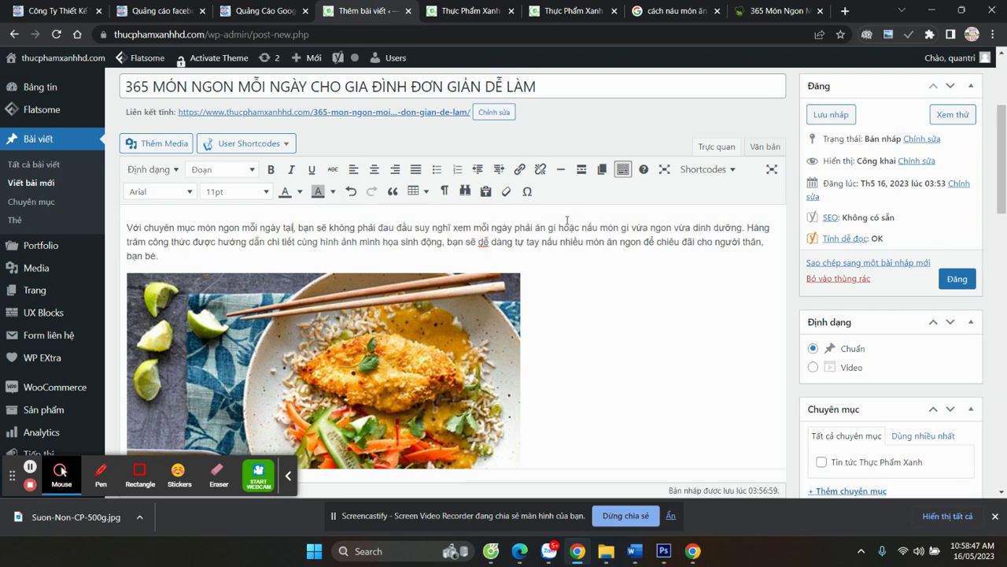
Find the braised ribs photo in Google Images for "cách náu món ăn ngon" and save it to the Desktop as suon-non-kho-nuoc-dua
{"action": "scroll", "coordinate": [656, 308], "scroll_direction": "down", "scroll_amount": 5}
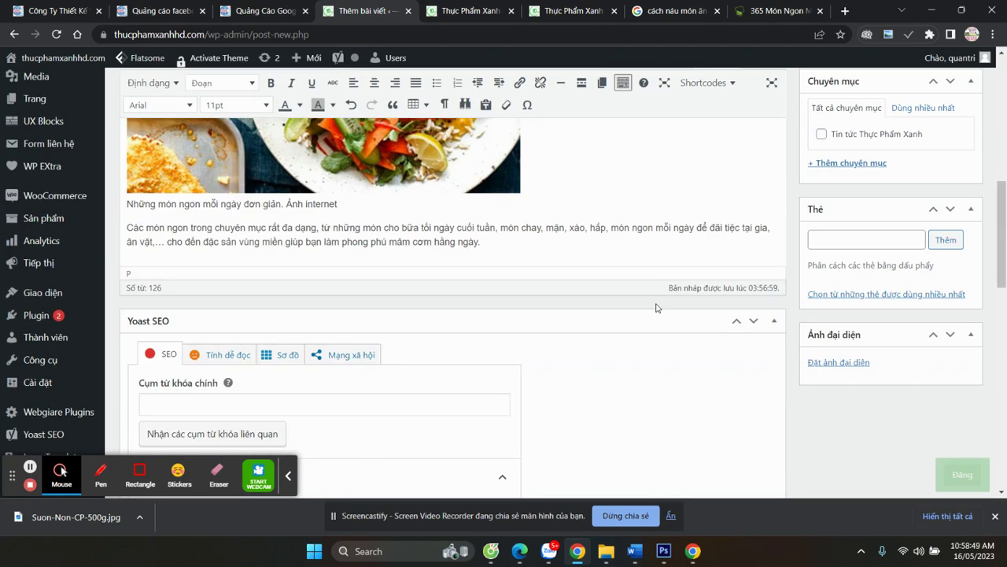
{"action": "scroll", "coordinate": [685, 314], "scroll_direction": "up", "scroll_amount": 2}
{"action": "scroll", "coordinate": [686, 314], "scroll_direction": "down", "scroll_amount": 2}
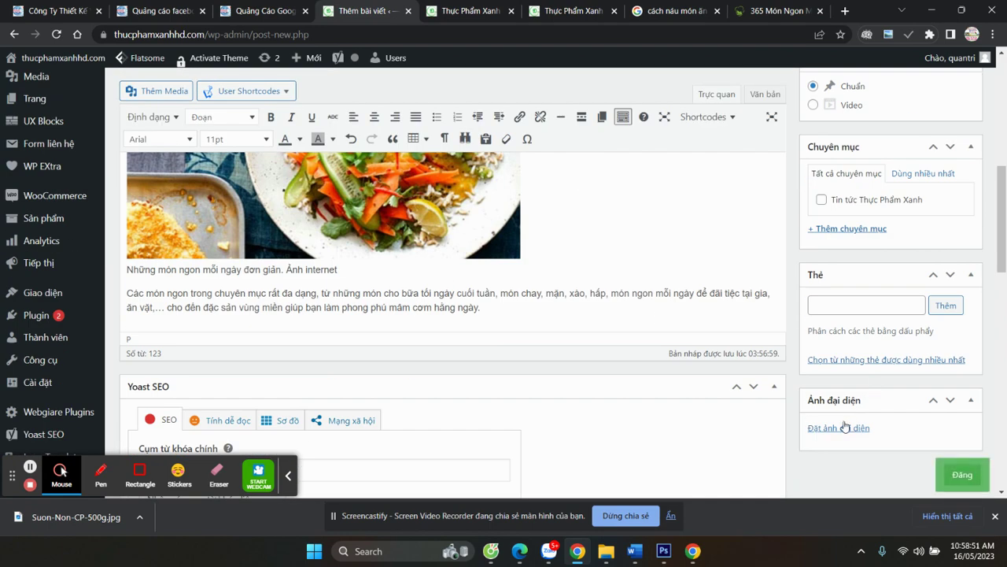
{"action": "left_click", "coordinate": [702, 7]}
{"action": "scroll", "coordinate": [288, 214], "scroll_direction": "up", "scroll_amount": 5}
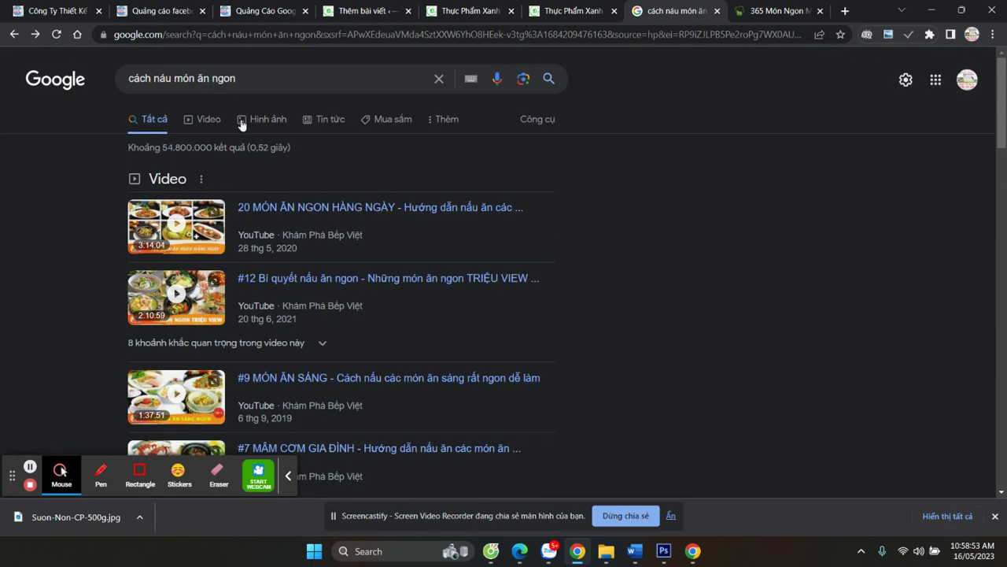
{"action": "left_click", "coordinate": [268, 119]}
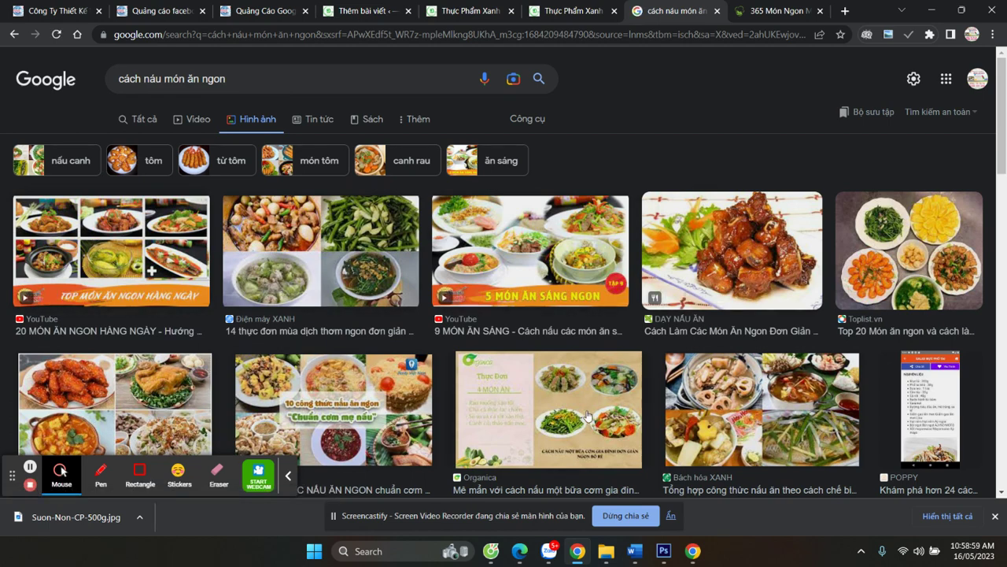
{"action": "left_click", "coordinate": [754, 233]}
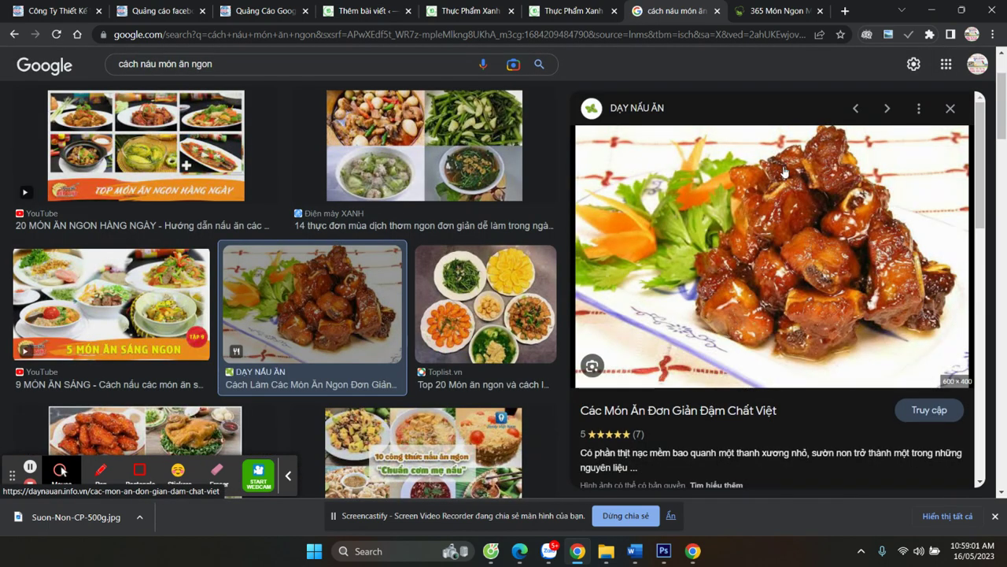
{"action": "right_click", "coordinate": [754, 234]}
{"action": "left_click", "coordinate": [815, 370]}
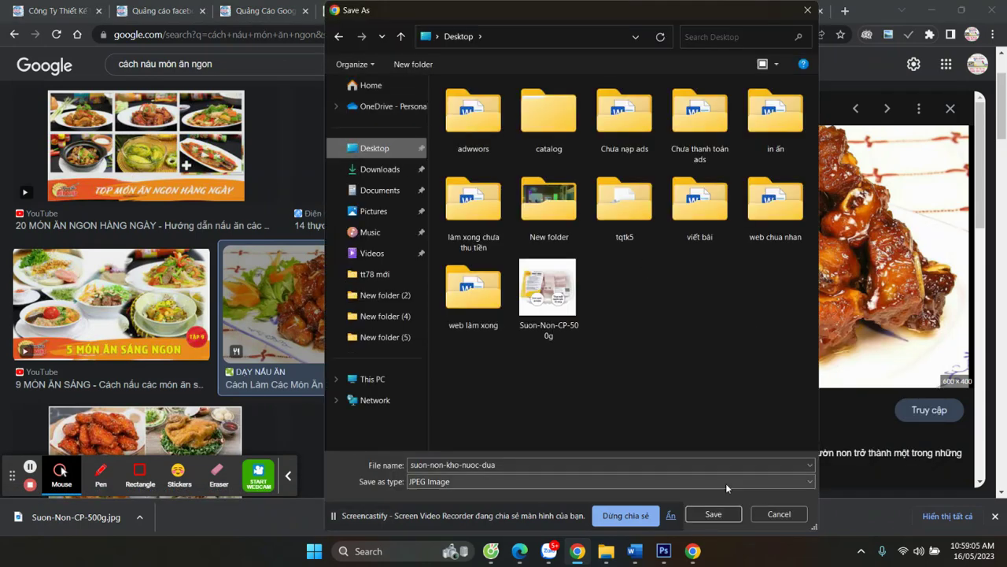
{"action": "left_click", "coordinate": [697, 511]}
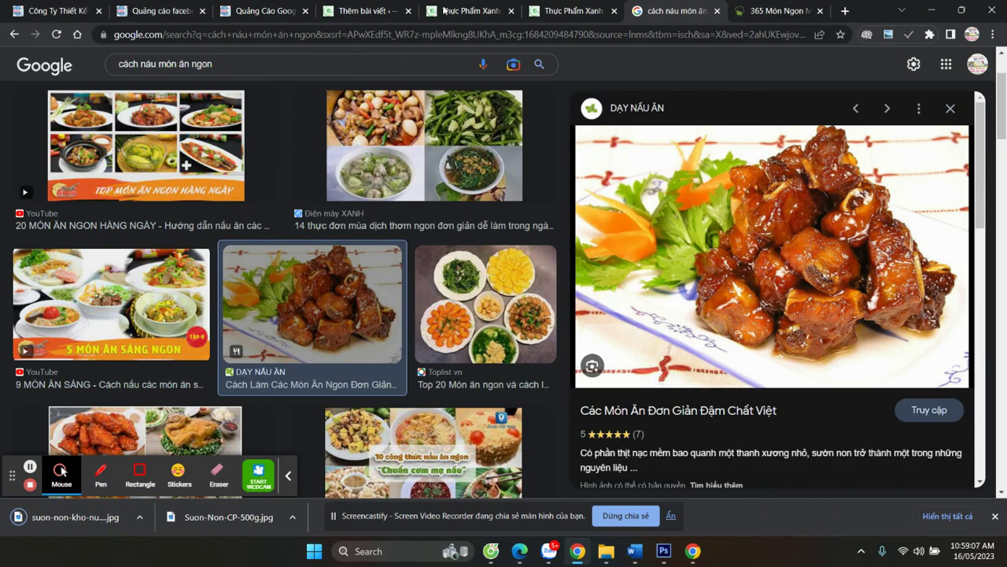
Upload suon-non-kho-nuoc-dua.jpg from the Desktop through the post's featured image dialog and close the dialog
{"action": "left_click", "coordinate": [468, 11]}
{"action": "left_click", "coordinate": [362, 8]}
{"action": "scroll", "coordinate": [876, 361], "scroll_direction": "down", "scroll_amount": 1}
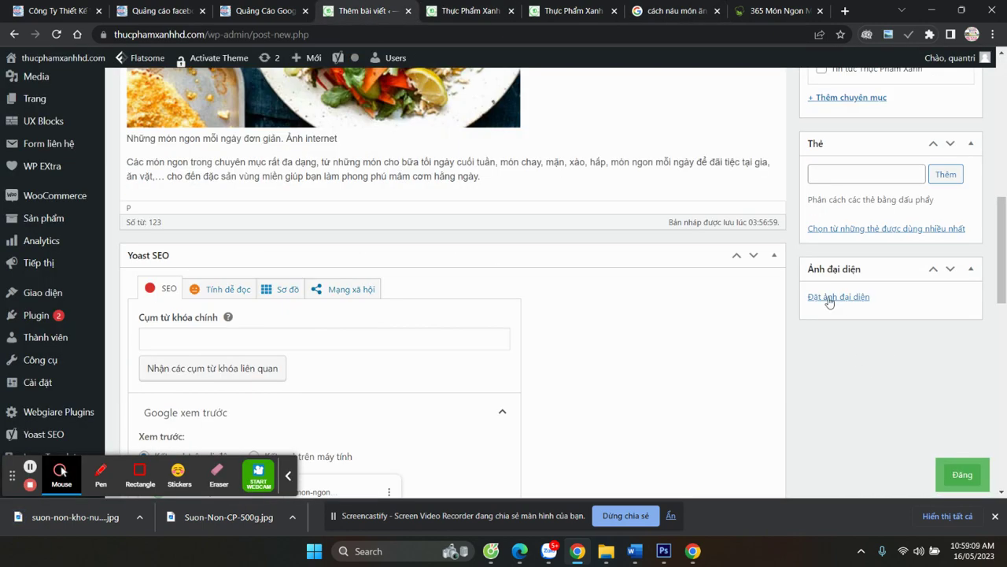
{"action": "left_click", "coordinate": [829, 302]}
{"action": "left_click", "coordinate": [45, 107]}
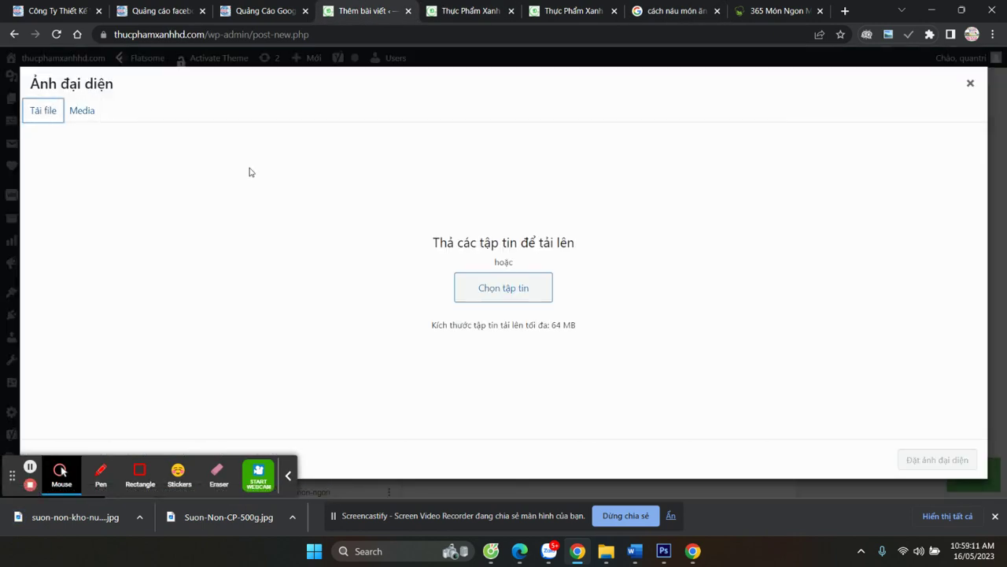
{"action": "left_click", "coordinate": [504, 287]}
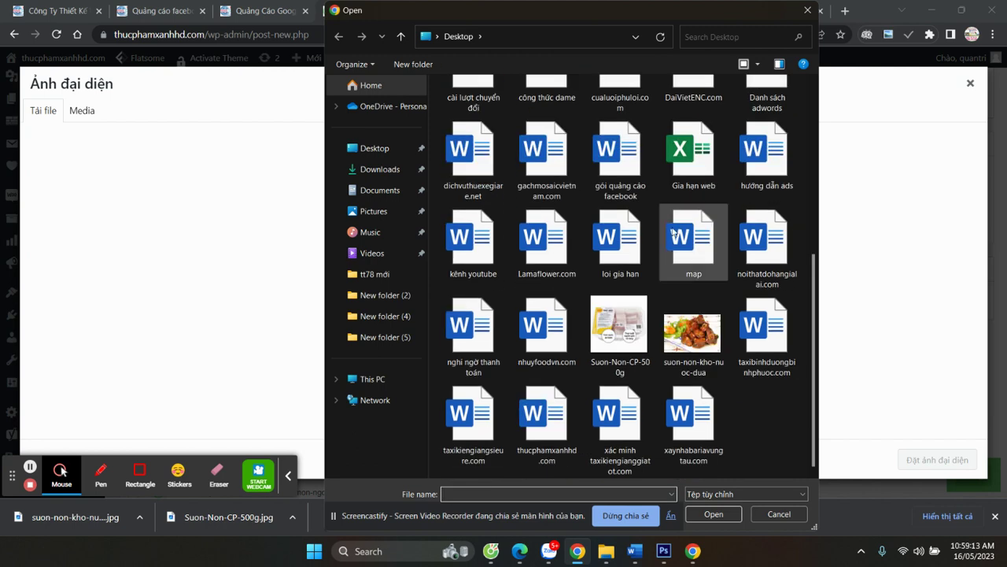
{"action": "left_click", "coordinate": [691, 332]}
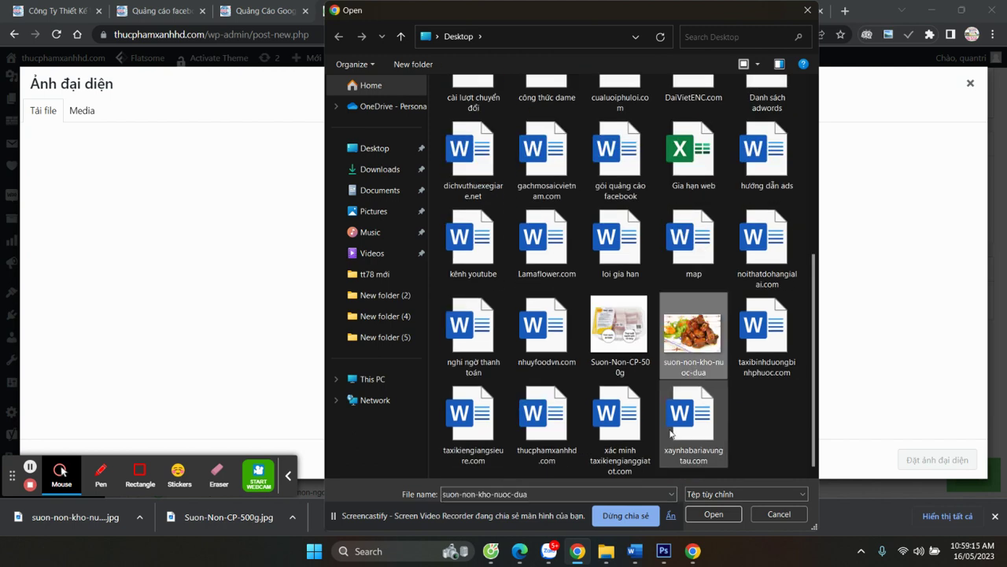
{"action": "left_click", "coordinate": [714, 513]}
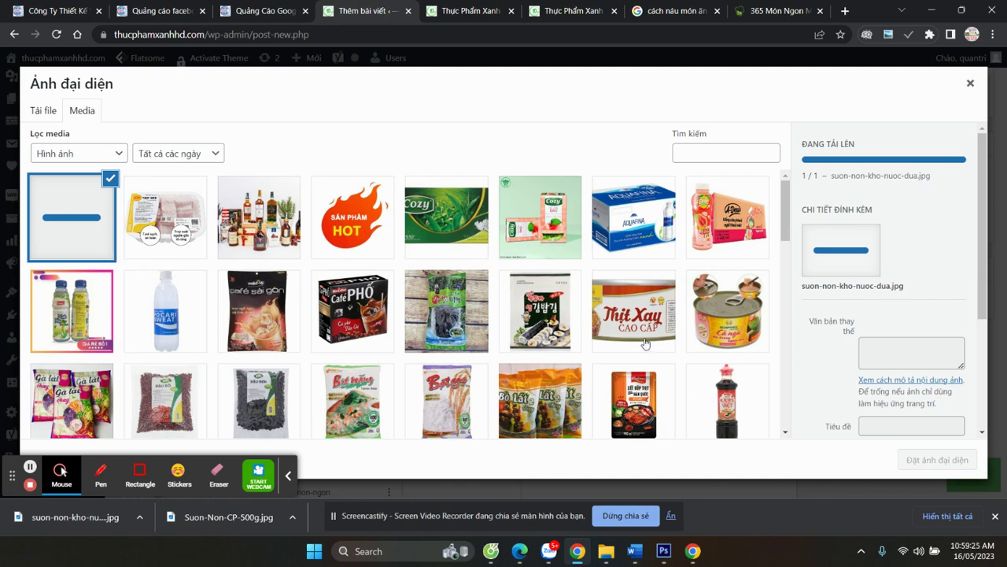
{"action": "scroll", "coordinate": [670, 344], "scroll_direction": "down", "scroll_amount": 2}
{"action": "scroll", "coordinate": [697, 337], "scroll_direction": "up", "scroll_amount": 2}
{"action": "left_click", "coordinate": [970, 83]}
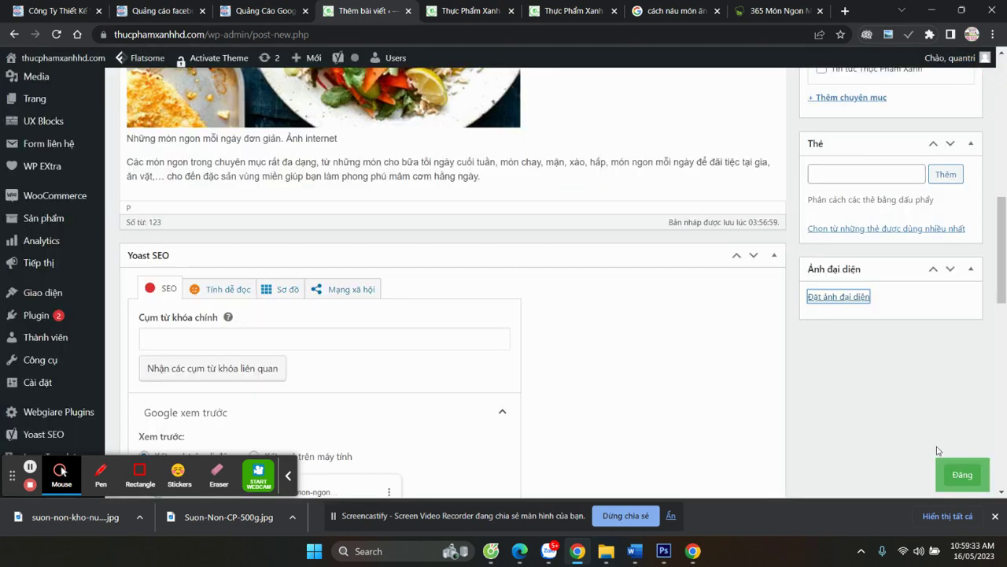
Publish the new post "365 MÓN NGON MỖI NGÀY CHO GIA ĐÌNH ĐƠN GIẢN DỄ LÀM"
{"action": "left_click", "coordinate": [963, 476]}
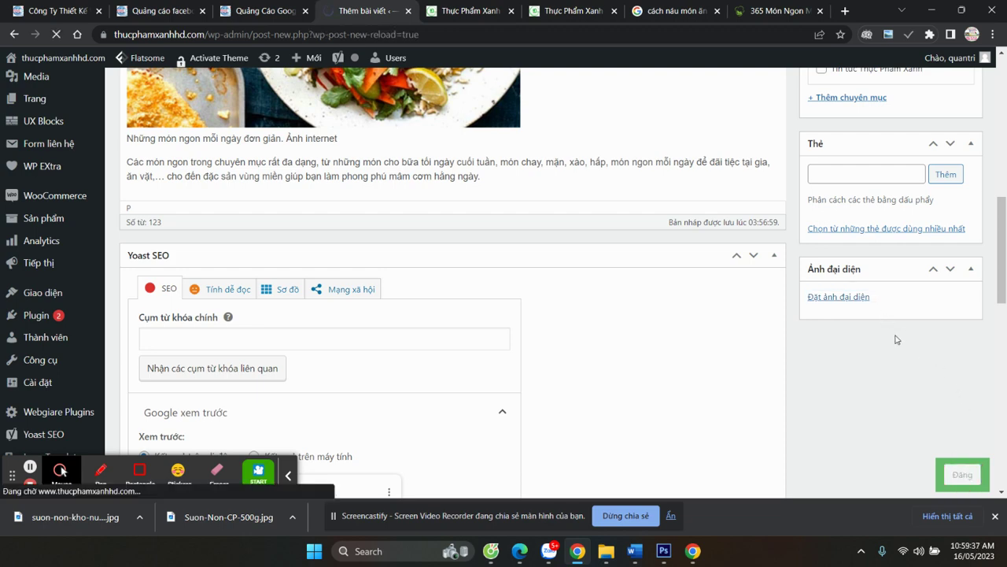
{"action": "scroll", "coordinate": [931, 387], "scroll_direction": "up", "scroll_amount": 3}
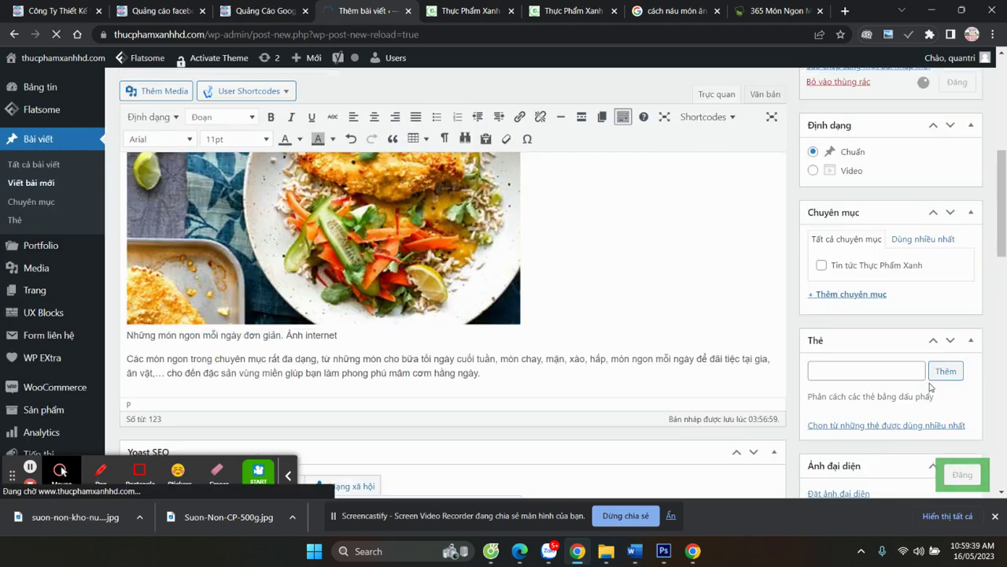
{"action": "scroll", "coordinate": [931, 387], "scroll_direction": "up", "scroll_amount": 1}
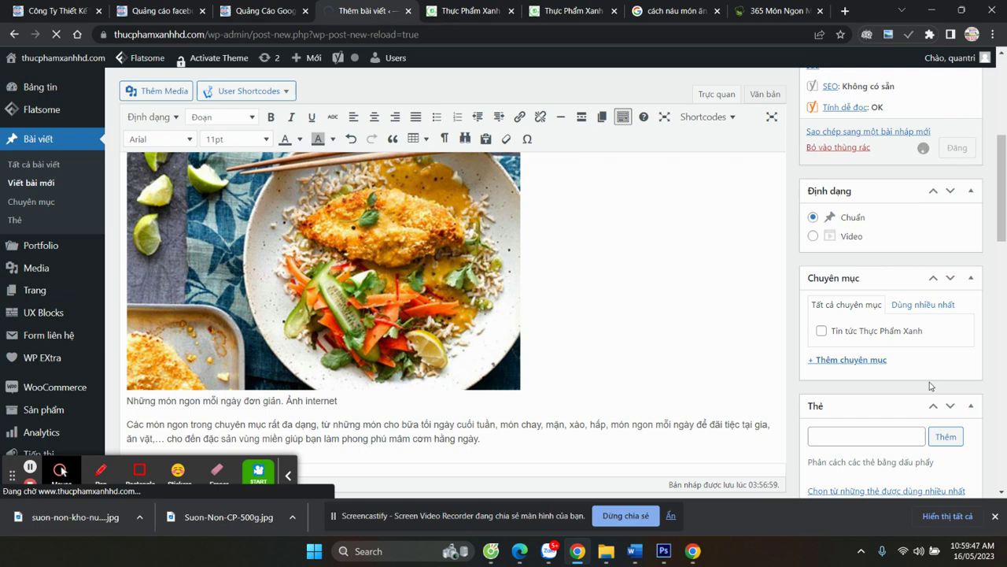
Close the browser tabs of the recipe article, the Google search, the web design company and the two advertising pages
{"action": "left_click", "coordinate": [820, 12]}
{"action": "left_click", "coordinate": [820, 11]}
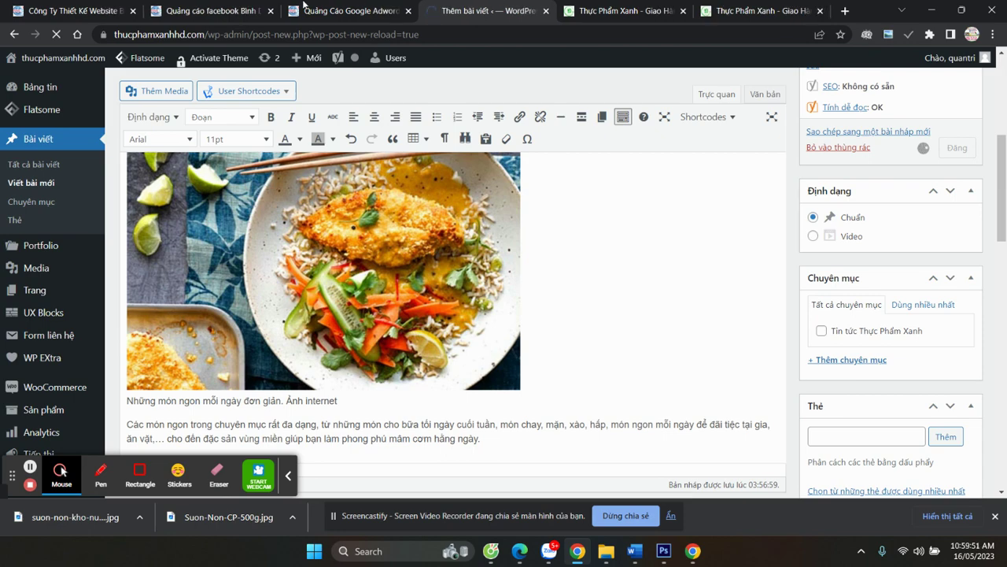
{"action": "left_click", "coordinate": [132, 11]}
{"action": "left_click", "coordinate": [132, 11]}
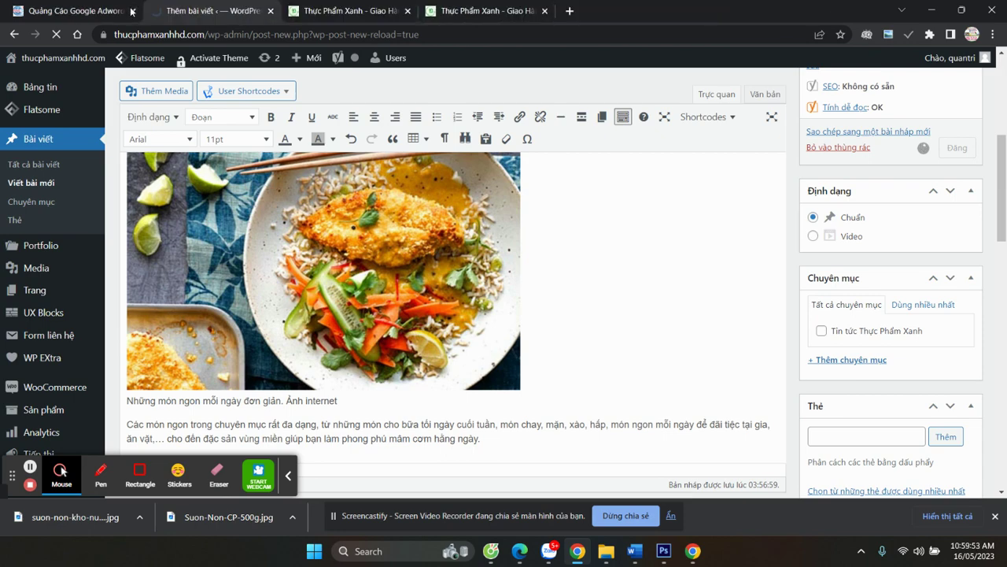
{"action": "left_click", "coordinate": [133, 11]}
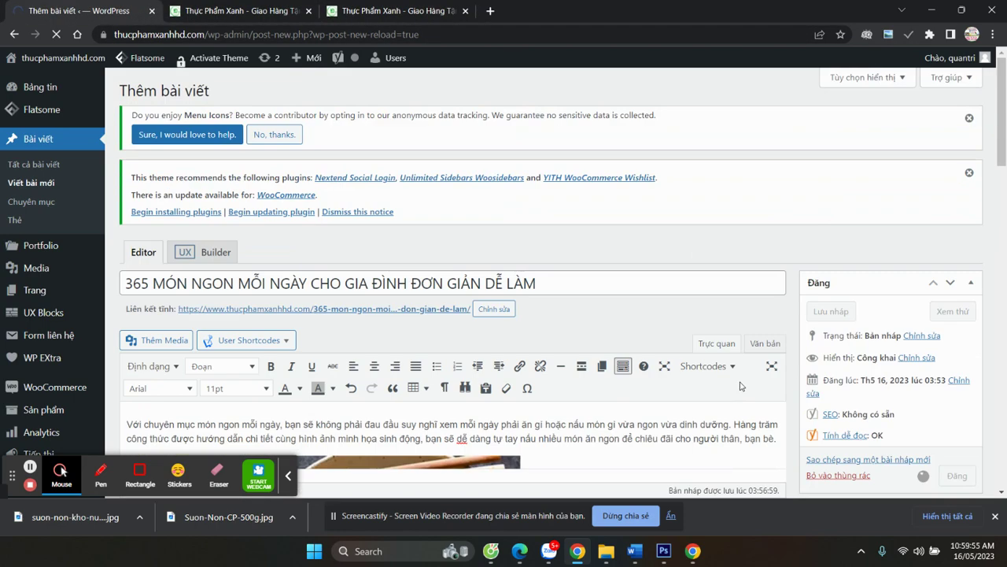
{"action": "scroll", "coordinate": [752, 425], "scroll_direction": "down", "scroll_amount": 10}
{"action": "scroll", "coordinate": [751, 452], "scroll_direction": "down", "scroll_amount": 3}
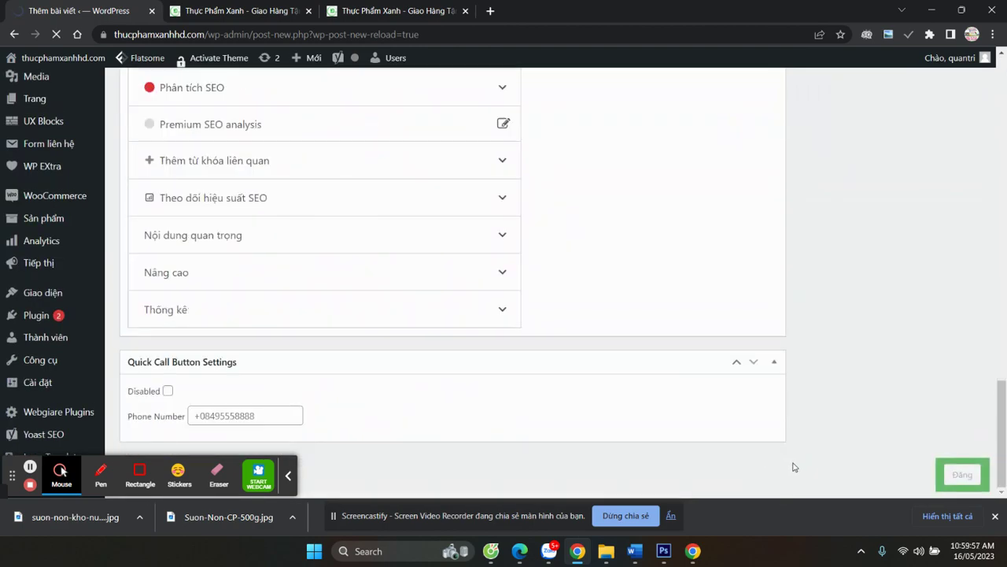
{"action": "scroll", "coordinate": [791, 465], "scroll_direction": "up", "scroll_amount": 12}
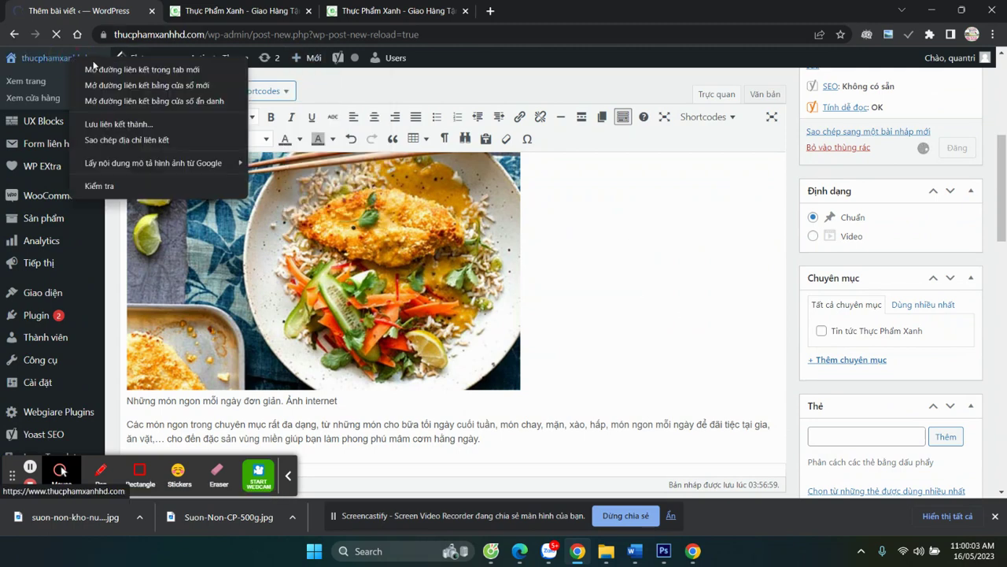
Open the store's homepage in a new browser tab, view it and return to the post editor
{"action": "middle_click", "coordinate": [69, 61]}
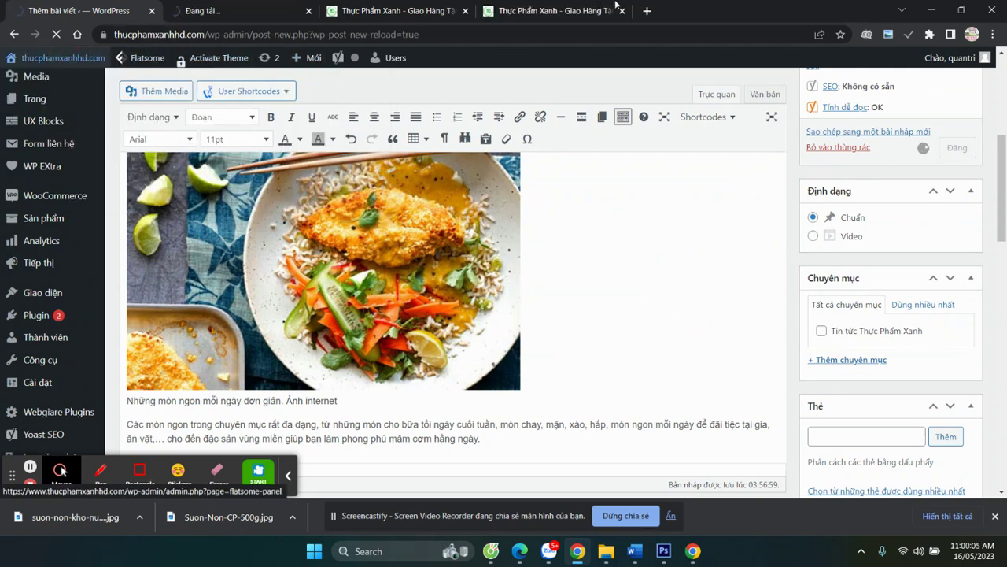
{"action": "left_click", "coordinate": [259, 11]}
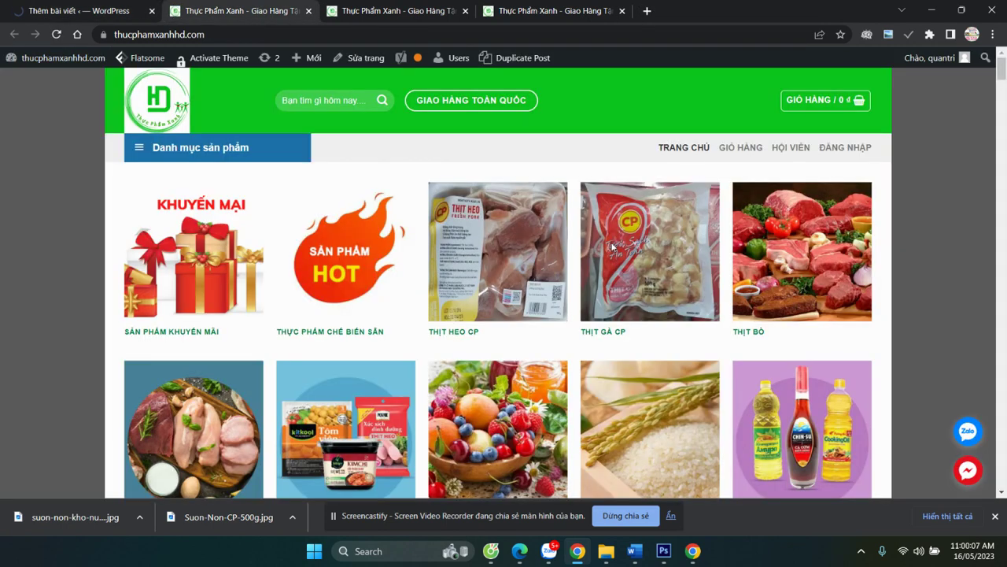
{"action": "left_click", "coordinate": [67, 11]}
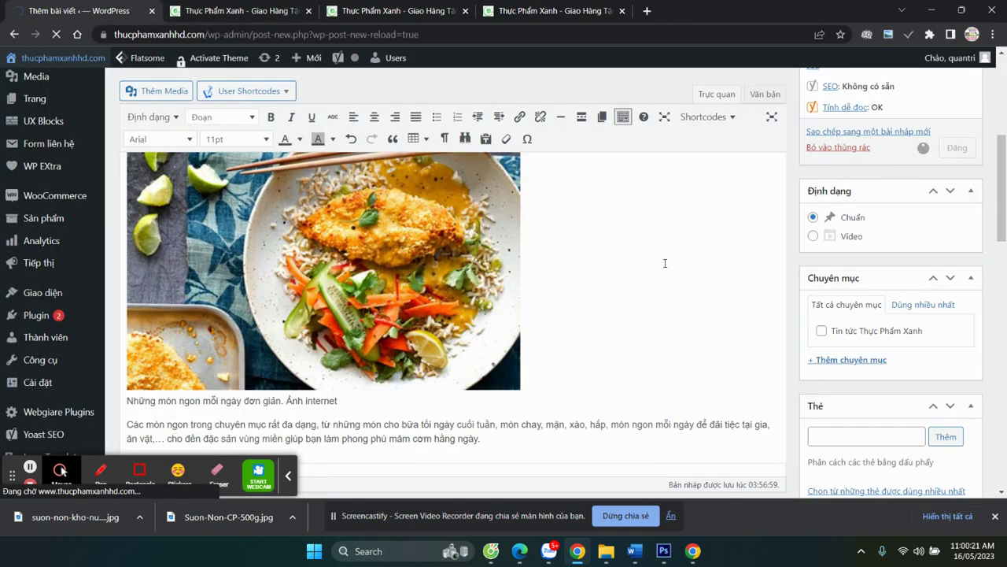
{"action": "scroll", "coordinate": [665, 263], "scroll_direction": "down", "scroll_amount": 3}
{"action": "scroll", "coordinate": [665, 262], "scroll_direction": "up", "scroll_amount": 3}
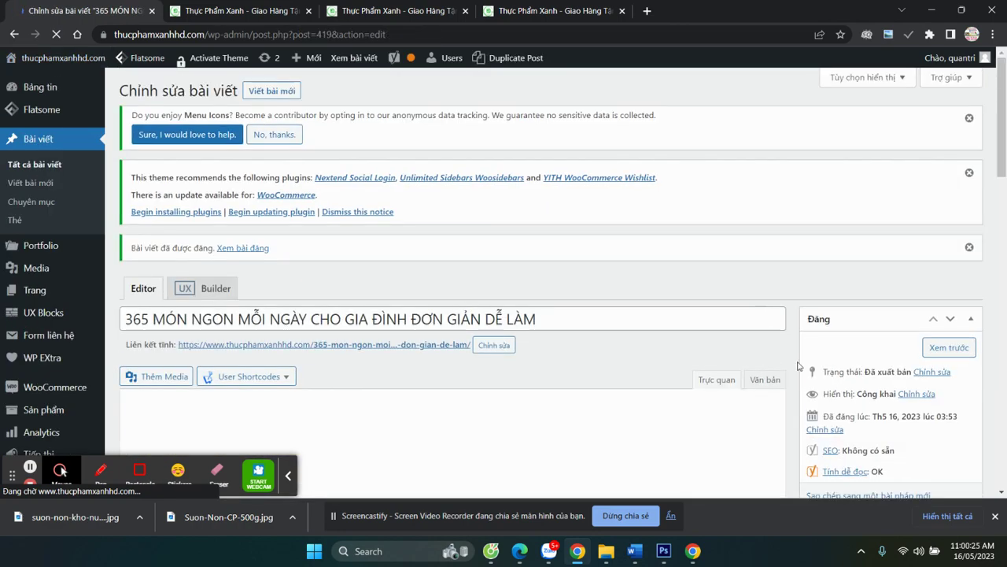
Set suon-non-kho-nuoc-dua.jpg from the media library as the post's featured image and update the post
{"action": "scroll", "coordinate": [802, 358], "scroll_direction": "down", "scroll_amount": 5}
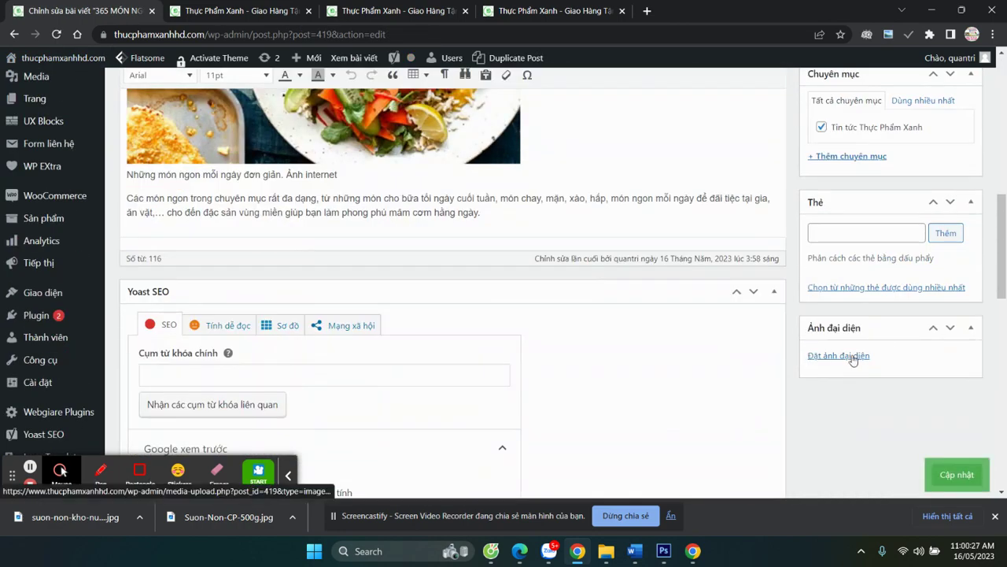
{"action": "left_click", "coordinate": [852, 359]}
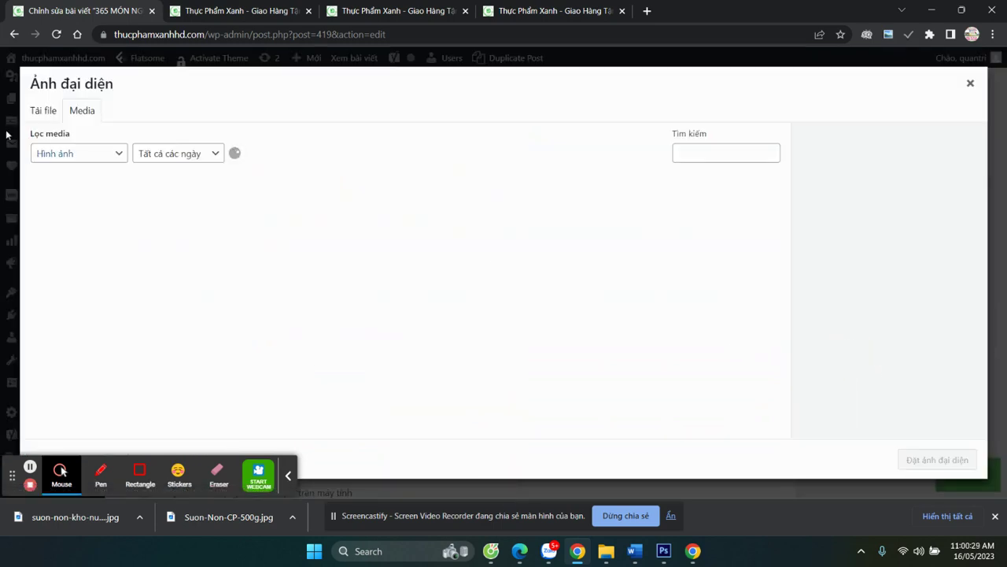
{"action": "left_click", "coordinate": [75, 204]}
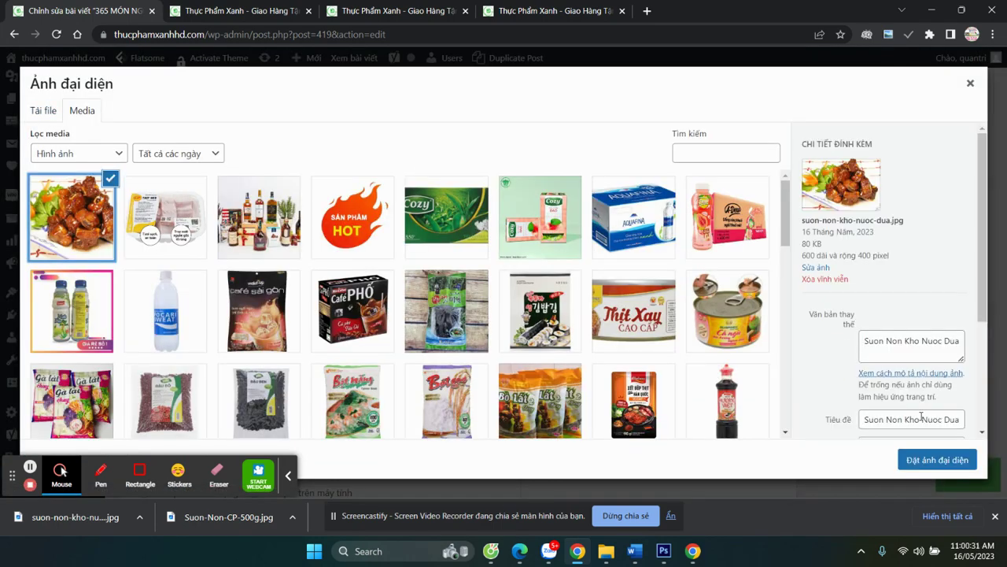
{"action": "left_click", "coordinate": [935, 460]}
{"action": "left_click", "coordinate": [936, 466]}
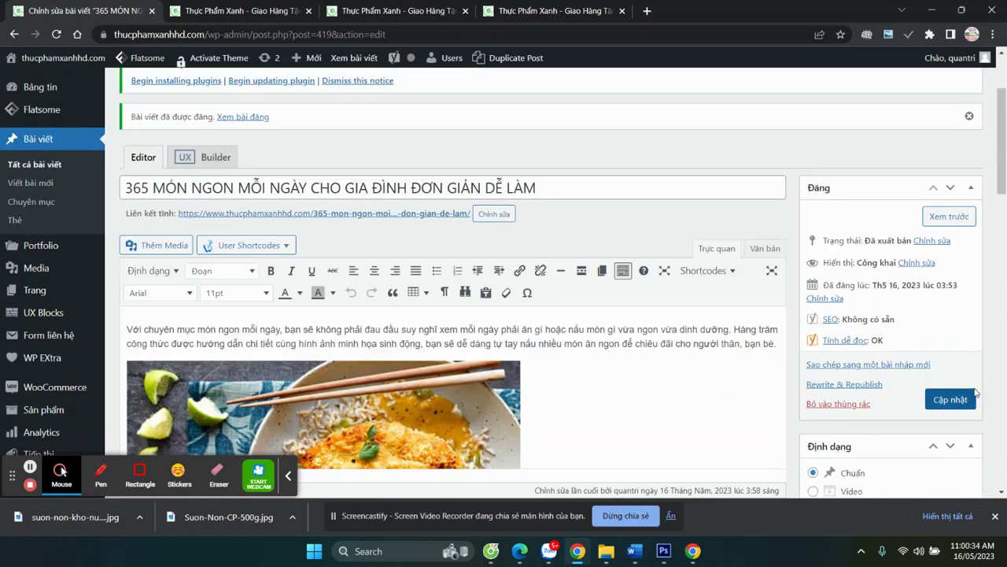
{"action": "left_click", "coordinate": [957, 400]}
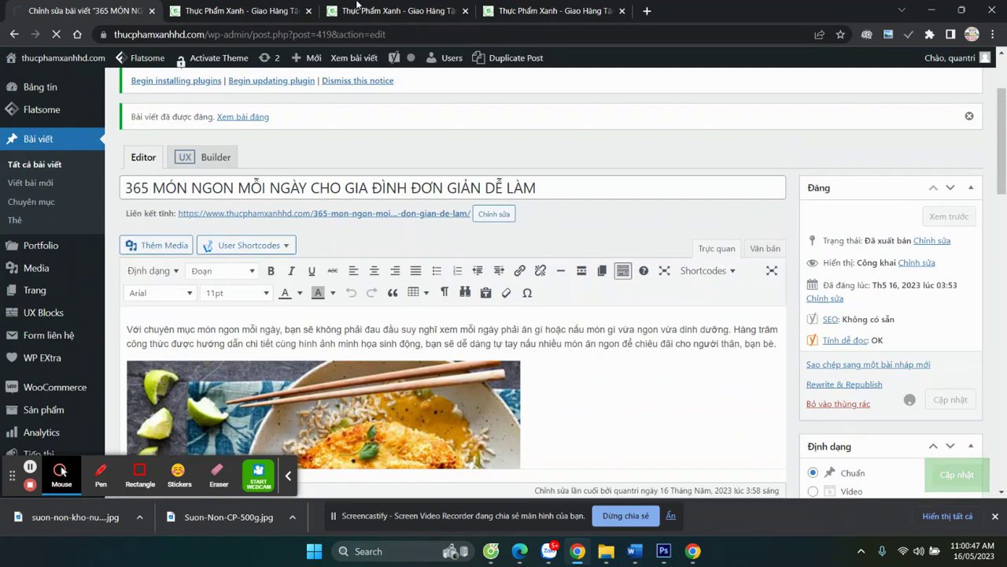
Reload the store's homepage, look through its sections down the page and return to the post editor
{"action": "left_click", "coordinate": [554, 14]}
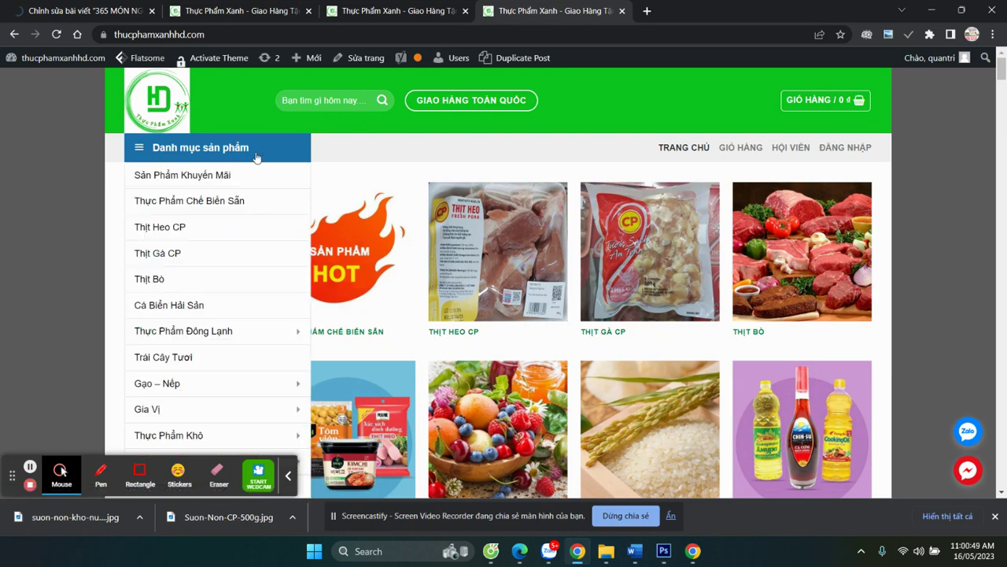
{"action": "left_click", "coordinate": [163, 100]}
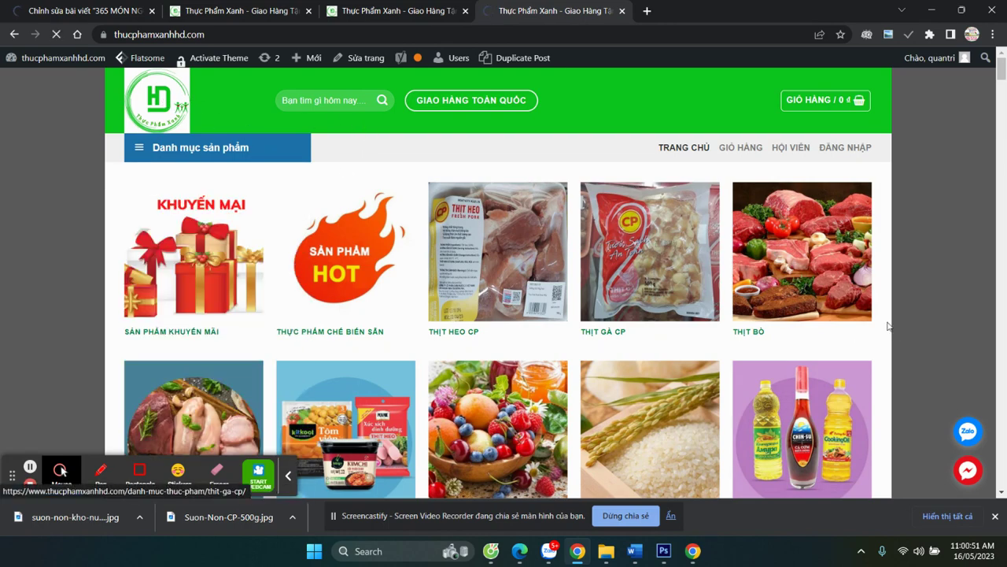
{"action": "scroll", "coordinate": [748, 339], "scroll_direction": "down", "scroll_amount": 15}
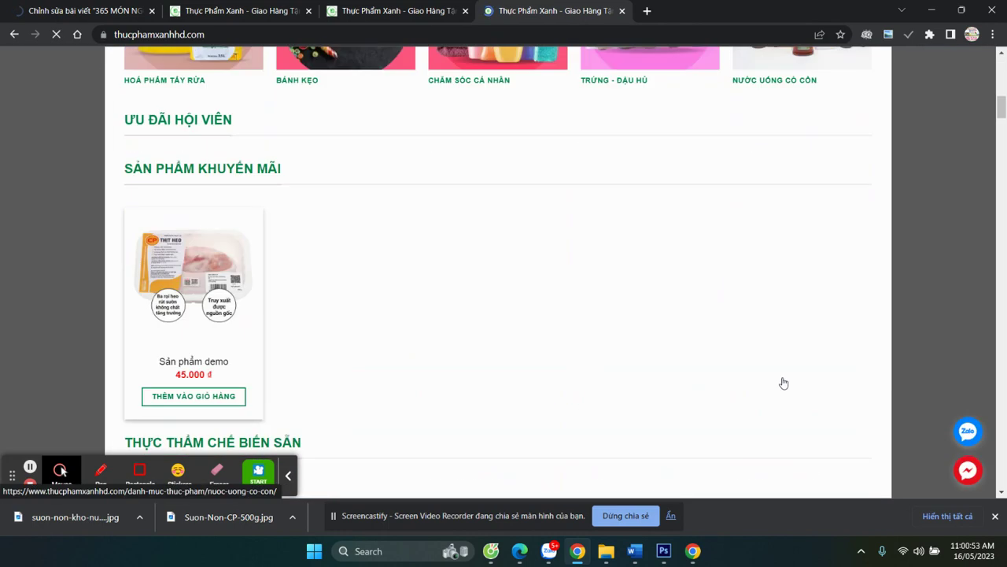
{"action": "left_click_drag", "start_coordinate": [1005, 321], "coordinate": [1004, 67]}
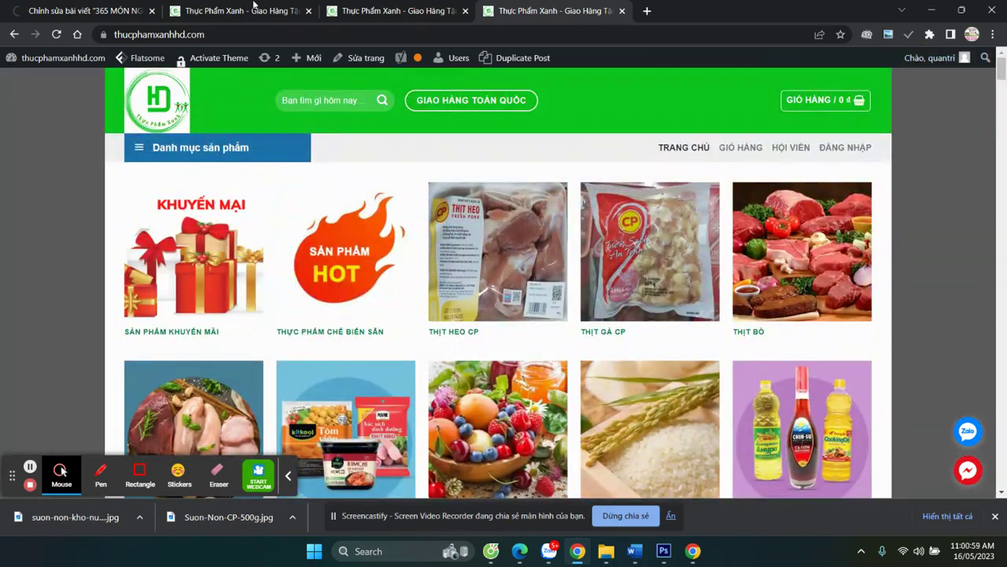
{"action": "left_click", "coordinate": [176, 15]}
{"action": "left_click", "coordinate": [83, 14]}
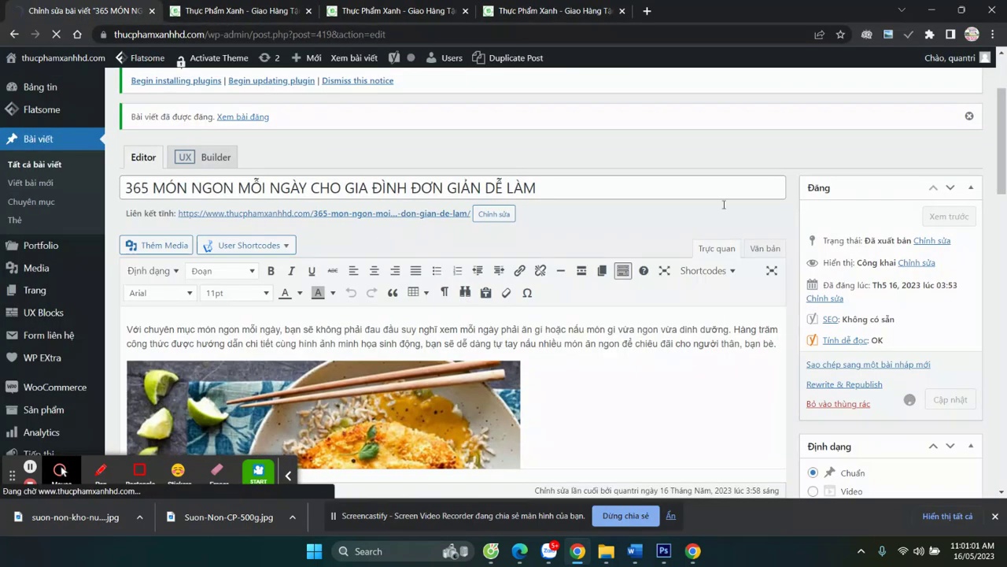
{"action": "scroll", "coordinate": [773, 391], "scroll_direction": "down", "scroll_amount": 7}
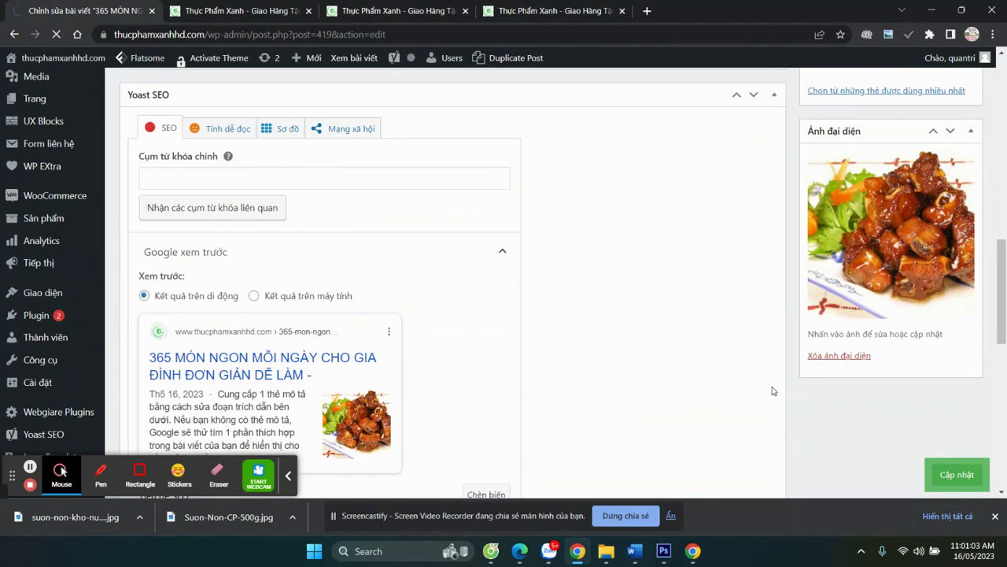
{"action": "scroll", "coordinate": [773, 391], "scroll_direction": "up", "scroll_amount": 10}
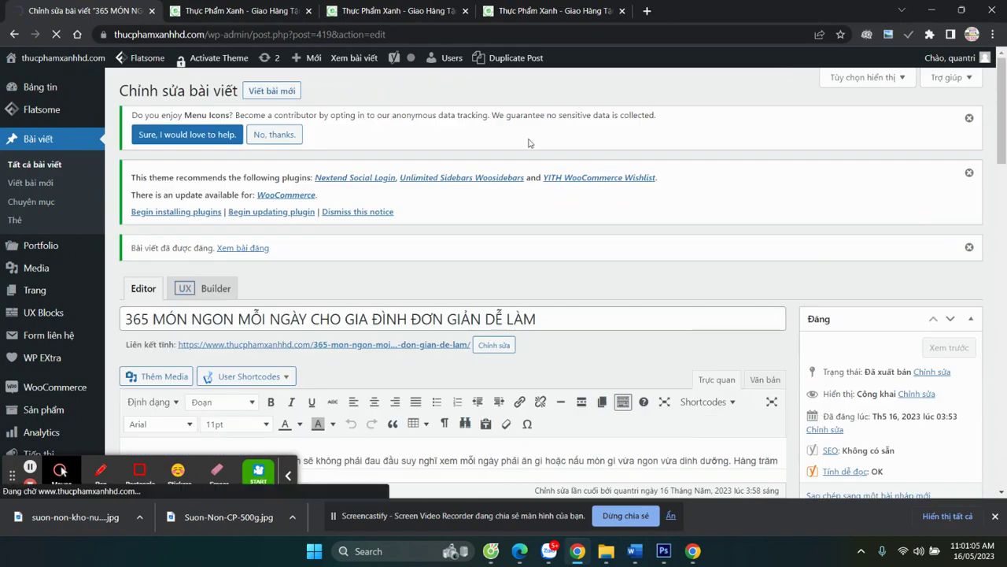
{"action": "left_click", "coordinate": [551, 7]}
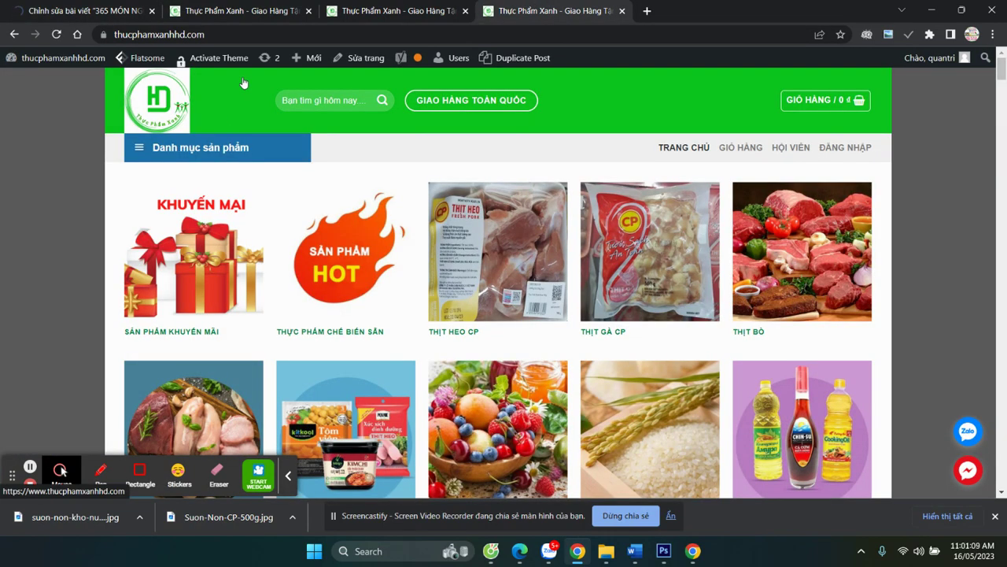
{"action": "left_click", "coordinate": [48, 14]}
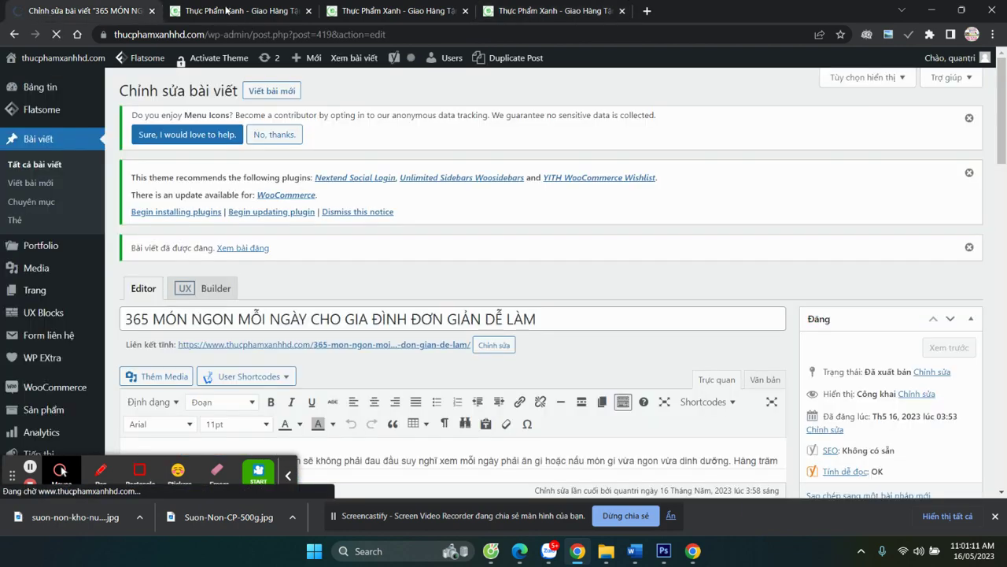
{"action": "left_click", "coordinate": [226, 10]}
{"action": "left_click", "coordinate": [394, 12]}
{"action": "left_click", "coordinate": [564, 11]}
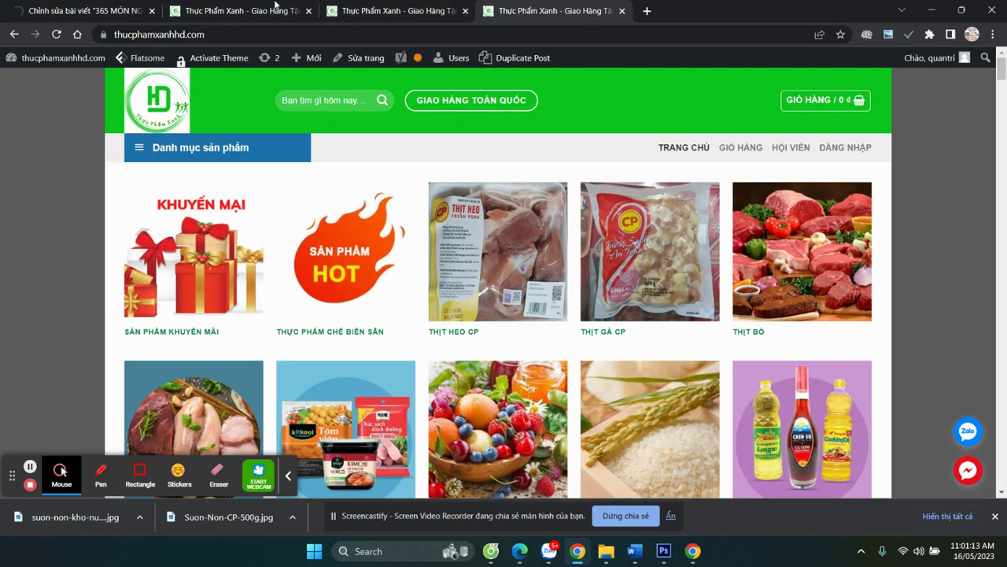
{"action": "left_click", "coordinate": [134, 11]}
{"action": "scroll", "coordinate": [536, 256], "scroll_direction": "down", "scroll_amount": 7}
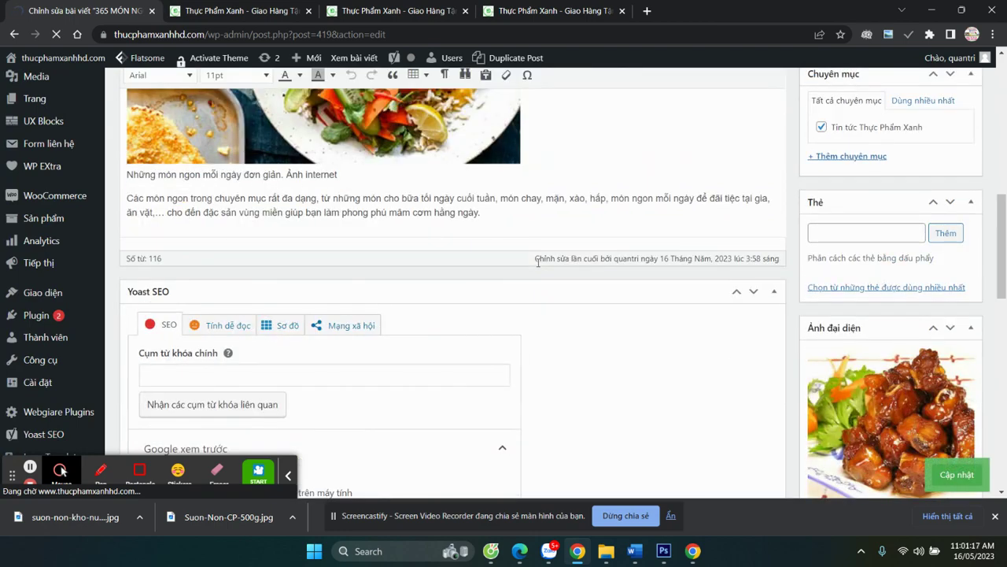
{"action": "scroll", "coordinate": [538, 263], "scroll_direction": "up", "scroll_amount": 8}
{"action": "scroll", "coordinate": [543, 262], "scroll_direction": "down", "scroll_amount": 3}
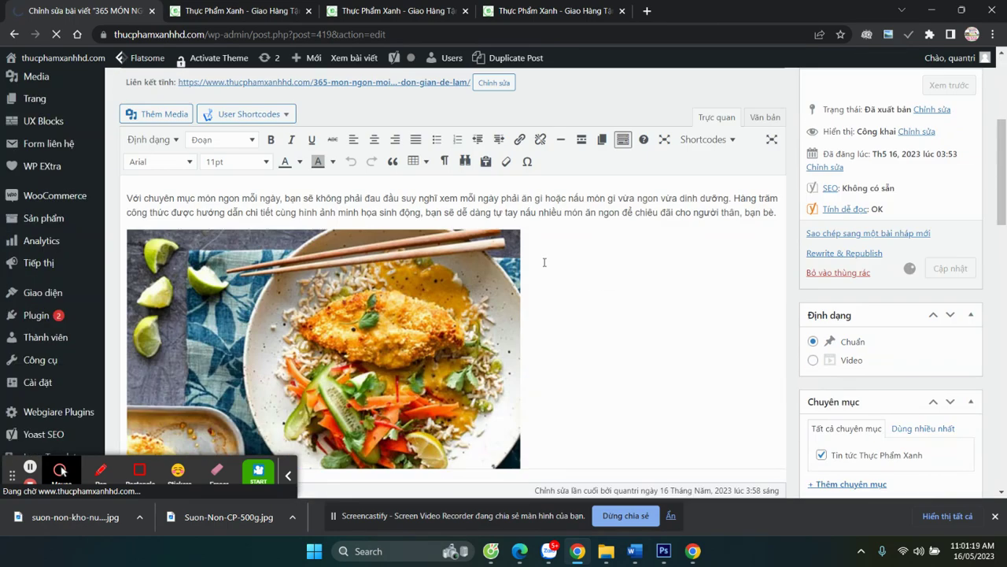
Reload the store's homepage and check the MÓN ĂN HẰNG NGÀY section for the new 365 MÓN NGON post
{"action": "left_click", "coordinate": [532, 10]}
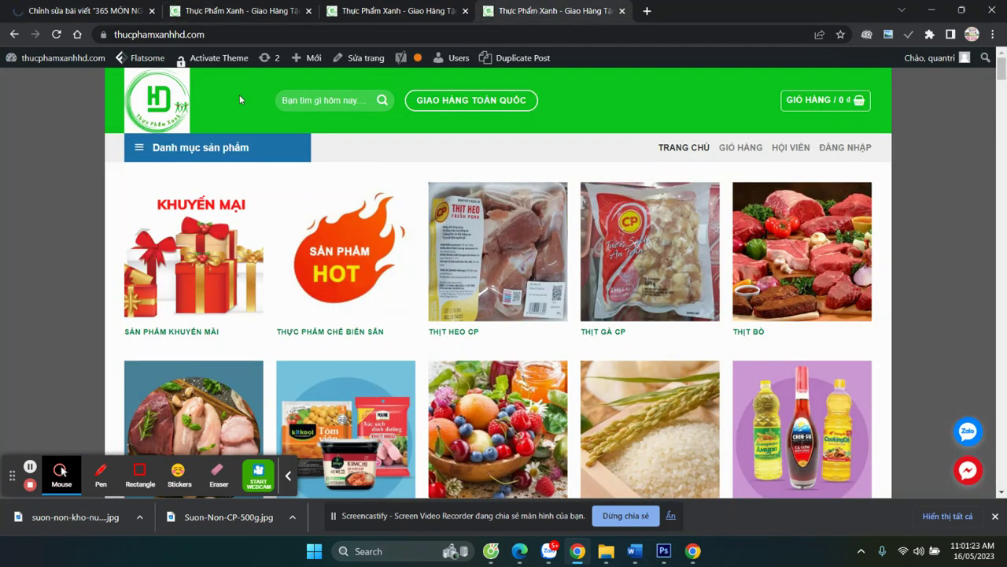
{"action": "left_click", "coordinate": [157, 105]}
{"action": "left_click", "coordinate": [155, 115]}
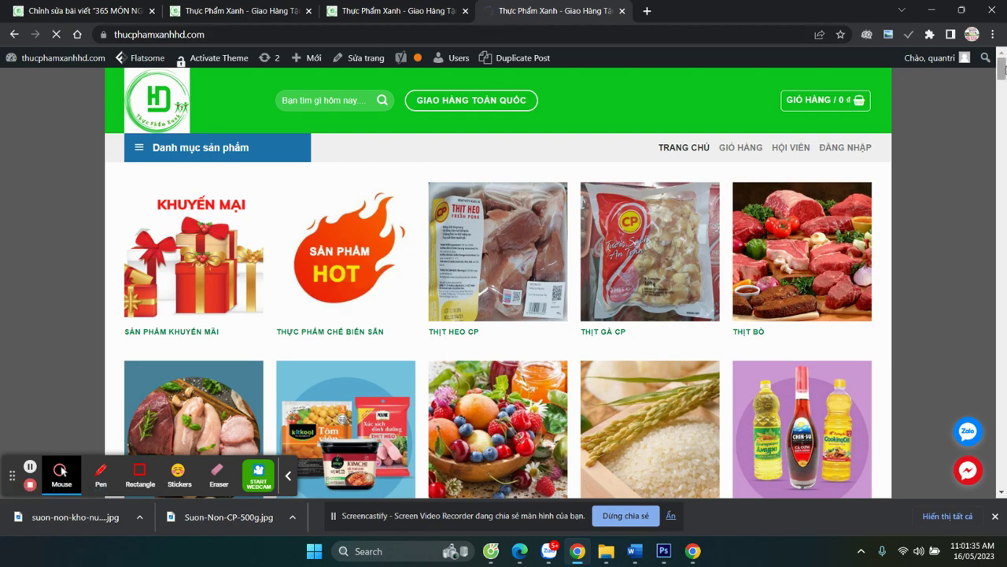
{"action": "scroll", "coordinate": [1004, 127], "scroll_direction": "down", "scroll_amount": 5}
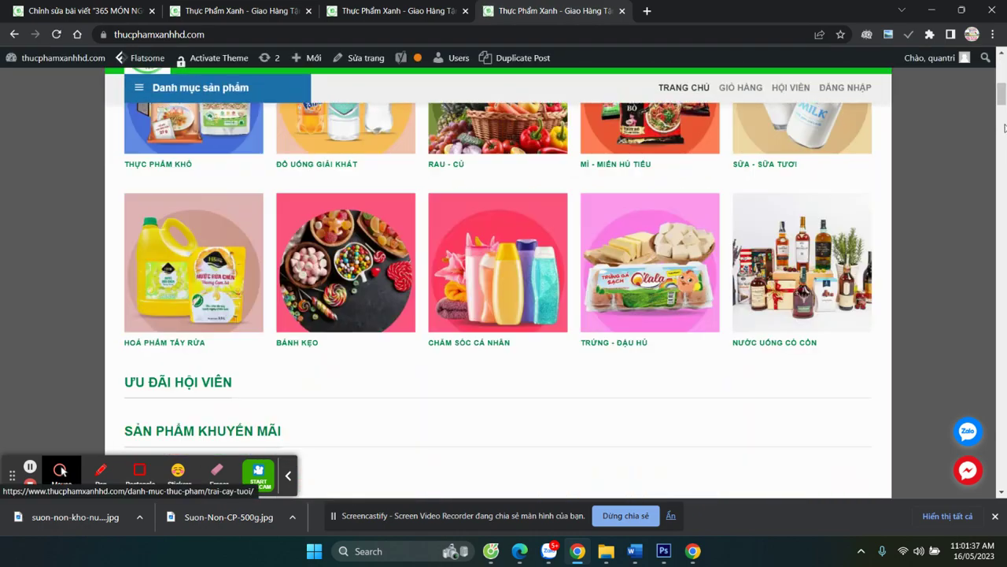
{"action": "scroll", "coordinate": [1004, 128], "scroll_direction": "down", "scroll_amount": 15}
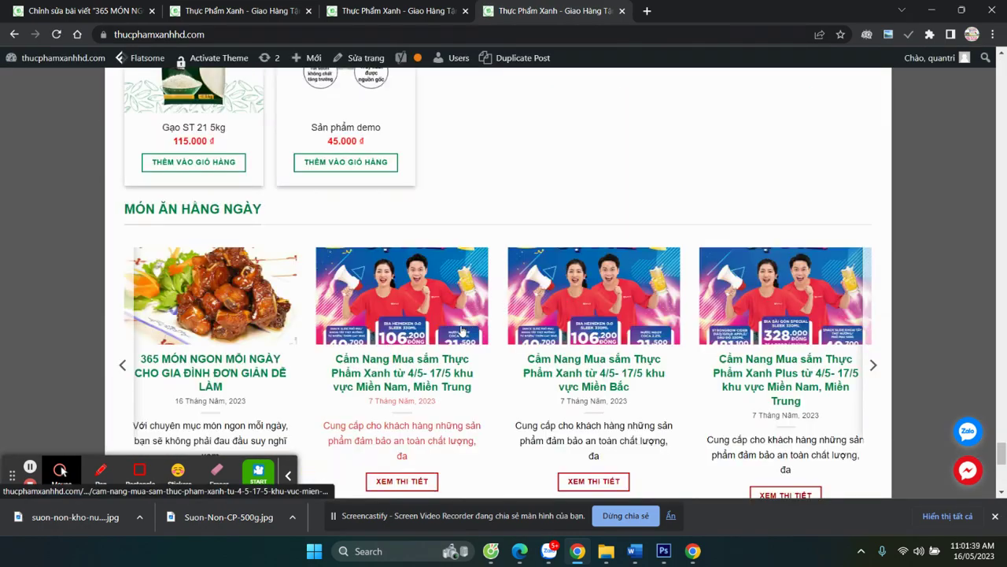
{"action": "scroll", "coordinate": [462, 331], "scroll_direction": "down", "scroll_amount": 2}
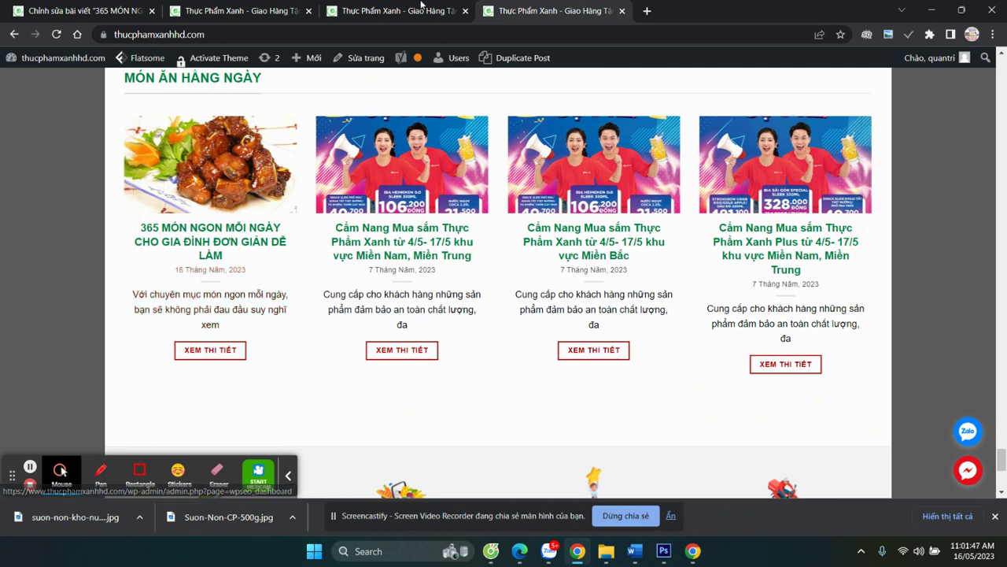
{"action": "left_click", "coordinate": [211, 11]}
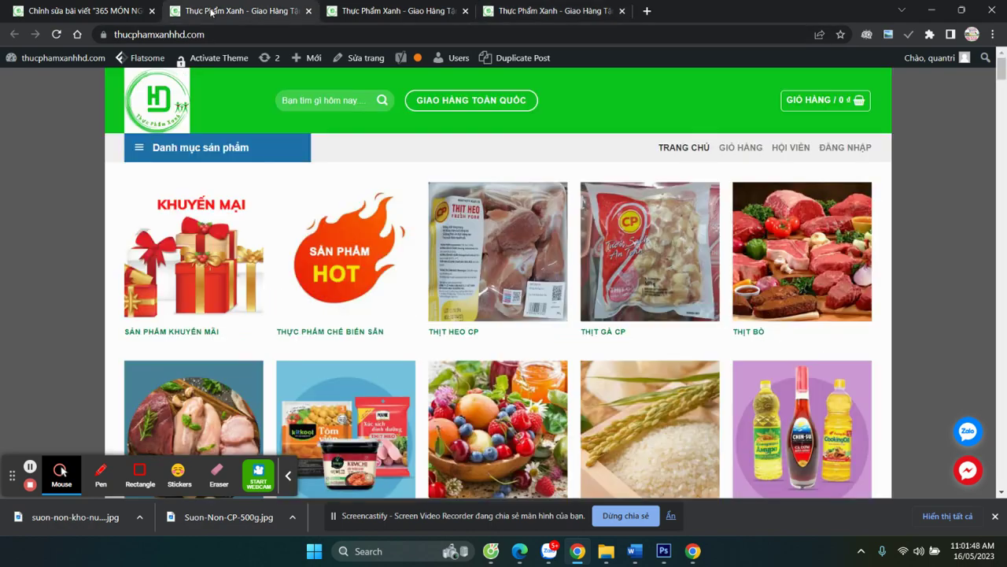
{"action": "left_click", "coordinate": [73, 7]}
{"action": "scroll", "coordinate": [1005, 303], "scroll_direction": "down", "scroll_amount": 20}
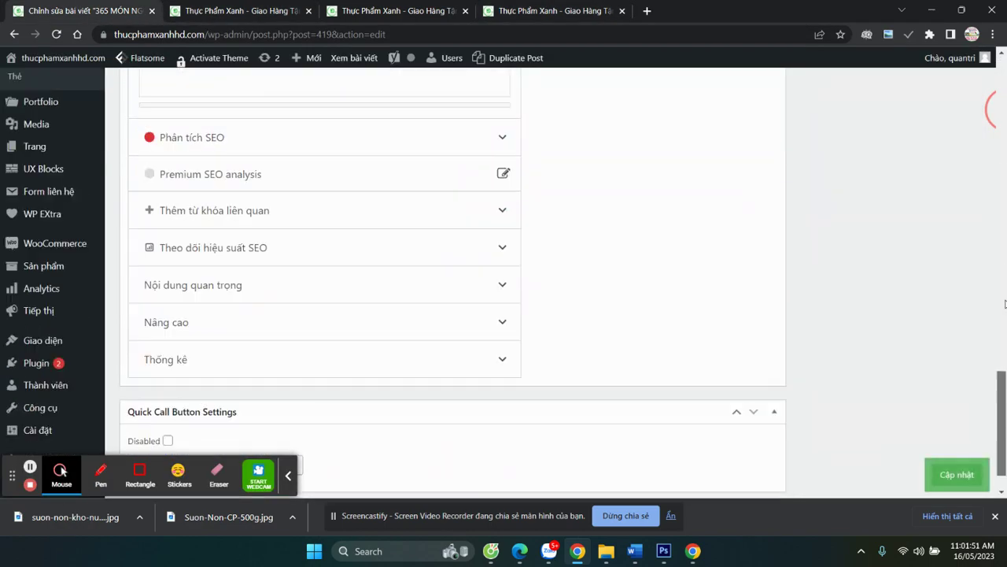
{"action": "scroll", "coordinate": [1005, 303], "scroll_direction": "up", "scroll_amount": 20}
{"action": "scroll", "coordinate": [1005, 303], "scroll_direction": "down", "scroll_amount": 4}
{"action": "scroll", "coordinate": [1005, 303], "scroll_direction": "up", "scroll_amount": 3}
{"action": "left_click", "coordinate": [388, 11]}
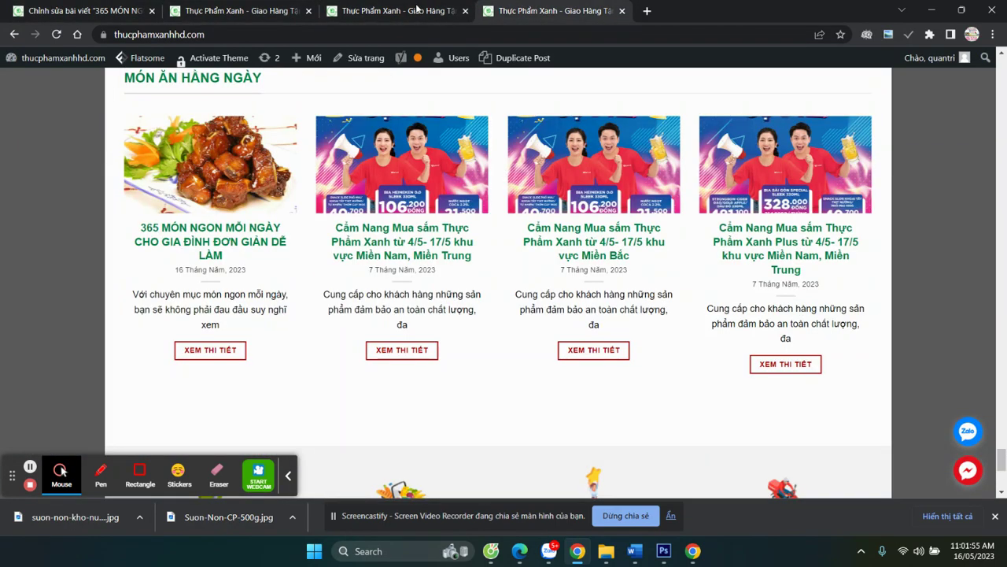
{"action": "key", "text": "ctrl+shift+Tab"}
{"action": "key", "text": "ctrl+shift+Tab"}
{"action": "scroll", "coordinate": [665, 241], "scroll_direction": "down", "scroll_amount": 10}
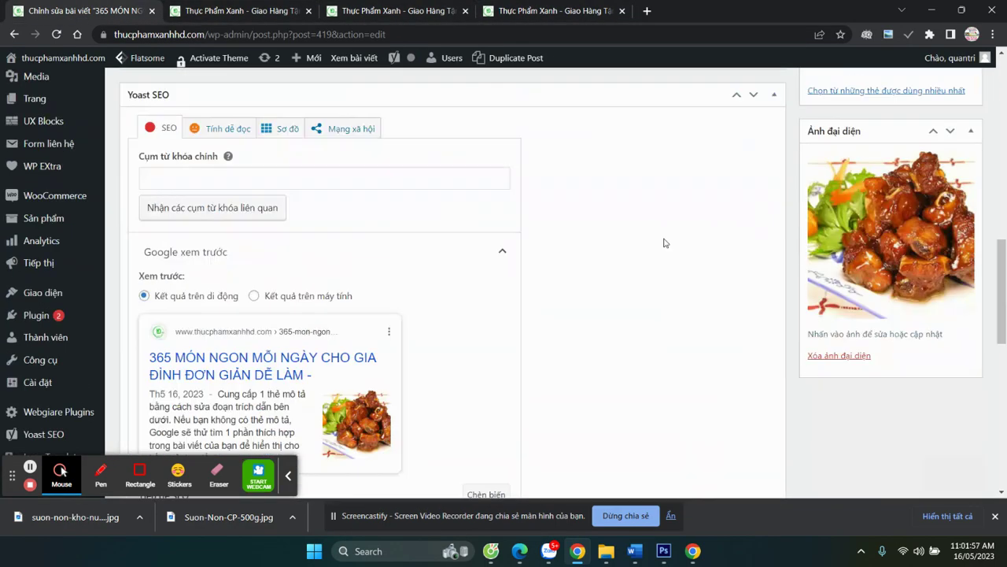
{"action": "scroll", "coordinate": [665, 241], "scroll_direction": "up", "scroll_amount": 10}
Examine the contact, about-us and customer-support columns in the footer of the store's homepage
{"action": "left_click", "coordinate": [231, 11]}
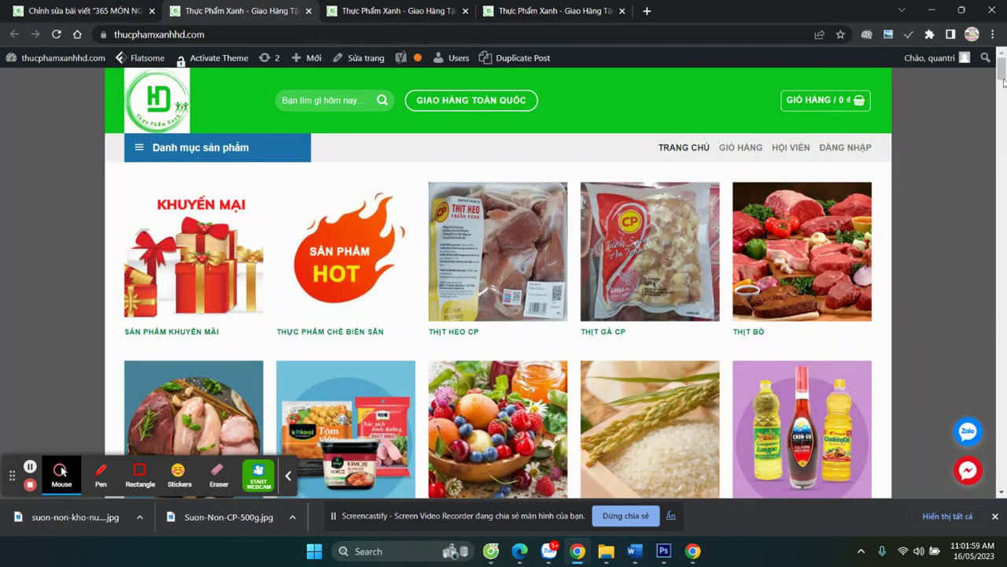
{"action": "scroll", "coordinate": [427, 382], "scroll_direction": "down", "scroll_amount": 6}
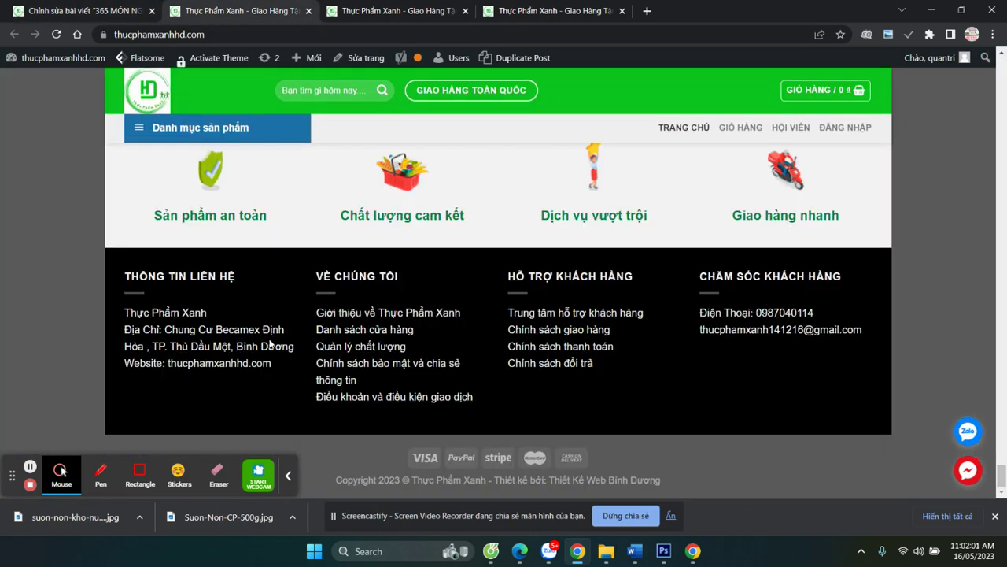
{"action": "scroll", "coordinate": [245, 345], "scroll_direction": "up", "scroll_amount": 3}
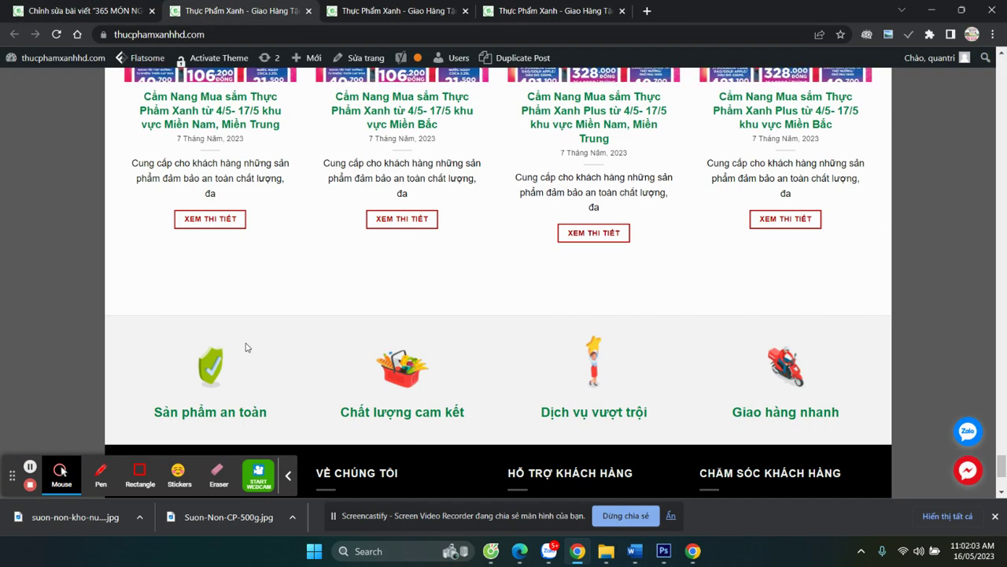
{"action": "scroll", "coordinate": [245, 344], "scroll_direction": "down", "scroll_amount": 3}
{"action": "left_click_drag", "start_coordinate": [118, 276], "coordinate": [490, 286]}
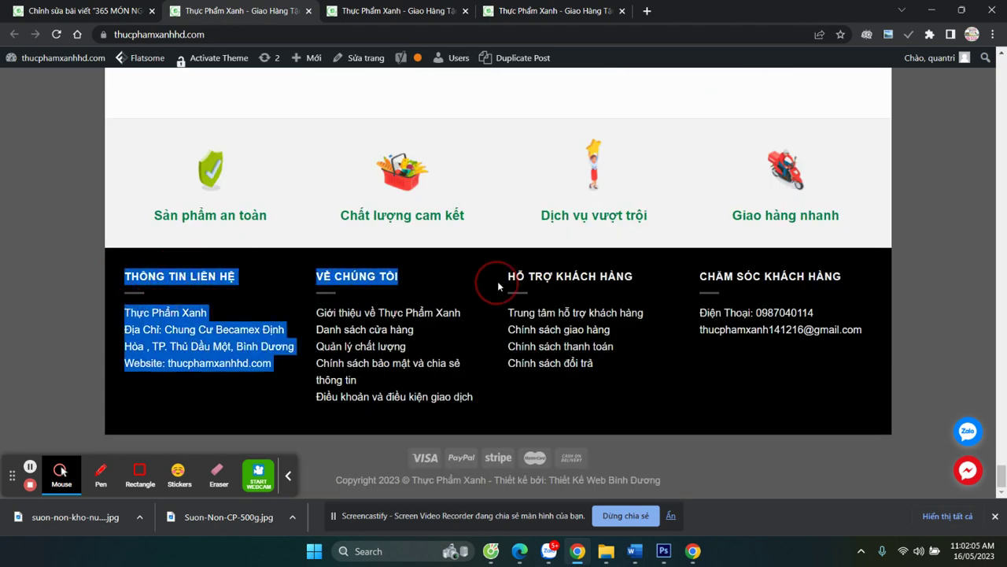
{"action": "left_click", "coordinate": [625, 367]}
{"action": "left_click_drag", "start_coordinate": [1001, 472], "coordinate": [1001, 79]}
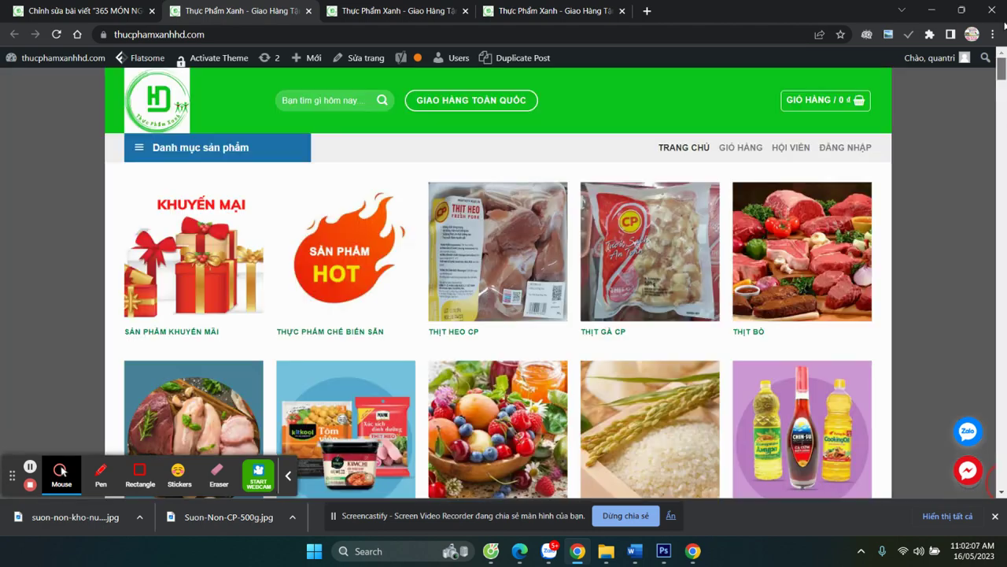
Look through the SẢN PHẨM KHUYẾN MÃI and THỰC THẨM CHẾ BIẾN SẴN product sections on the homepage
{"action": "scroll", "coordinate": [431, 344], "scroll_direction": "down", "scroll_amount": 5}
{"action": "scroll", "coordinate": [432, 344], "scroll_direction": "down", "scroll_amount": 5}
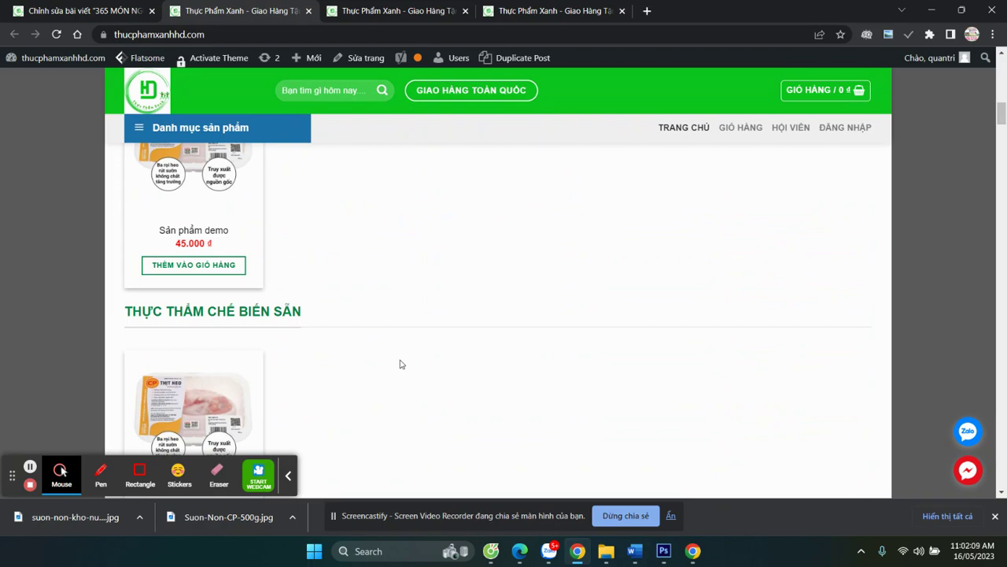
{"action": "scroll", "coordinate": [391, 364], "scroll_direction": "up", "scroll_amount": 3}
{"action": "scroll", "coordinate": [240, 225], "scroll_direction": "down", "scroll_amount": 3}
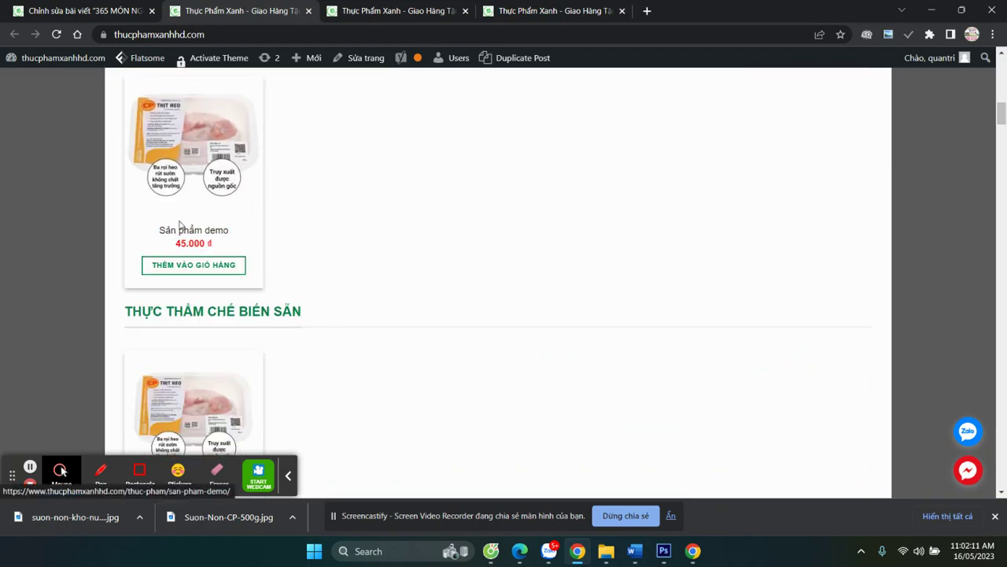
{"action": "scroll", "coordinate": [247, 234], "scroll_direction": "up", "scroll_amount": 8}
{"action": "scroll", "coordinate": [203, 287], "scroll_direction": "down", "scroll_amount": 7}
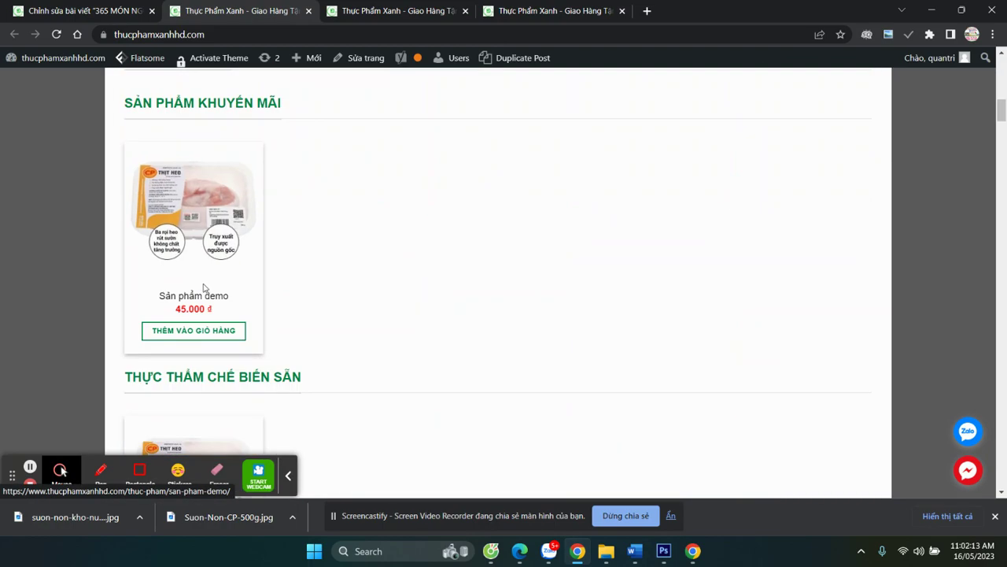
{"action": "scroll", "coordinate": [203, 287], "scroll_direction": "up", "scroll_amount": 4}
{"action": "scroll", "coordinate": [209, 267], "scroll_direction": "up", "scroll_amount": 6}
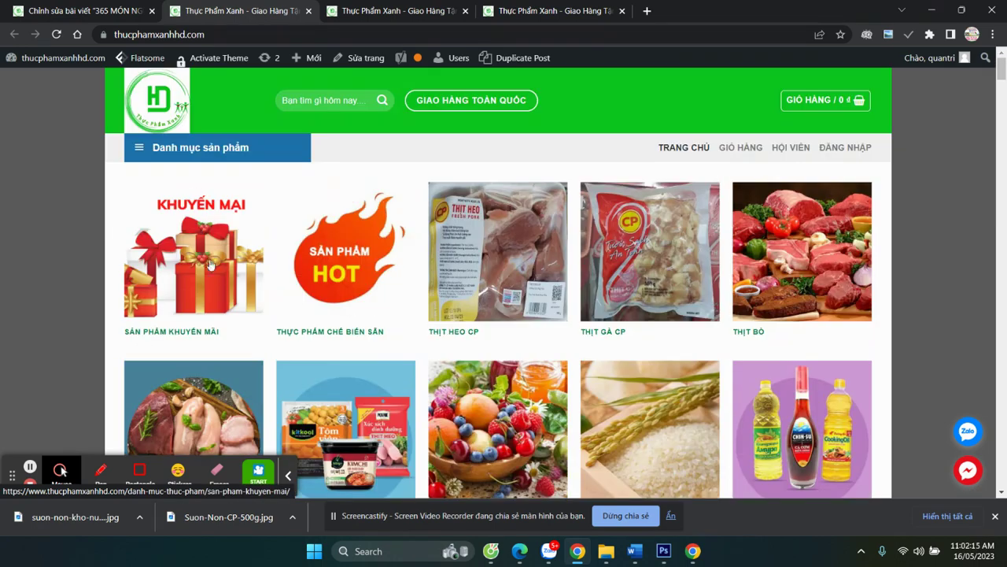
Open Sản phẩm demo from the Sản Phẩm Khuyến Mãi category and review its image, price, description and category list
{"action": "left_click", "coordinate": [192, 329]}
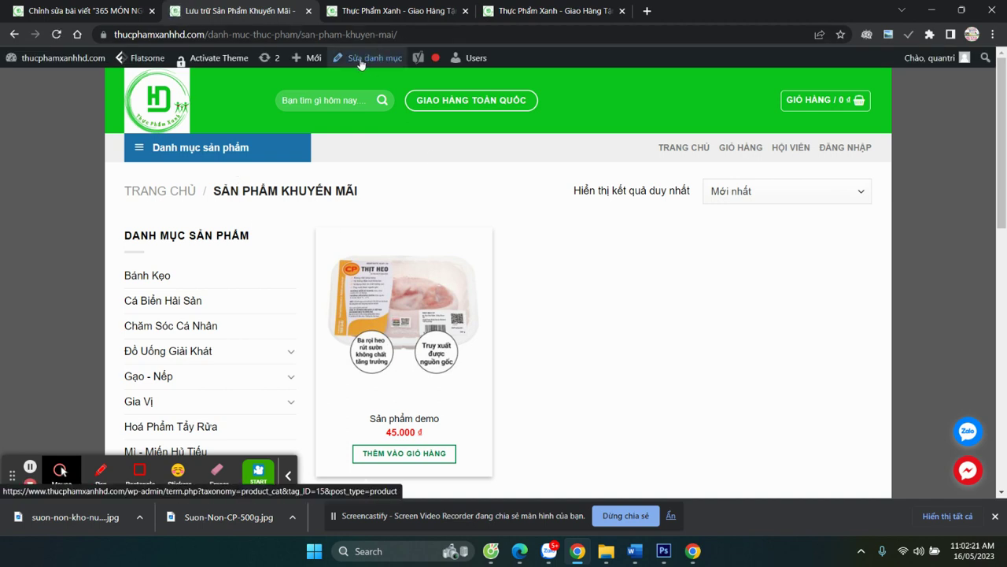
{"action": "scroll", "coordinate": [405, 315], "scroll_direction": "down", "scroll_amount": 2}
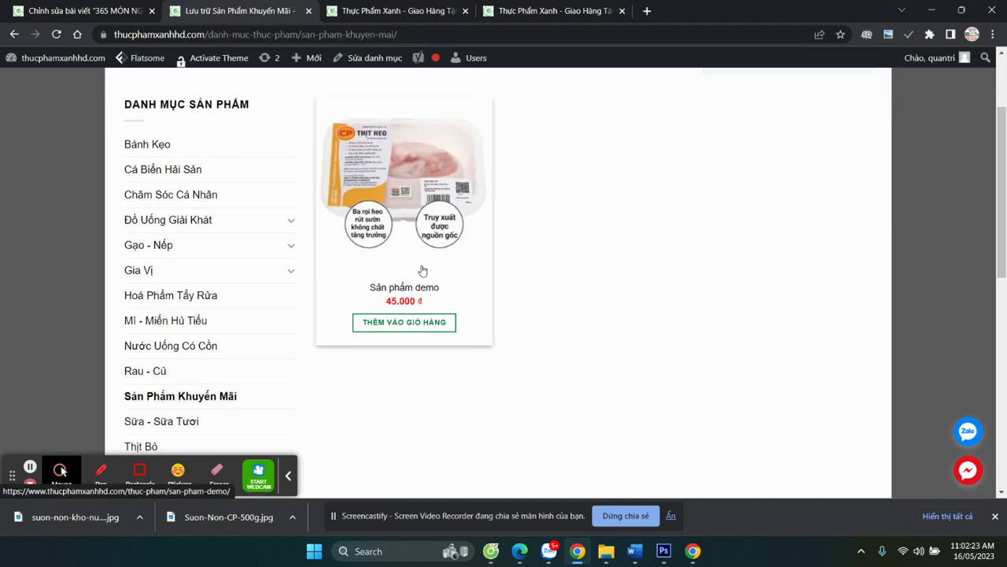
{"action": "left_click", "coordinate": [425, 151]}
{"action": "mouse_move", "coordinate": [368, 63]}
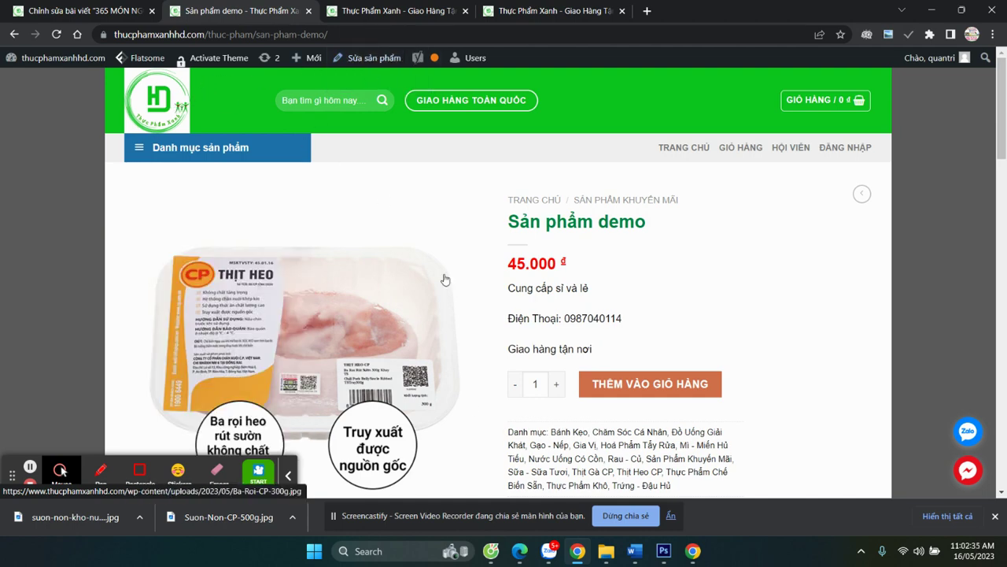
{"action": "scroll", "coordinate": [490, 337], "scroll_direction": "down", "scroll_amount": 4}
{"action": "scroll", "coordinate": [490, 338], "scroll_direction": "up", "scroll_amount": 4}
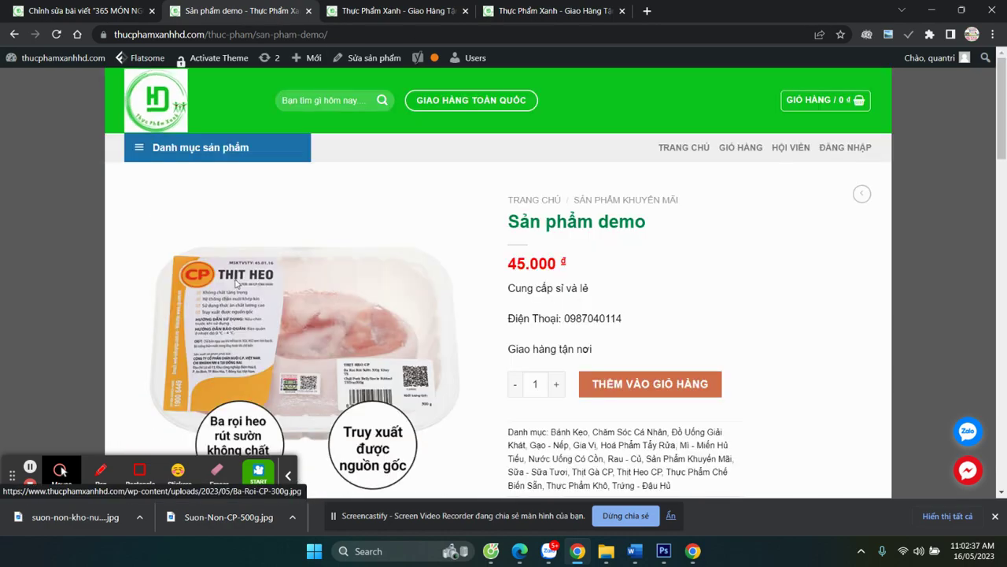
{"action": "scroll", "coordinate": [675, 380], "scroll_direction": "down", "scroll_amount": 10}
{"action": "scroll", "coordinate": [470, 331], "scroll_direction": "up", "scroll_amount": 12}
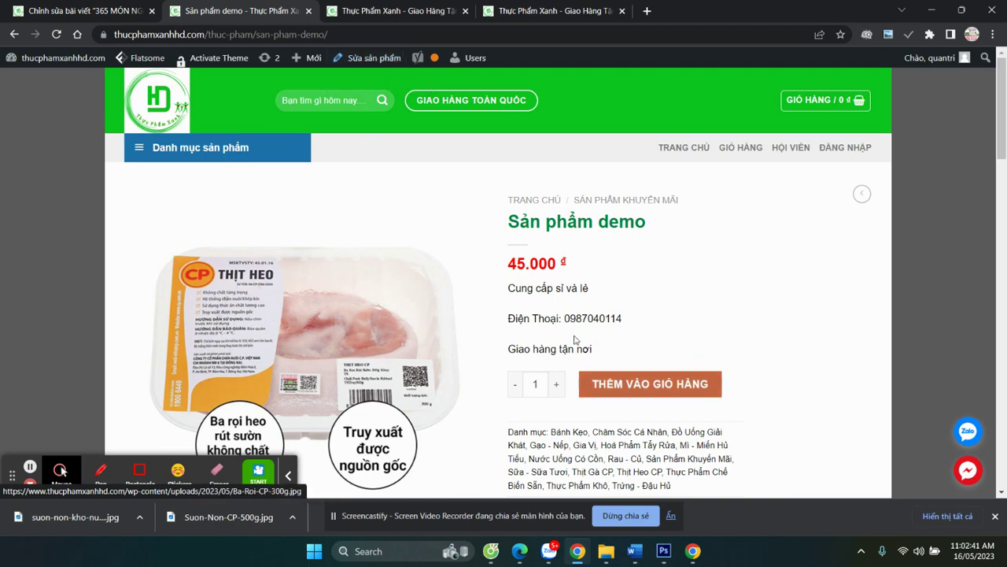
{"action": "scroll", "coordinate": [216, 270], "scroll_direction": "down", "scroll_amount": 6}
{"action": "scroll", "coordinate": [557, 335], "scroll_direction": "up", "scroll_amount": 6}
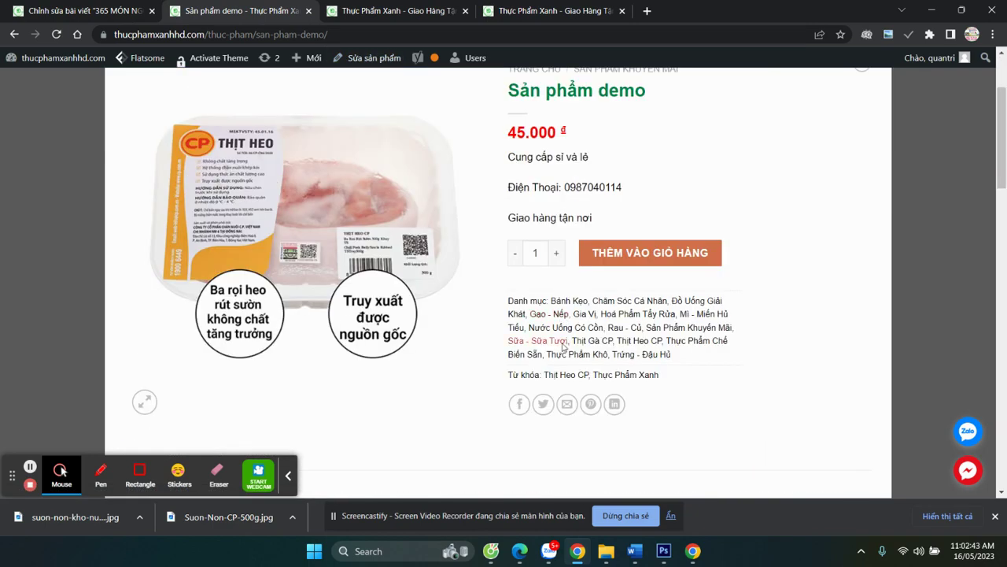
Return the store page to its homepage and open the theme customizer (Tùy biến) from the post editor
{"action": "left_click", "coordinate": [171, 101]}
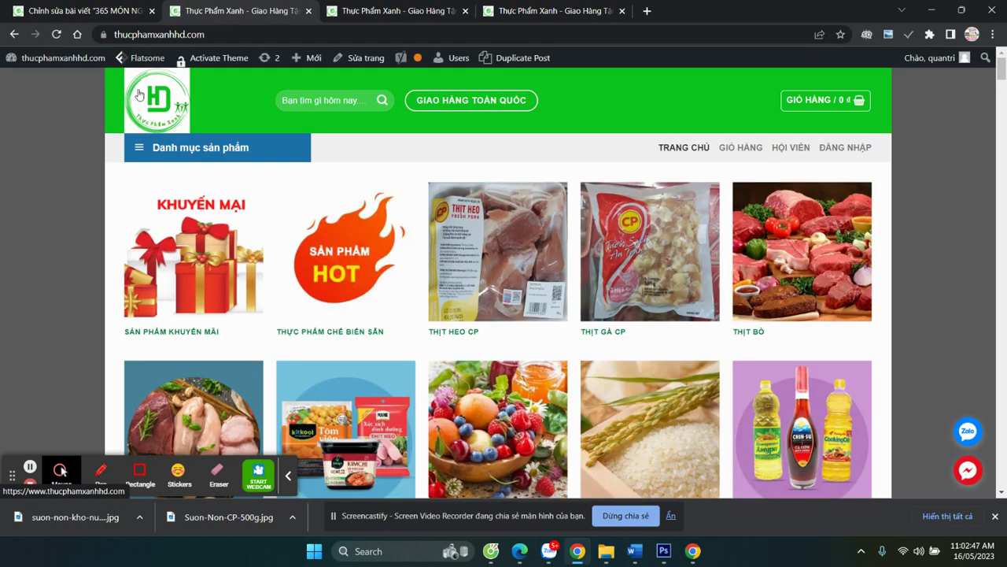
{"action": "left_click", "coordinate": [86, 11]}
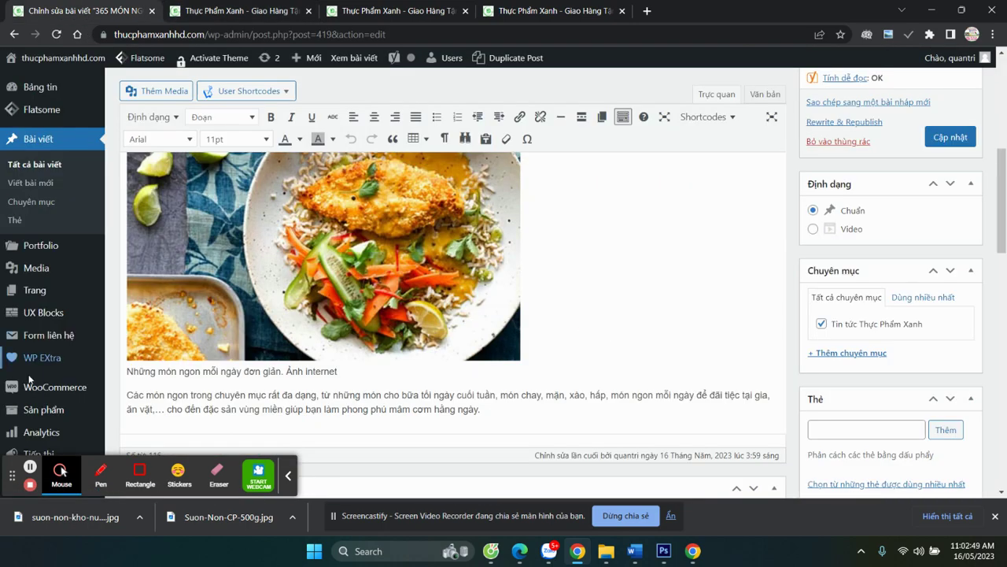
{"action": "scroll", "coordinate": [47, 385], "scroll_direction": "down", "scroll_amount": 2}
{"action": "mouse_move", "coordinate": [45, 292]}
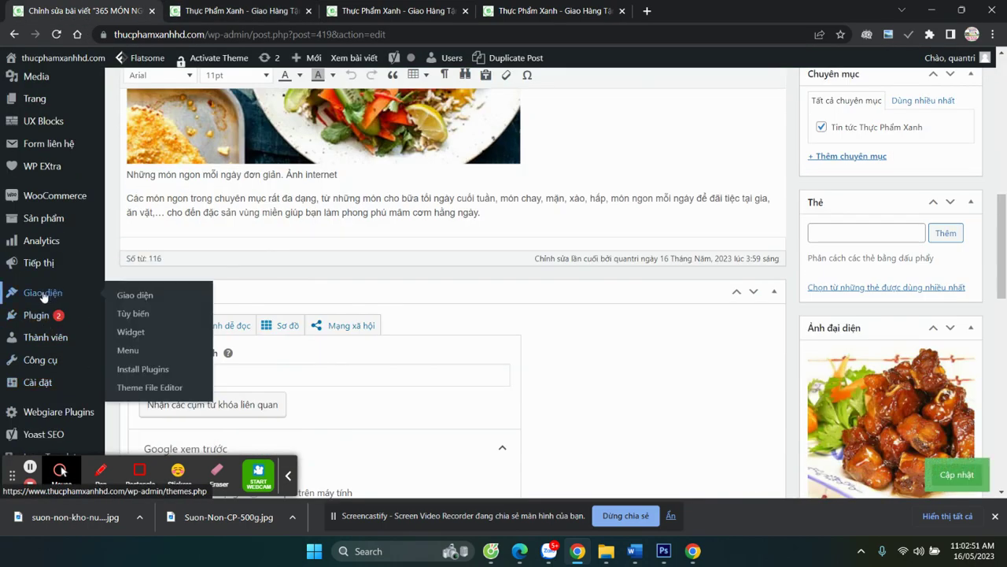
{"action": "left_click", "coordinate": [128, 315]}
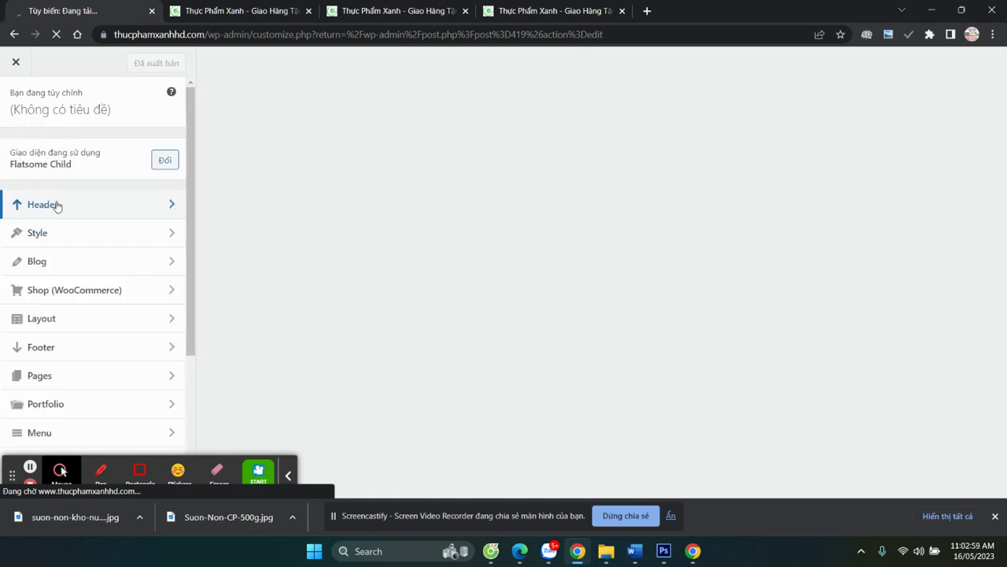
Open the header's logo settings, review the logo image and its options, and close the theme customizer
{"action": "left_click", "coordinate": [56, 205]}
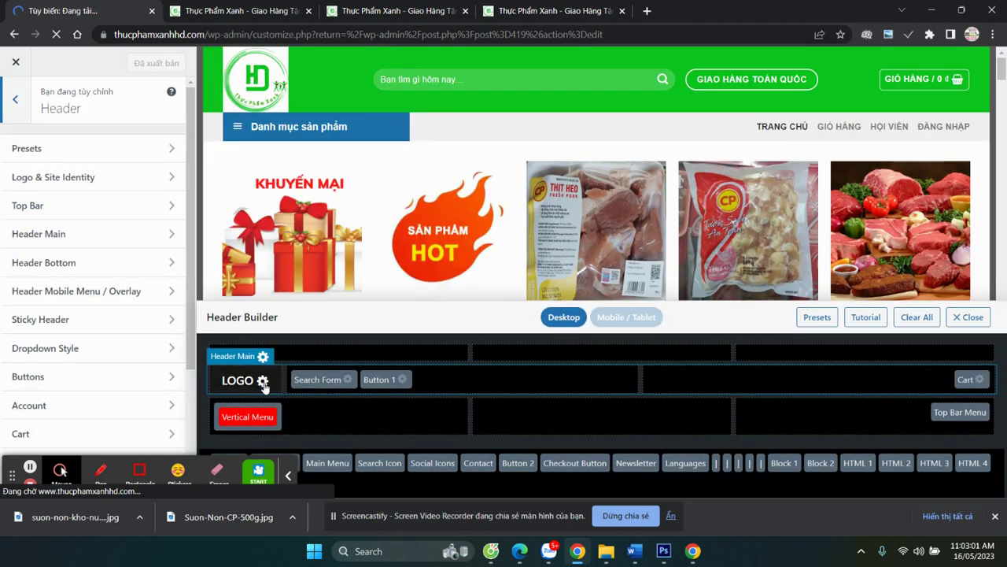
{"action": "left_click", "coordinate": [263, 380]}
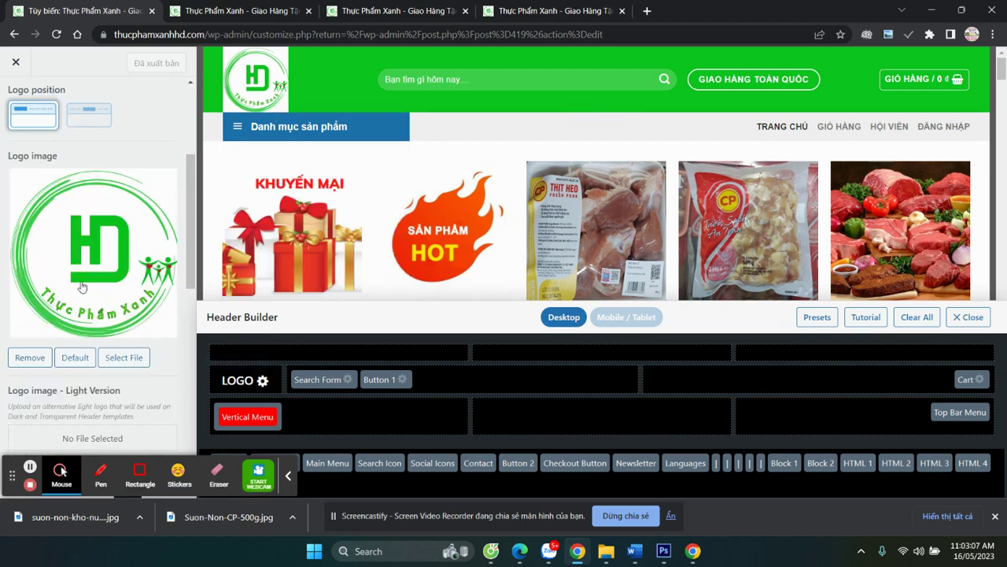
{"action": "scroll", "coordinate": [73, 295], "scroll_direction": "down", "scroll_amount": 4}
{"action": "scroll", "coordinate": [72, 294], "scroll_direction": "down", "scroll_amount": 2}
{"action": "scroll", "coordinate": [108, 170], "scroll_direction": "up", "scroll_amount": 6}
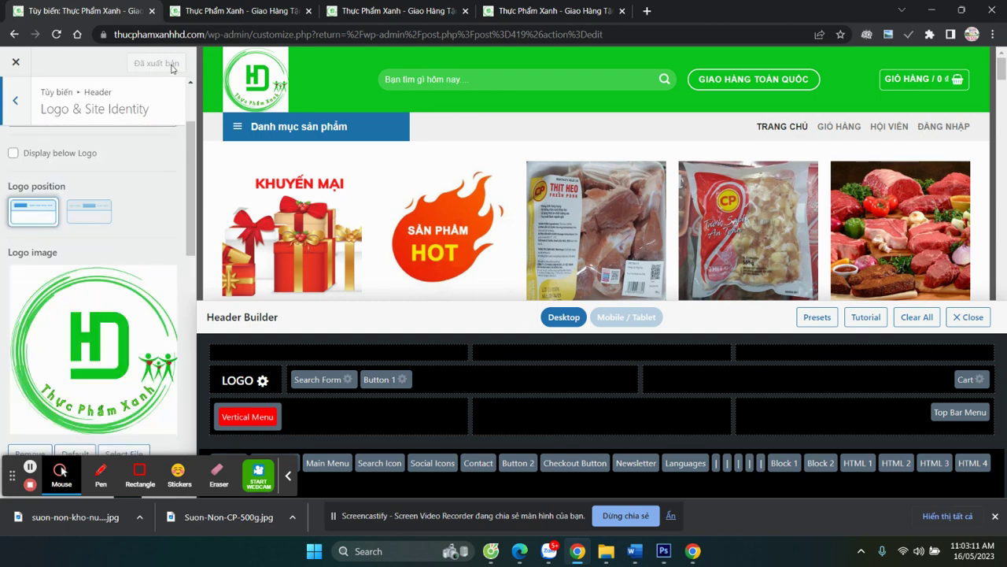
{"action": "left_click", "coordinate": [17, 65]}
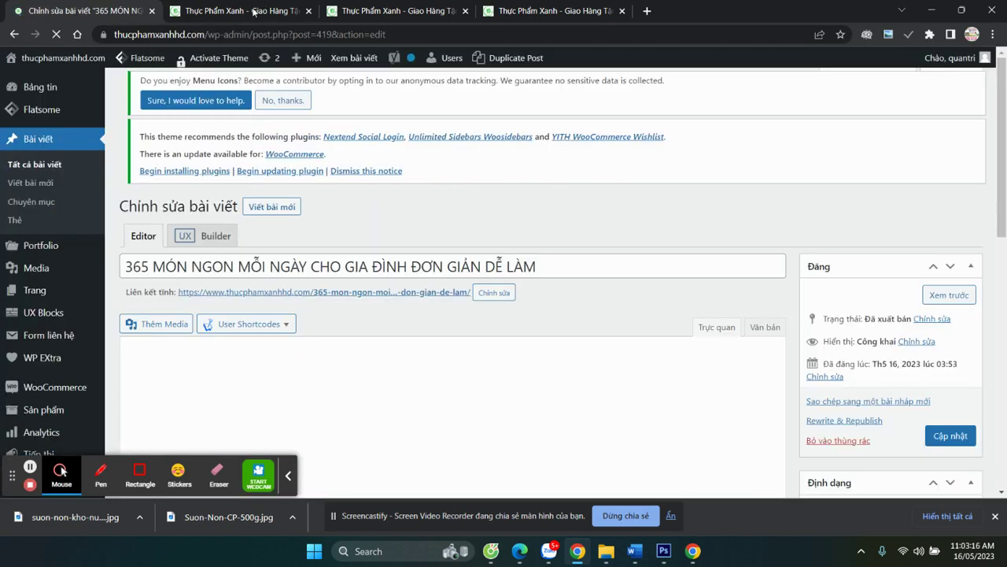
Check the footer on the store's homepage and open the theme's Widget management page
{"action": "left_click", "coordinate": [274, 11]}
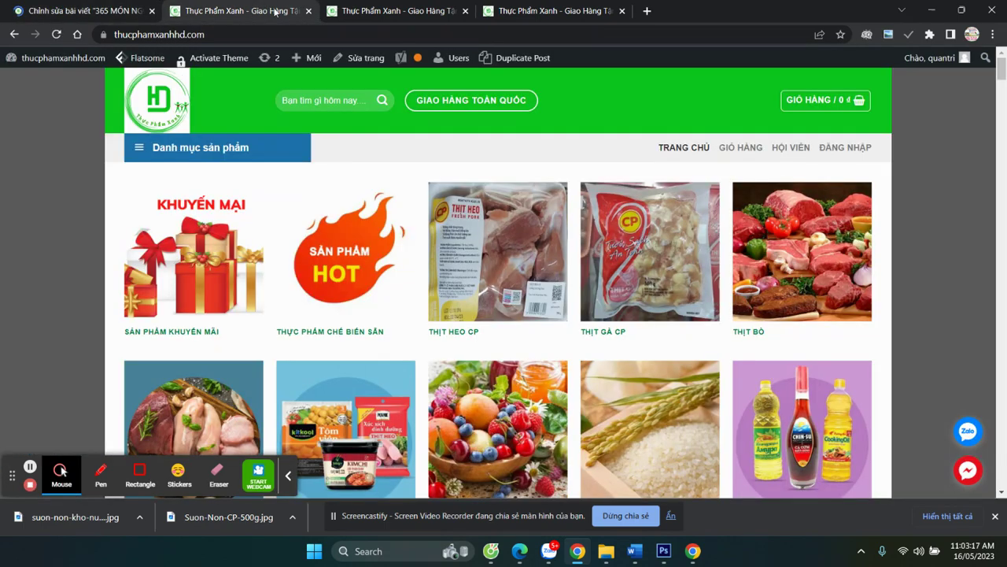
{"action": "key", "text": "End"}
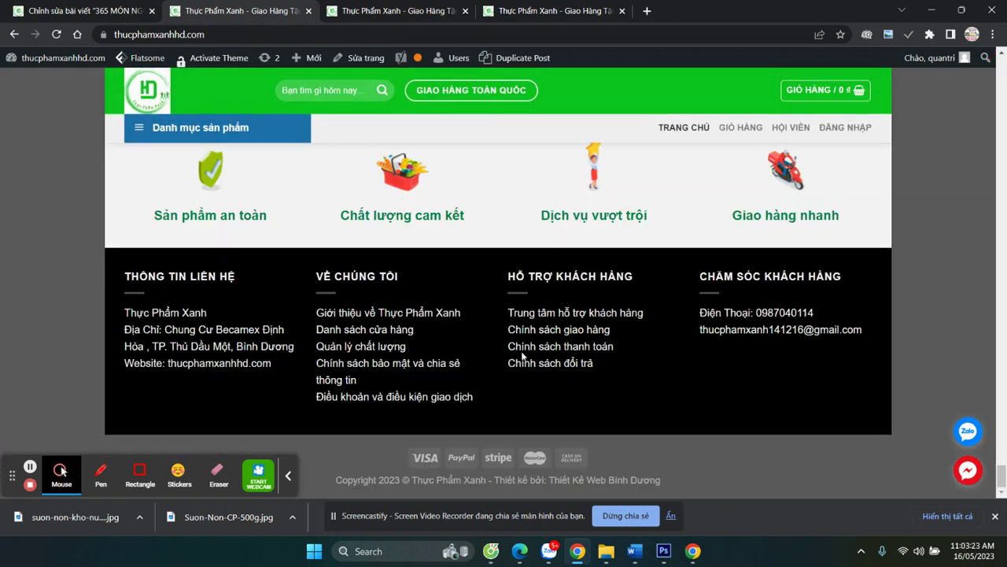
{"action": "left_click", "coordinate": [87, 7]}
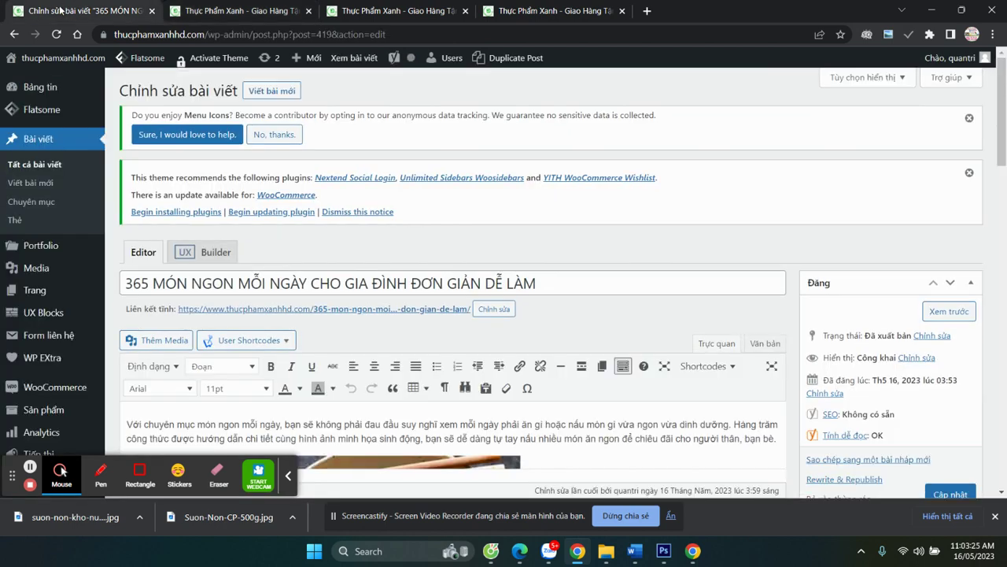
{"action": "scroll", "coordinate": [55, 323], "scroll_direction": "down", "scroll_amount": 1}
{"action": "mouse_move", "coordinate": [53, 356]}
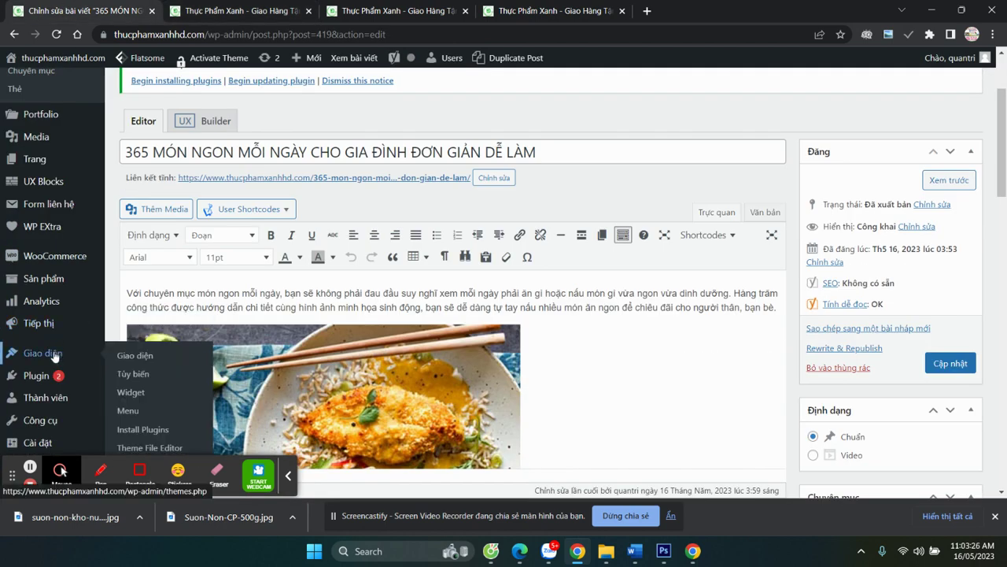
{"action": "left_click", "coordinate": [136, 399]}
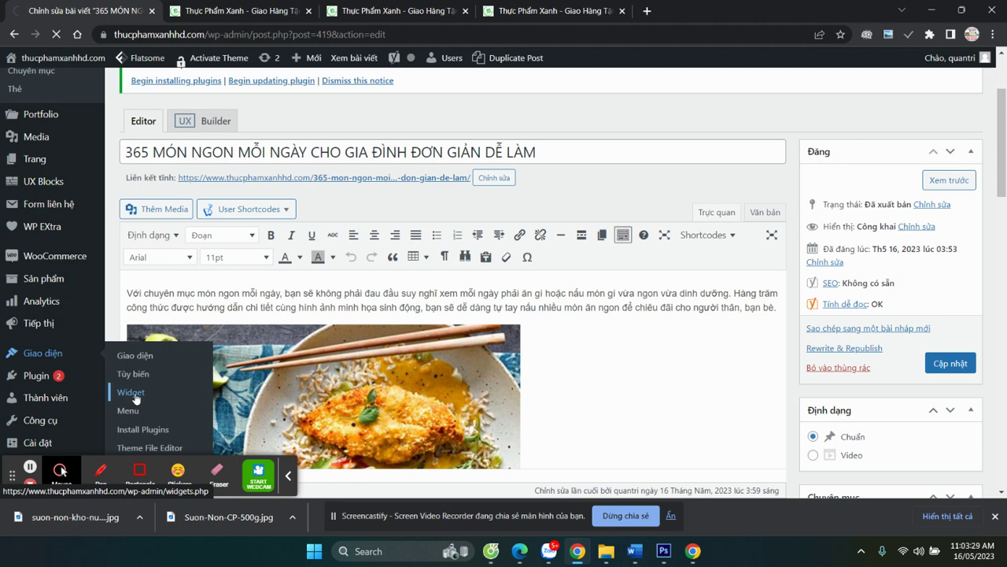
{"action": "scroll", "coordinate": [555, 309], "scroll_direction": "down", "scroll_amount": 1}
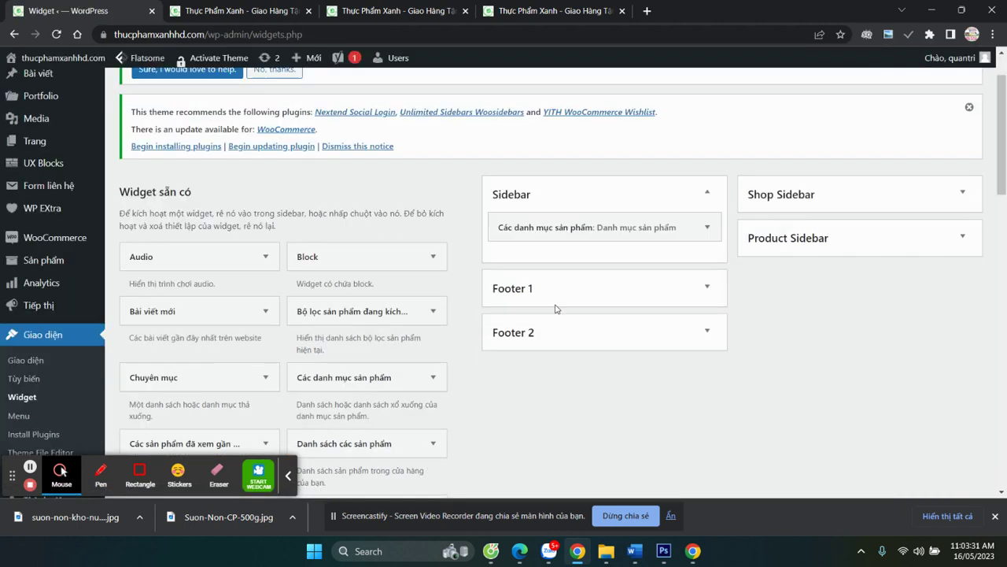
Expand the Footer 1 and Footer 2 widget areas and compare Footer 1's first text widget with the homepage
{"action": "scroll", "coordinate": [555, 309], "scroll_direction": "down", "scroll_amount": 1}
{"action": "left_click", "coordinate": [705, 265]}
{"action": "left_click", "coordinate": [706, 221]}
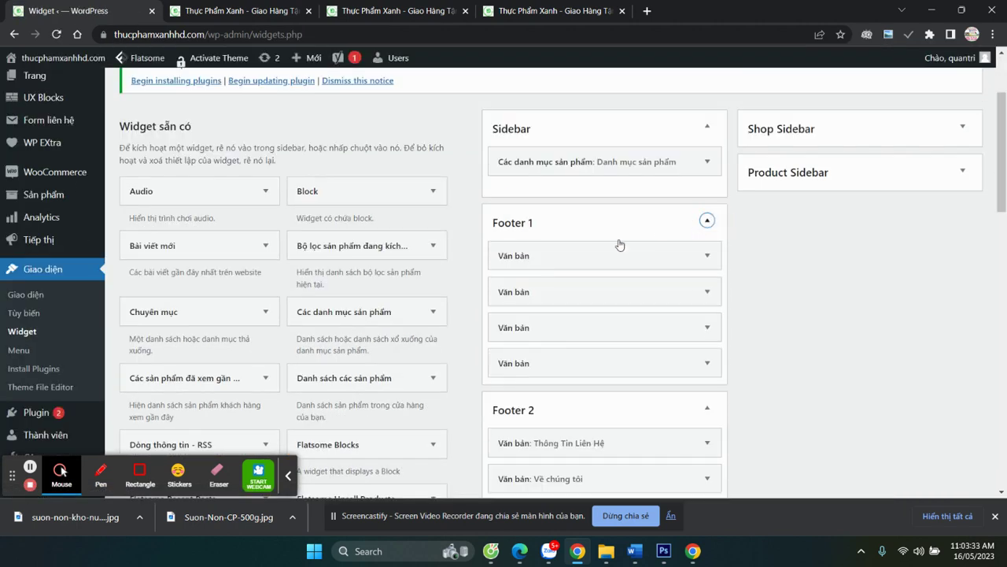
{"action": "left_click", "coordinate": [706, 255]}
{"action": "scroll", "coordinate": [662, 249], "scroll_direction": "down", "scroll_amount": 2}
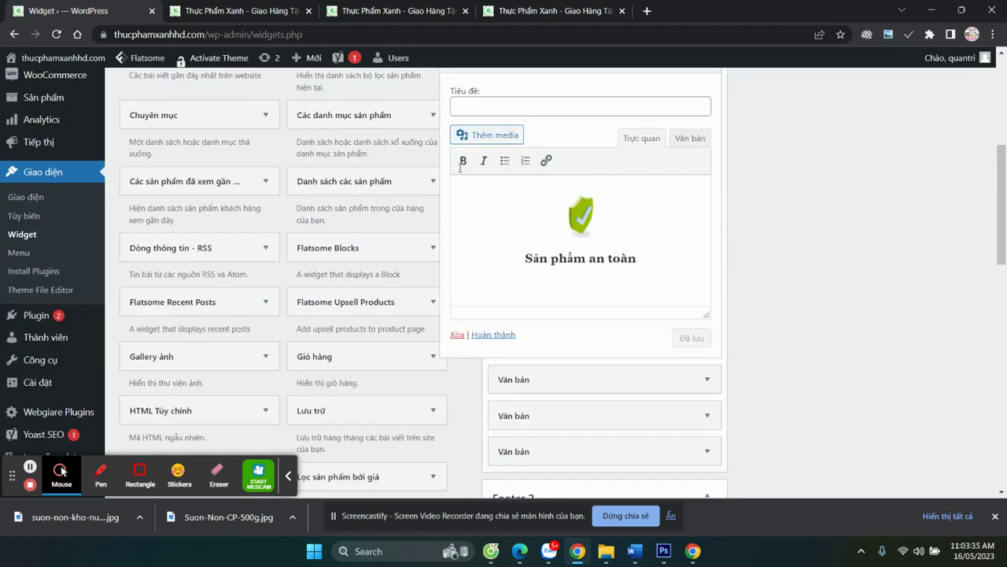
{"action": "left_click", "coordinate": [214, 10]}
{"action": "scroll", "coordinate": [189, 199], "scroll_direction": "up", "scroll_amount": 2}
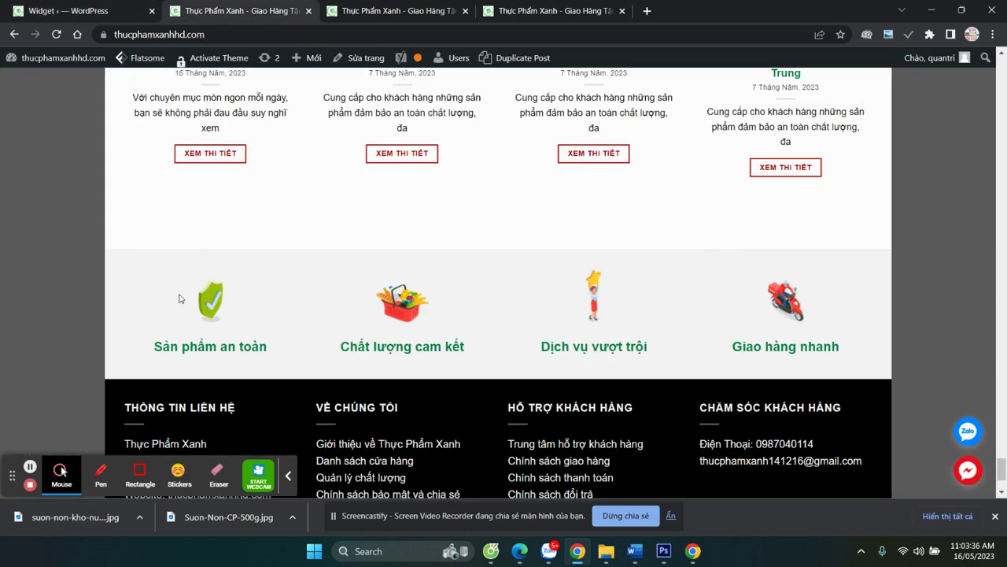
Open the remaining three text widgets in Footer 1 and review their images and captions
{"action": "left_click", "coordinate": [91, 11]}
{"action": "scroll", "coordinate": [585, 249], "scroll_direction": "down", "scroll_amount": 2}
{"action": "left_click", "coordinate": [708, 247]}
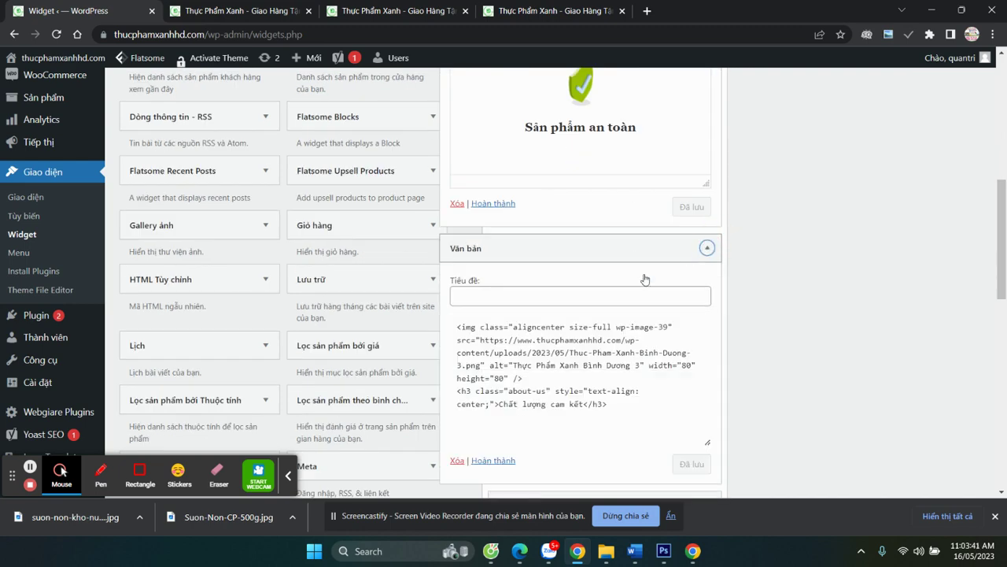
{"action": "scroll", "coordinate": [644, 279], "scroll_direction": "down", "scroll_amount": 4}
{"action": "left_click", "coordinate": [707, 241]}
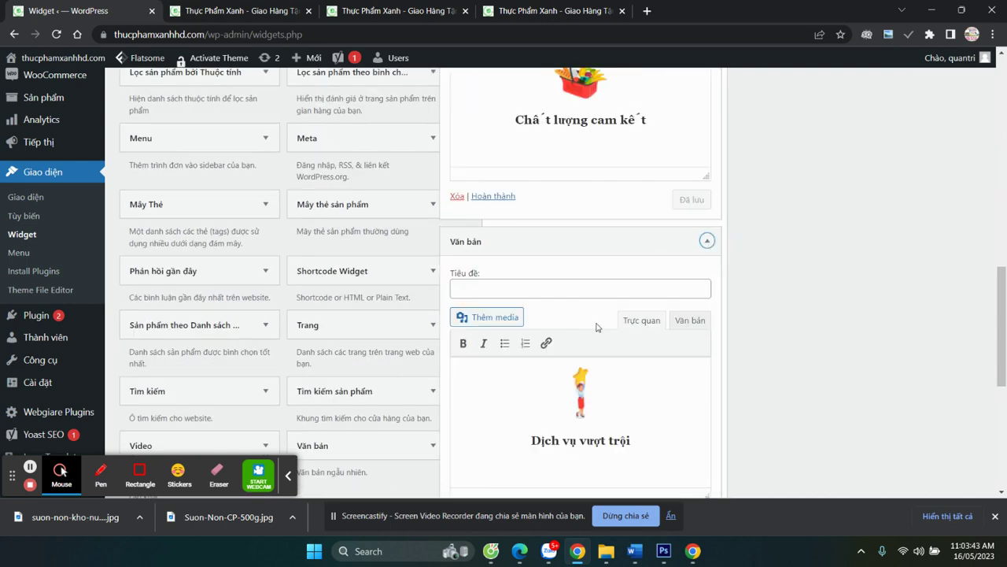
{"action": "scroll", "coordinate": [597, 326], "scroll_direction": "down", "scroll_amount": 2}
{"action": "left_click", "coordinate": [695, 360]}
{"action": "scroll", "coordinate": [695, 359], "scroll_direction": "down", "scroll_amount": 2}
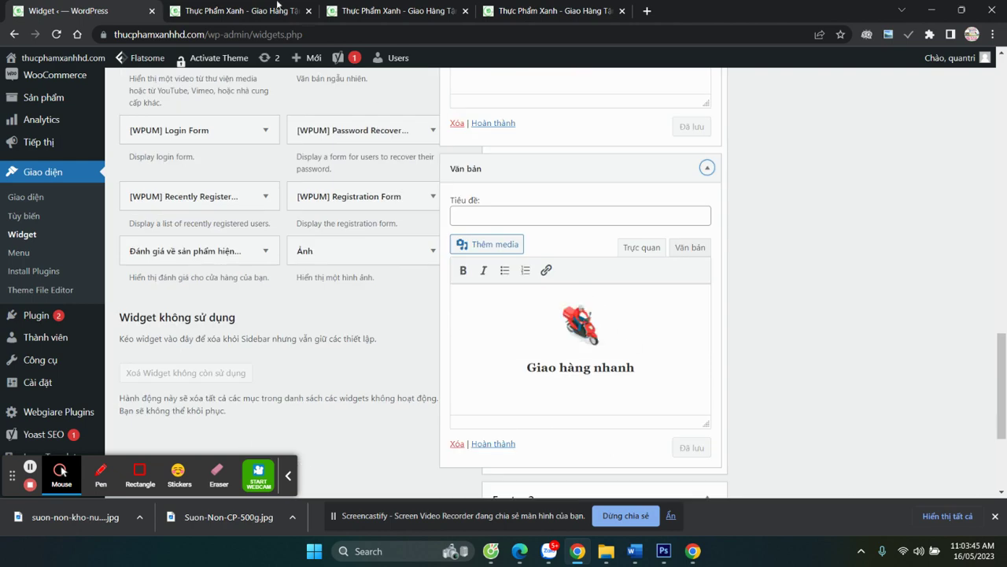
Check the homepage's footer columns, open the Thông Tin Liên Hệ widget in Footer 2 and select its company name and address text
{"action": "left_click", "coordinate": [277, 4]}
{"action": "scroll", "coordinate": [746, 320], "scroll_direction": "down", "scroll_amount": 3}
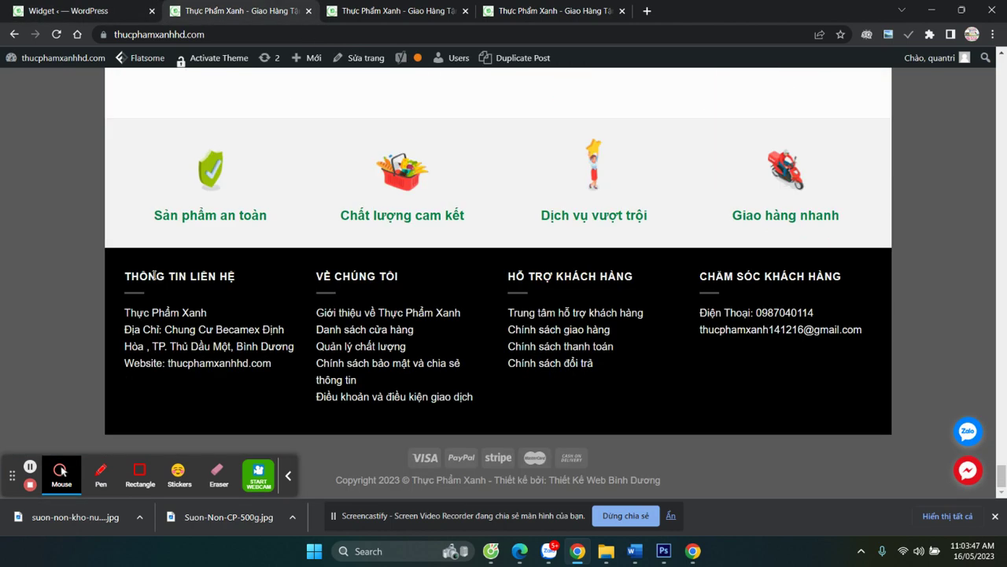
{"action": "left_click", "coordinate": [110, 9]}
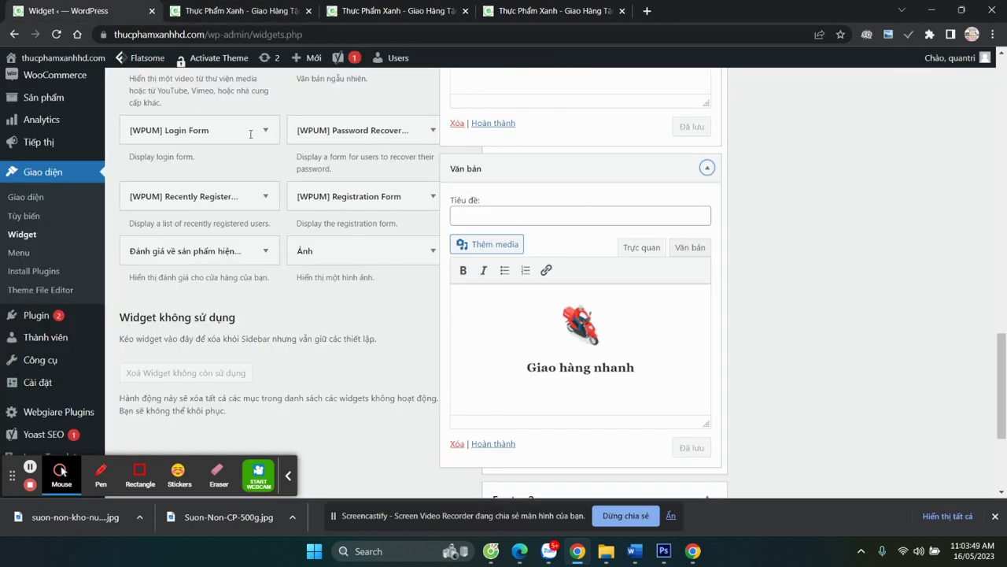
{"action": "scroll", "coordinate": [677, 396], "scroll_direction": "down", "scroll_amount": 3}
{"action": "left_click", "coordinate": [704, 336]}
{"action": "scroll", "coordinate": [498, 289], "scroll_direction": "down", "scroll_amount": 3}
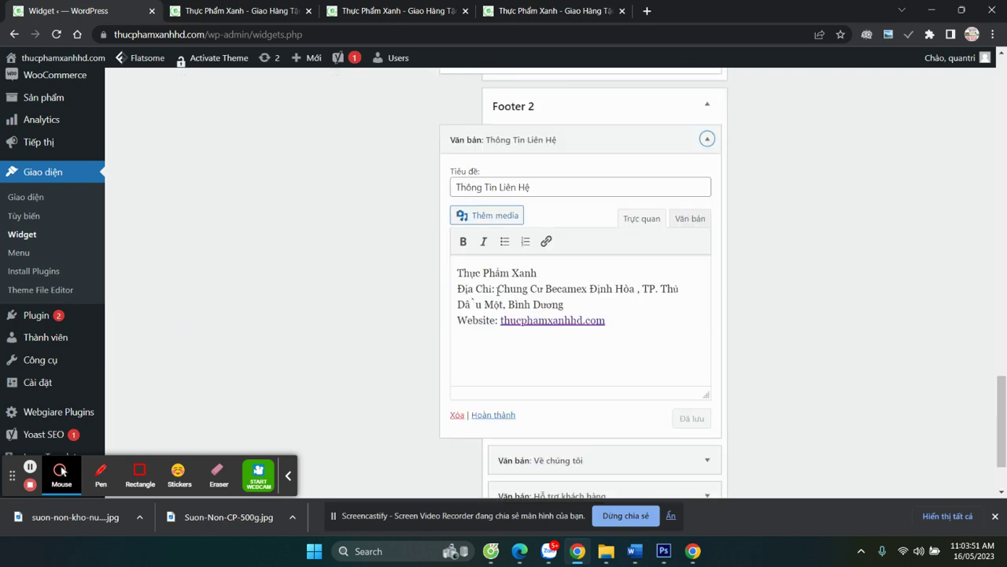
{"action": "left_click_drag", "start_coordinate": [456, 273], "coordinate": [641, 313]}
Open the Về chúng tôi, Hỗ trợ khách hàng and Chăm sóc khách hàng widgets in Footer 2 and review their text
{"action": "scroll", "coordinate": [641, 312], "scroll_direction": "down", "scroll_amount": 2}
{"action": "left_click", "coordinate": [703, 355]}
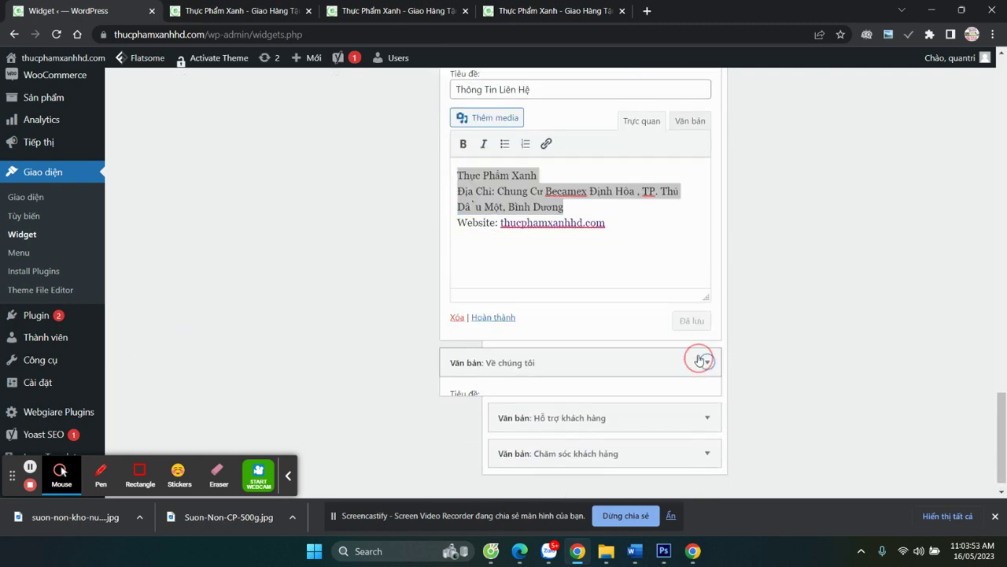
{"action": "left_click_drag", "start_coordinate": [489, 249], "coordinate": [626, 318]}
{"action": "left_click", "coordinate": [707, 421]}
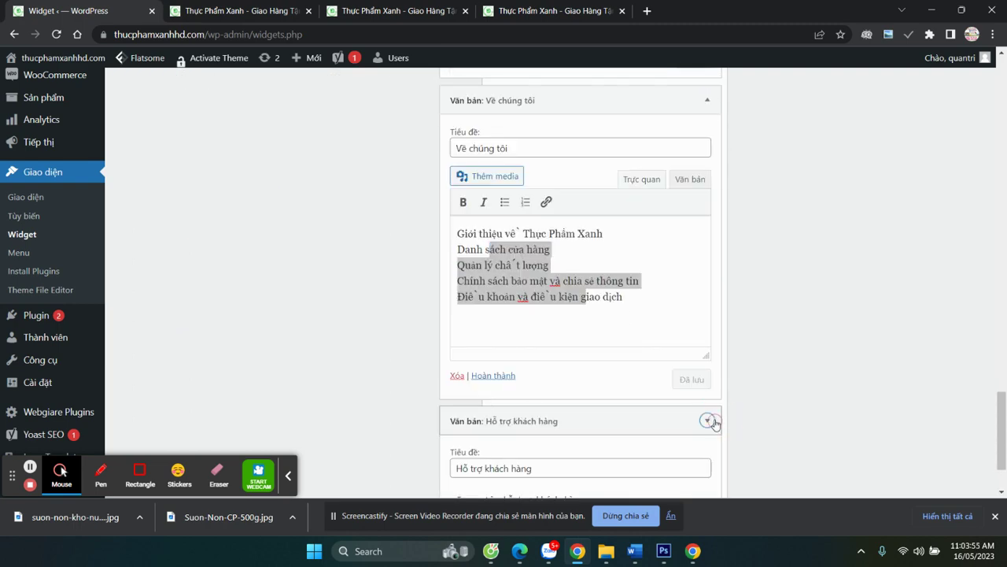
{"action": "scroll", "coordinate": [554, 316], "scroll_direction": "down", "scroll_amount": 3}
{"action": "left_click", "coordinate": [705, 433]}
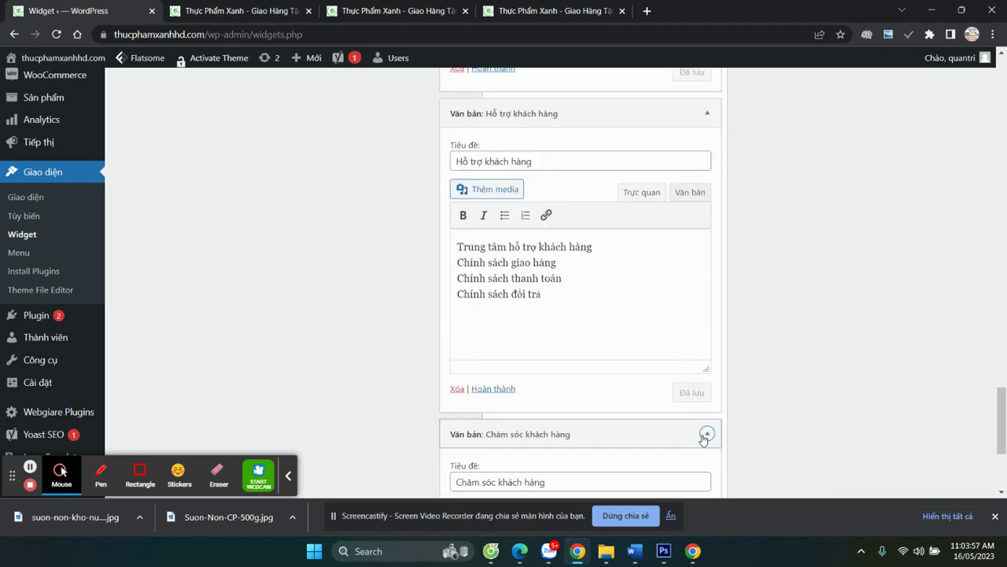
{"action": "scroll", "coordinate": [549, 325], "scroll_direction": "down", "scroll_amount": 3}
View the footer columns on the homepage, go back to the page's beginning and return to the widget page
{"action": "left_click", "coordinate": [356, 11]}
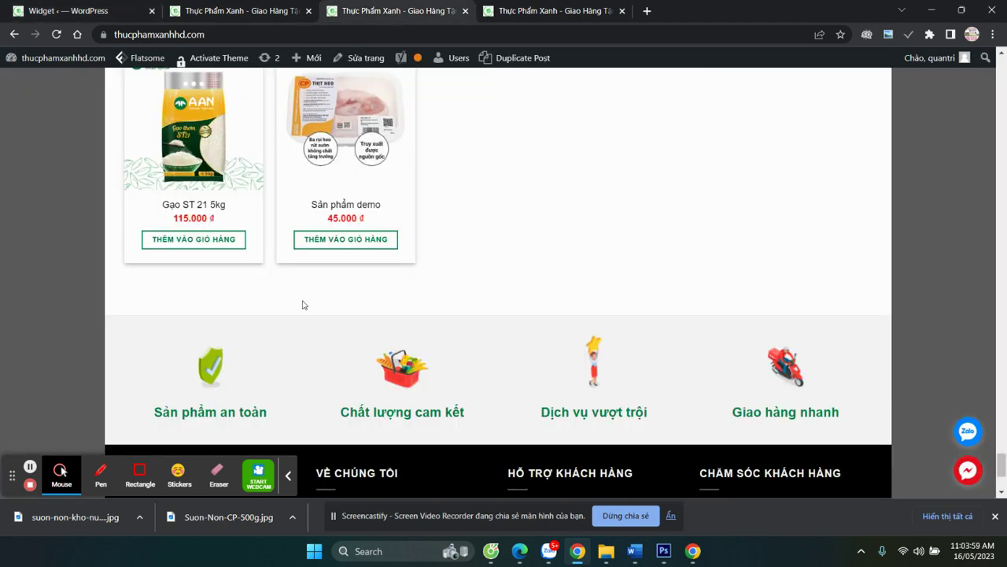
{"action": "scroll", "coordinate": [304, 304], "scroll_direction": "down", "scroll_amount": 3}
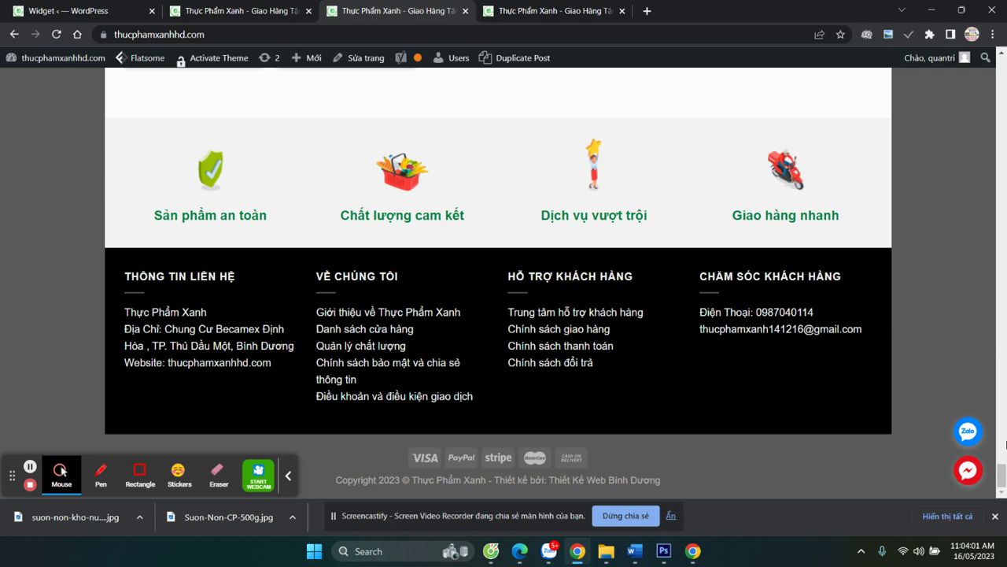
{"action": "left_click_drag", "start_coordinate": [1003, 475], "coordinate": [1006, 382]}
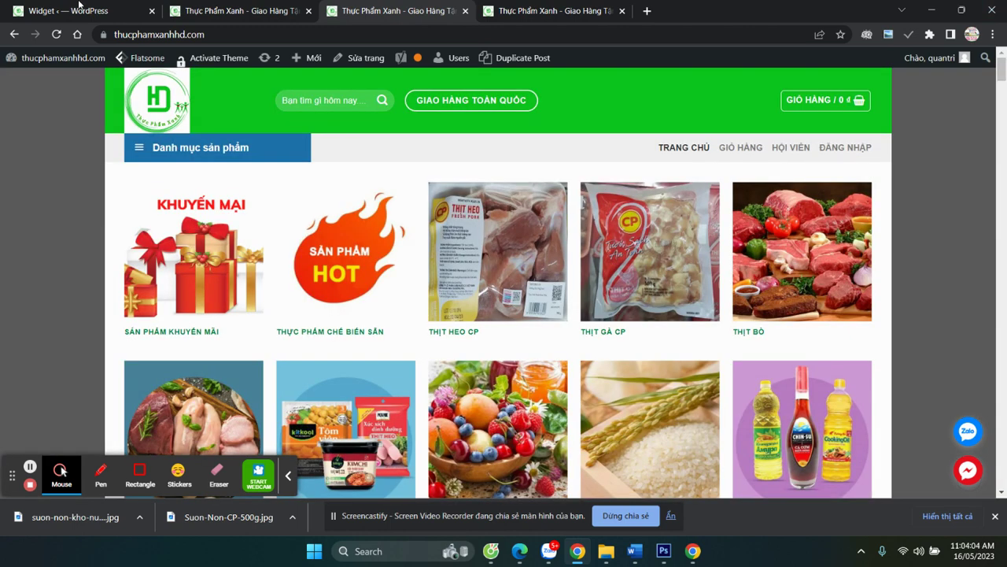
{"action": "left_click", "coordinate": [73, 9]}
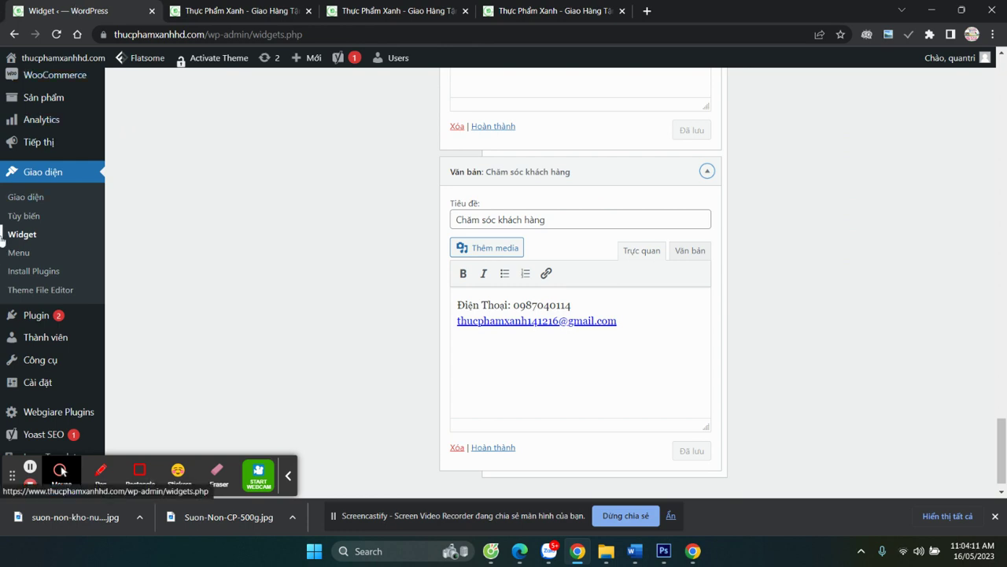
Open the Quick Call Button settings and examine the phone number, button text, colour and effect options through to the save option
{"action": "mouse_move", "coordinate": [39, 383]}
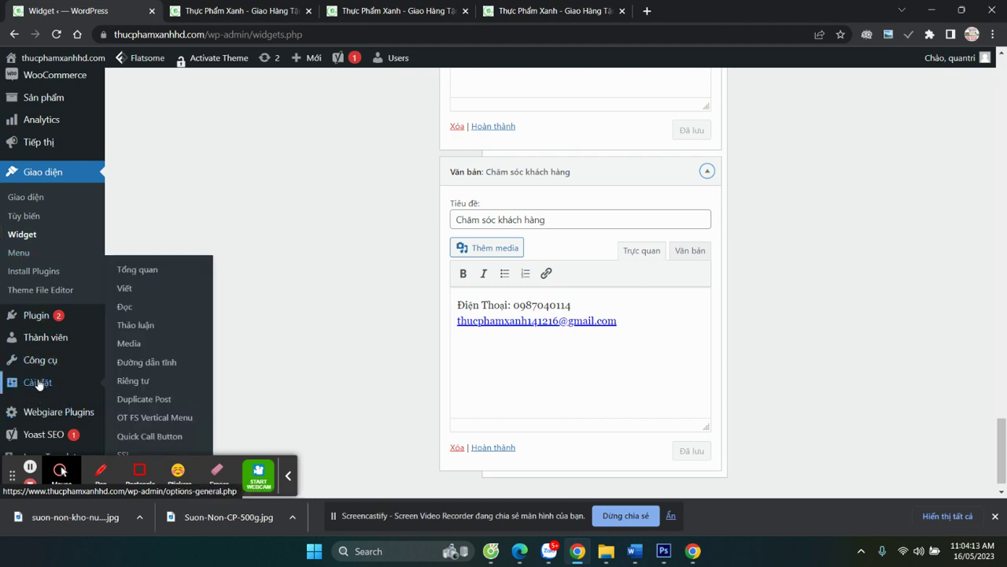
{"action": "left_click", "coordinate": [150, 438]}
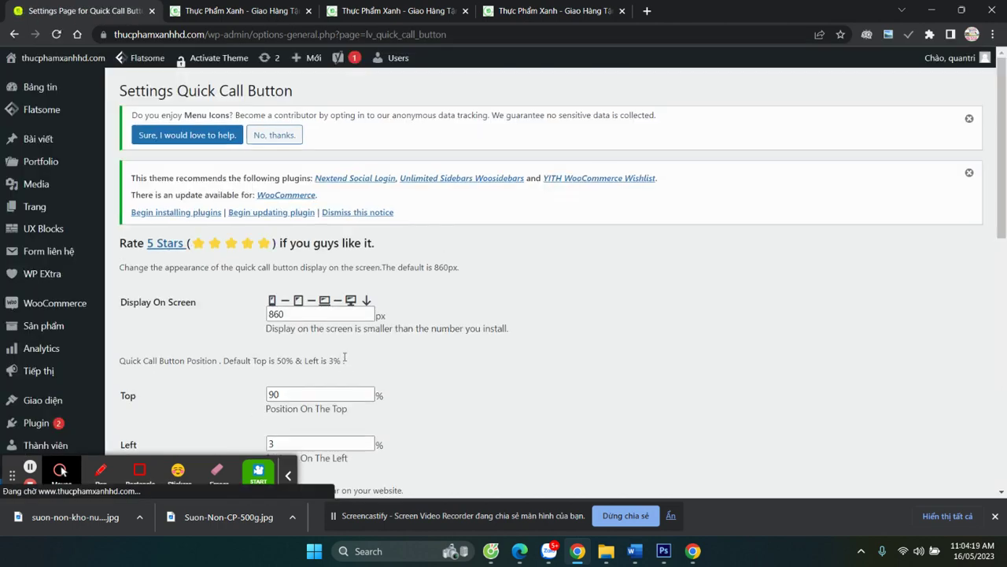
{"action": "scroll", "coordinate": [350, 319], "scroll_direction": "down", "scroll_amount": 4}
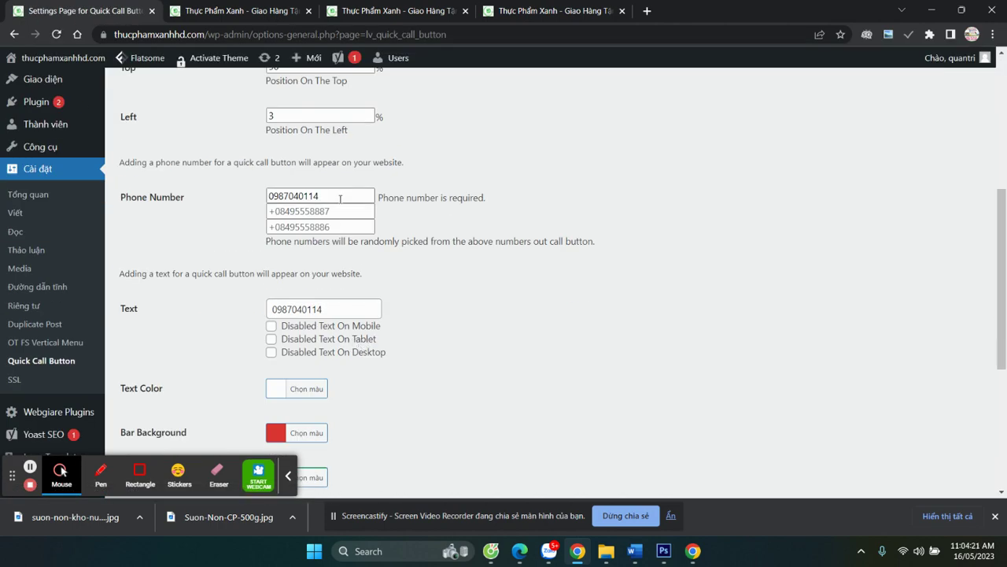
{"action": "left_click_drag", "start_coordinate": [341, 196], "coordinate": [244, 191]}
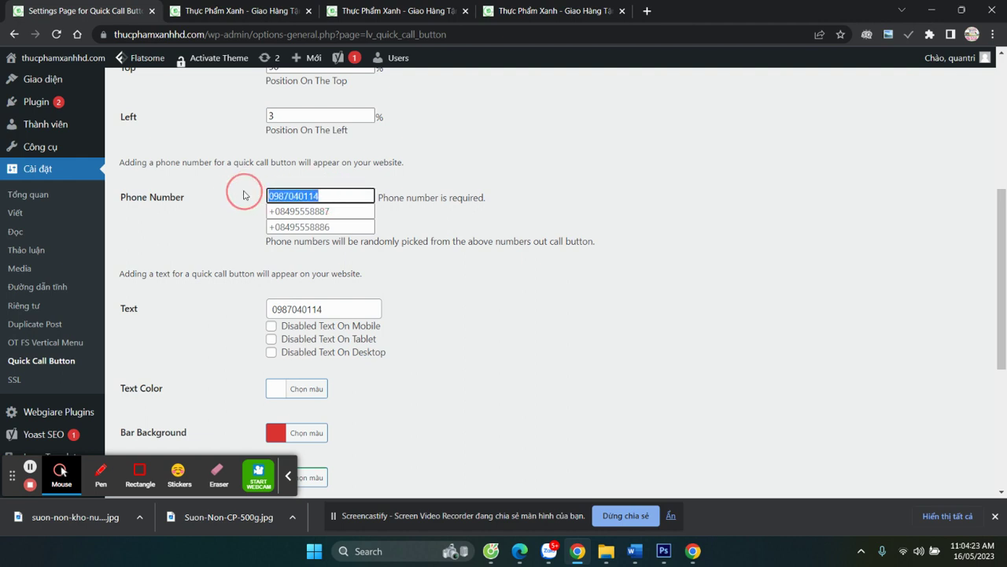
{"action": "left_click_drag", "start_coordinate": [333, 196], "coordinate": [246, 192]}
{"action": "scroll", "coordinate": [185, 273], "scroll_direction": "down", "scroll_amount": 4}
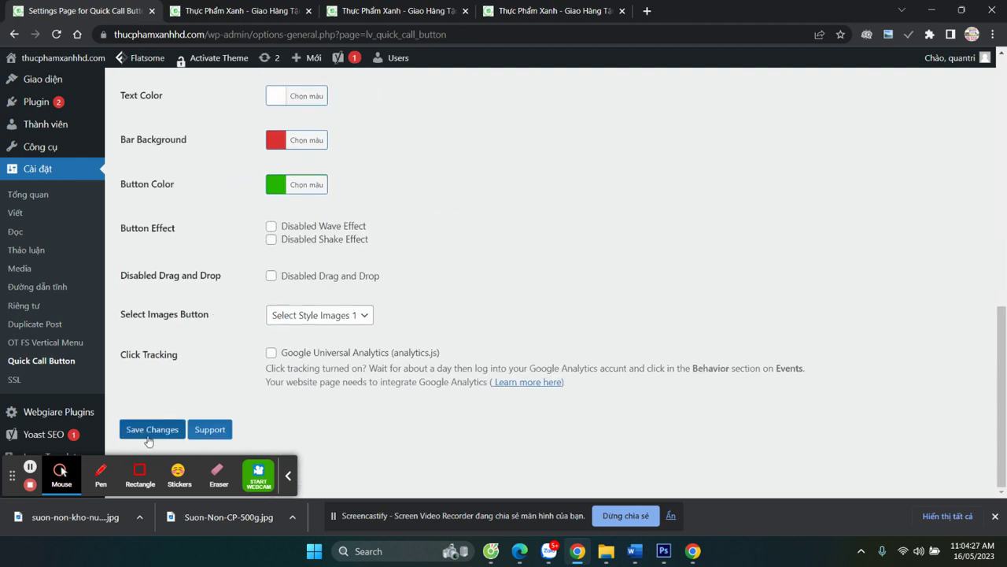
{"action": "left_click", "coordinate": [140, 431]}
Check the floating Zalo and Messenger buttons on the homepage and open the Phonering Alo plugin settings
{"action": "left_click", "coordinate": [235, 13]}
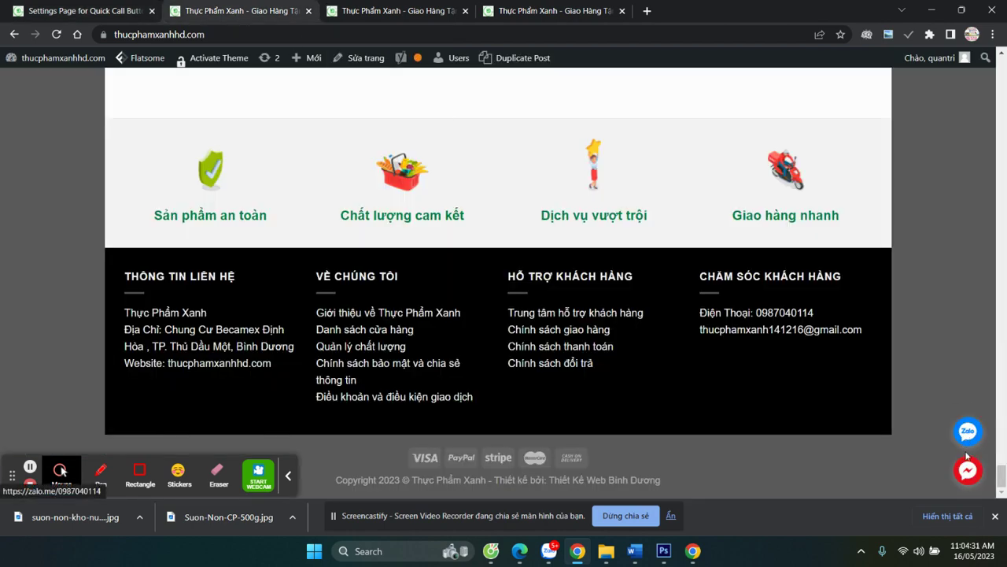
{"action": "left_click", "coordinate": [118, 11]}
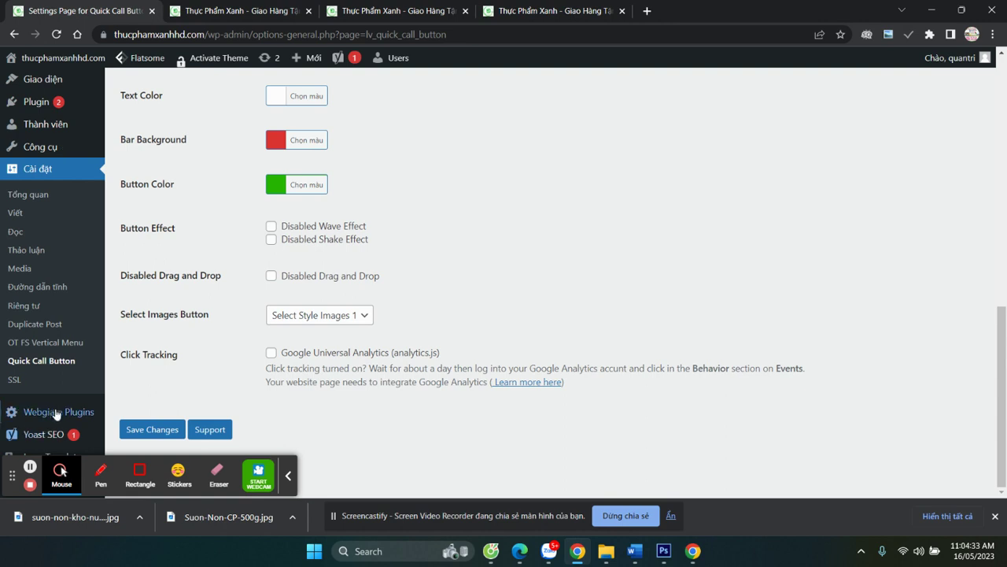
{"action": "mouse_move", "coordinate": [47, 413]}
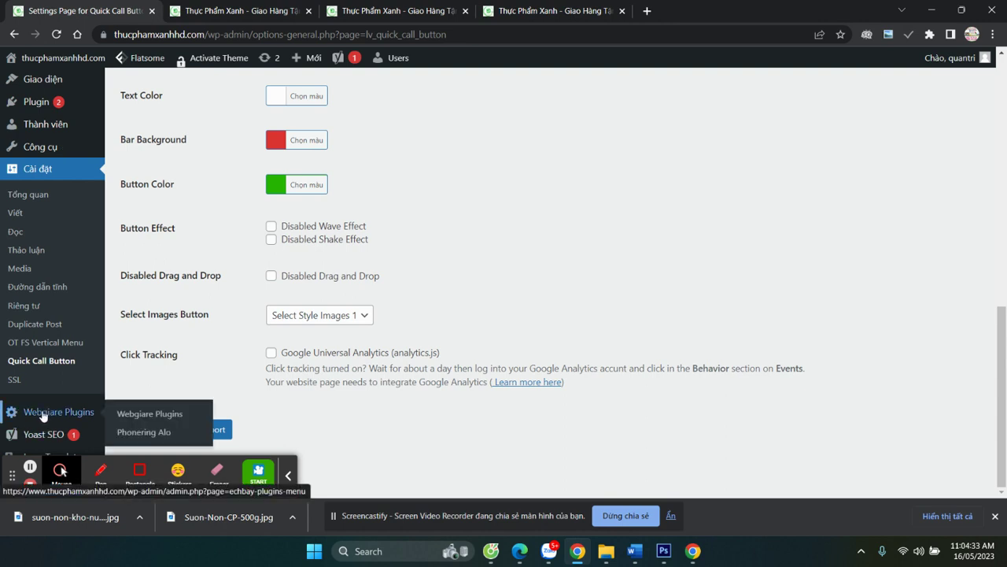
{"action": "left_click", "coordinate": [148, 438]}
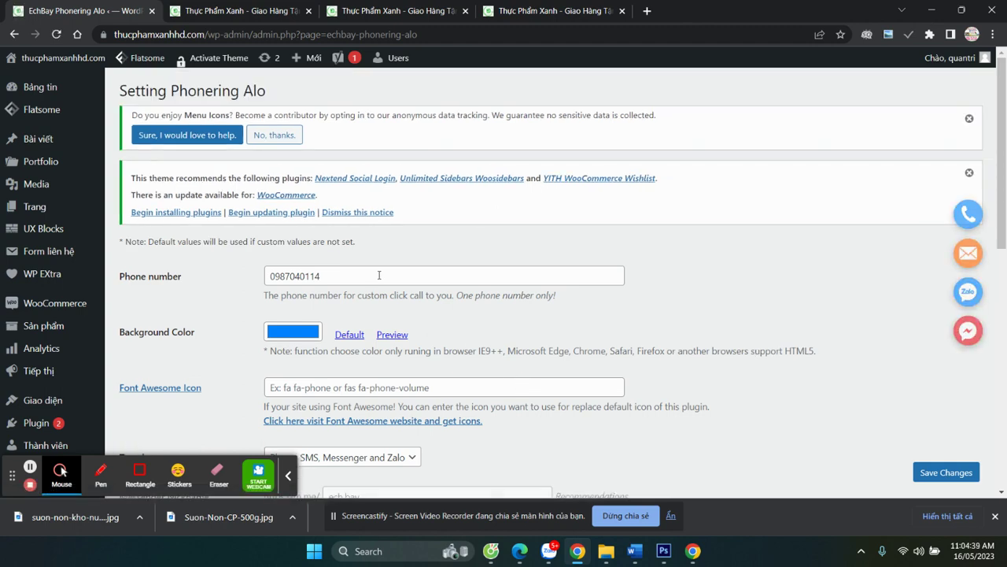
Examine the Phonering Alo settings, highlighting the phone number and the custom Messenger URL
{"action": "scroll", "coordinate": [379, 275], "scroll_direction": "down", "scroll_amount": 2}
{"action": "scroll", "coordinate": [367, 236], "scroll_direction": "down", "scroll_amount": 3}
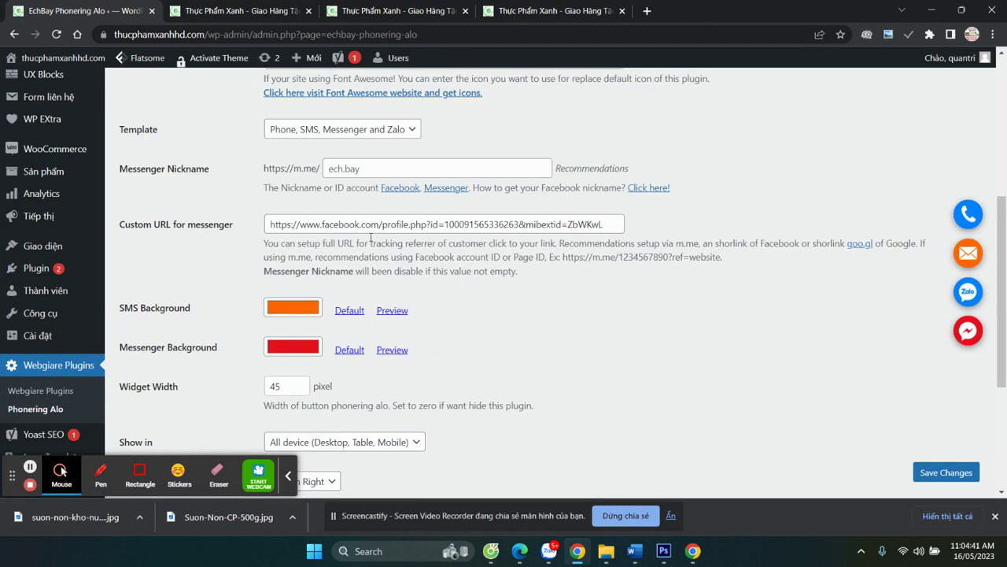
{"action": "scroll", "coordinate": [373, 236], "scroll_direction": "up", "scroll_amount": 3}
{"action": "scroll", "coordinate": [358, 157], "scroll_direction": "up", "scroll_amount": 1}
{"action": "left_click", "coordinate": [203, 210]}
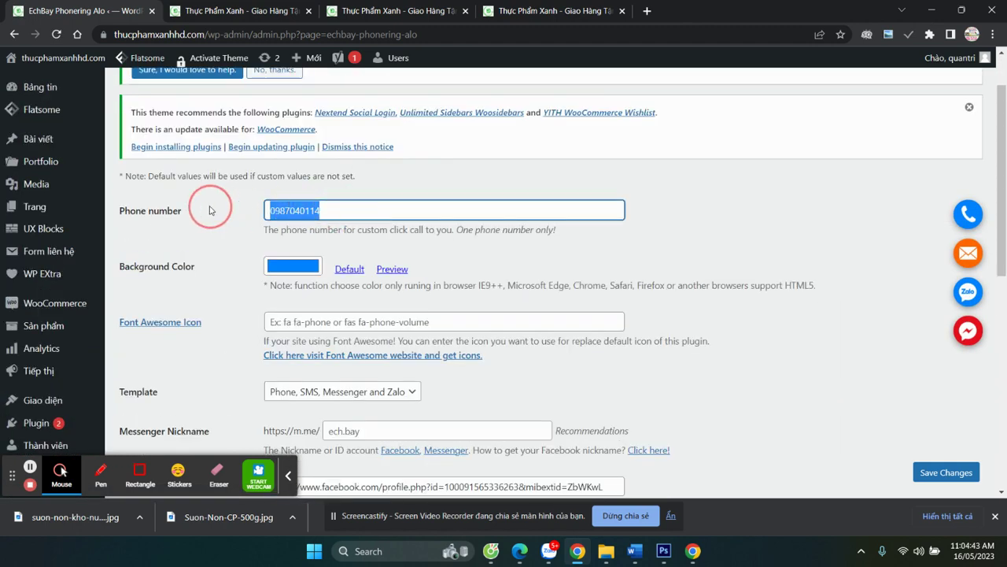
{"action": "left_click", "coordinate": [202, 210]}
{"action": "scroll", "coordinate": [424, 247], "scroll_direction": "down", "scroll_amount": 3}
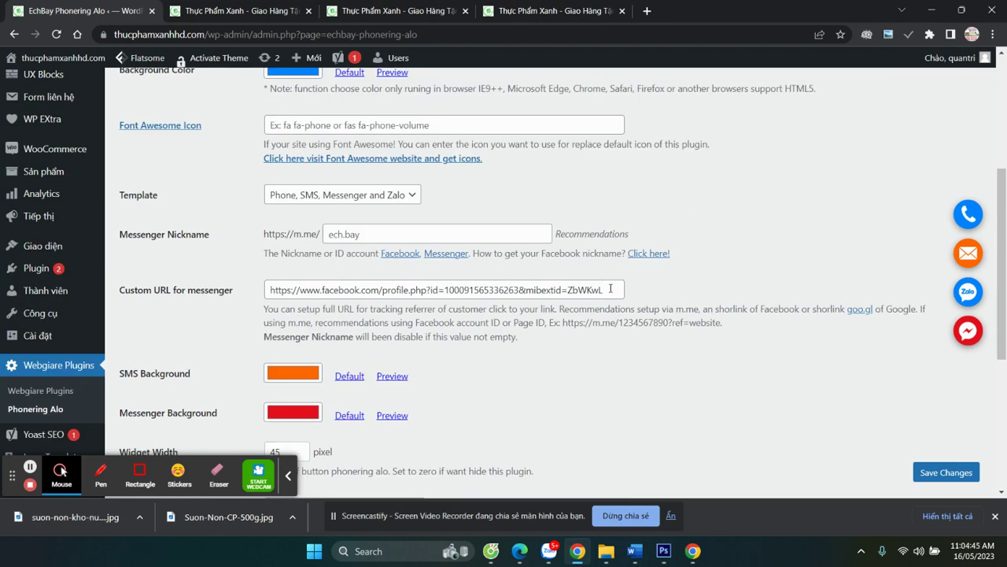
{"action": "left_click_drag", "start_coordinate": [610, 289], "coordinate": [231, 288]}
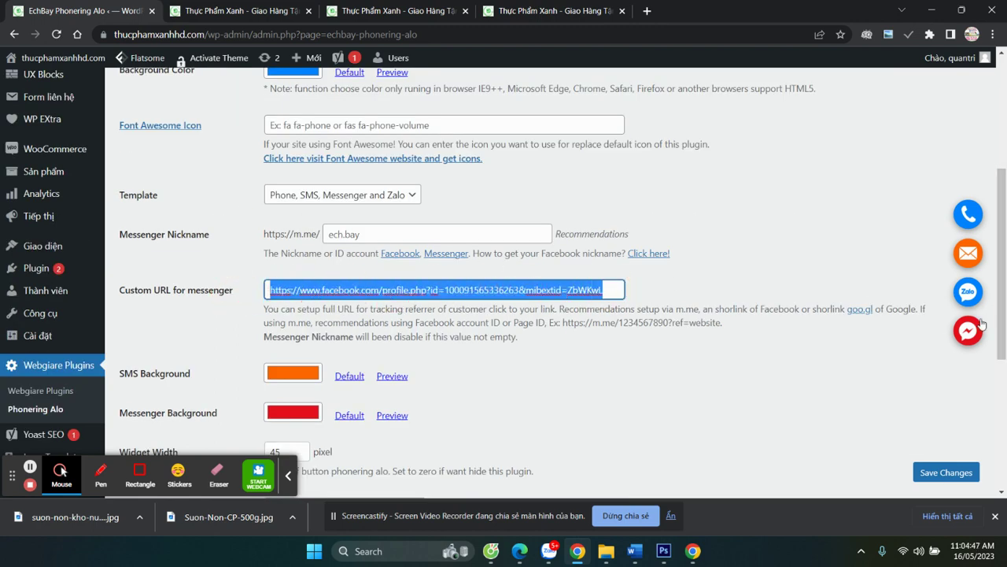
Look over the homepage from the footer back up to the product categories, then return to the Phonering Alo settings
{"action": "left_click", "coordinate": [281, 8]}
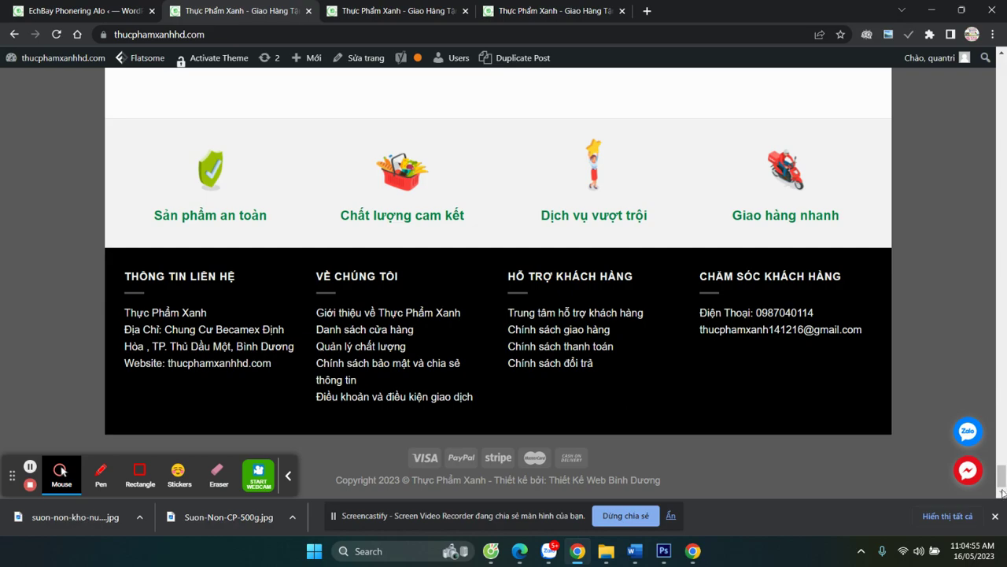
{"action": "left_click_drag", "start_coordinate": [1002, 476], "coordinate": [1005, 63]}
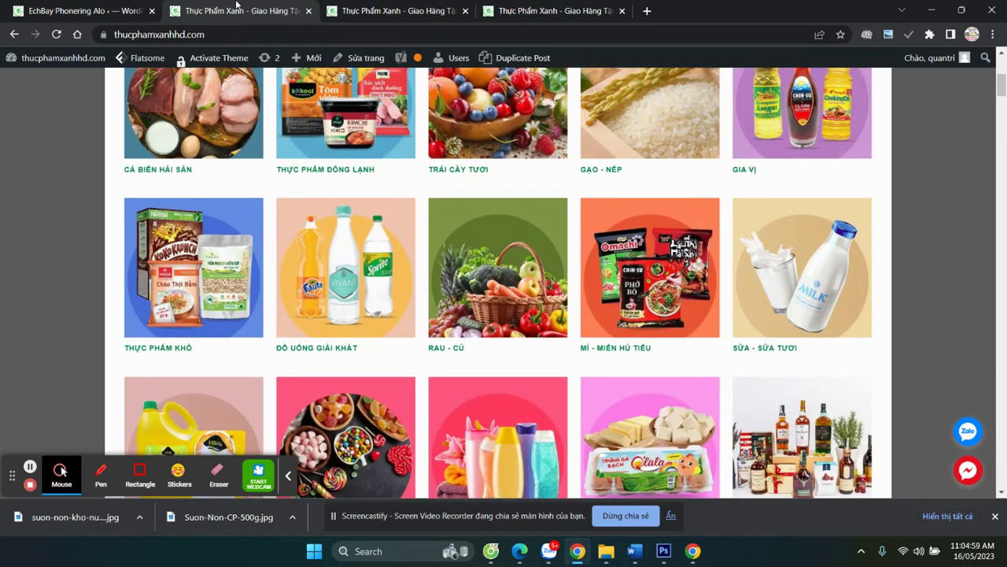
{"action": "left_click", "coordinate": [67, 11]}
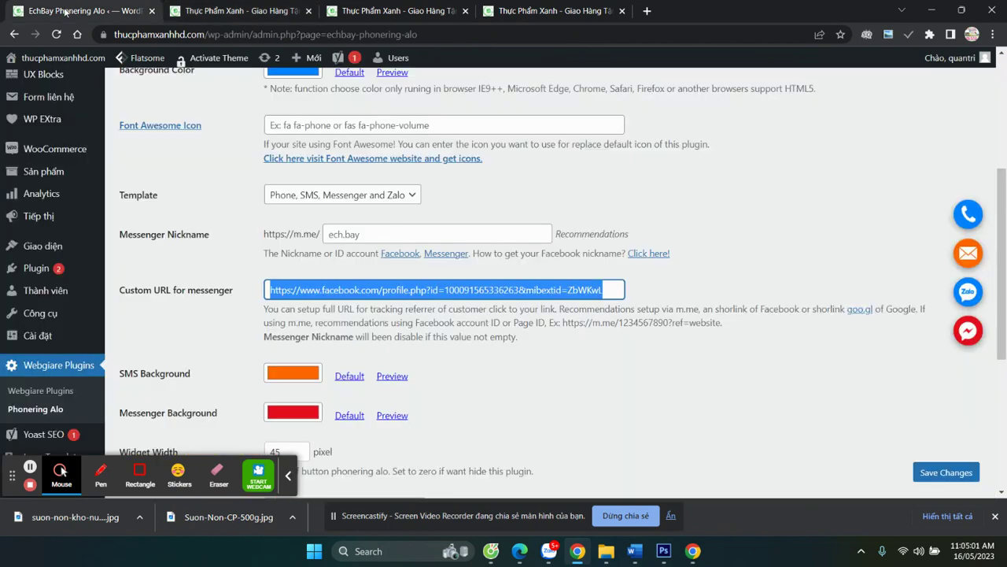
Review the Show in options, set the Phonering Alo button position to Center Left and save the settings
{"action": "scroll", "coordinate": [241, 342], "scroll_direction": "down", "scroll_amount": 3}
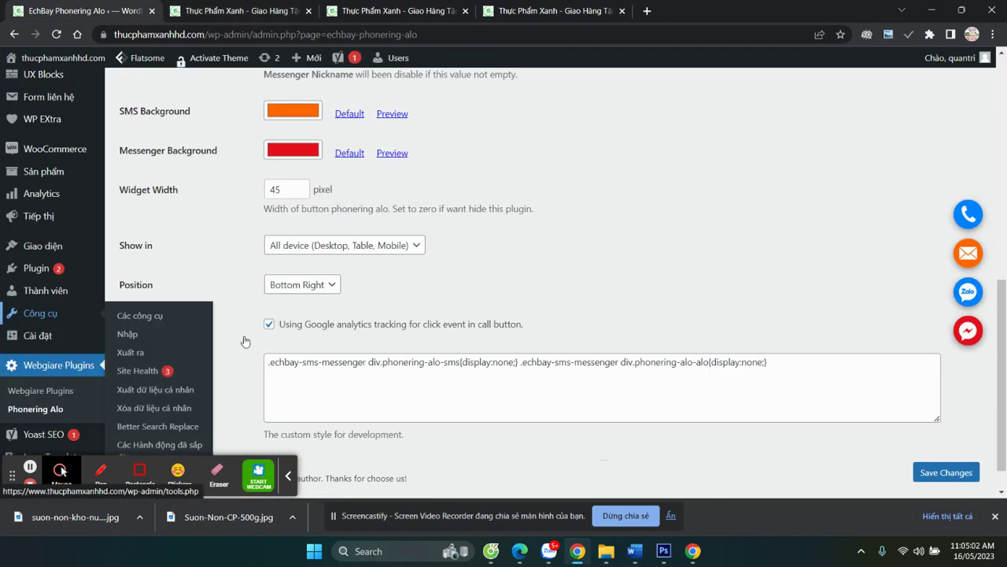
{"action": "left_click", "coordinate": [339, 249]}
{"action": "left_click", "coordinate": [532, 249]}
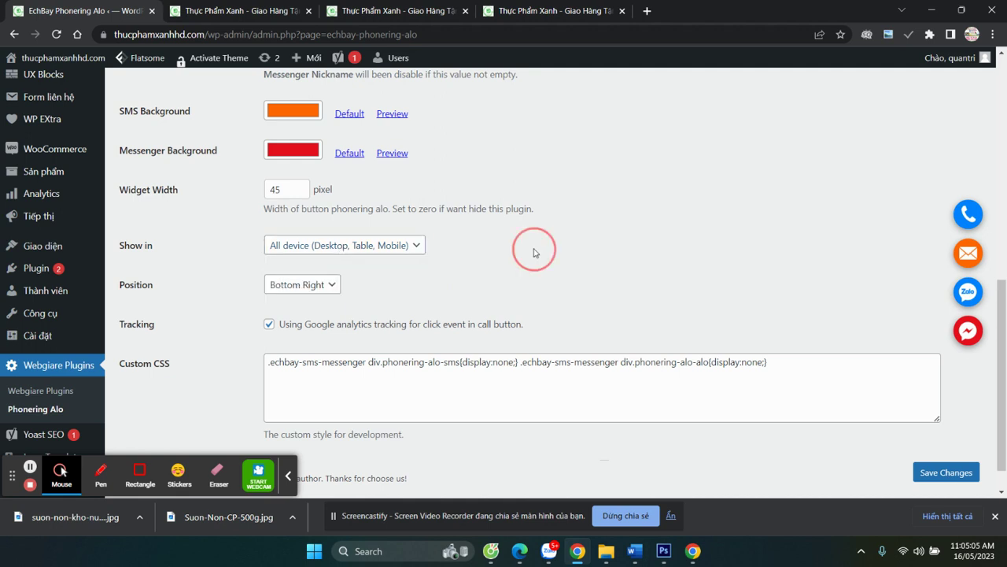
{"action": "left_click", "coordinate": [297, 290]}
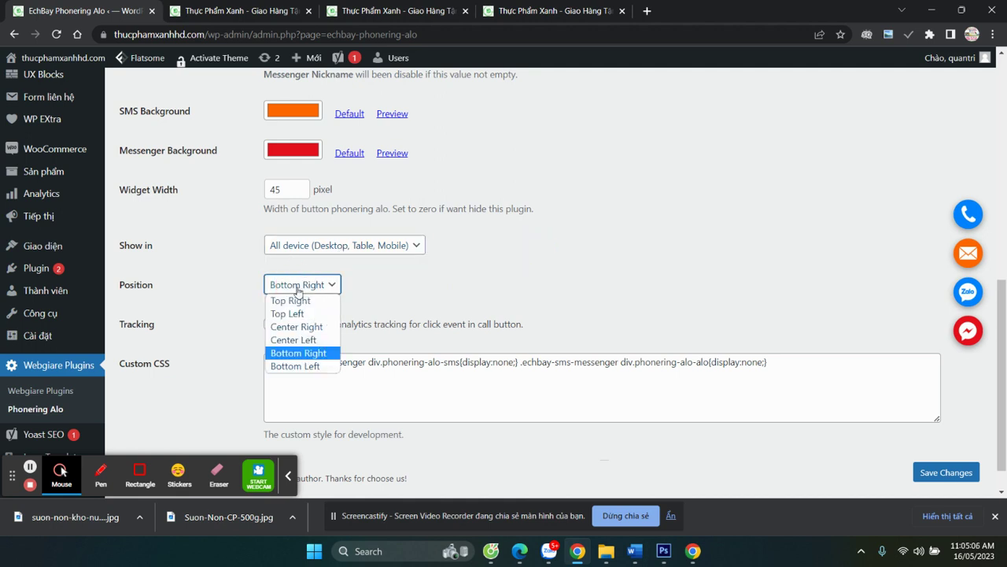
{"action": "left_click", "coordinate": [298, 340]}
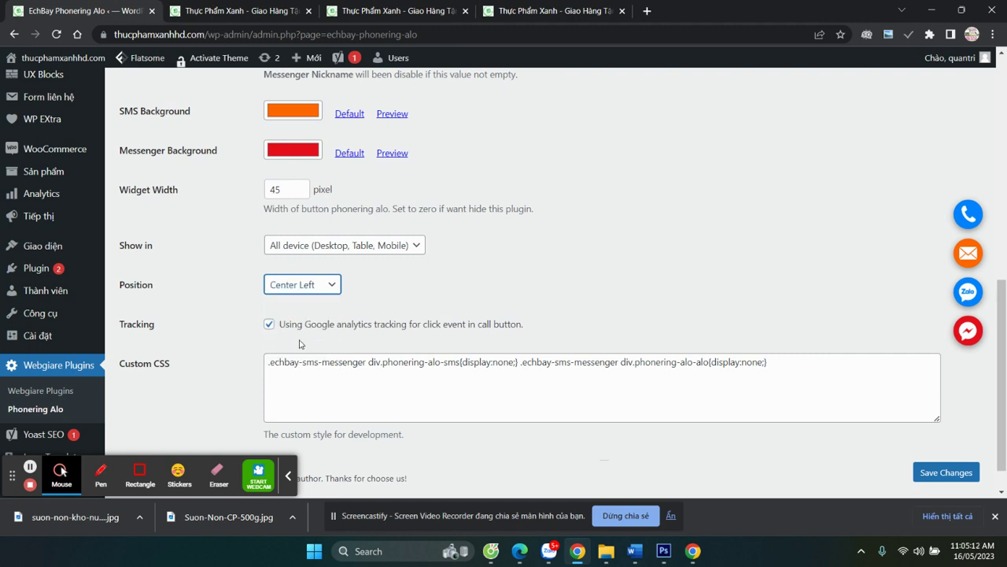
{"action": "left_click", "coordinate": [956, 477]}
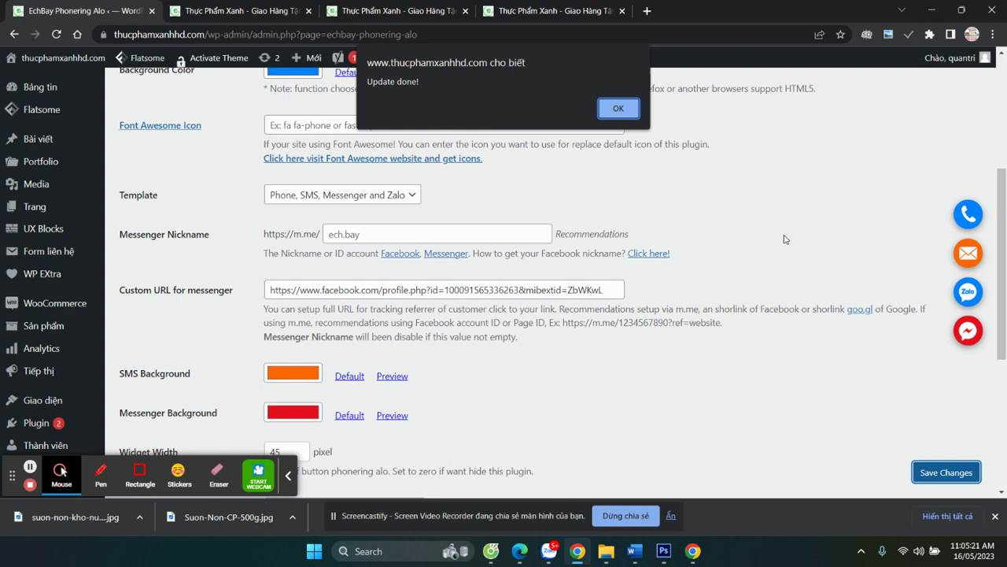
{"action": "left_click", "coordinate": [621, 108]}
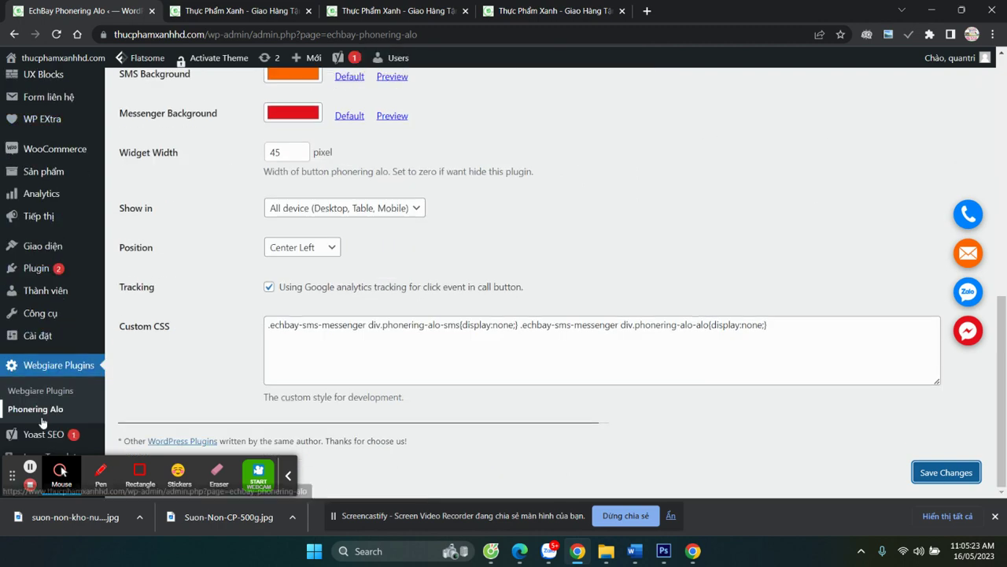
Turn on Disabled Drag and Drop in the Quick Call Button settings, save, and check the saved options
{"action": "mouse_move", "coordinate": [46, 313]}
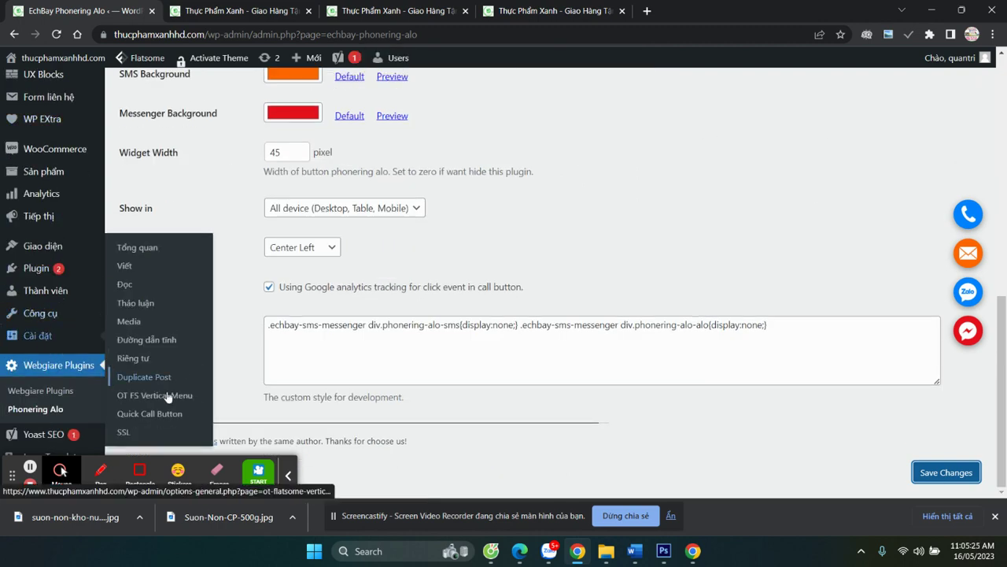
{"action": "left_click", "coordinate": [149, 414]}
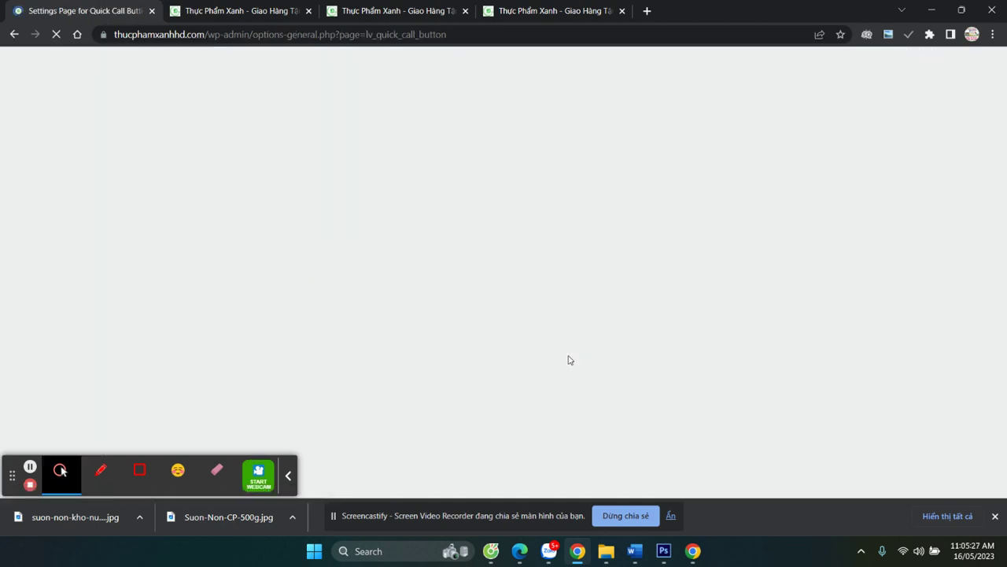
{"action": "scroll", "coordinate": [315, 323], "scroll_direction": "down", "scroll_amount": 3}
{"action": "left_click", "coordinate": [306, 277]}
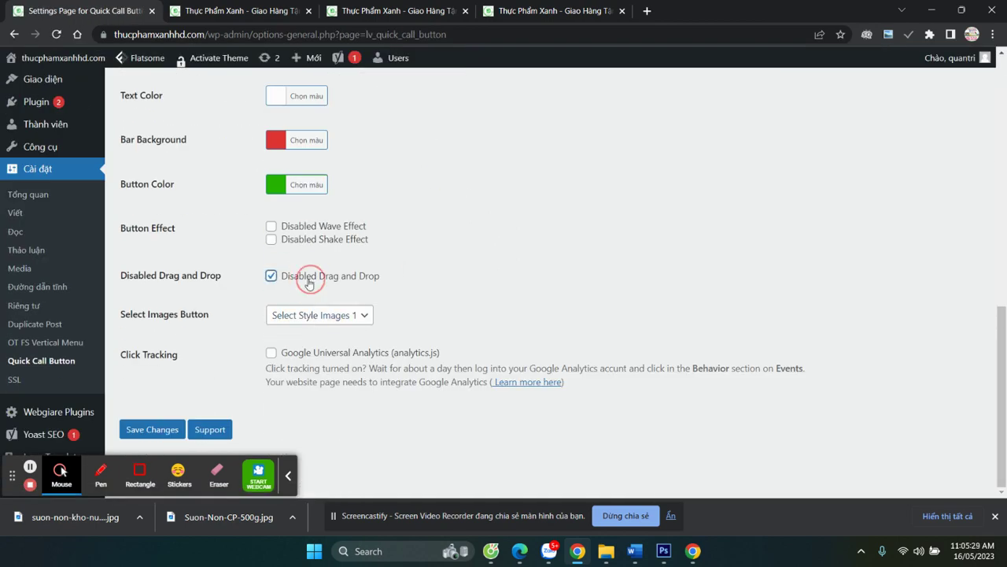
{"action": "left_click", "coordinate": [157, 427]}
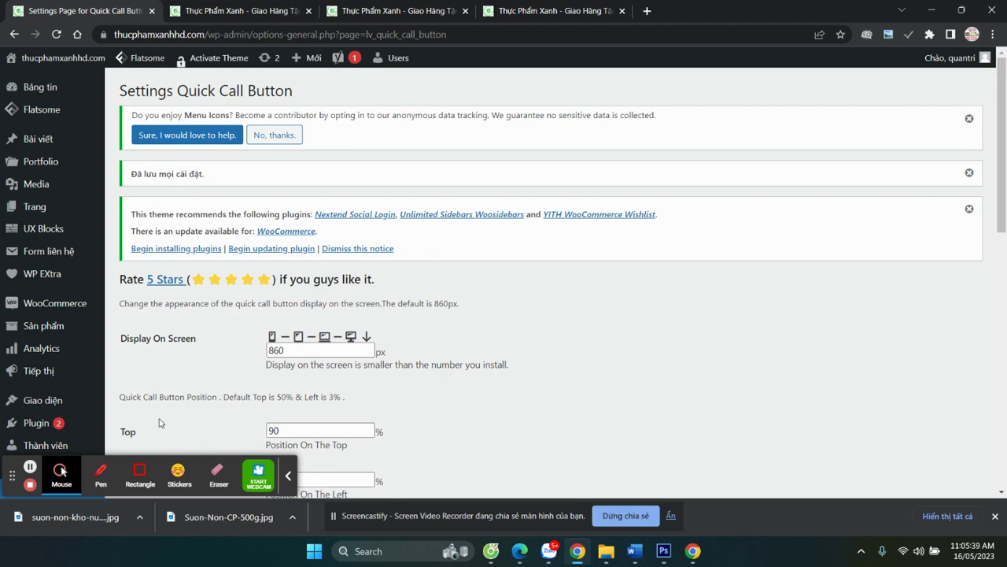
{"action": "scroll", "coordinate": [23, 220], "scroll_direction": "down", "scroll_amount": 7}
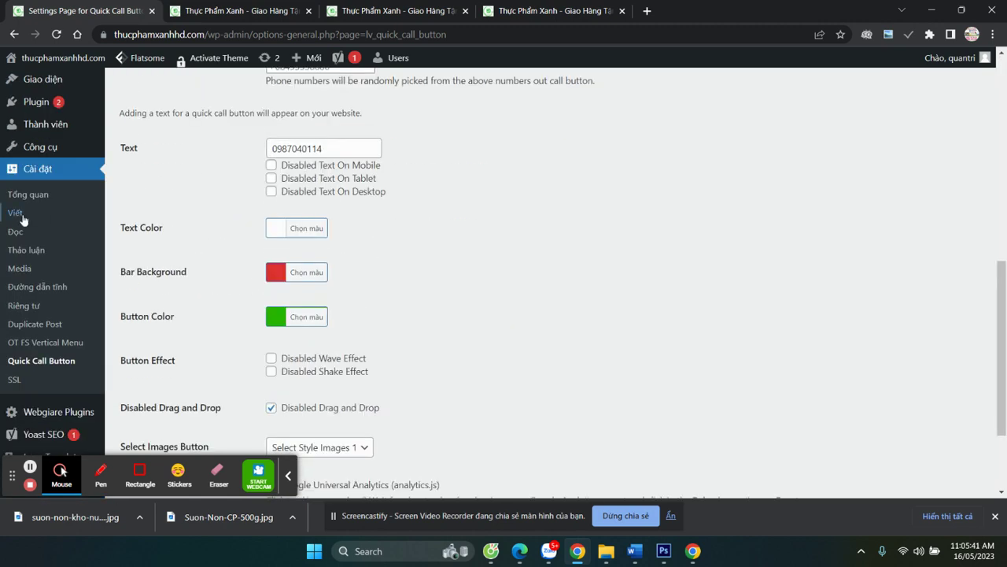
{"action": "scroll", "coordinate": [507, 313], "scroll_direction": "down", "scroll_amount": 2}
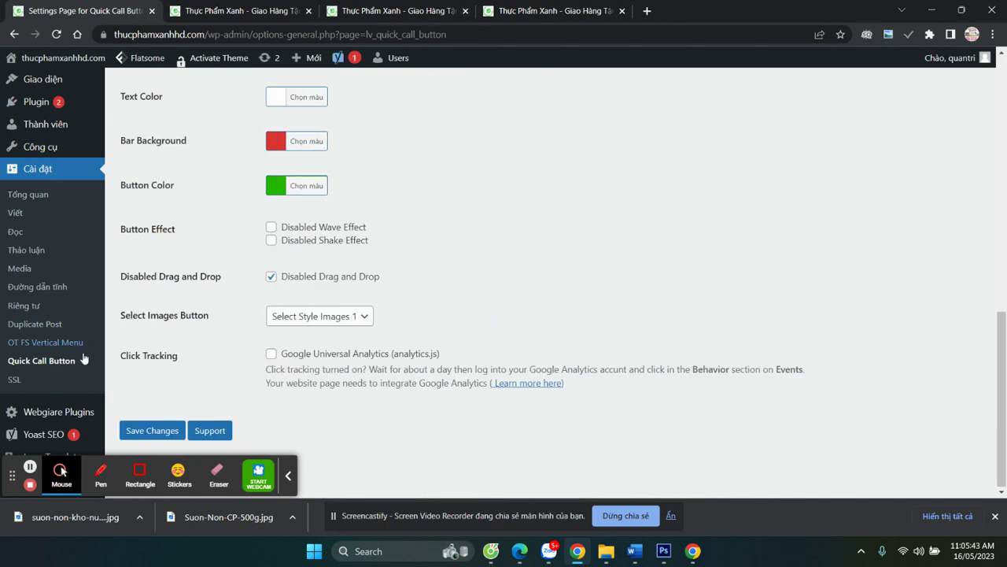
Reopen the Phonering Alo settings, set the button position to Bottom Left and save the change
{"action": "left_click", "coordinate": [67, 409]}
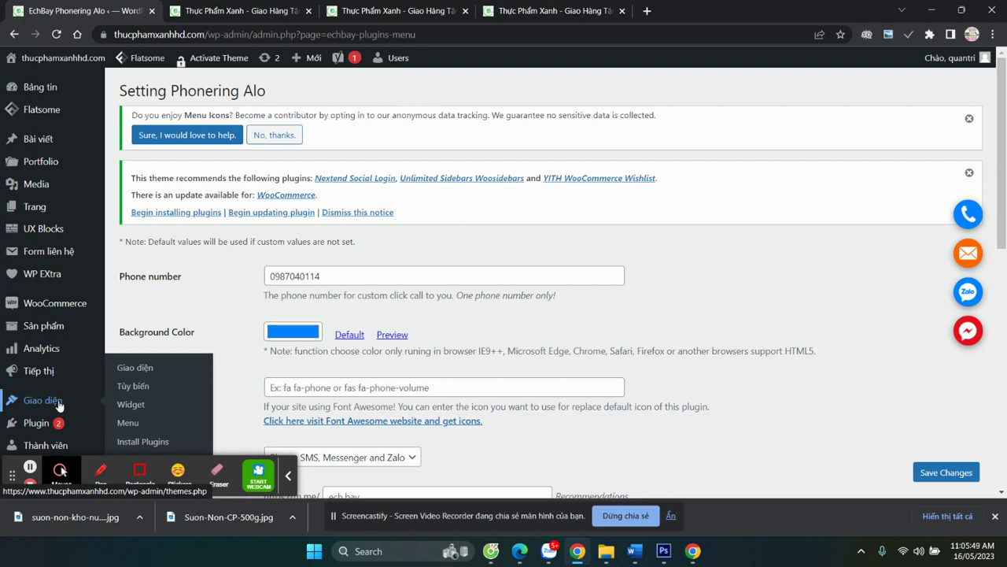
{"action": "scroll", "coordinate": [386, 307], "scroll_direction": "down", "scroll_amount": 5}
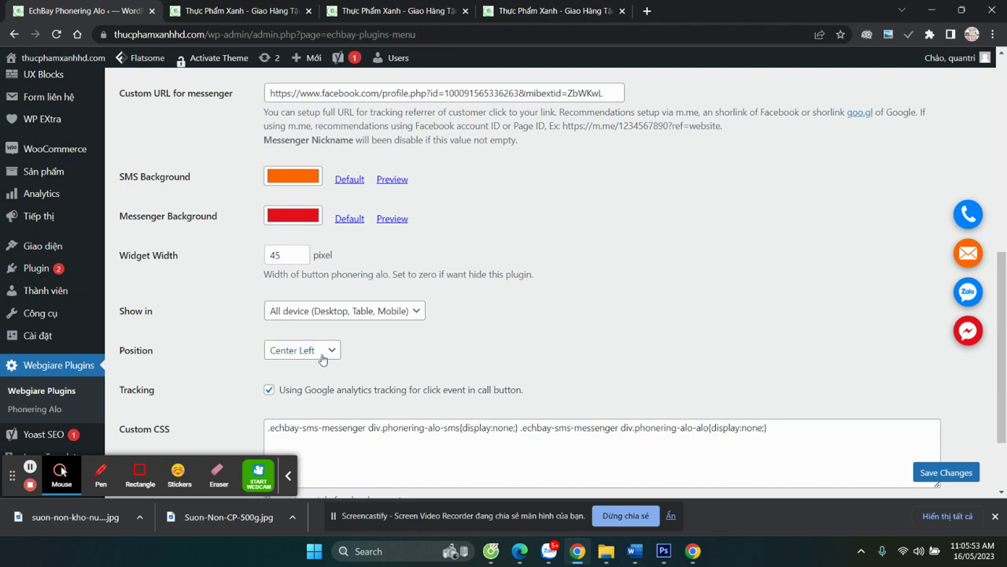
{"action": "left_click", "coordinate": [322, 355]}
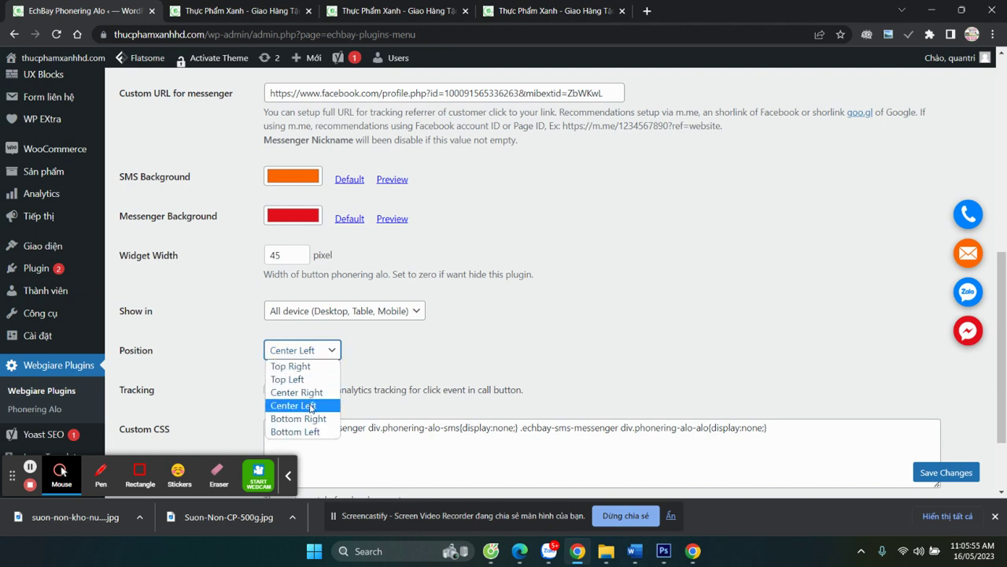
{"action": "left_click", "coordinate": [295, 431]}
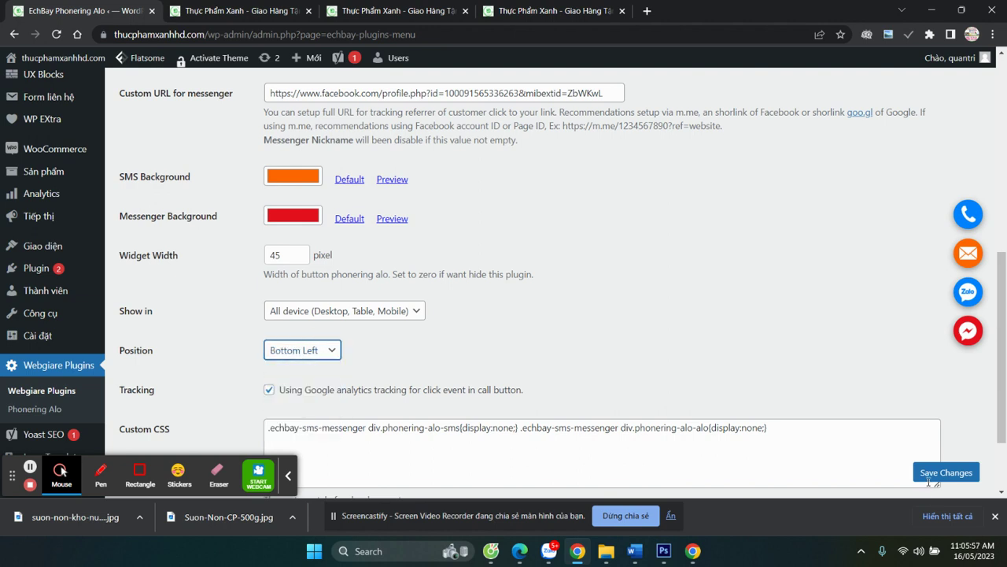
{"action": "left_click", "coordinate": [929, 475]}
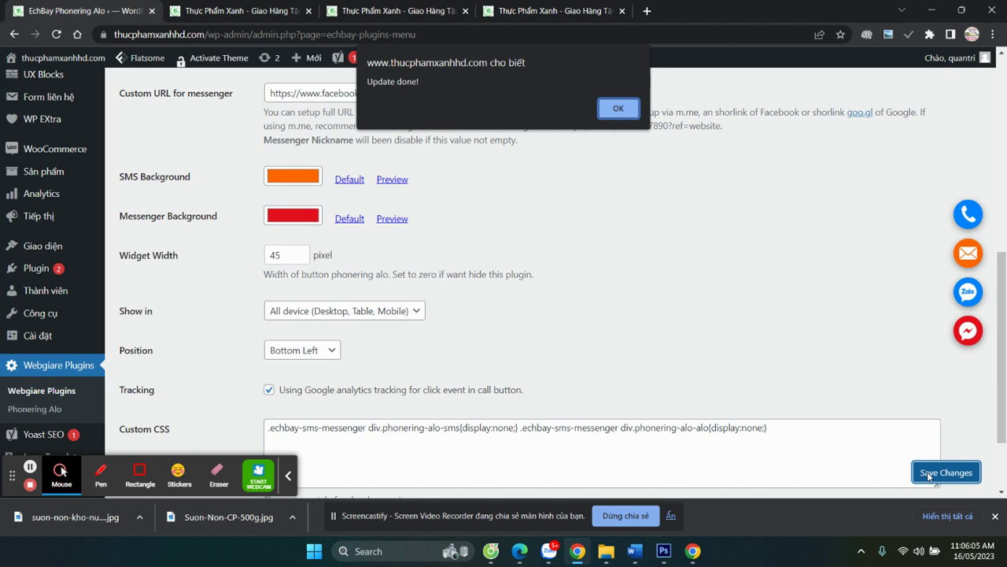
{"action": "left_click", "coordinate": [621, 108]}
{"action": "scroll", "coordinate": [609, 310], "scroll_direction": "up", "scroll_amount": 3}
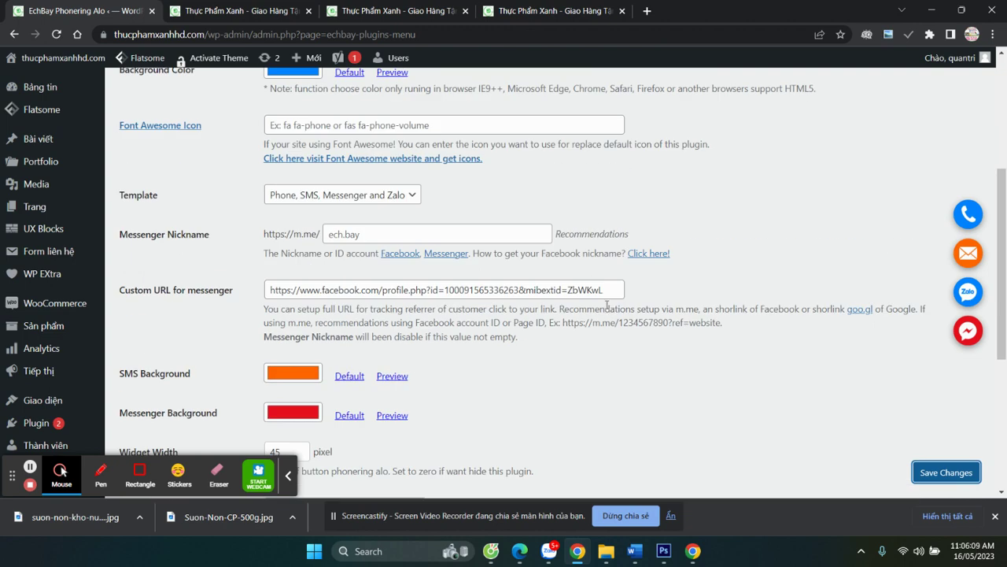
{"action": "scroll", "coordinate": [571, 300], "scroll_direction": "down", "scroll_amount": 4}
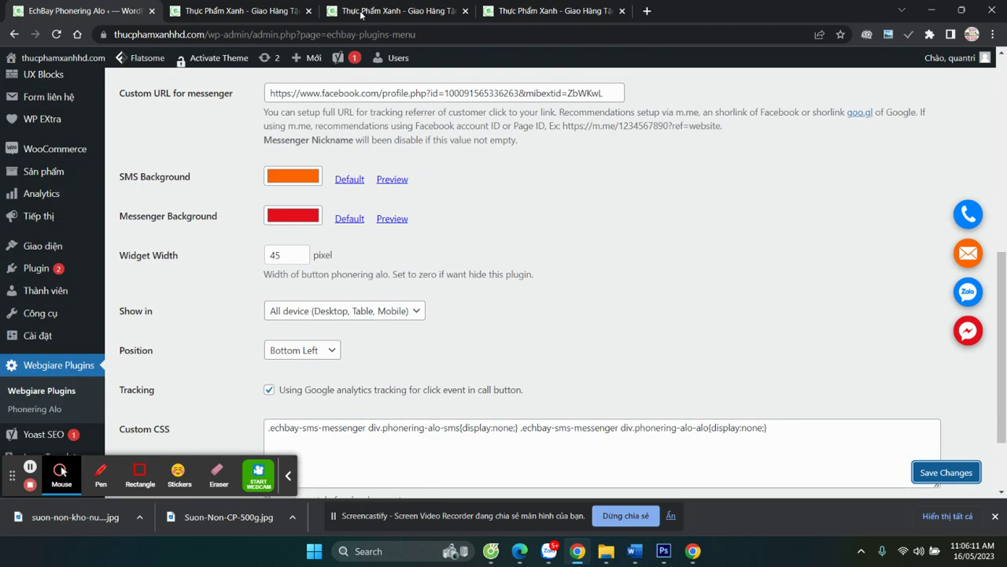
Go to the store homepage, dismiss the browser's downloads bar and look over the product categories and floating contact buttons
{"action": "left_click", "coordinate": [361, 12]}
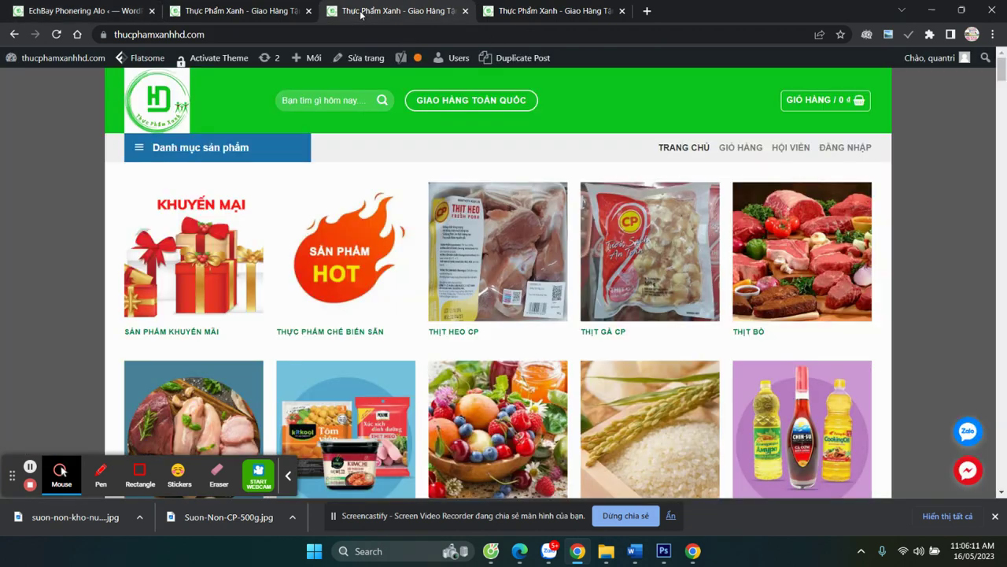
{"action": "left_click", "coordinate": [995, 516]}
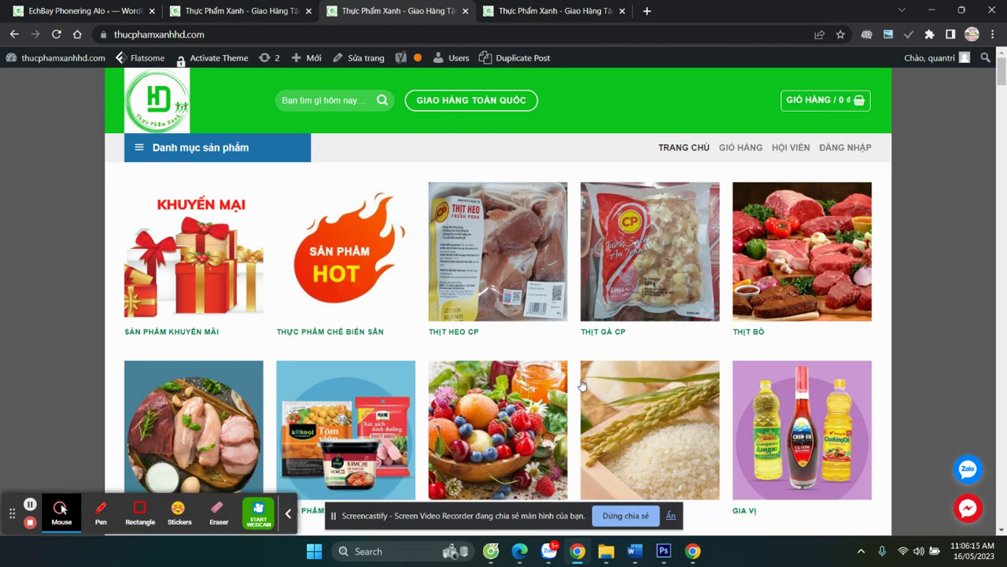
{"action": "scroll", "coordinate": [581, 384], "scroll_direction": "down", "scroll_amount": 3}
{"action": "scroll", "coordinate": [581, 384], "scroll_direction": "up", "scroll_amount": 3}
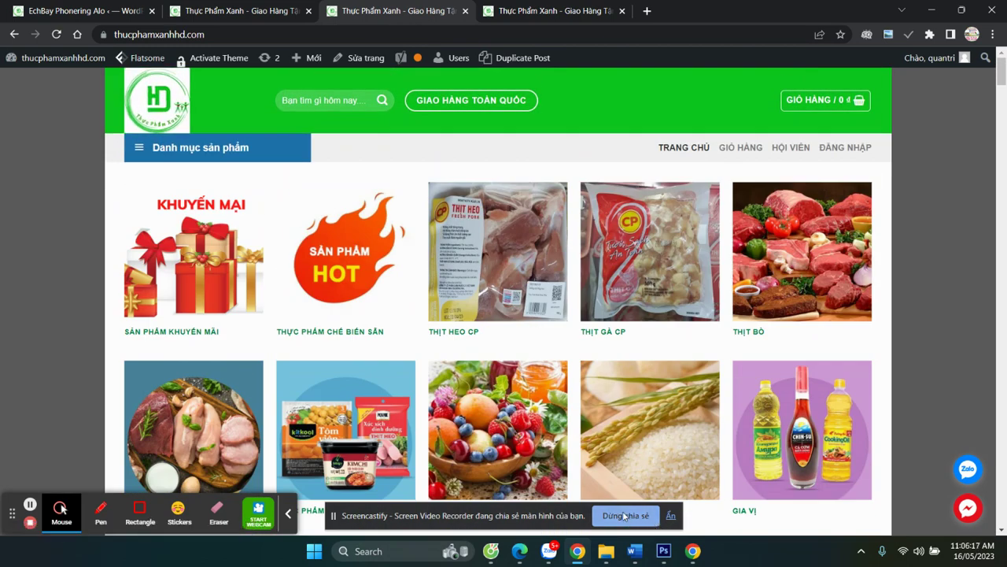